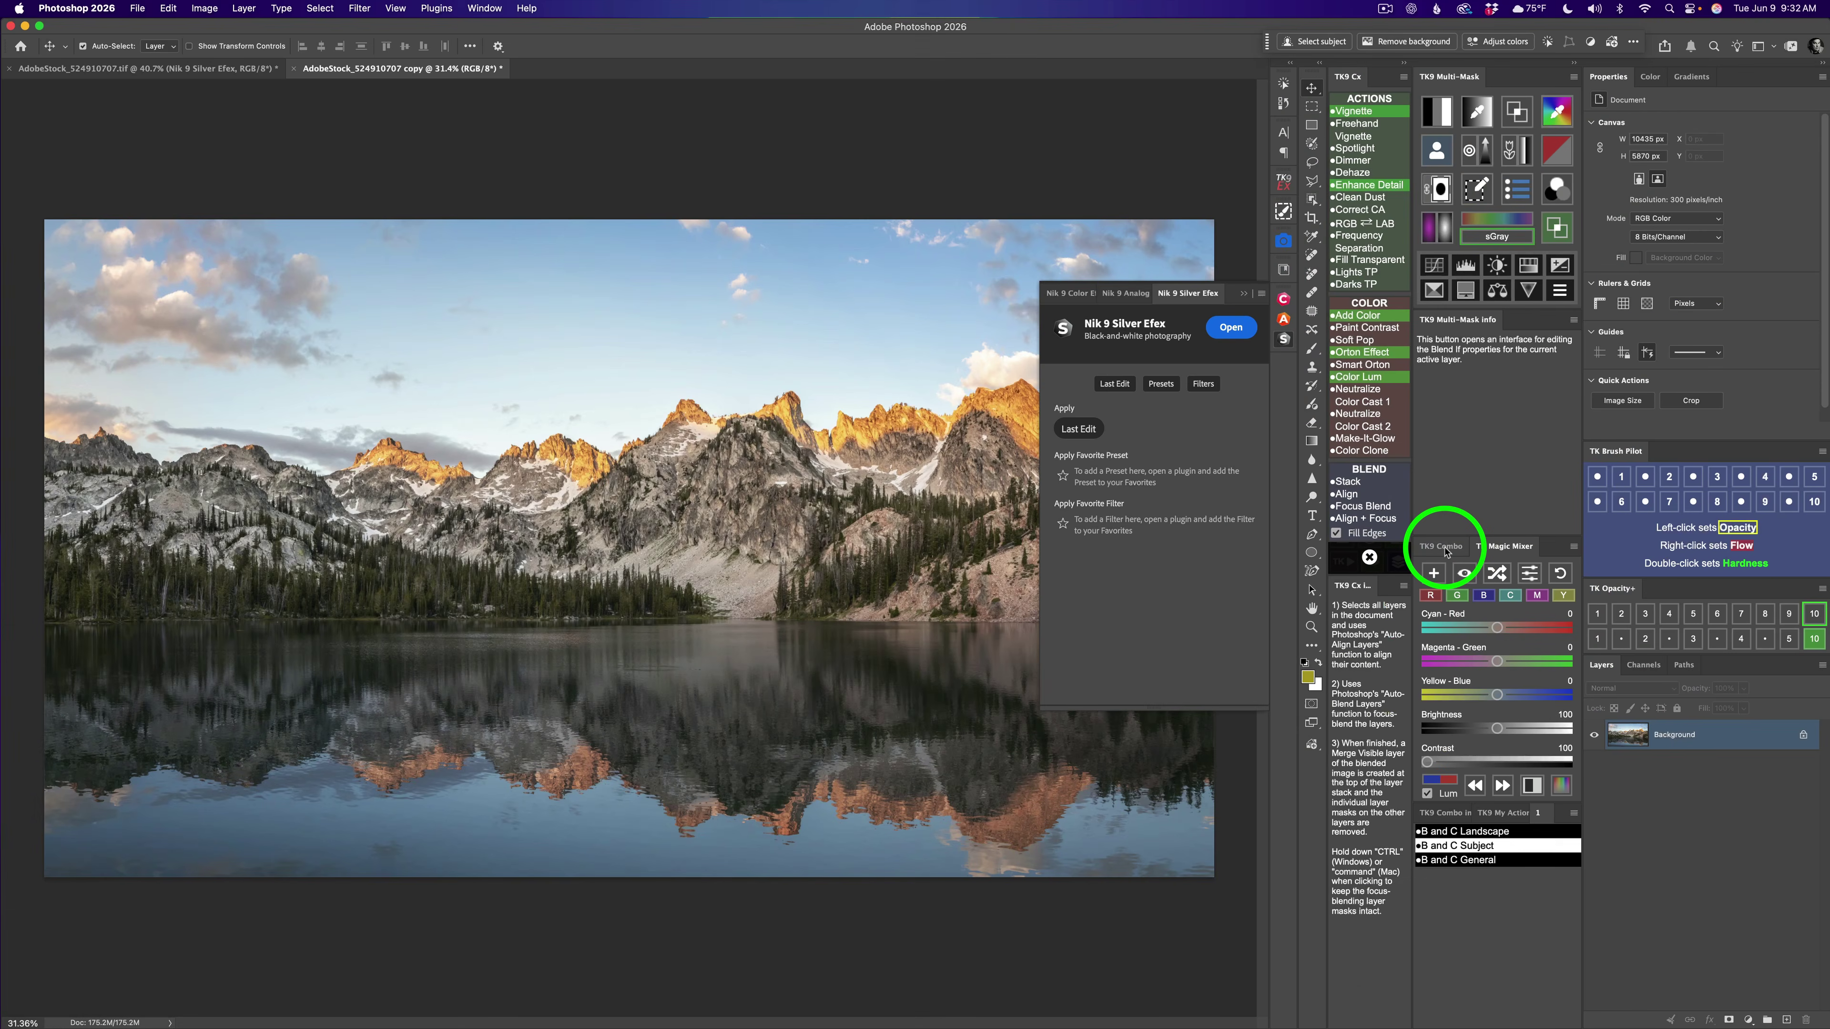
- Show the TK9 Combo panel, then open the lake photo in the Nik 9 Silver Efex plugin
{"action": "left_click", "coordinate": [1443, 547]}
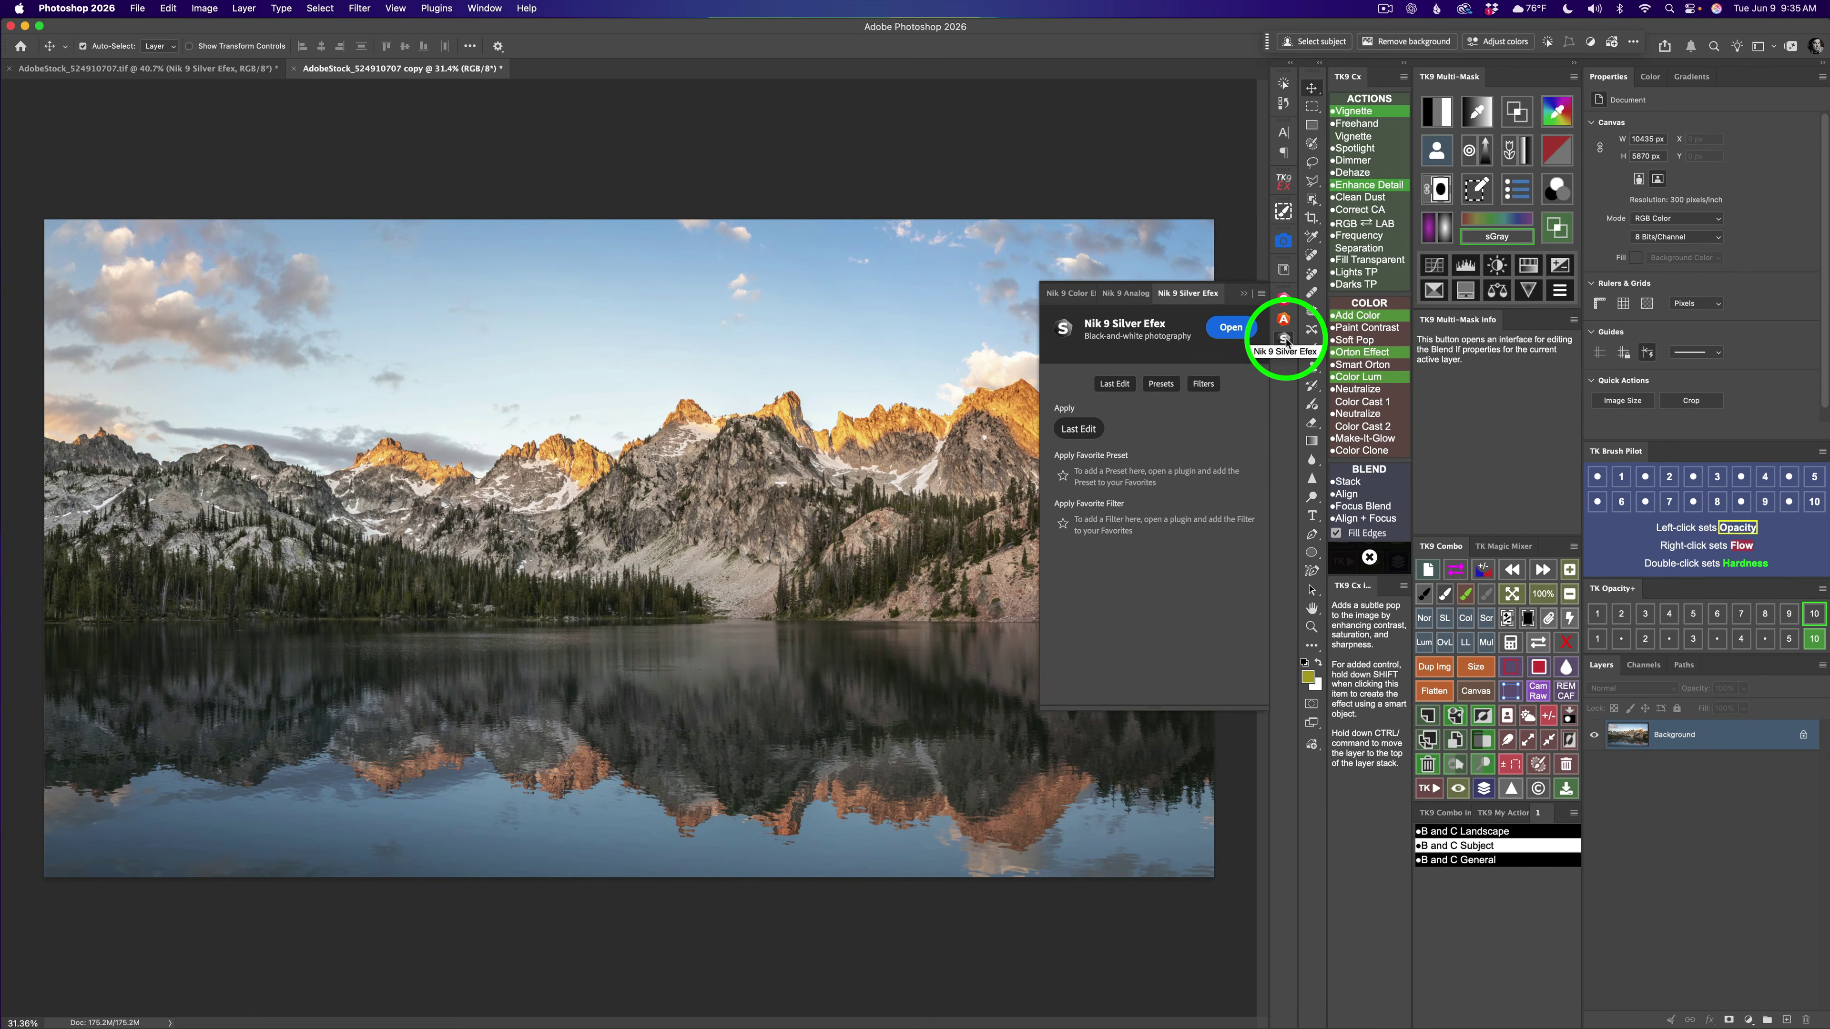
{"action": "left_click", "coordinate": [1283, 339]}
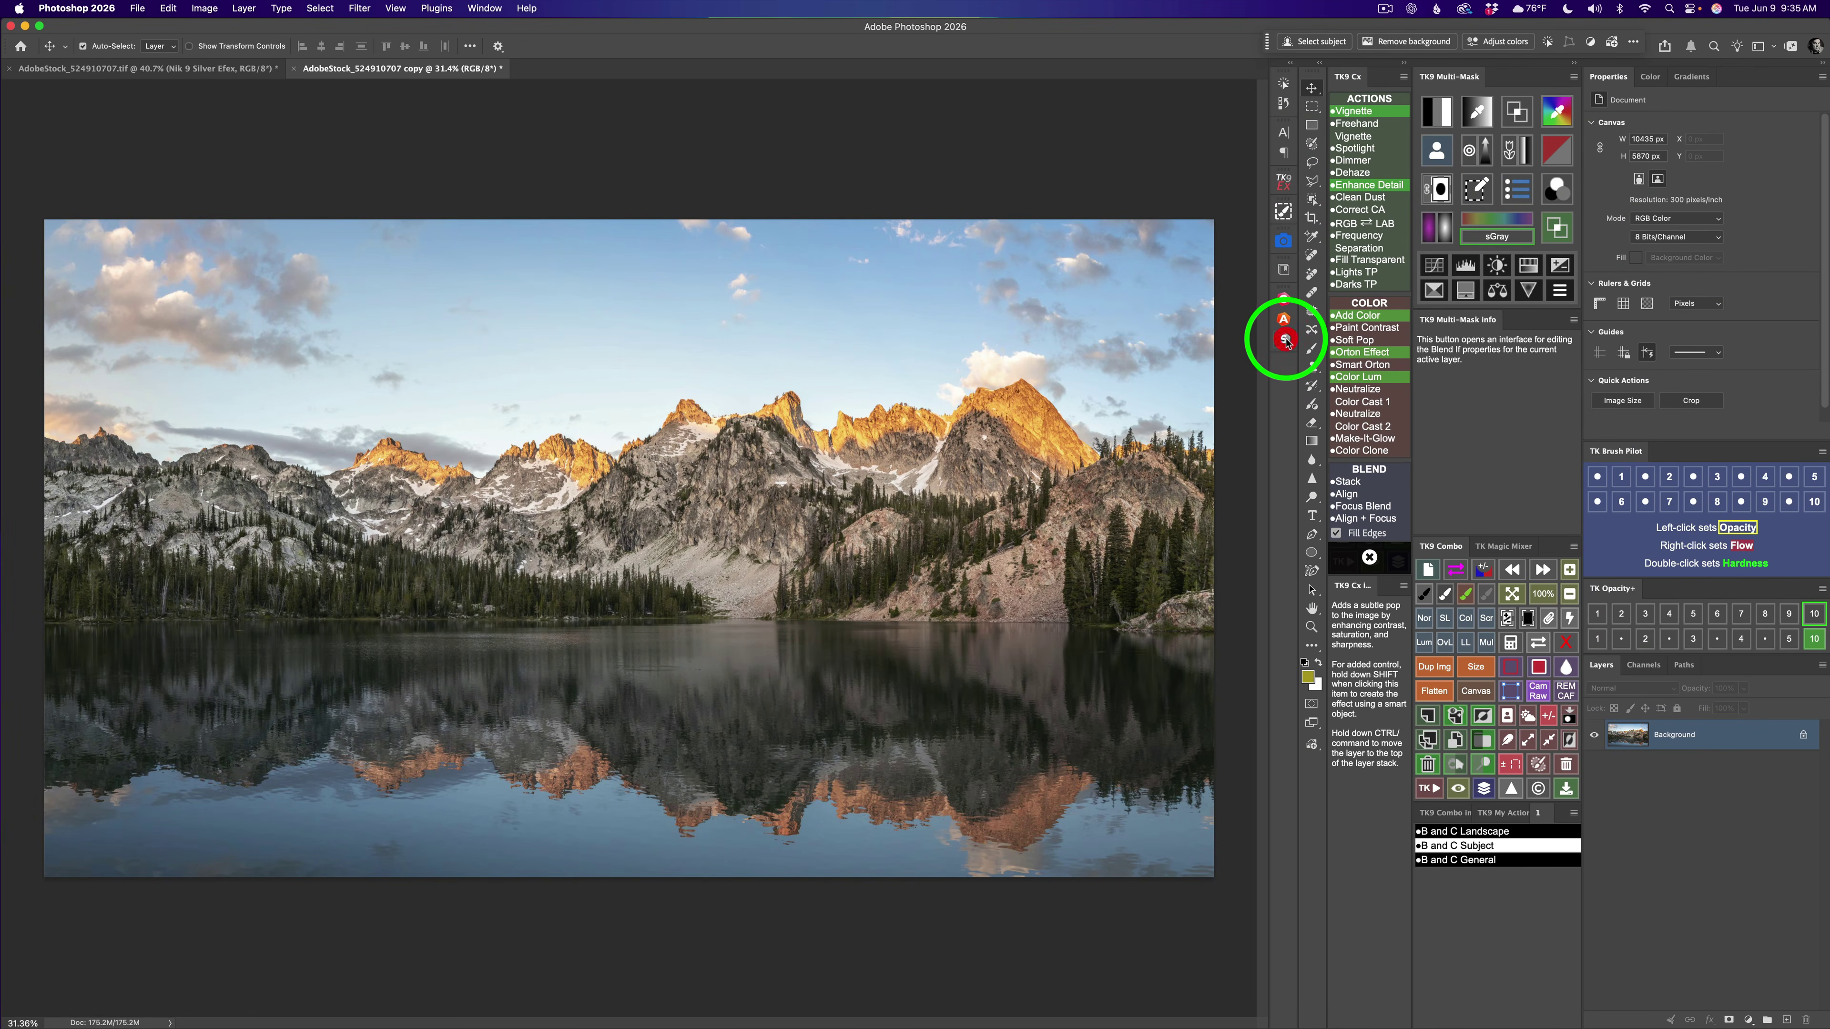
{"action": "left_click", "coordinate": [1285, 340]}
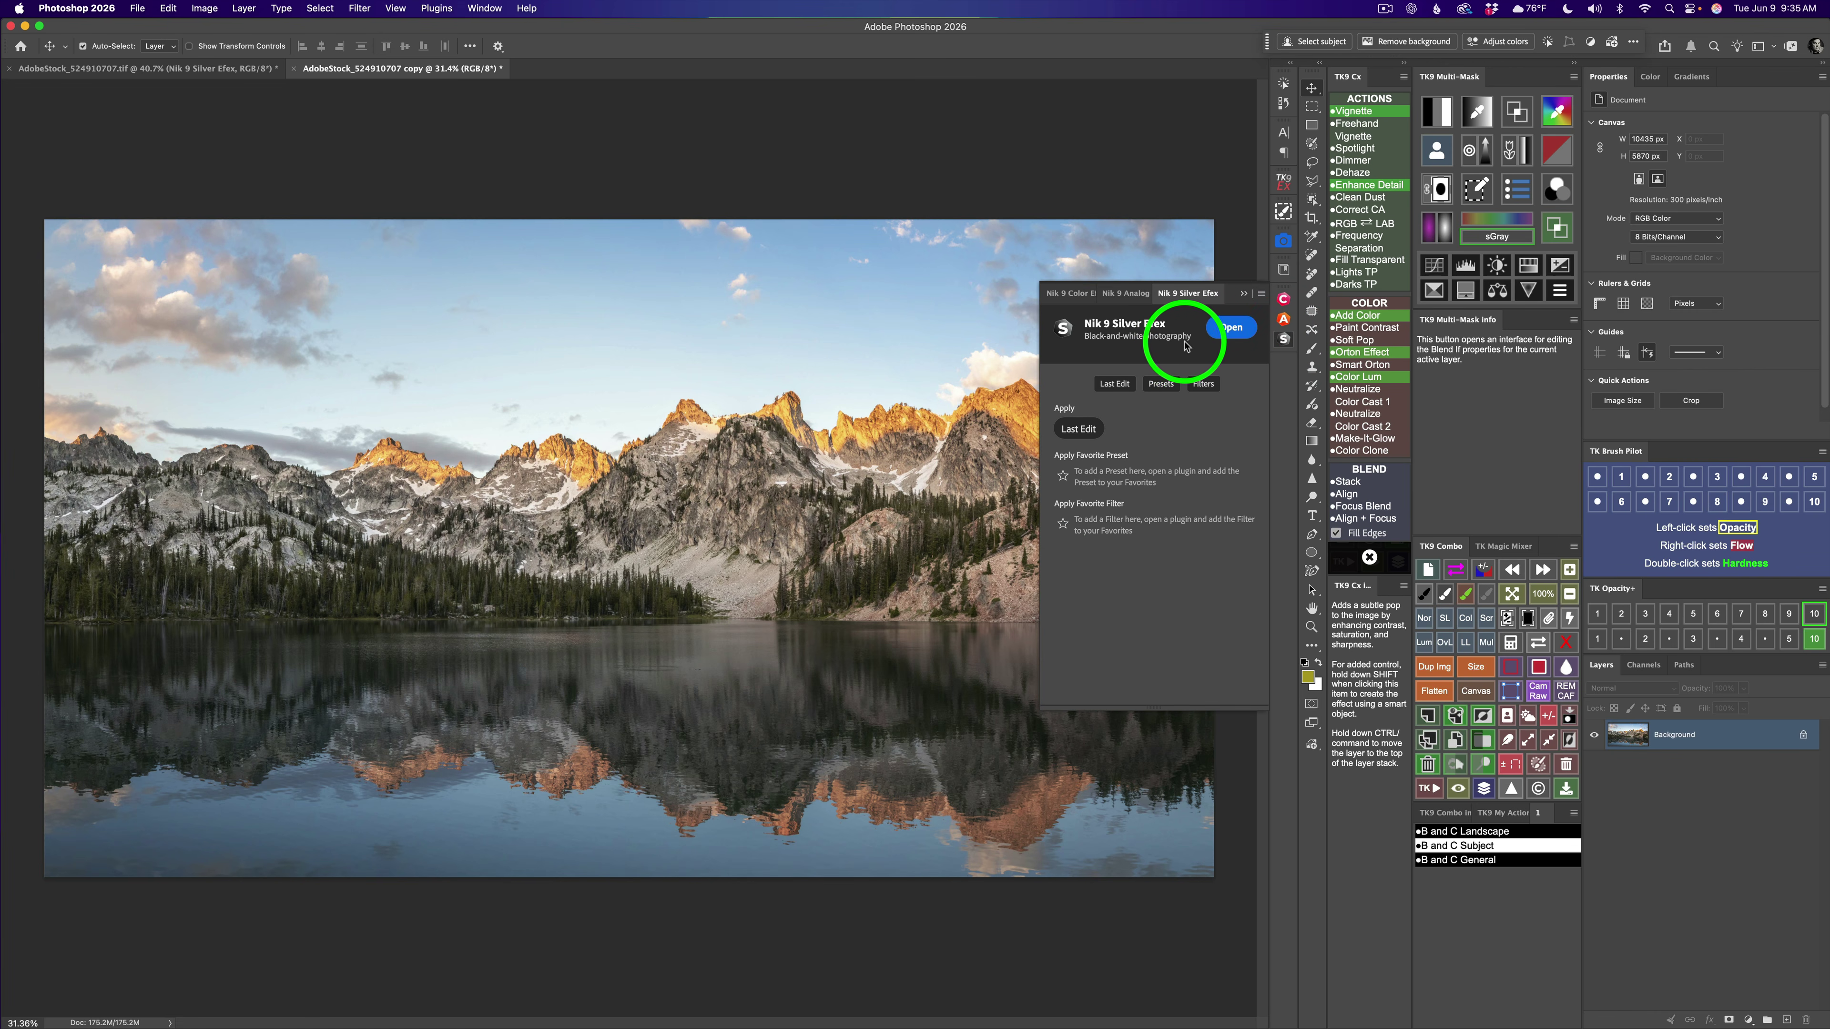
{"action": "left_click", "coordinate": [1231, 328]}
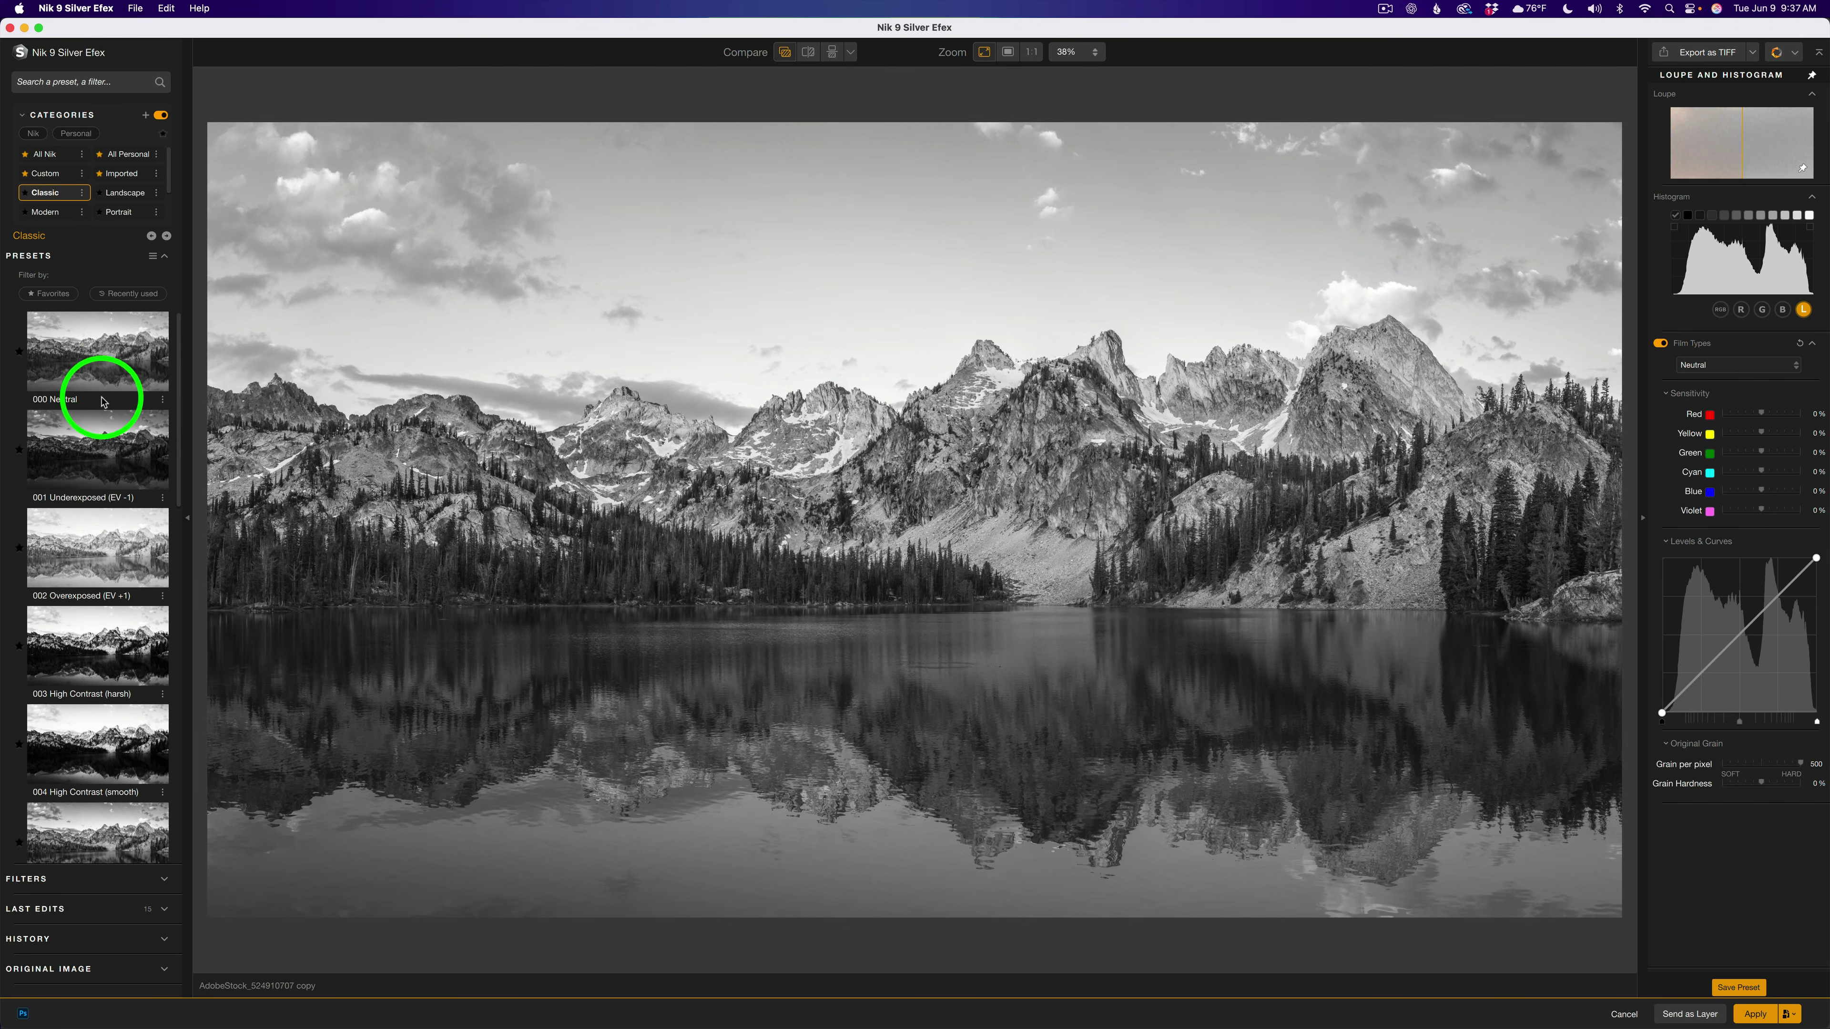
- Preview the Classic presets on the photo, including 001 Underexposed (EV -1), 002 Overexposed (EV +1) and 003 High Contrast (harsh)
{"action": "left_click", "coordinate": [97, 444]}
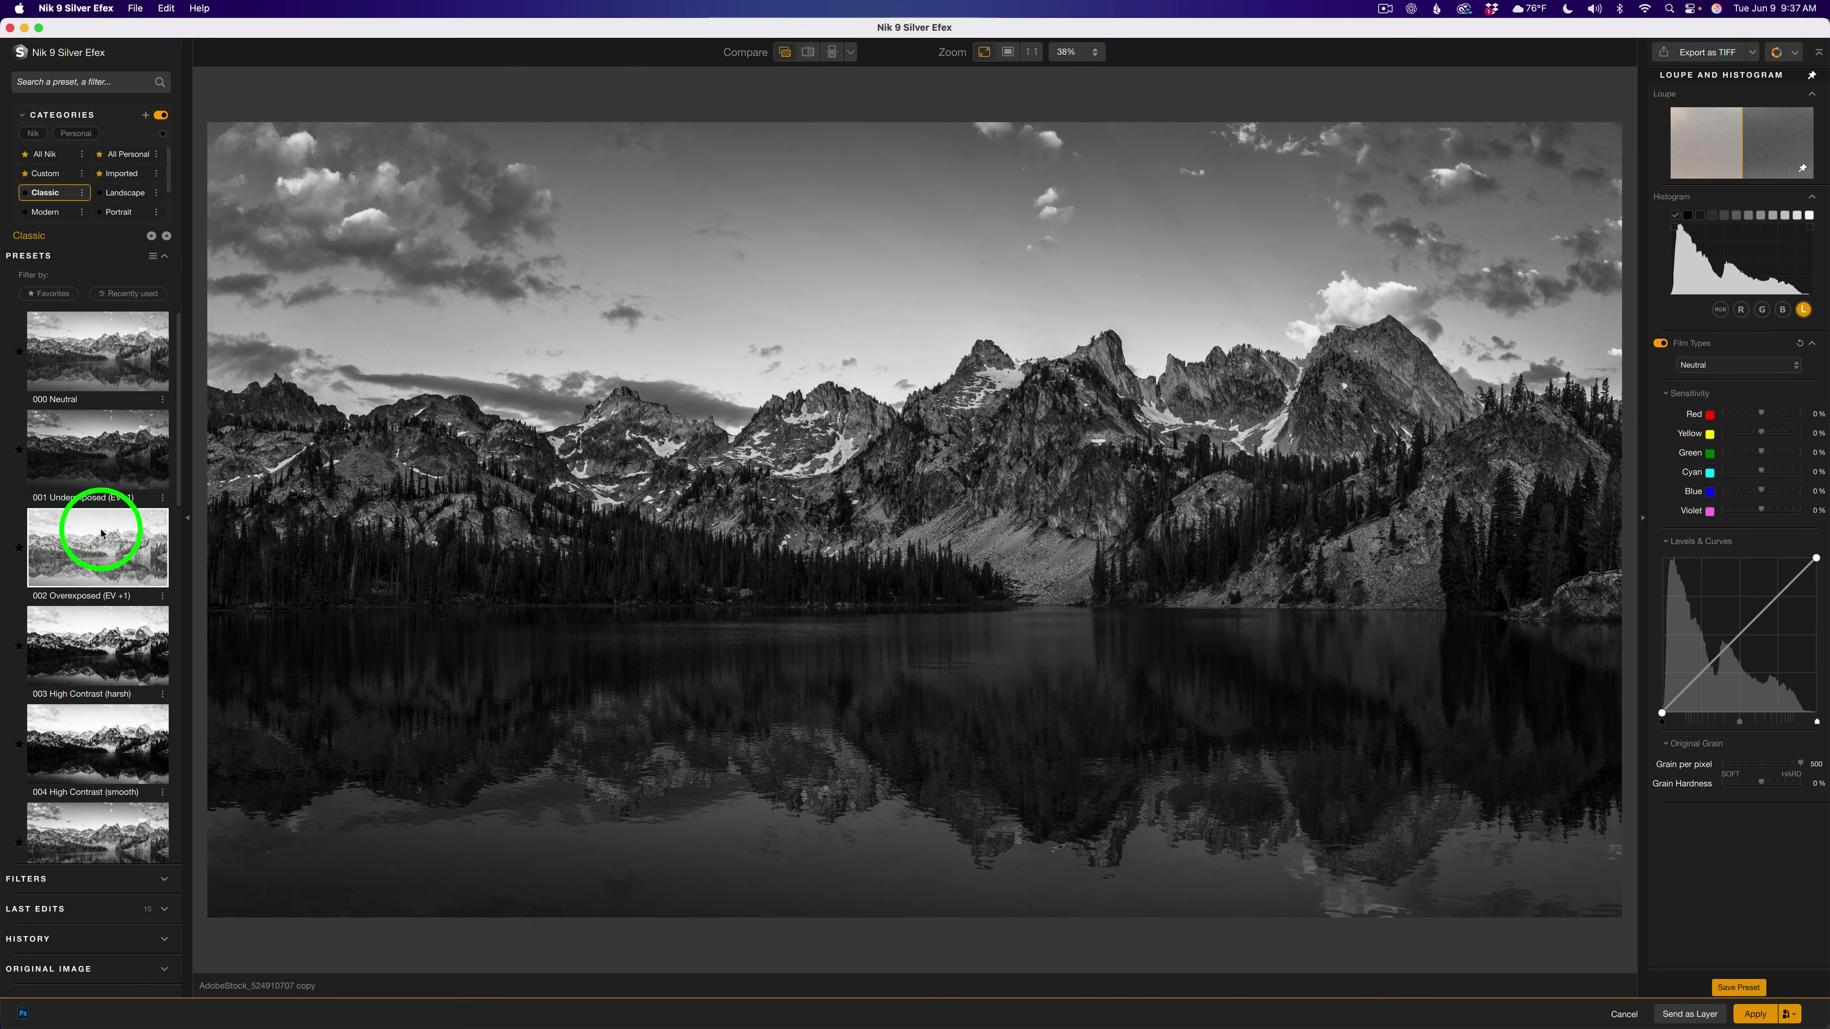
{"action": "left_click", "coordinate": [95, 551]}
{"action": "left_click", "coordinate": [104, 641]}
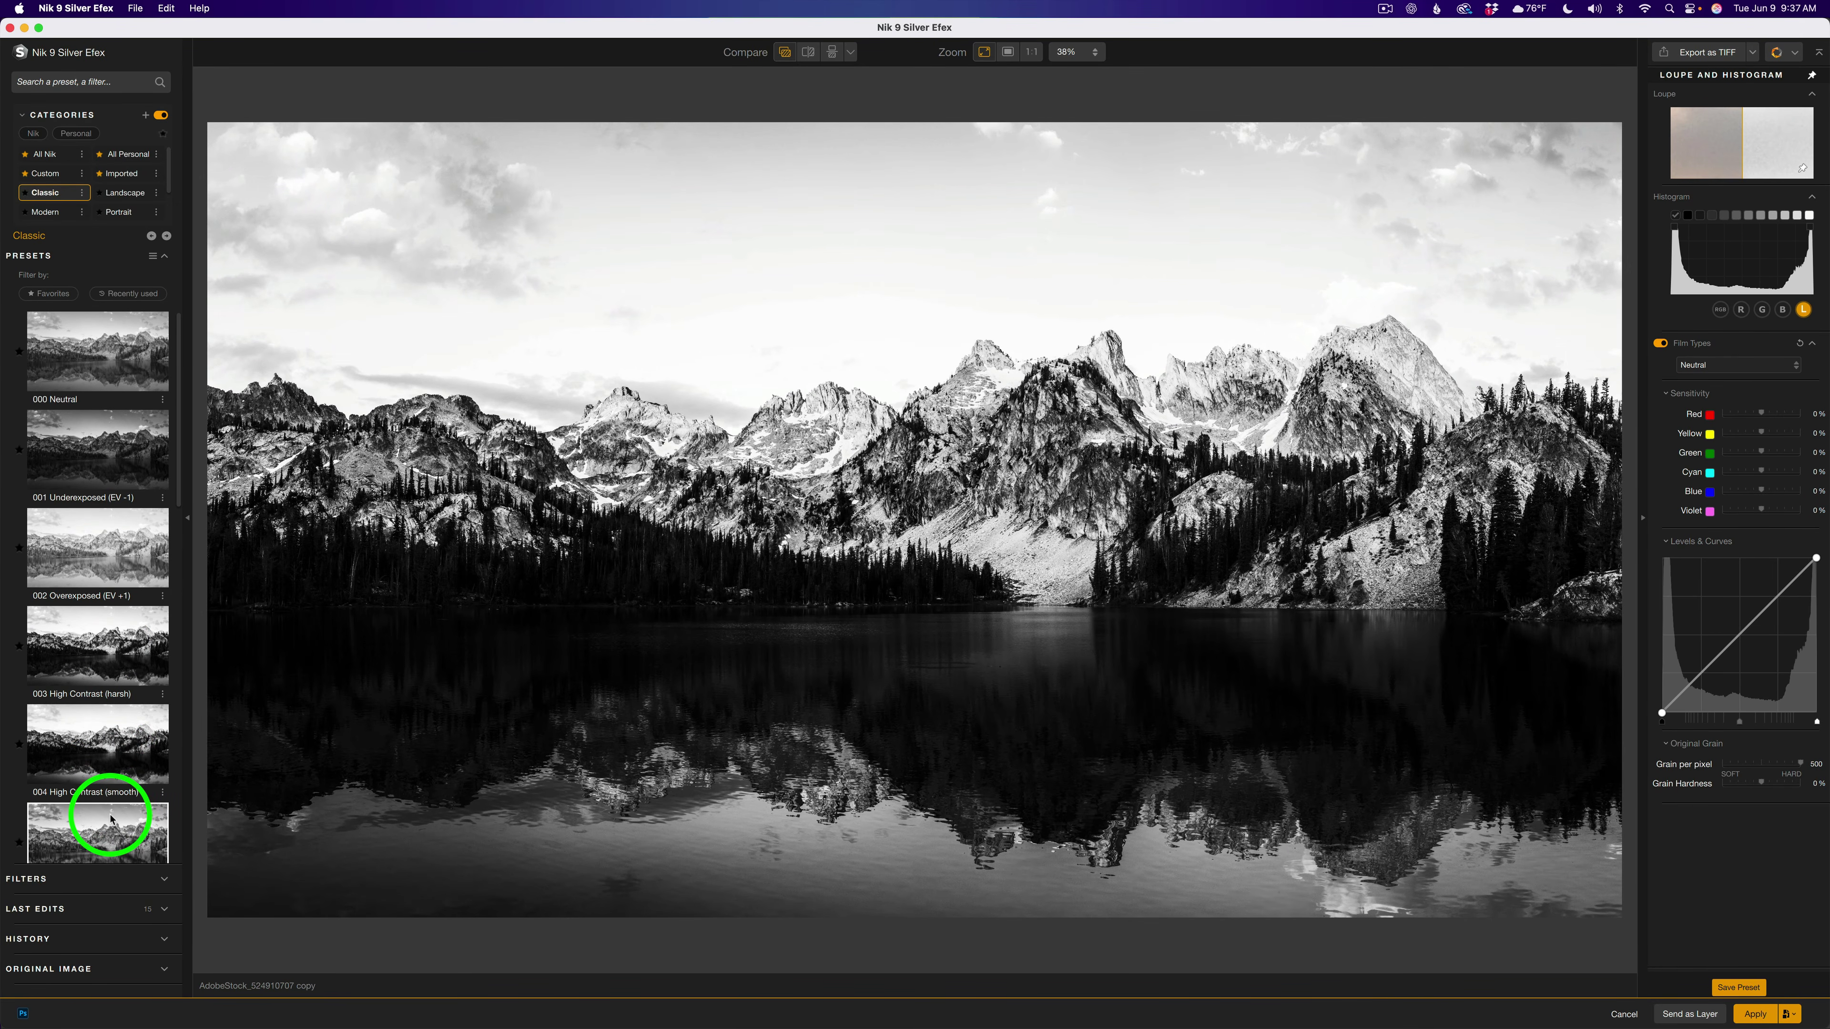
{"action": "left_click", "coordinate": [71, 548]}
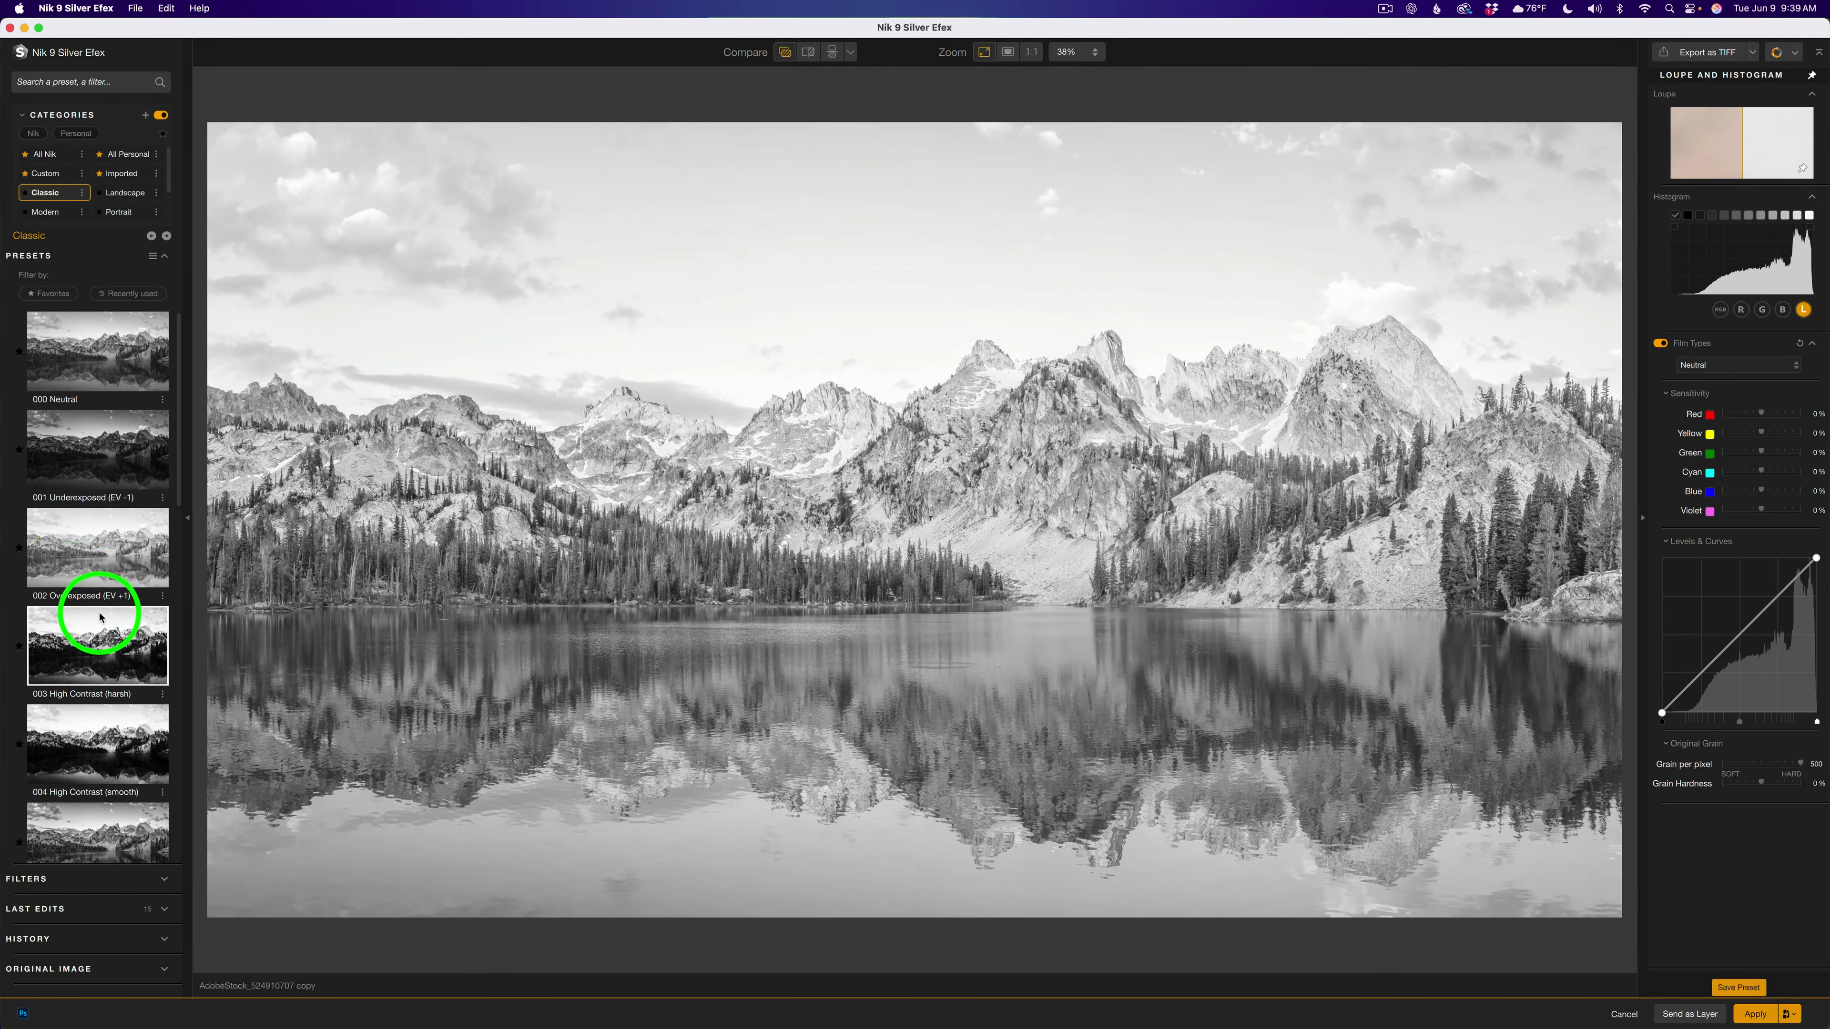
{"action": "left_click", "coordinate": [98, 638]}
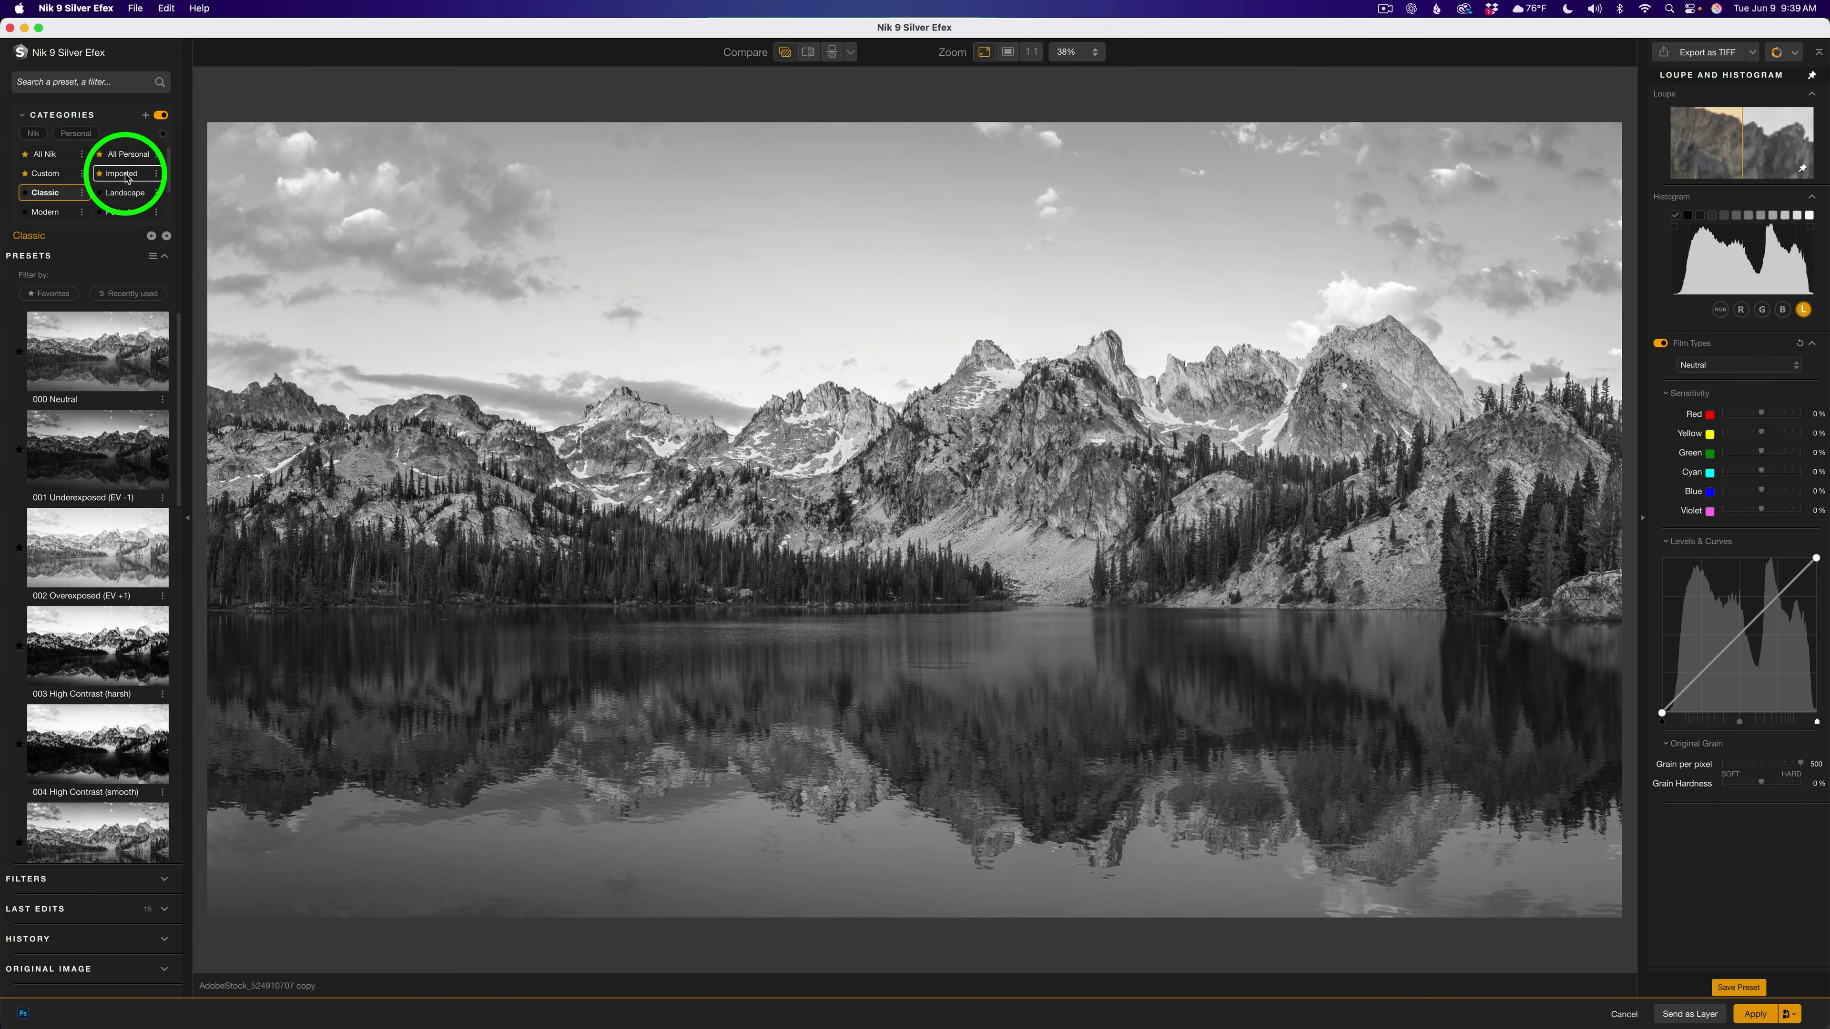
- Preview the Landscape presets 046 Subtle Glow and 048 Deep Landscape on the photo
{"action": "left_click", "coordinate": [126, 193]}
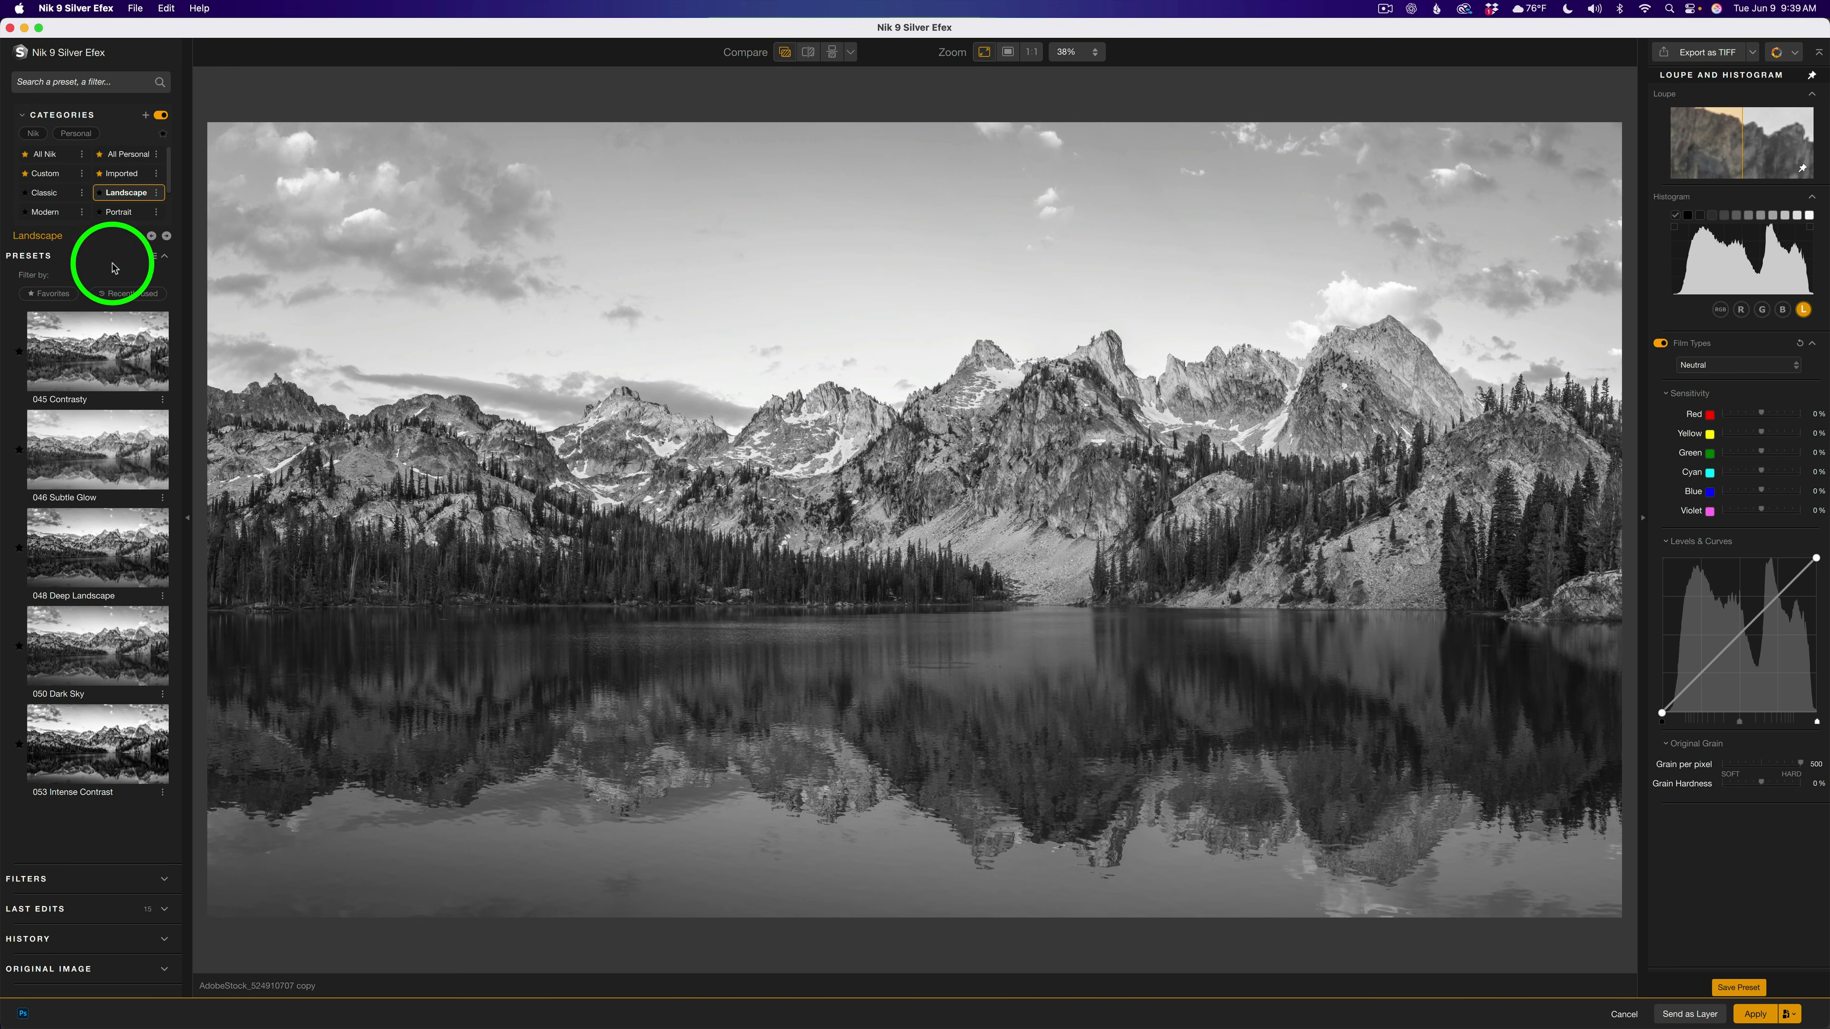
{"action": "left_click", "coordinate": [99, 436]}
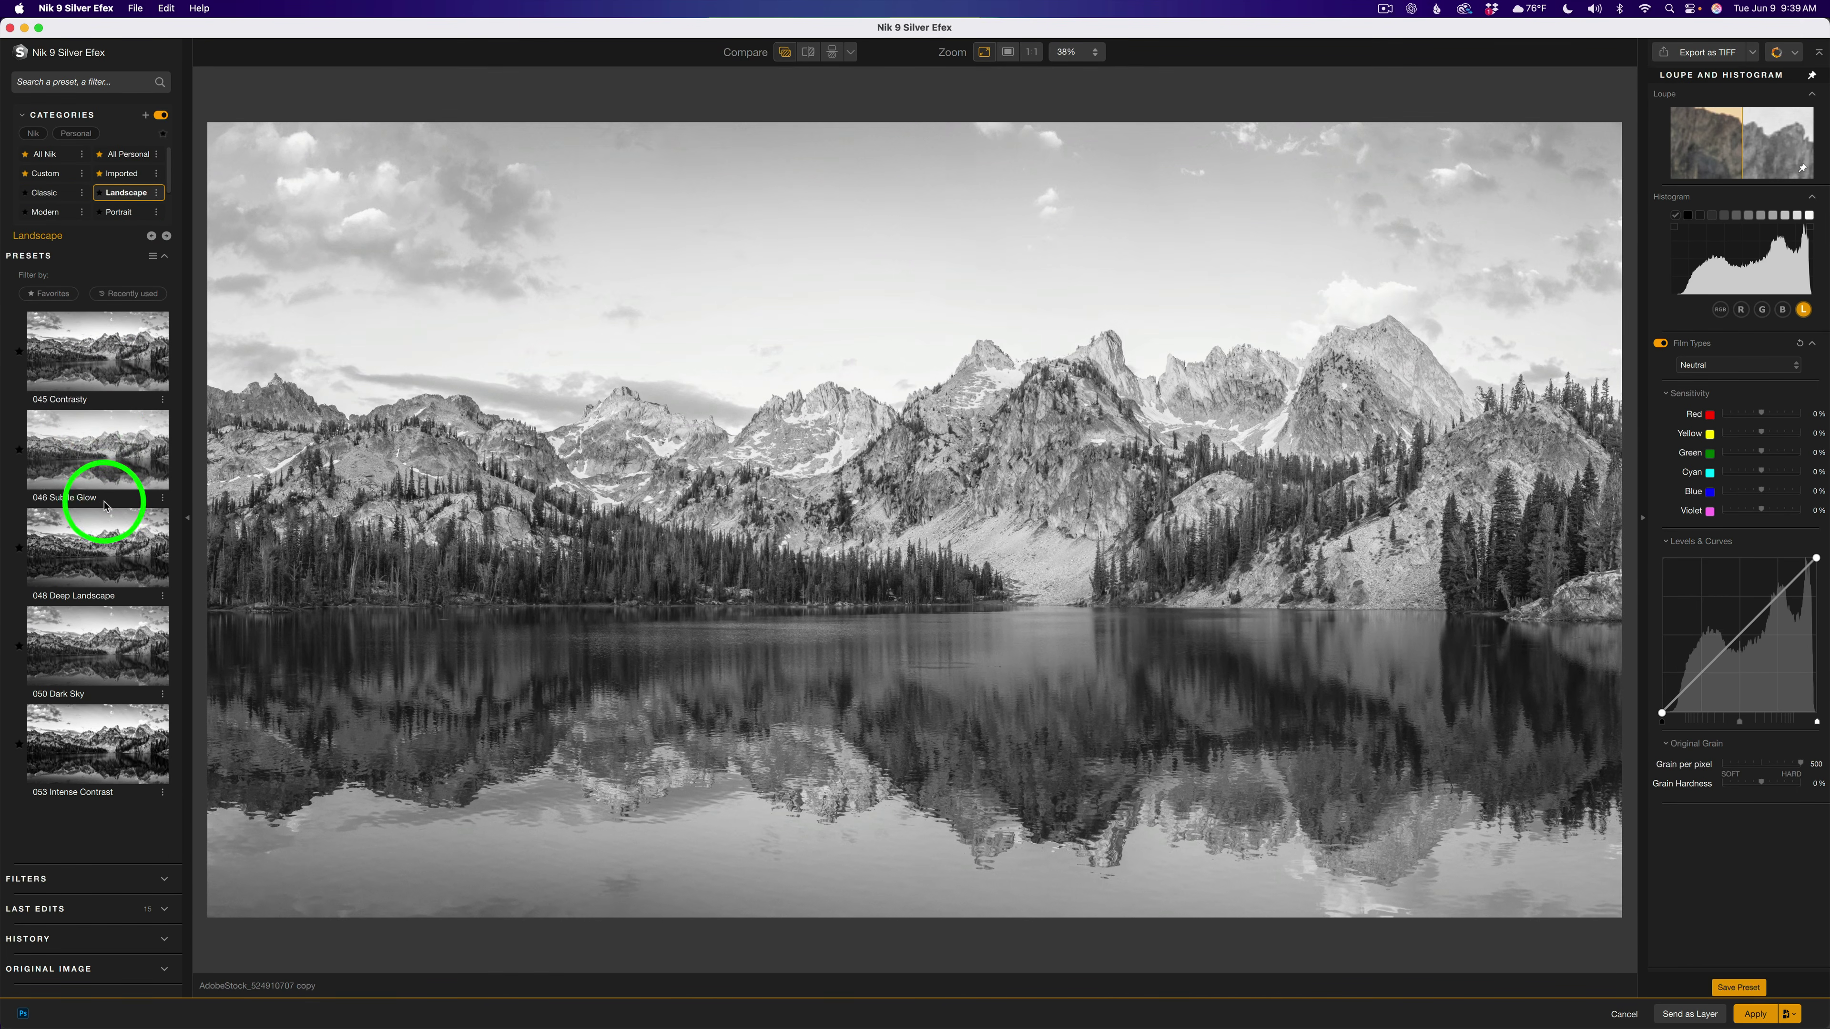
{"action": "left_click", "coordinate": [109, 548]}
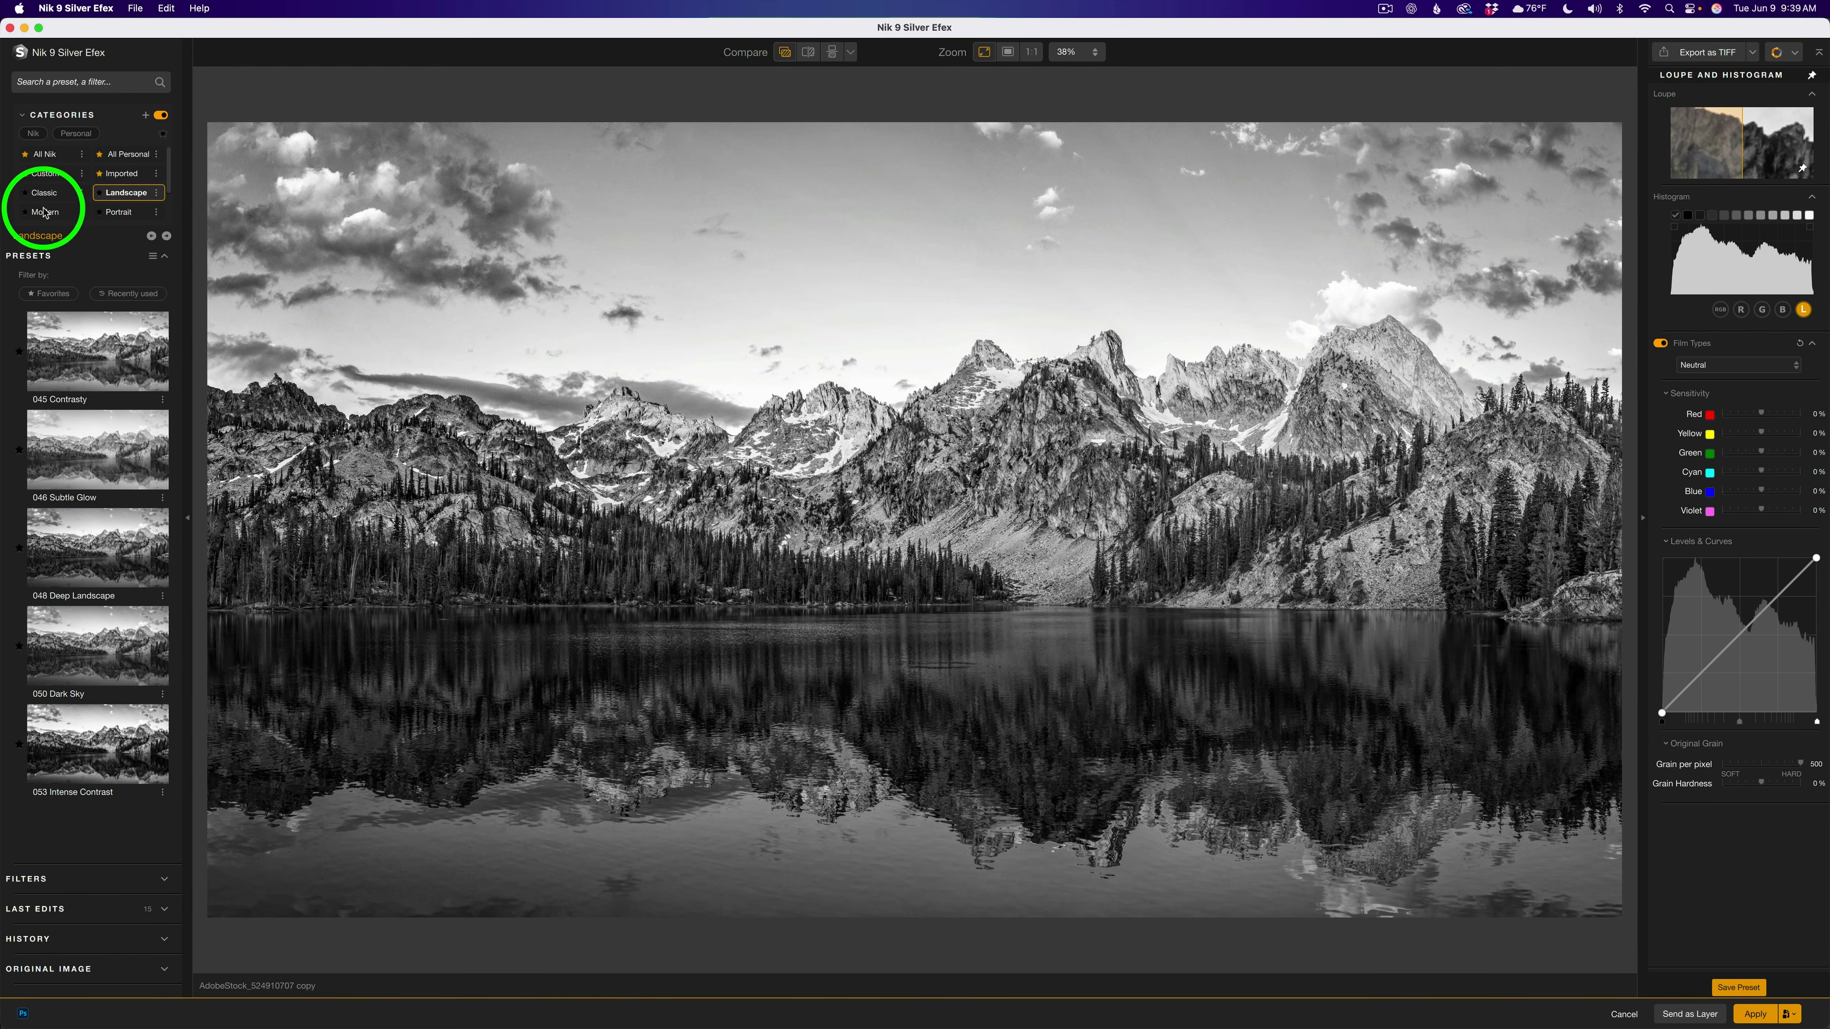
- Apply the 000 Neutral preset from the All Nik category and expand the list of filters
{"action": "left_click", "coordinate": [44, 155]}
{"action": "left_click", "coordinate": [107, 360]}
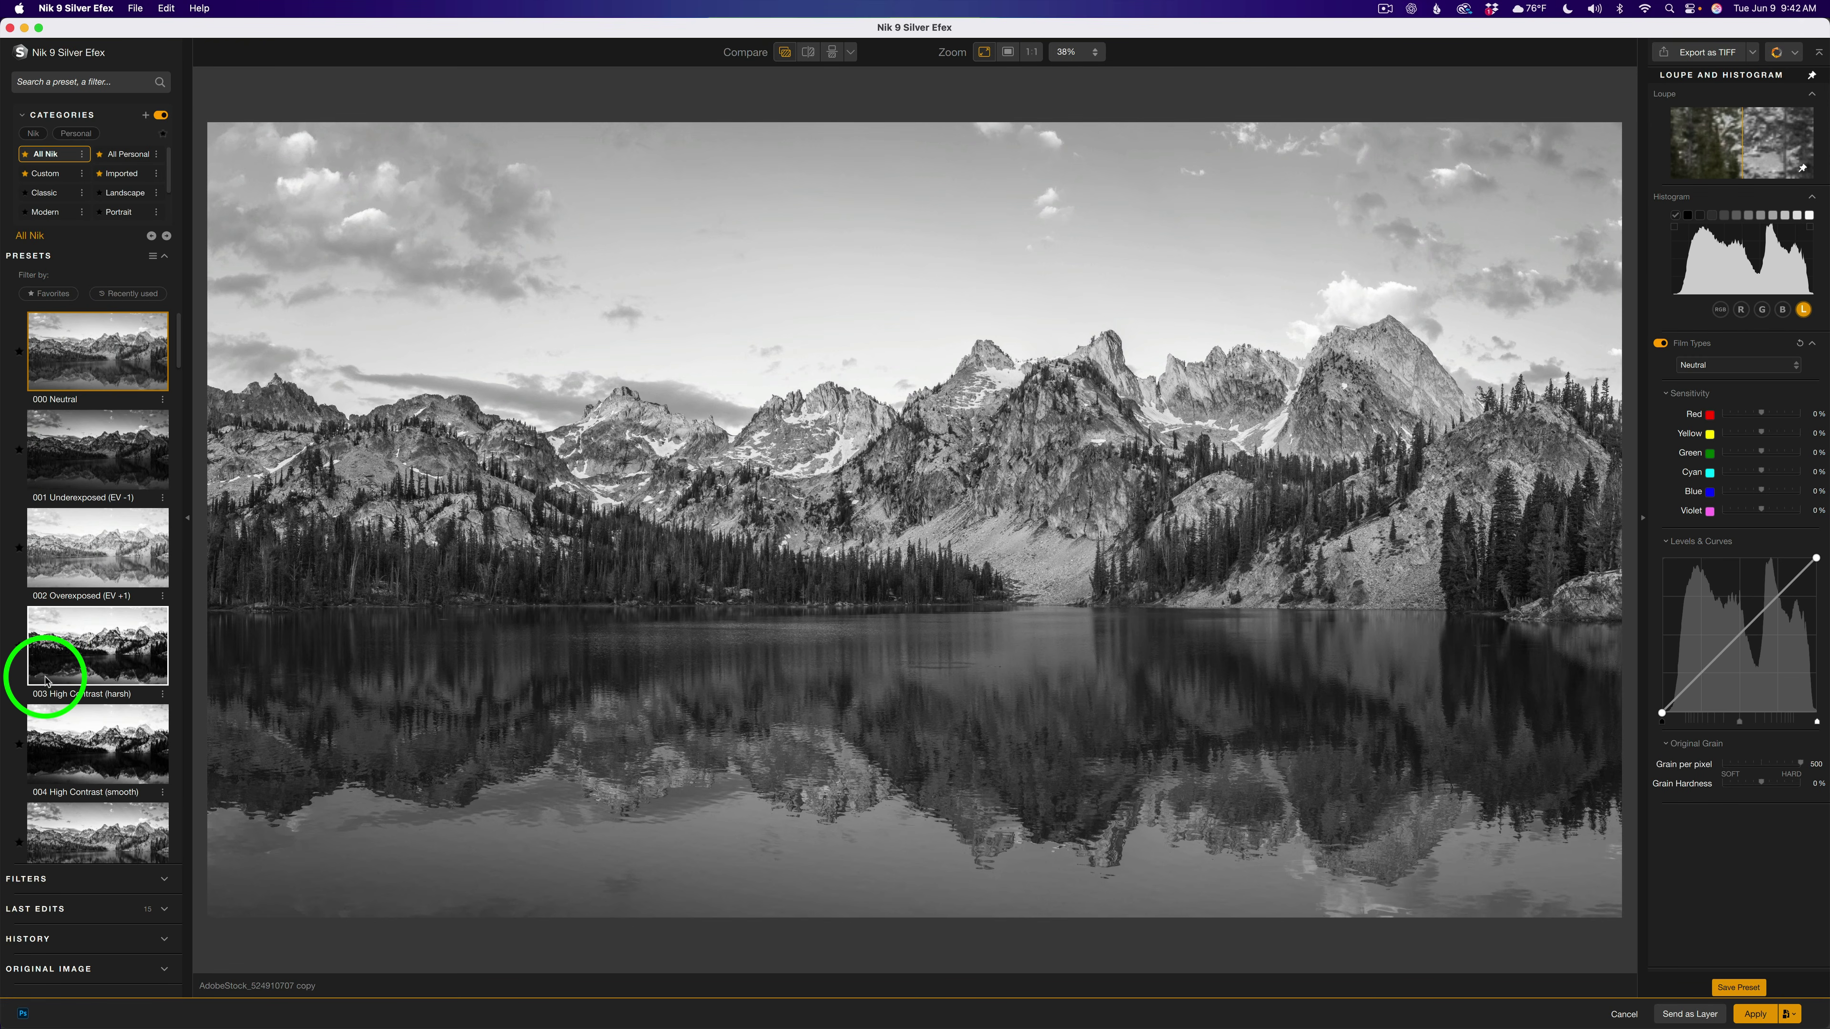
{"action": "left_click", "coordinate": [133, 878]}
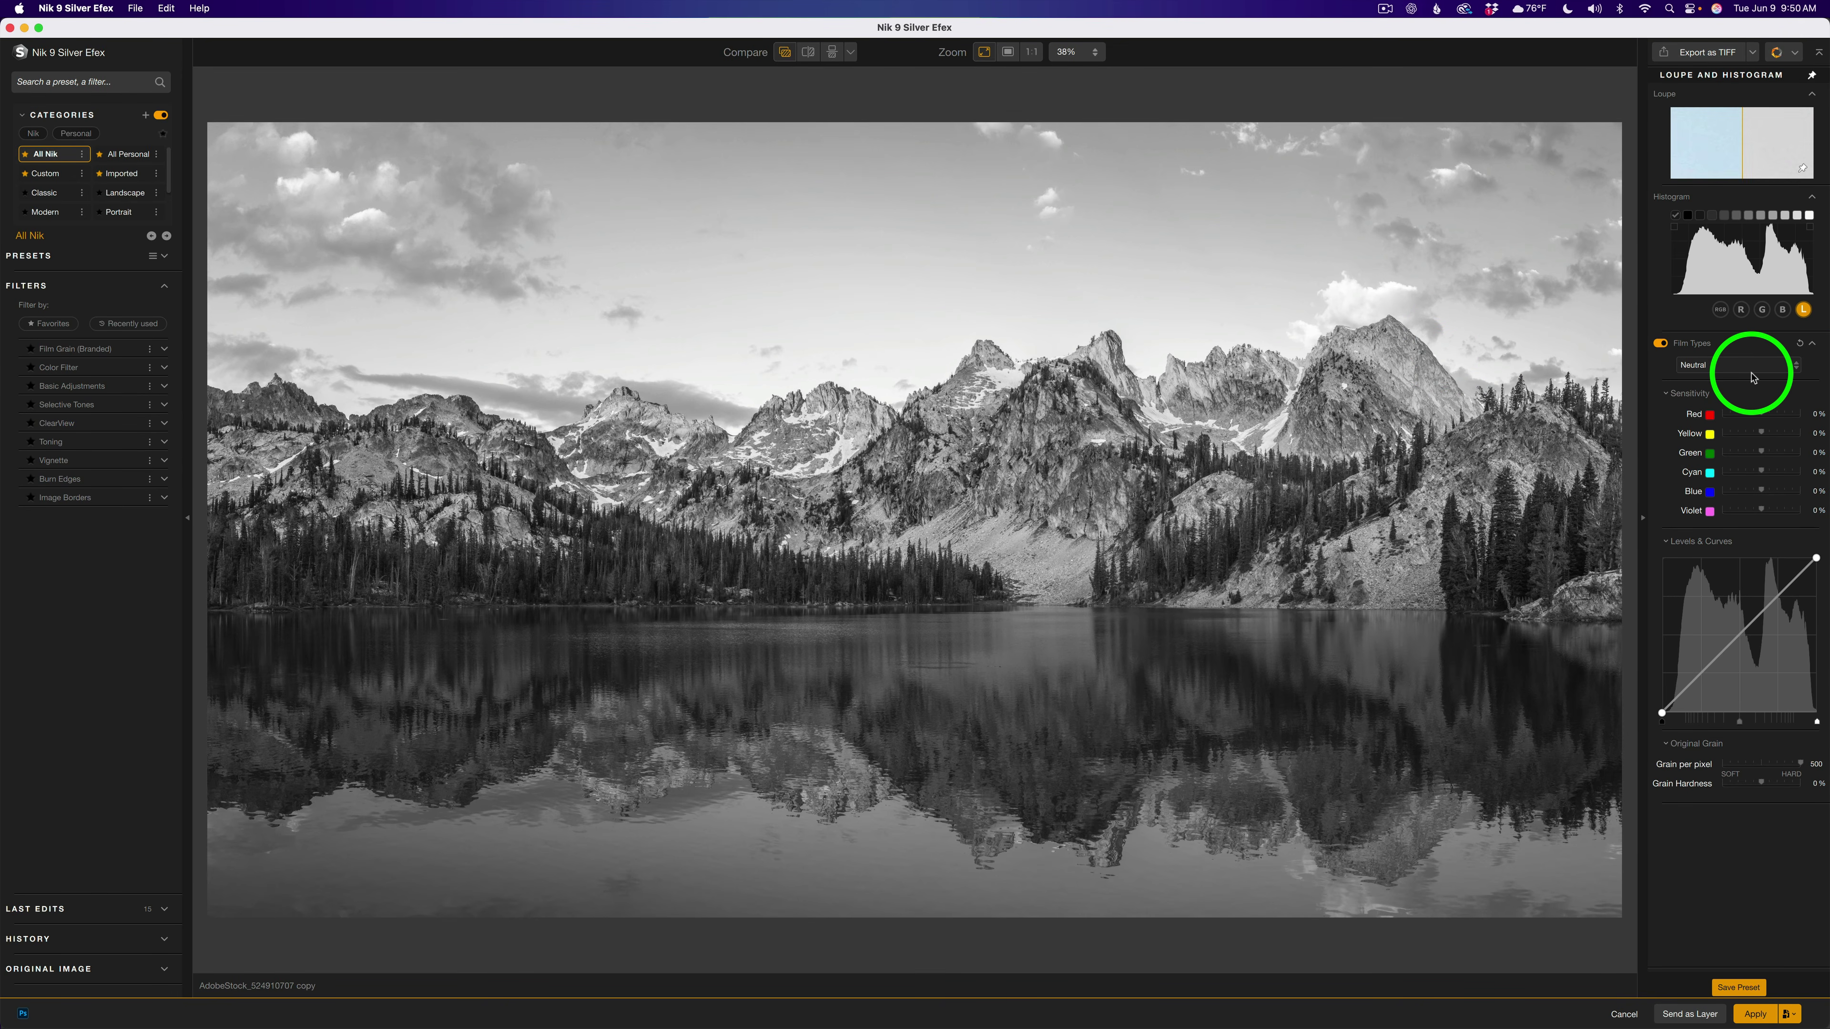
- Compare the neutral black-and-white conversion with the original color photo
{"action": "left_click", "coordinate": [1718, 346]}
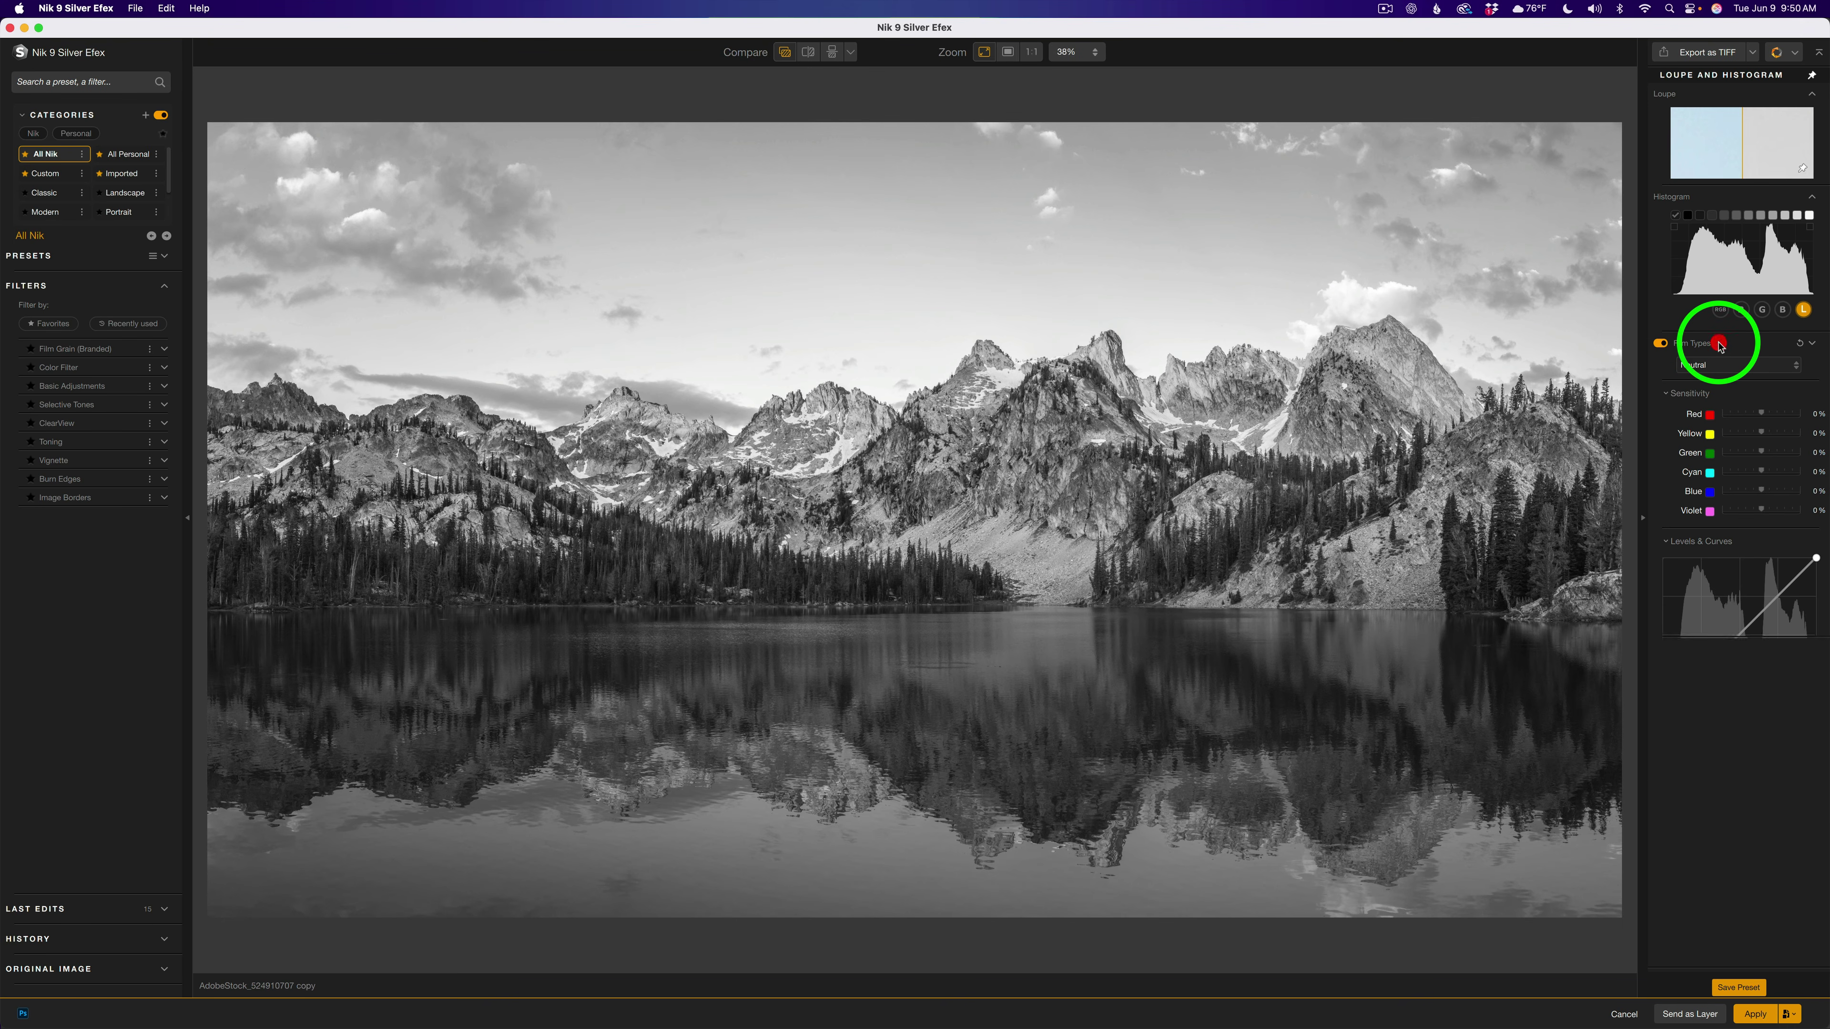
{"action": "left_click", "coordinate": [1718, 344]}
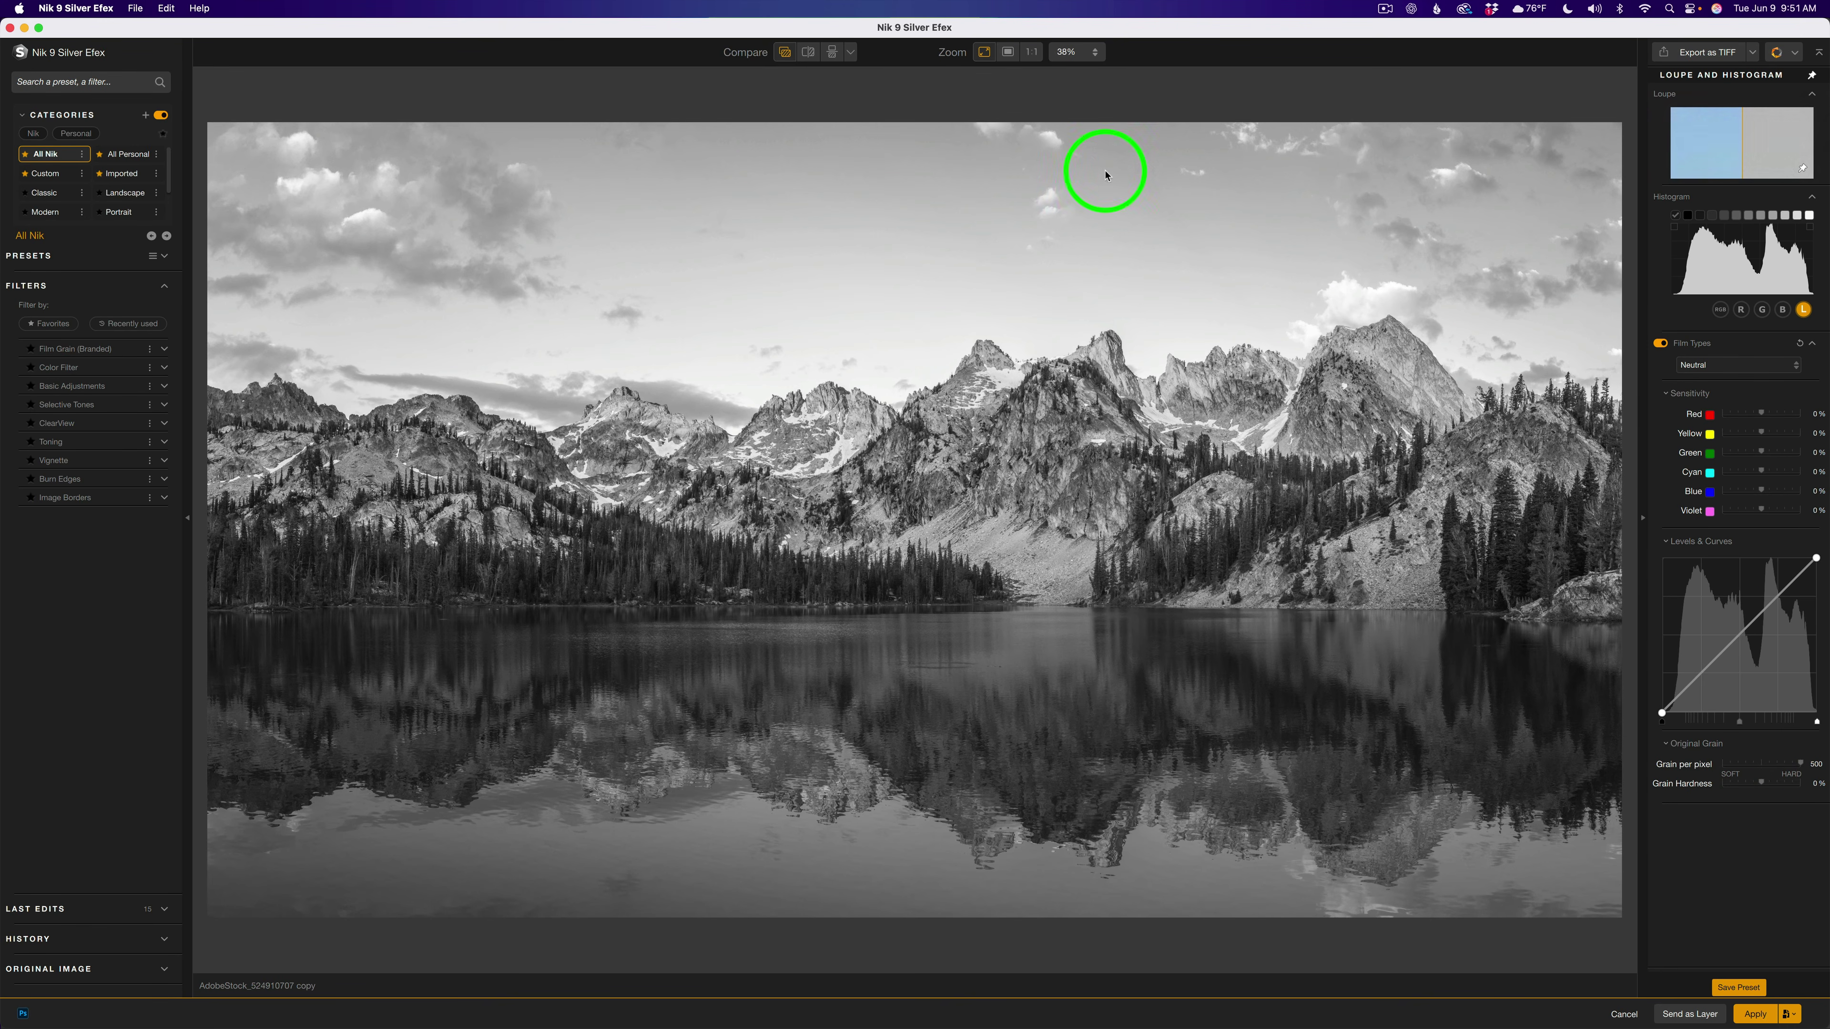
{"action": "left_click", "coordinate": [787, 55]}
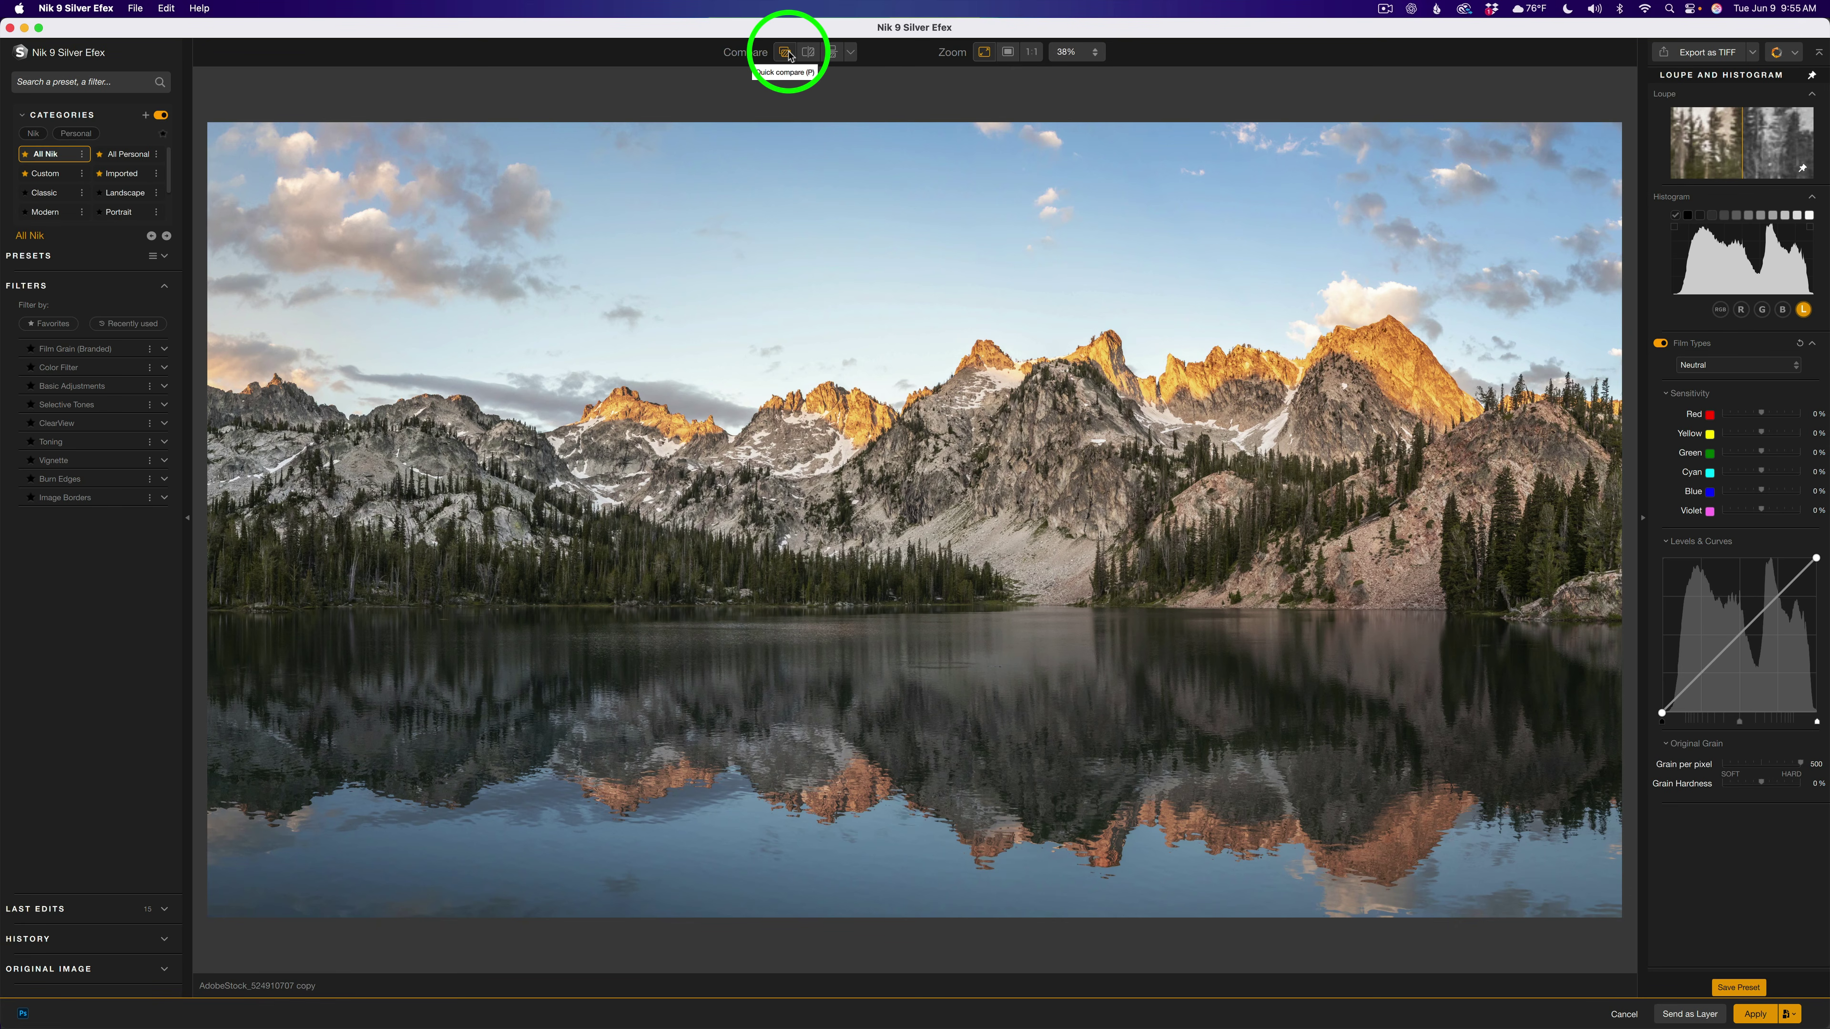
{"action": "left_click", "coordinate": [787, 54]}
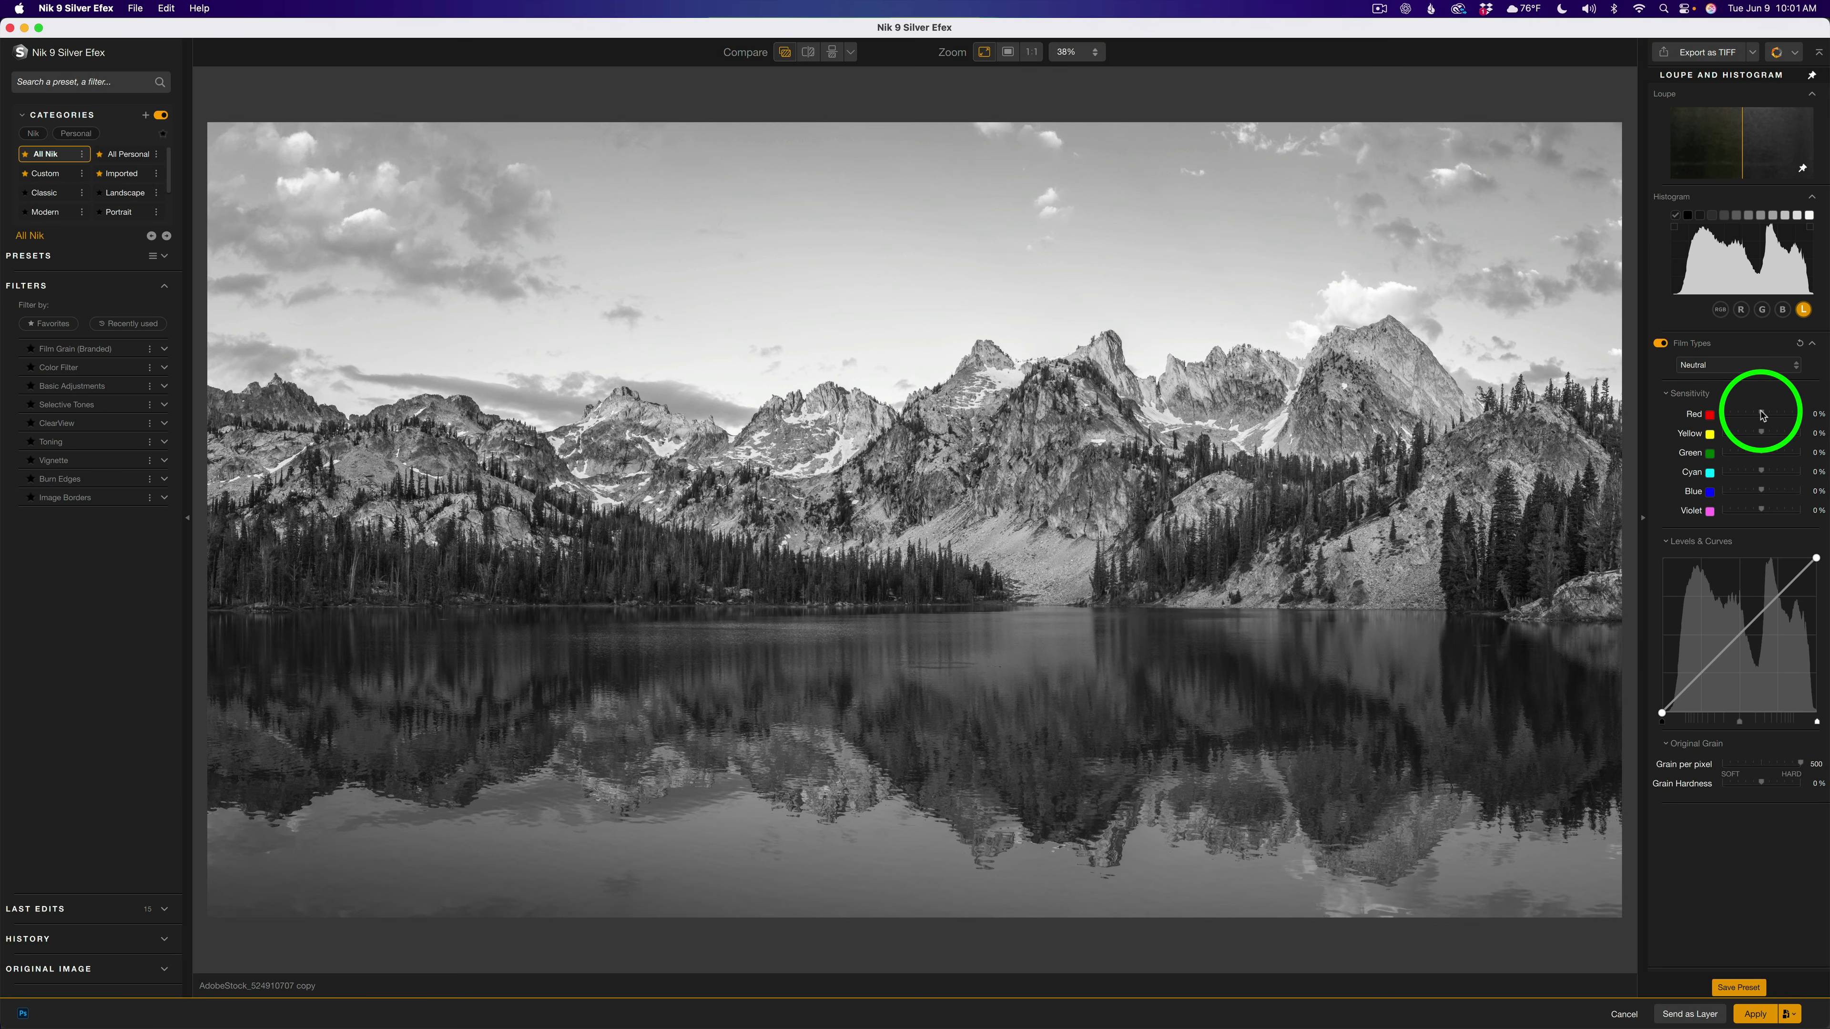
- Preview the available film types on the photo, leave Neutral selected, and collapse the Sensitivity sliders
{"action": "left_click_drag", "start_coordinate": [1762, 416], "coordinate": [1758, 491]}
{"action": "left_click", "coordinate": [1765, 492]}
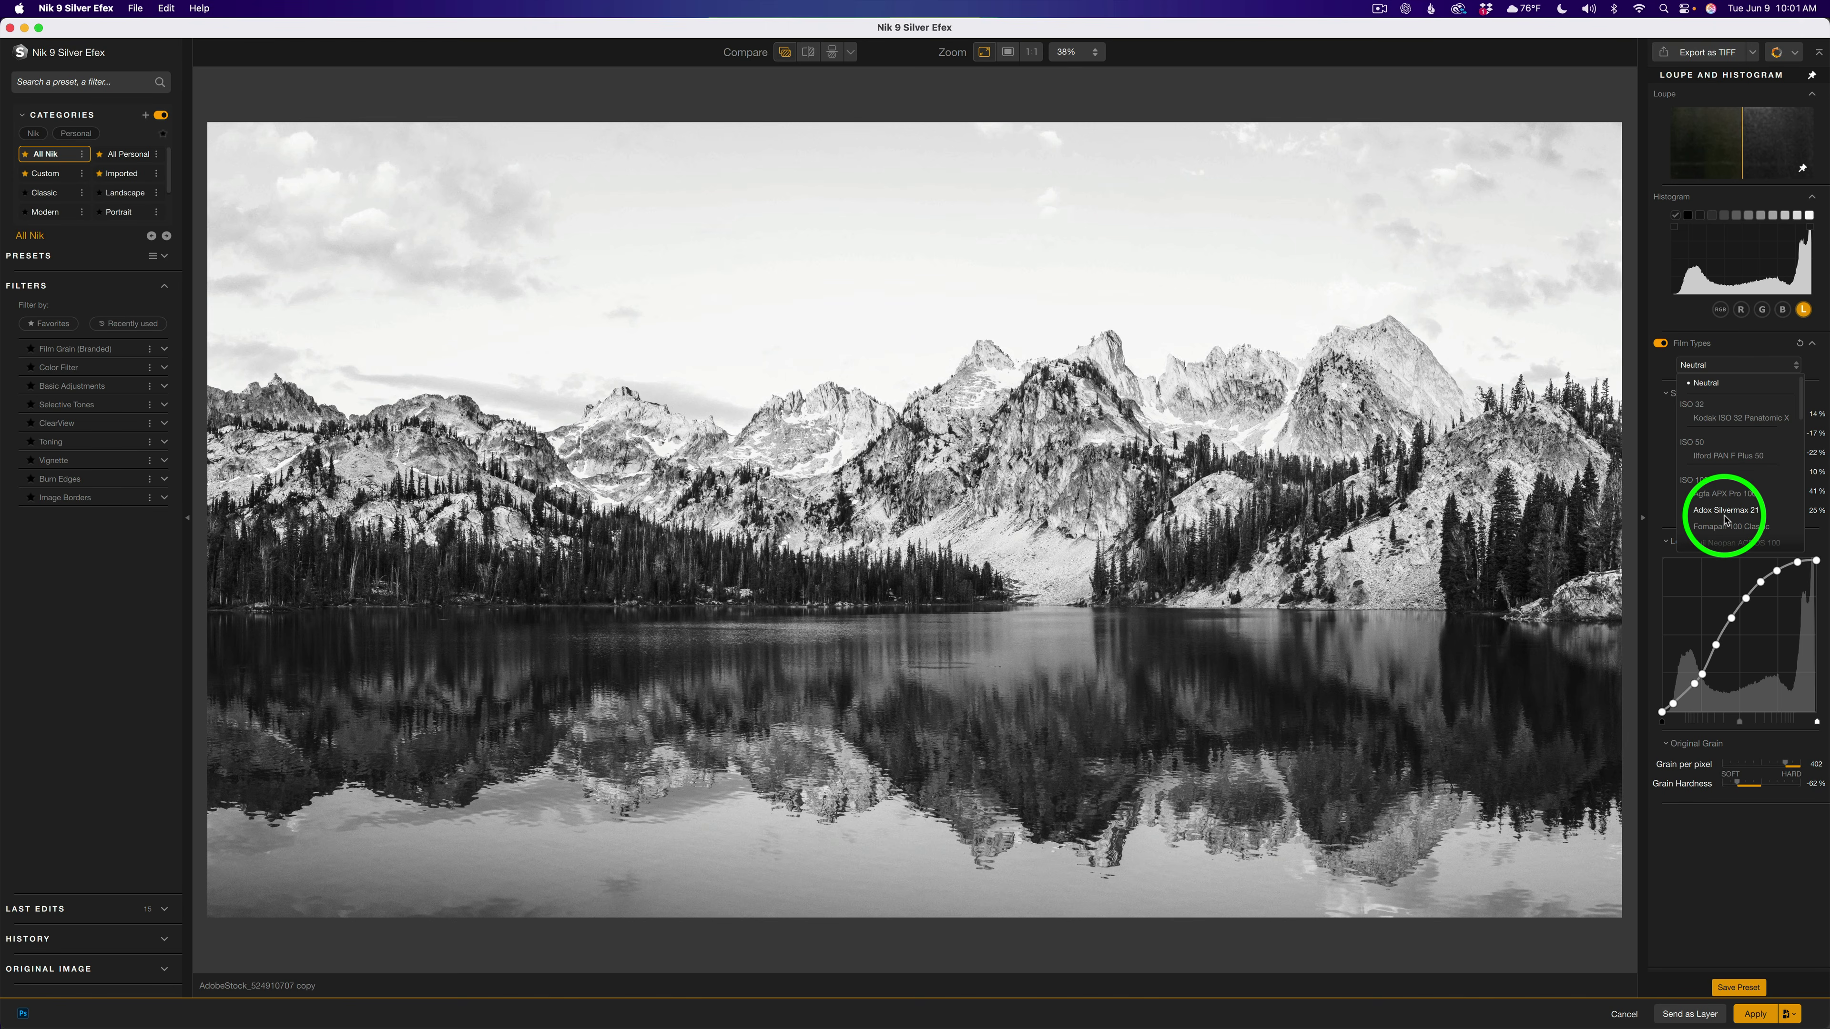
{"action": "scroll", "coordinate": [1727, 515], "scroll_direction": "down", "scroll_amount": 5}
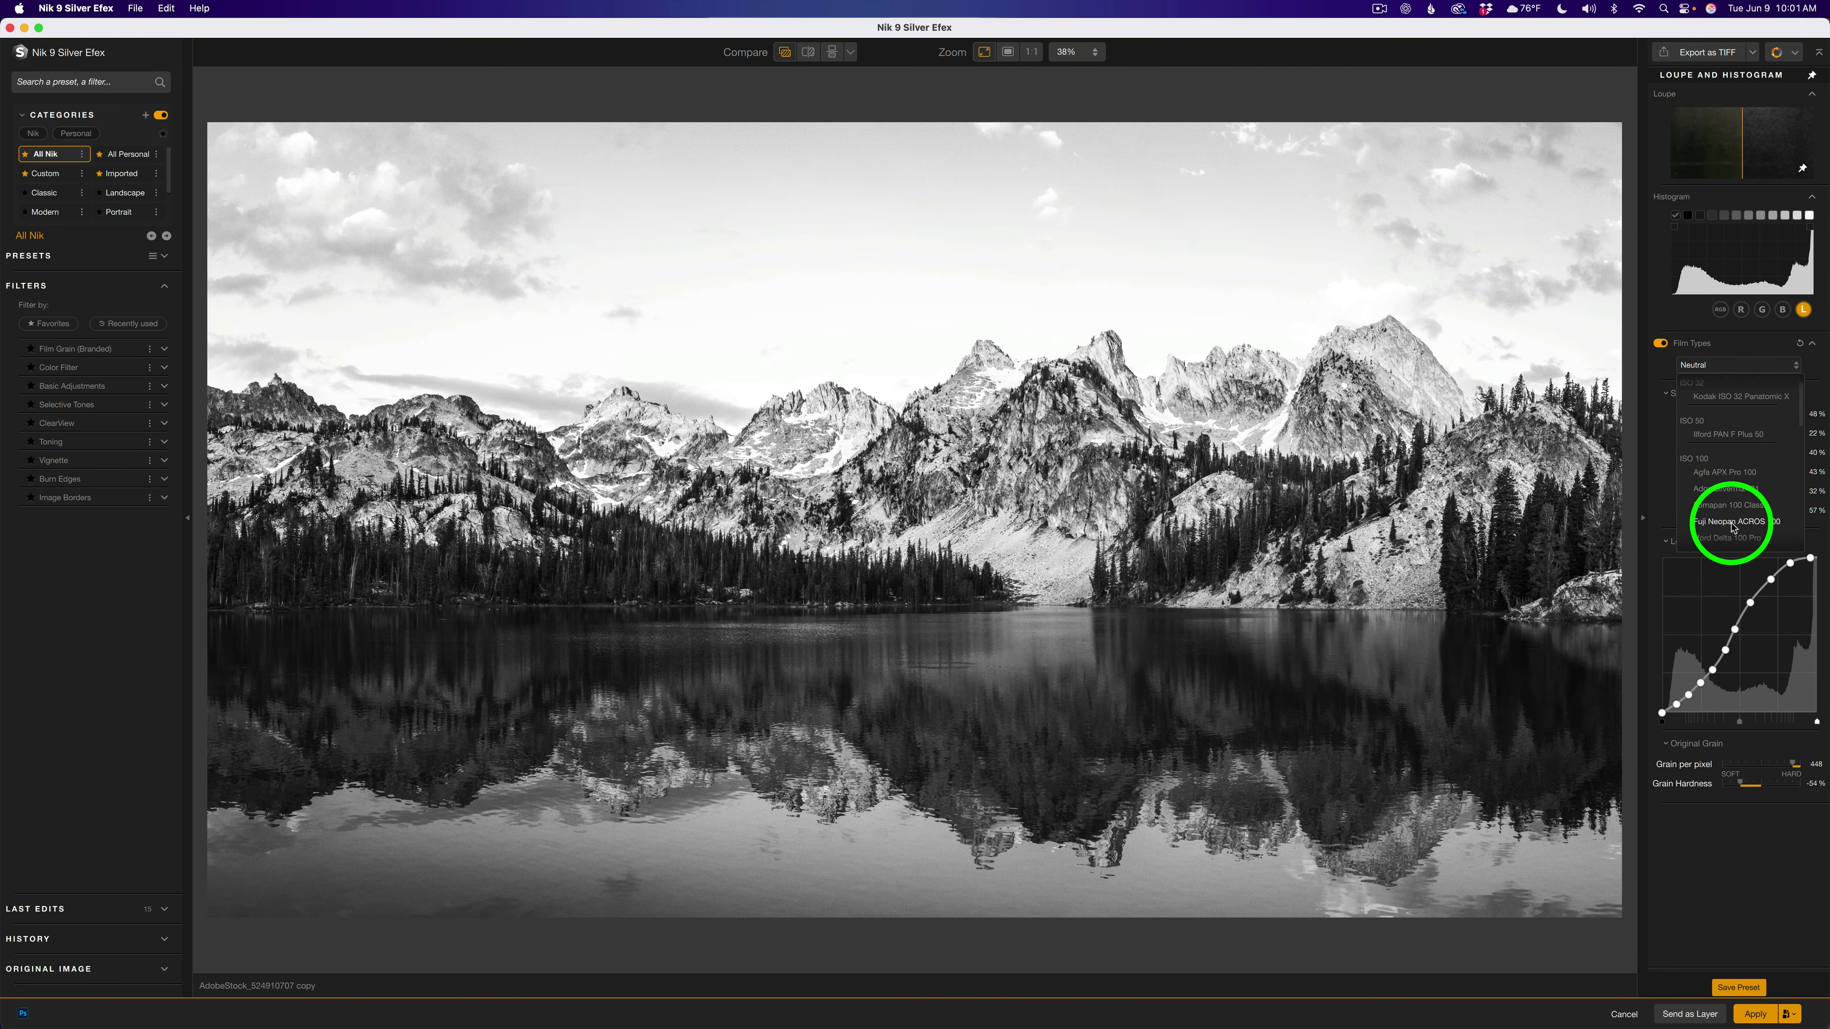
{"action": "scroll", "coordinate": [1729, 502], "scroll_direction": "down", "scroll_amount": 8}
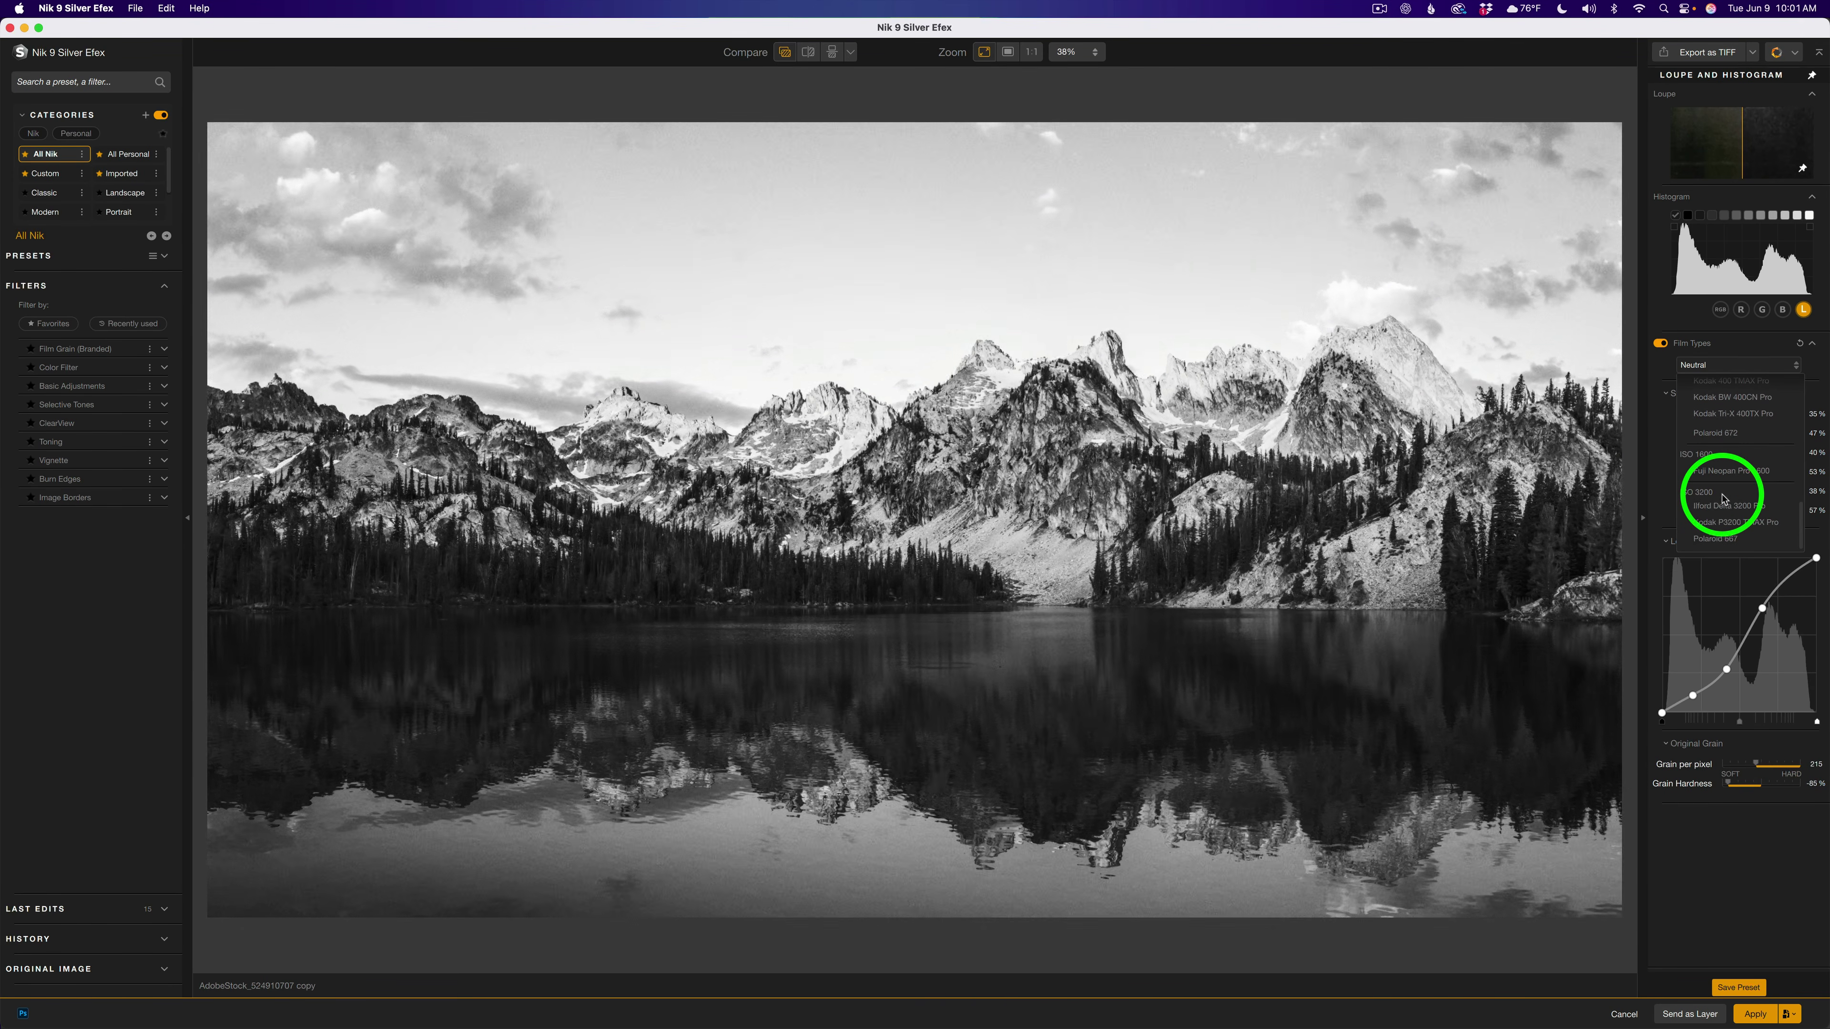
{"action": "scroll", "coordinate": [1725, 467], "scroll_direction": "up", "scroll_amount": 13}
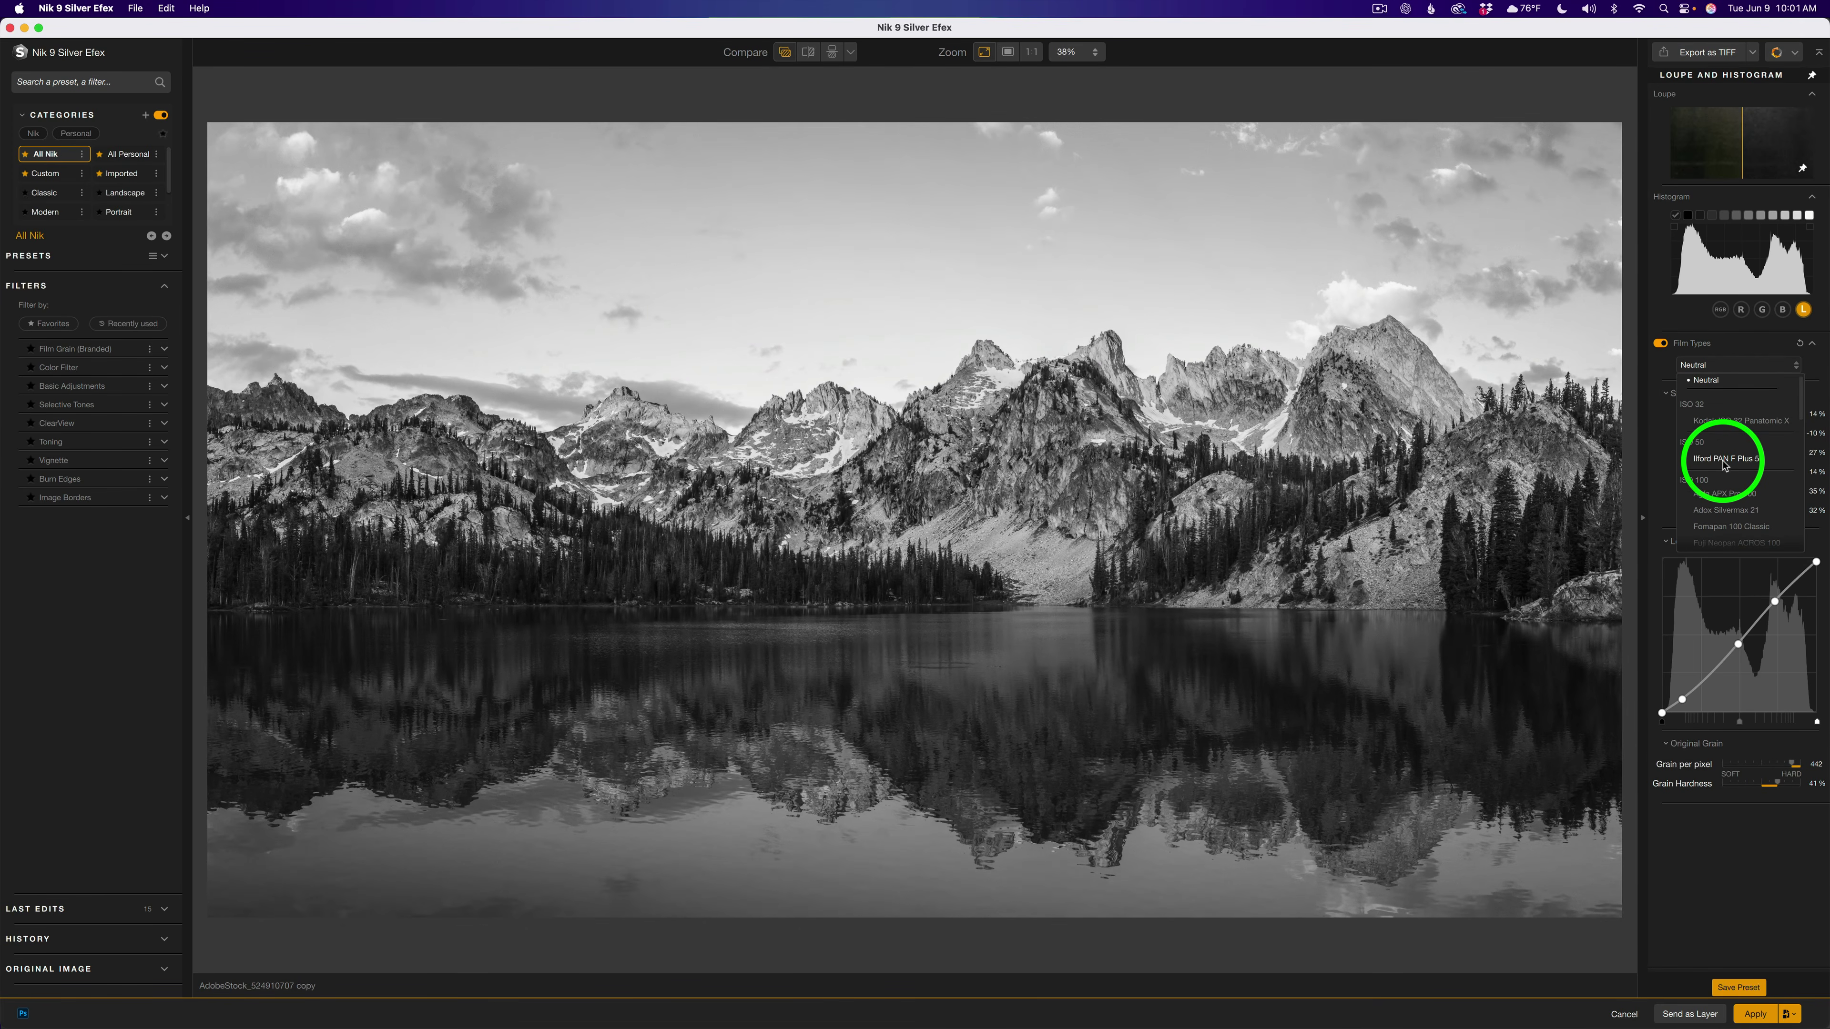
{"action": "left_click", "coordinate": [1816, 398]}
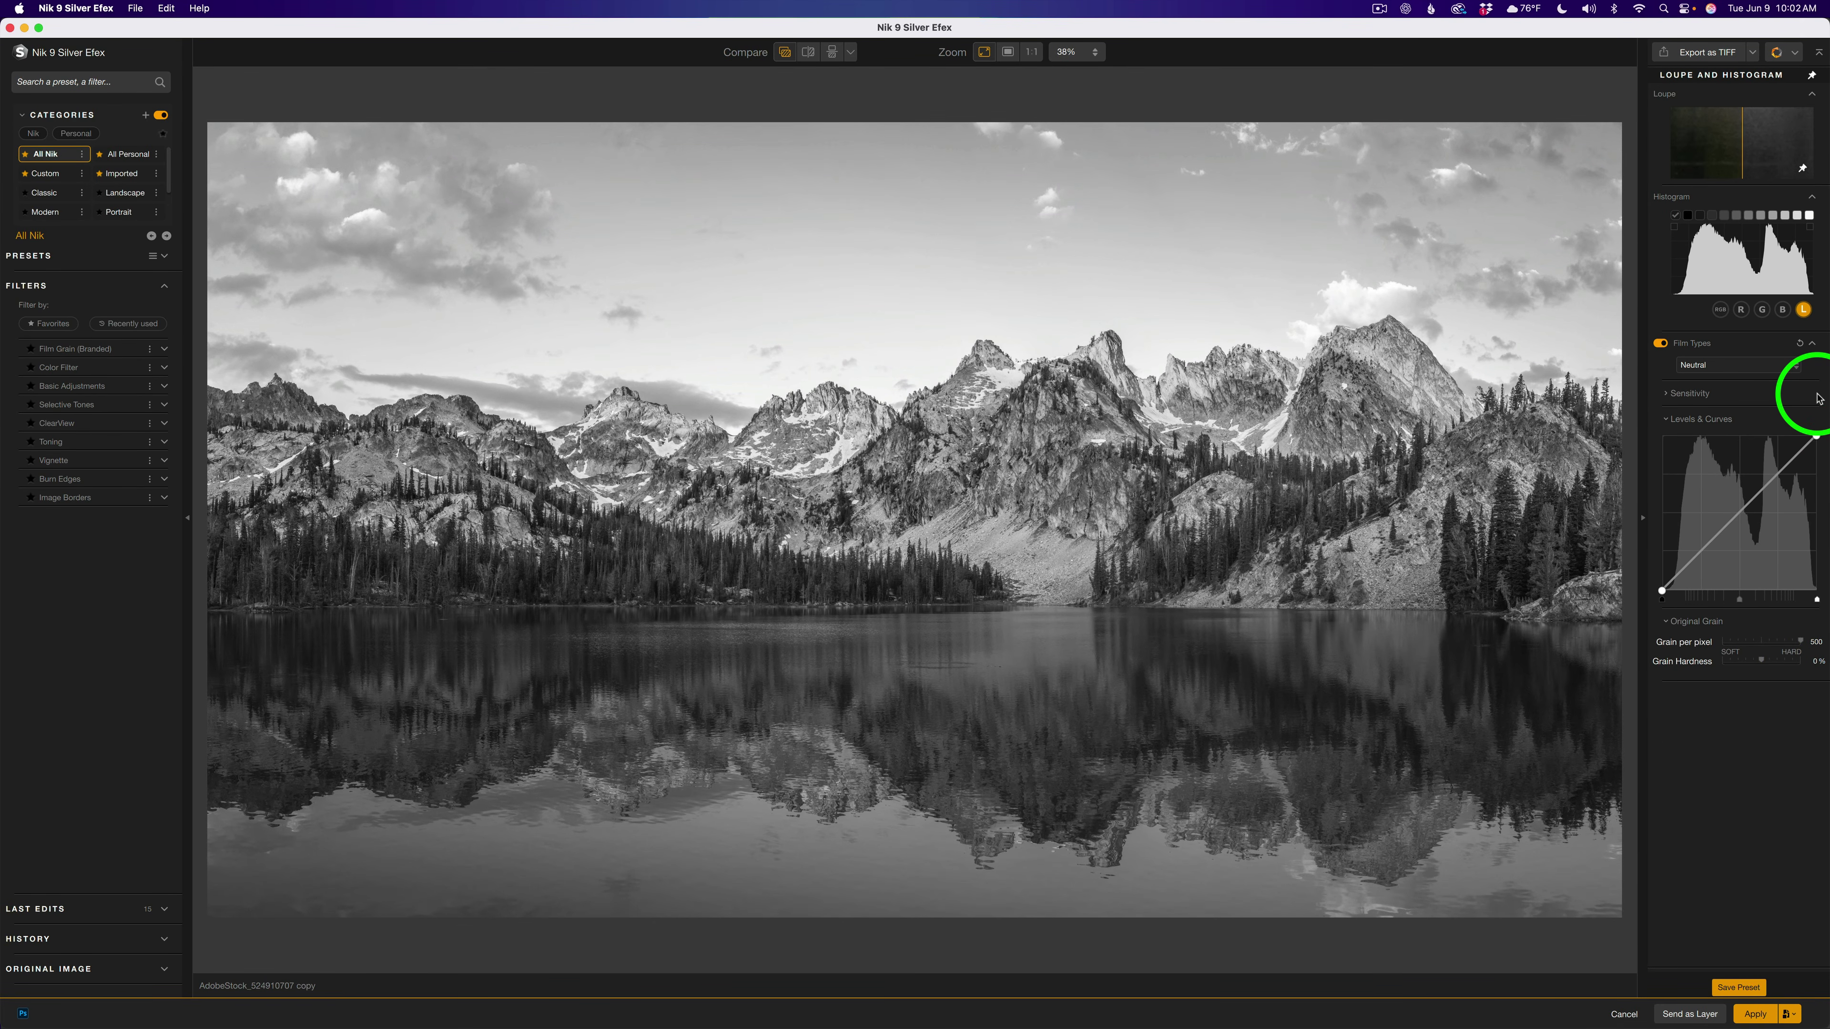
- Set the film type to Ilford PAN F Plus 50
{"action": "left_click", "coordinate": [1765, 366]}
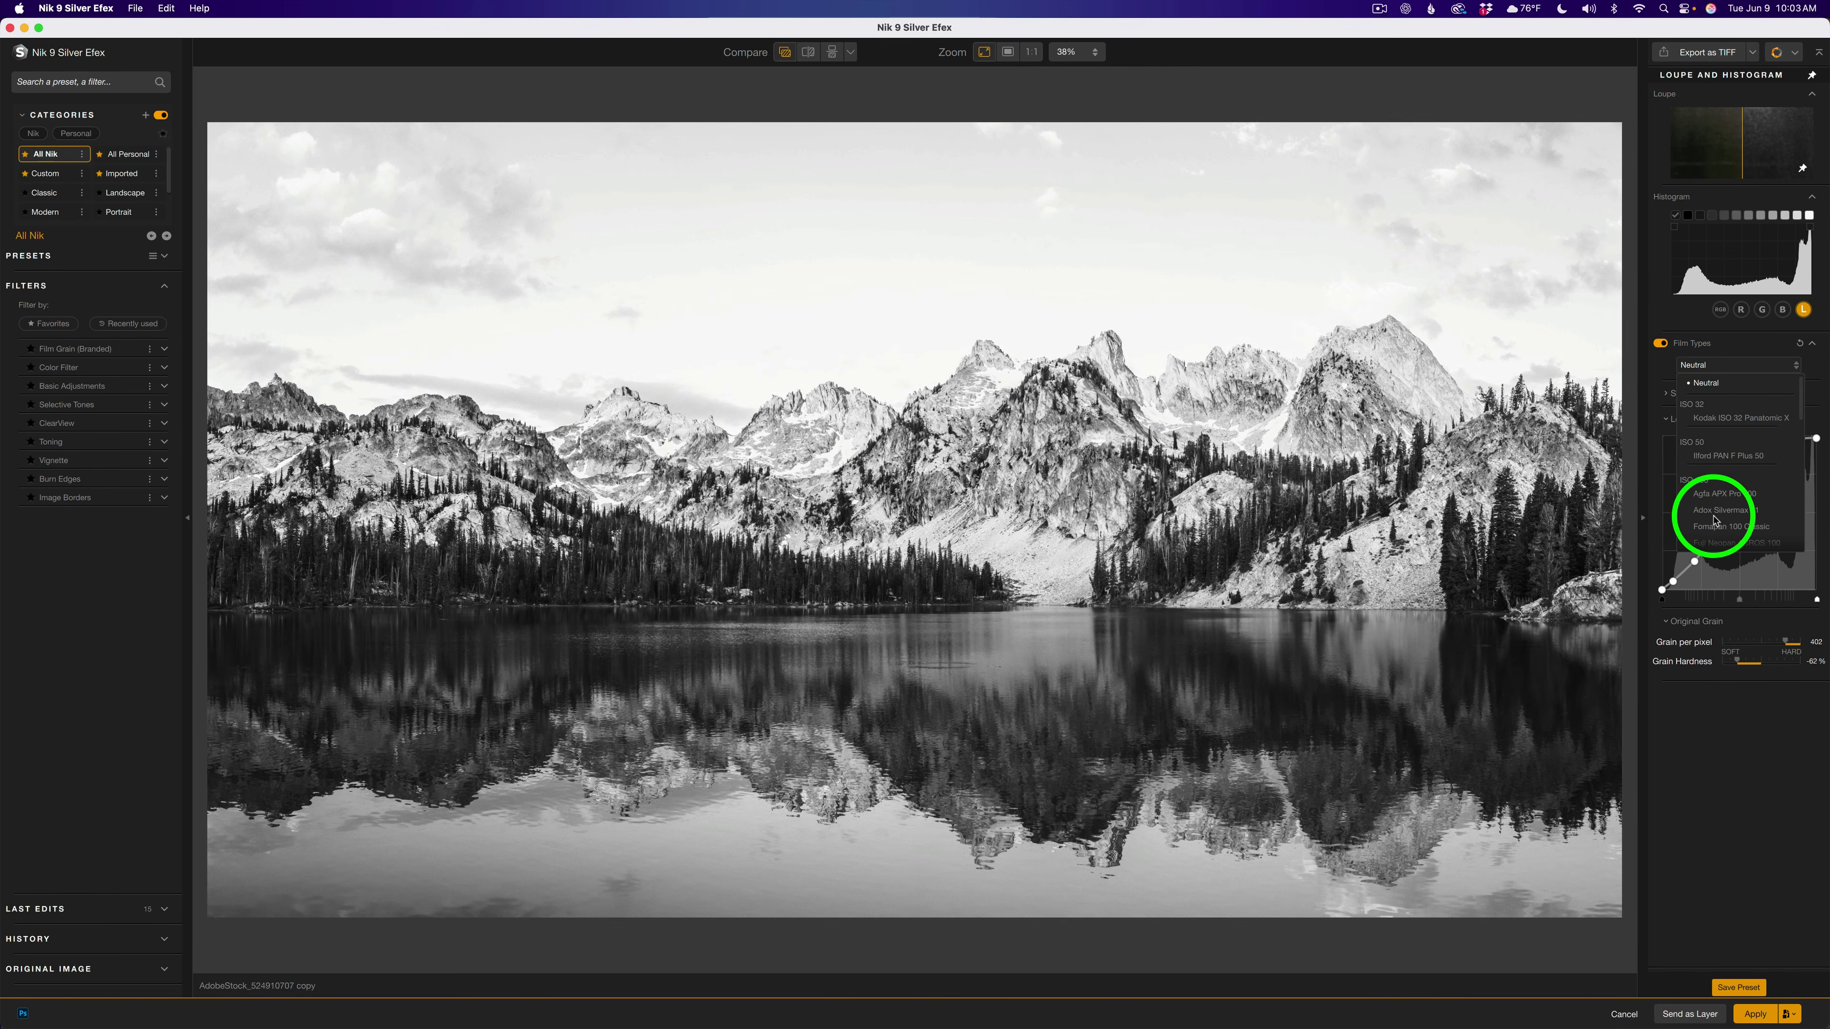
{"action": "scroll", "coordinate": [1726, 515], "scroll_direction": "down", "scroll_amount": 3}
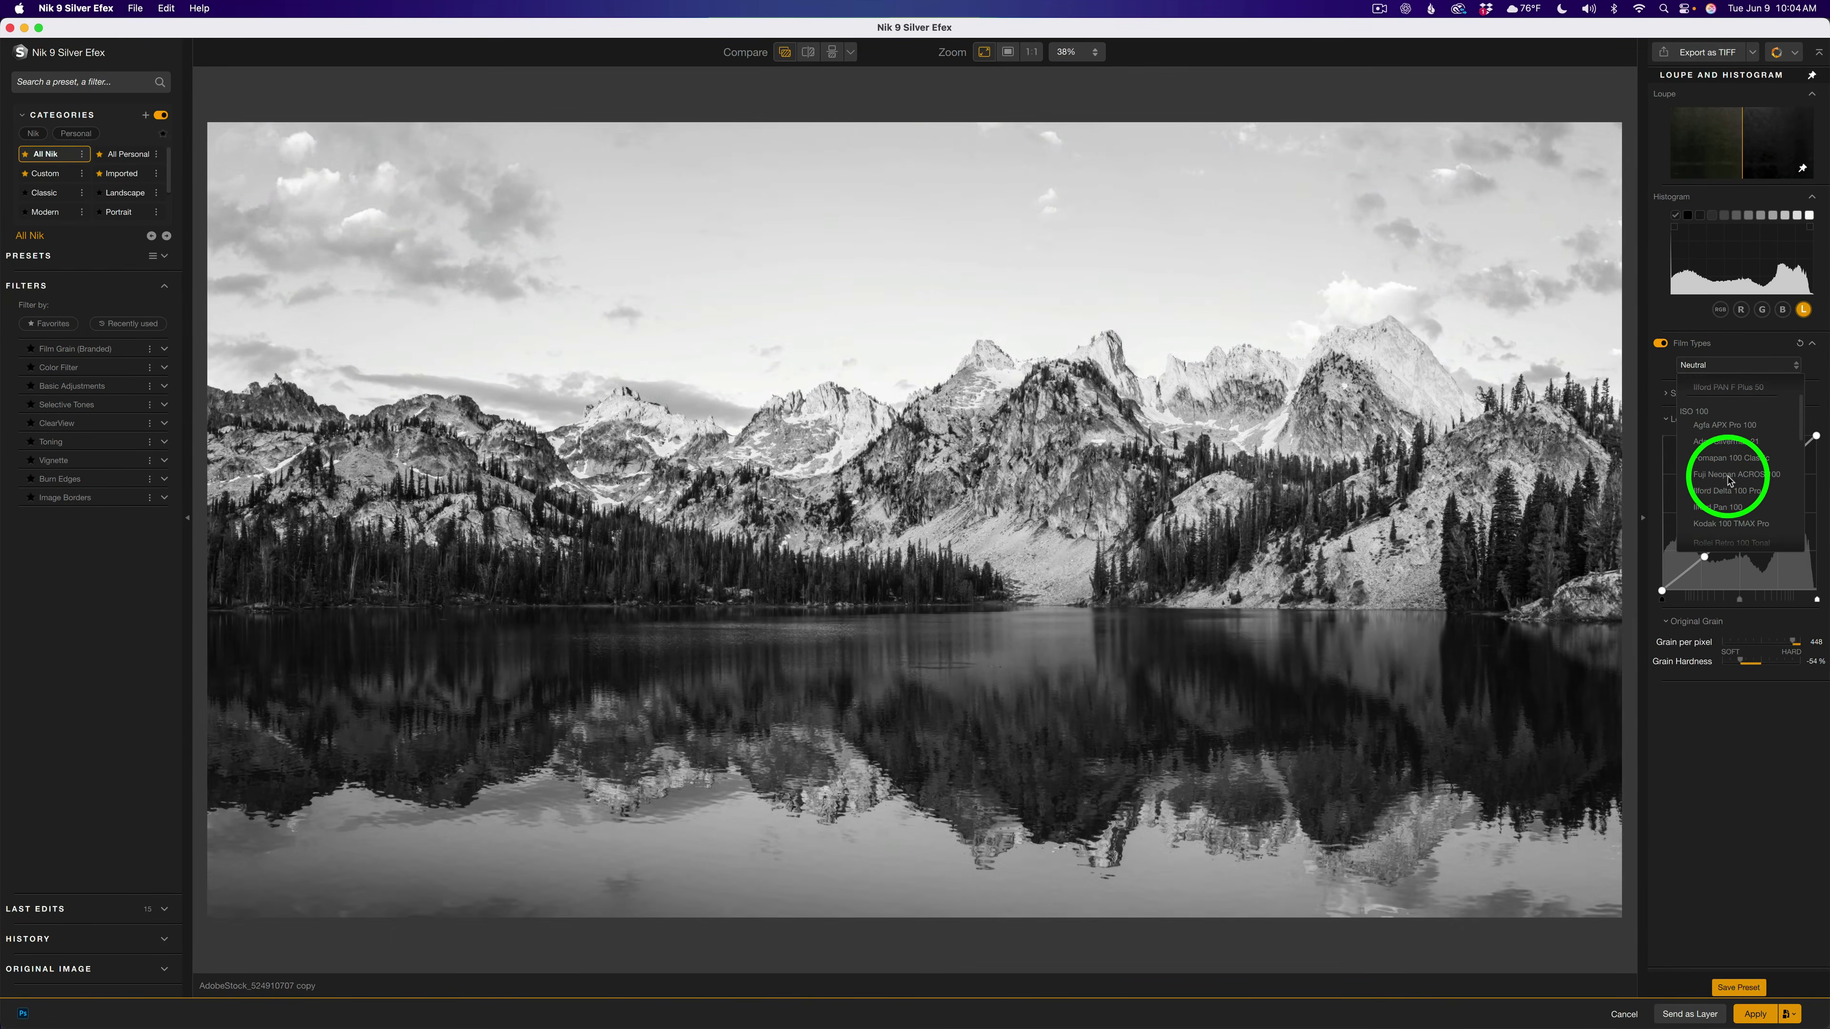
{"action": "scroll", "coordinate": [1729, 478], "scroll_direction": "up", "scroll_amount": 3}
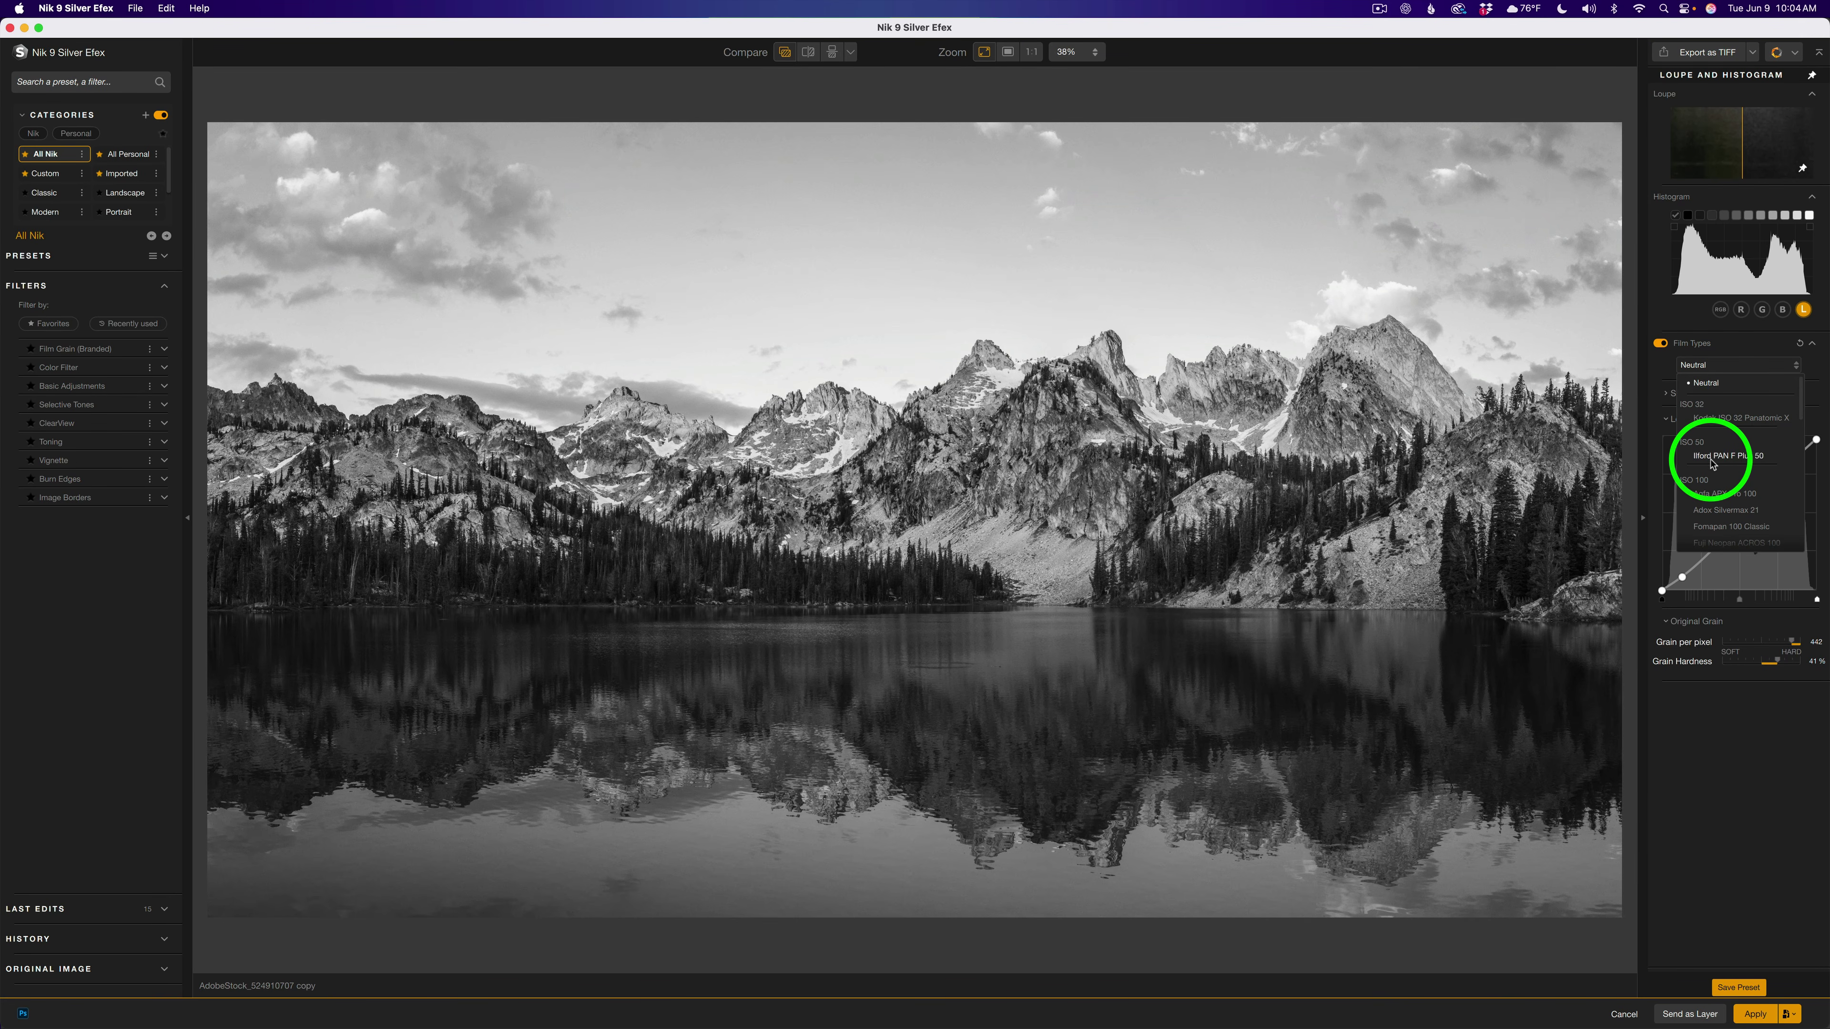
{"action": "left_click", "coordinate": [1739, 456]}
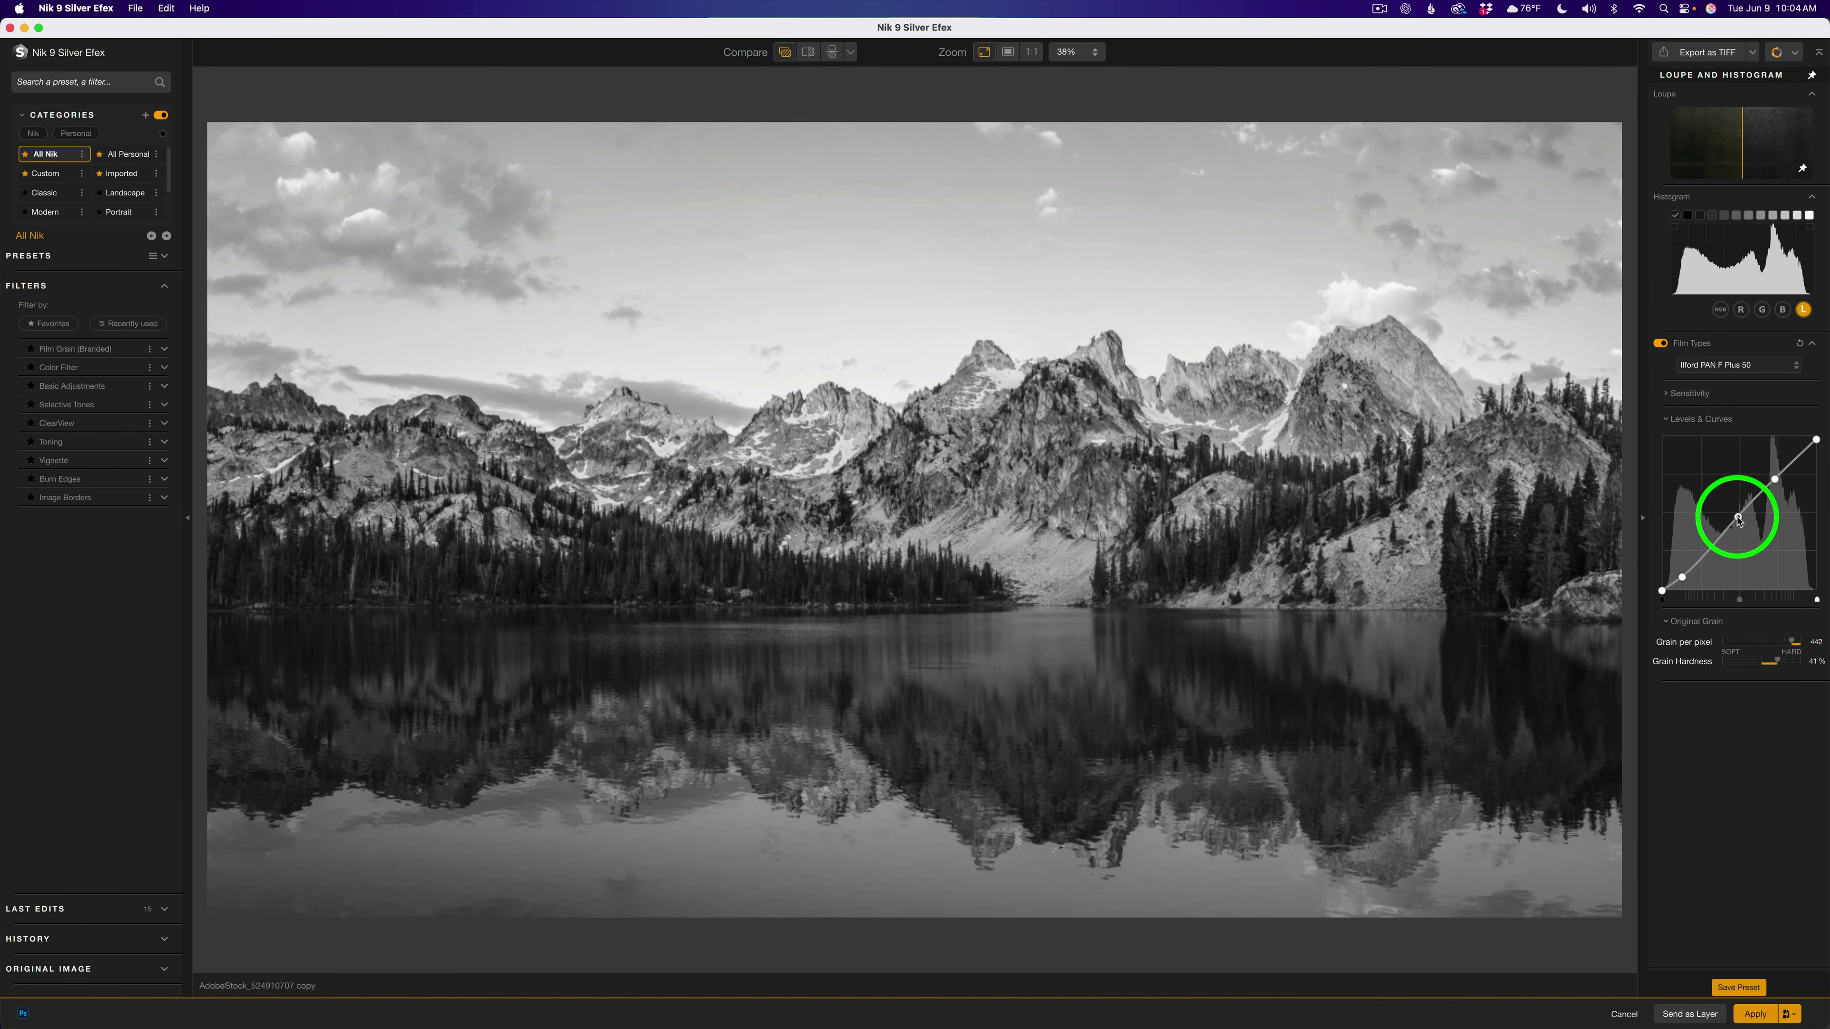
- Try a small shift of the tone curve's midpoint and a higher grain per pixel value for the film type
{"action": "left_click", "coordinate": [1739, 521]}
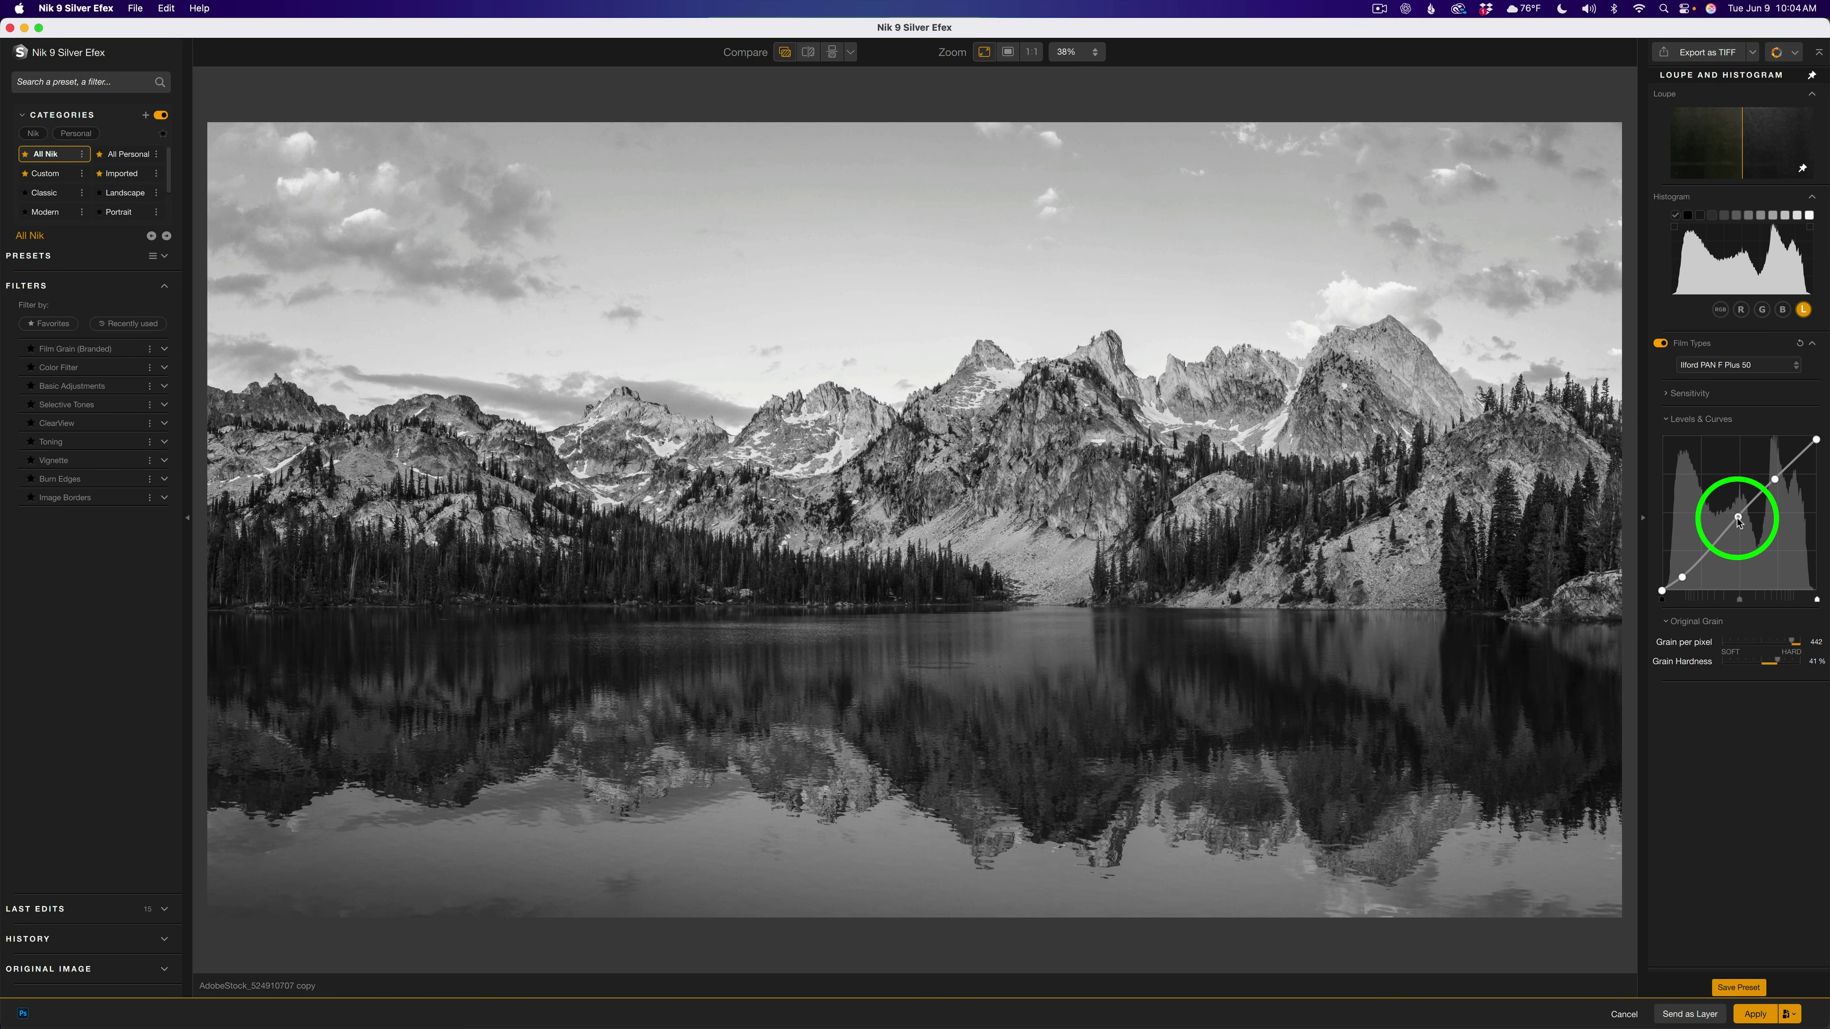
{"action": "left_click_drag", "start_coordinate": [1738, 518], "coordinate": [1738, 524]}
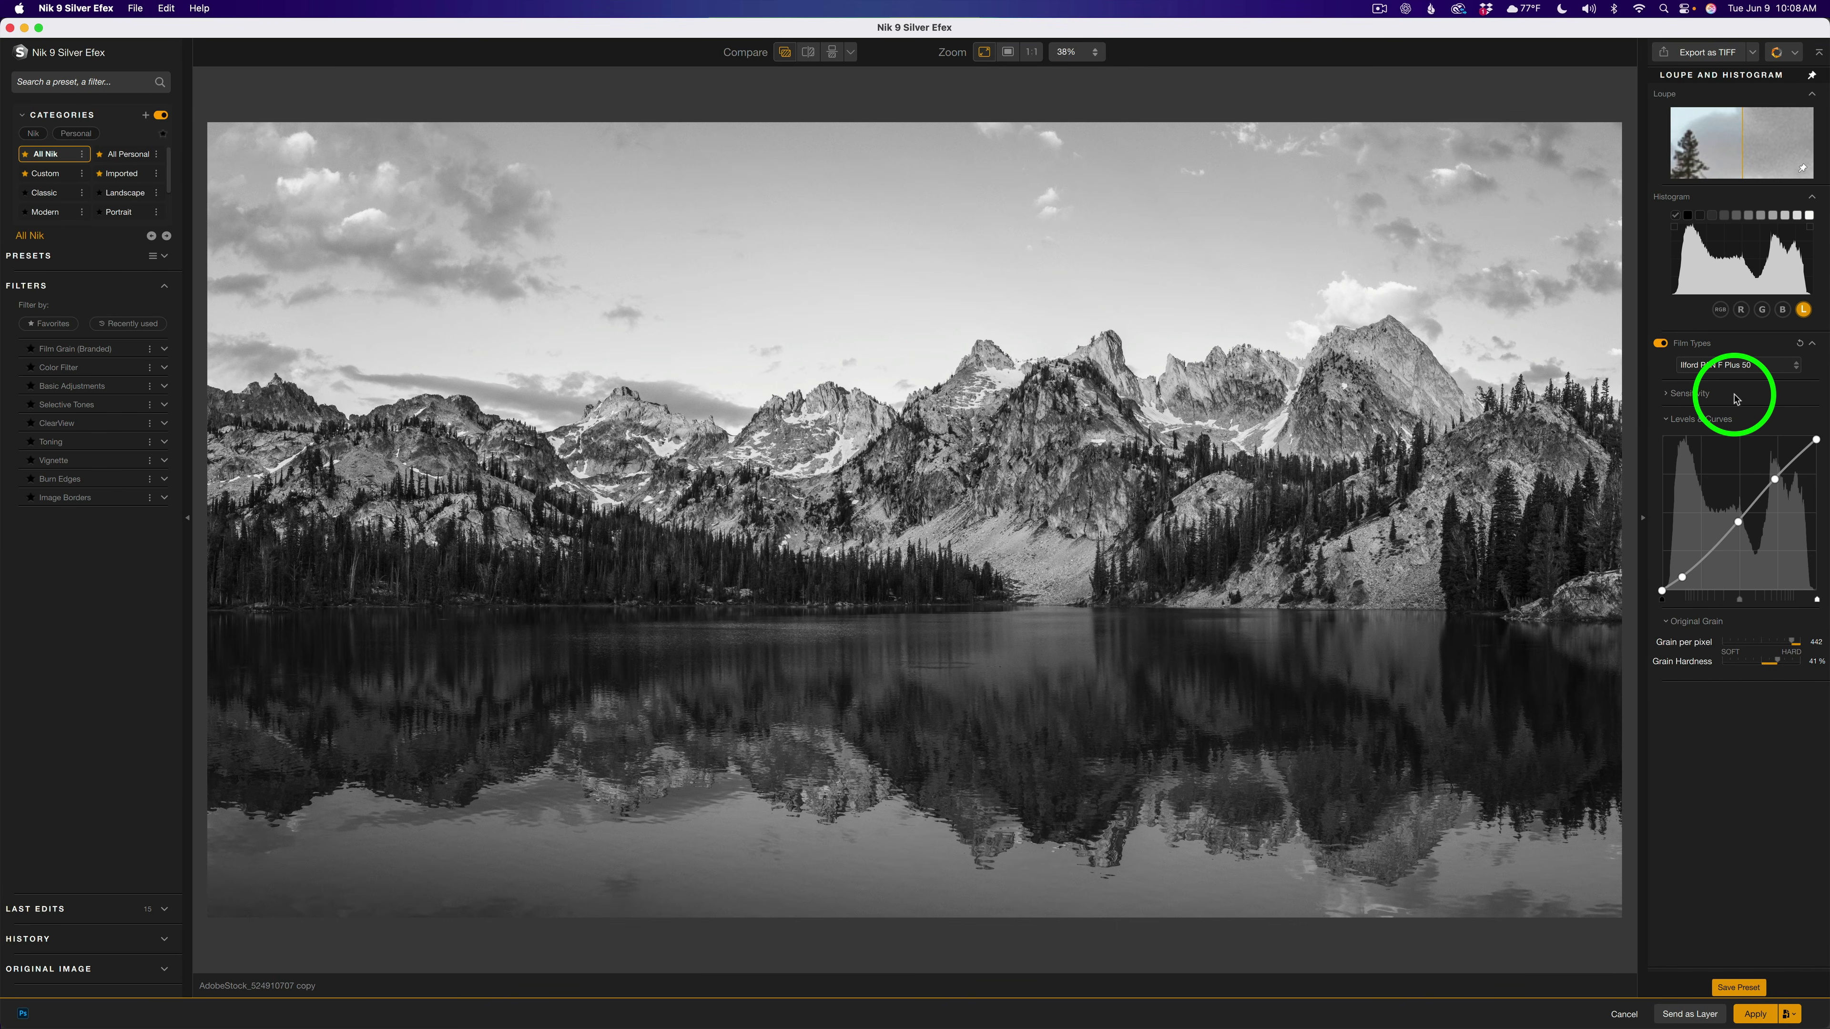
{"action": "left_click", "coordinate": [1735, 397]}
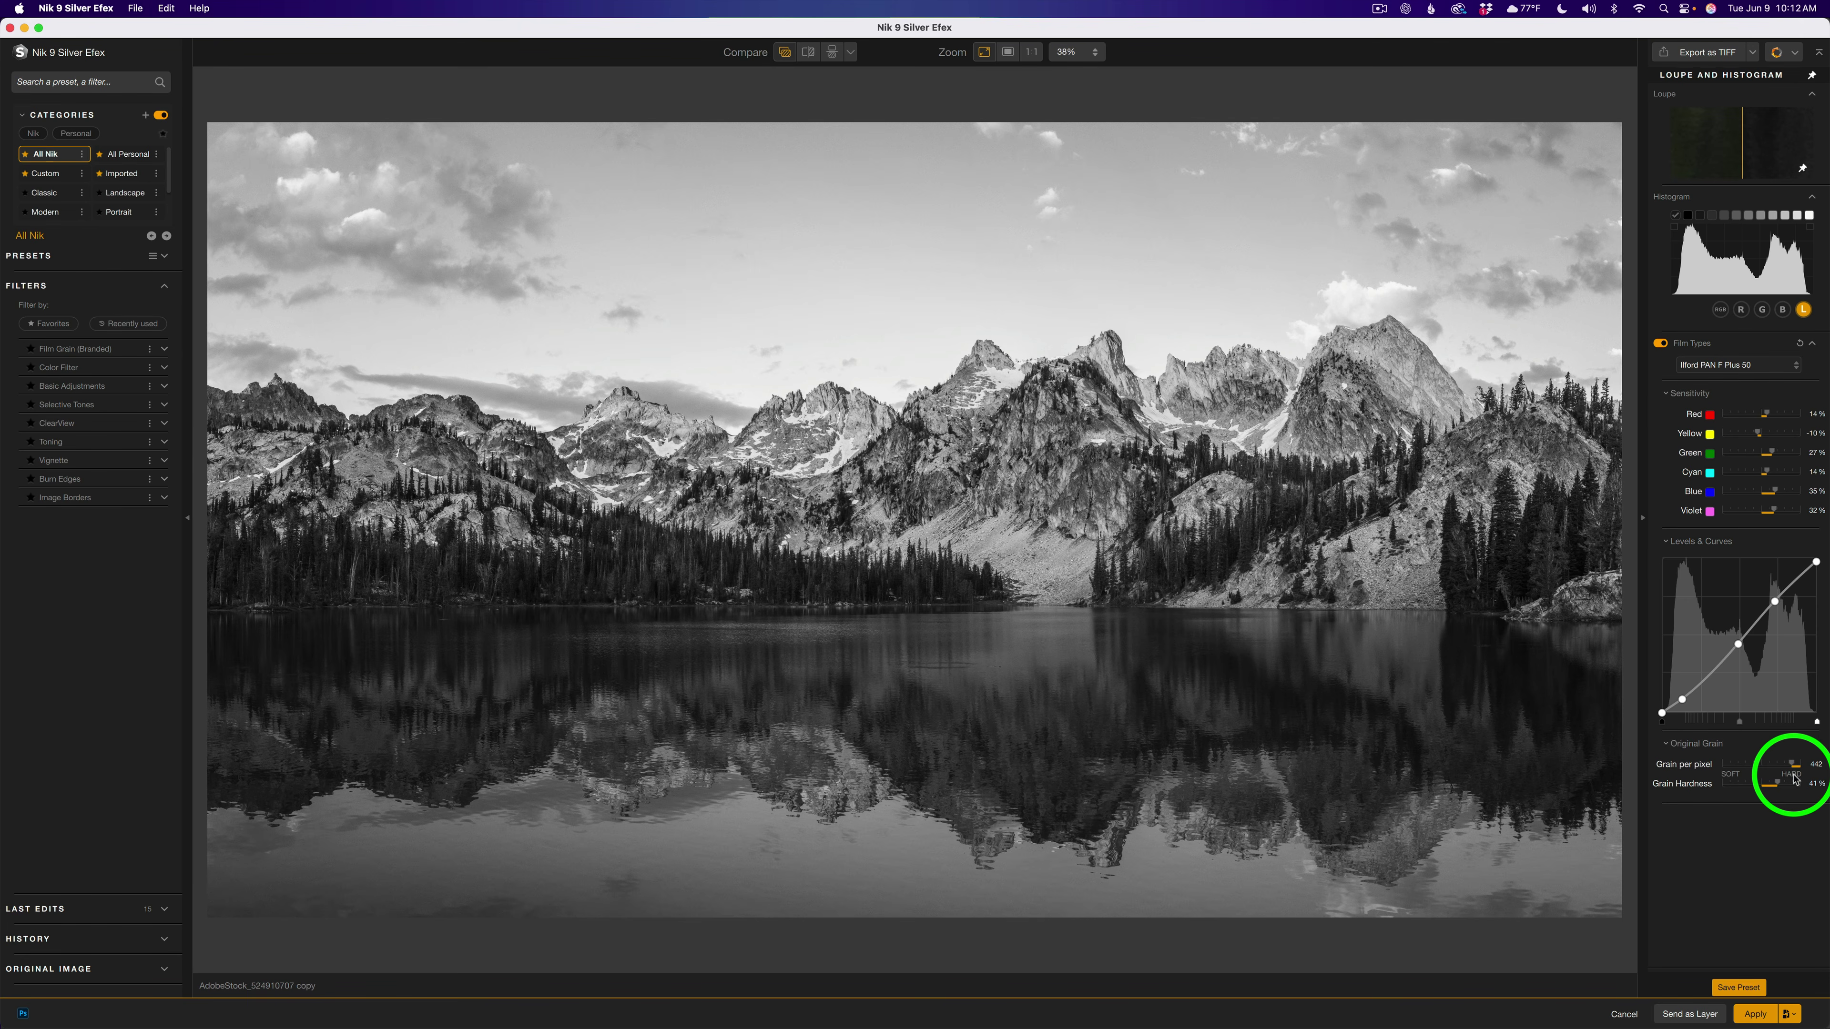
{"action": "mouse_move", "coordinate": [1796, 768]}
{"action": "left_mouse_down"}
{"action": "mouse_move", "coordinate": [1684, 766]}
{"action": "mouse_move", "coordinate": [1826, 768]}
{"action": "mouse_move", "coordinate": [1797, 764]}
{"action": "left_mouse_up"}
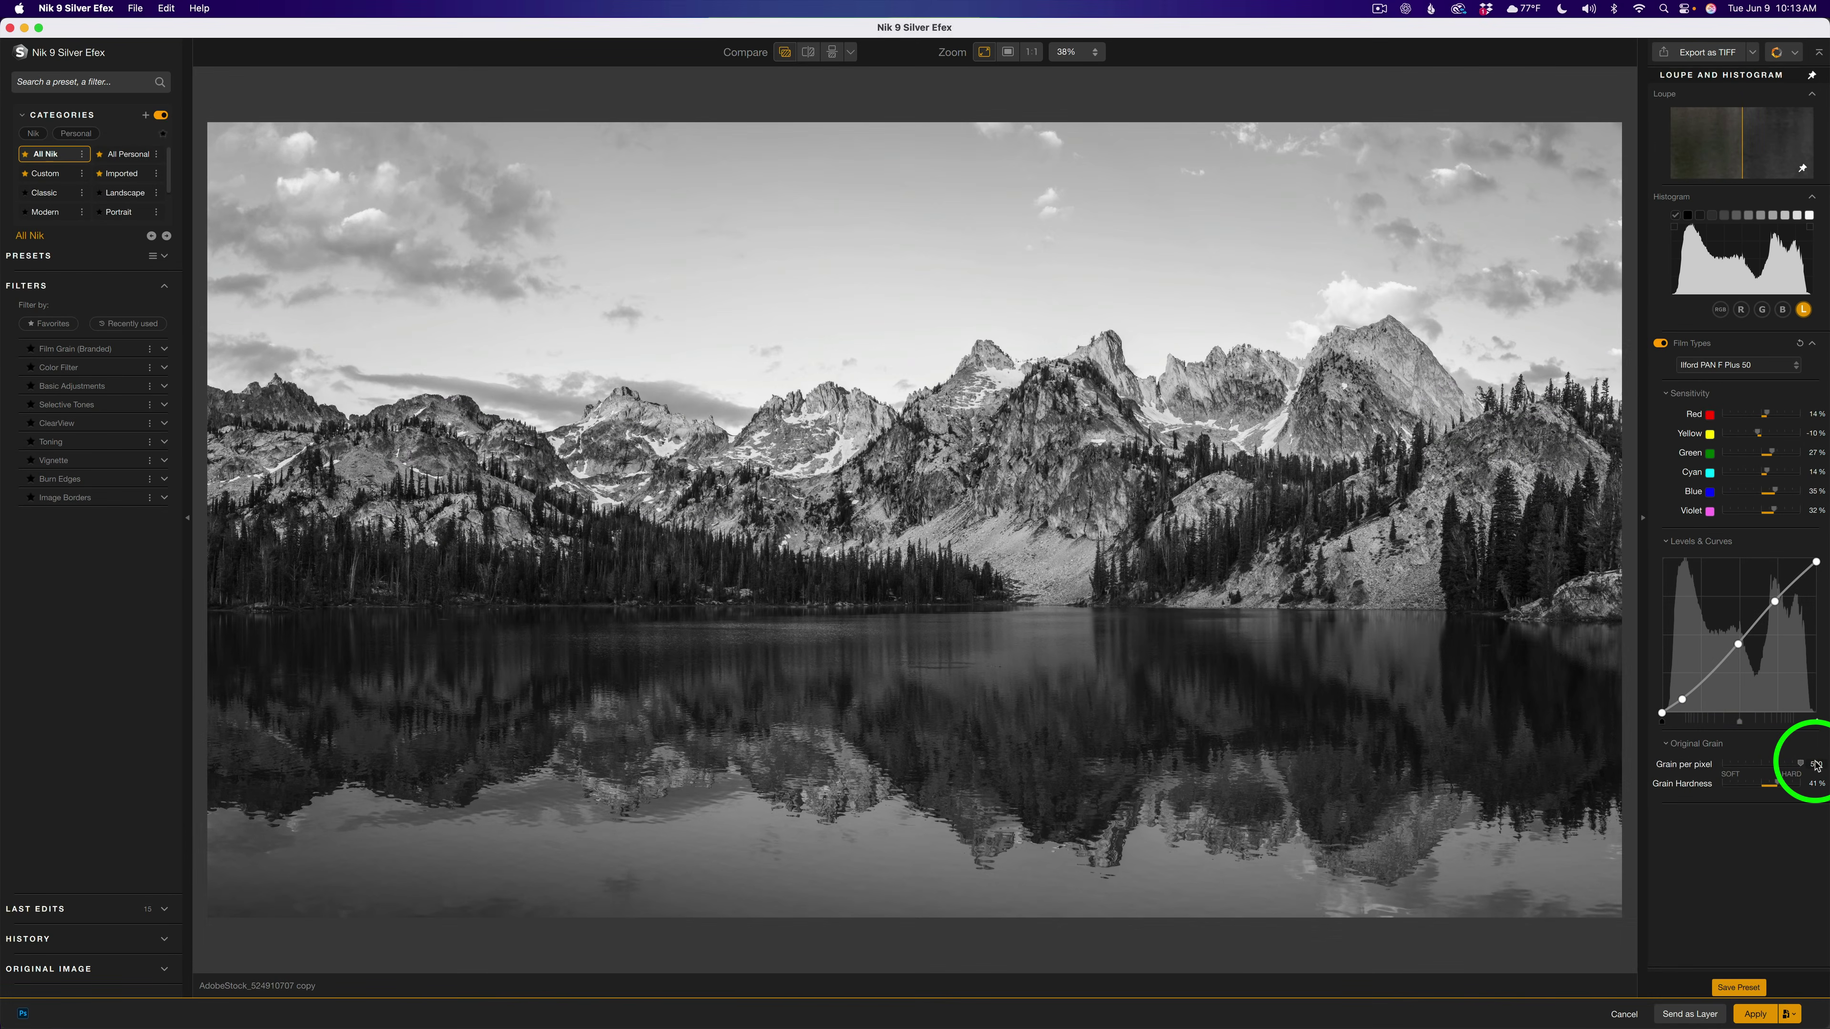
- Apply the CF05 Green color filter to the photo, collapsing the film type settings and the list of color filter presets
{"action": "left_click", "coordinate": [1744, 396]}
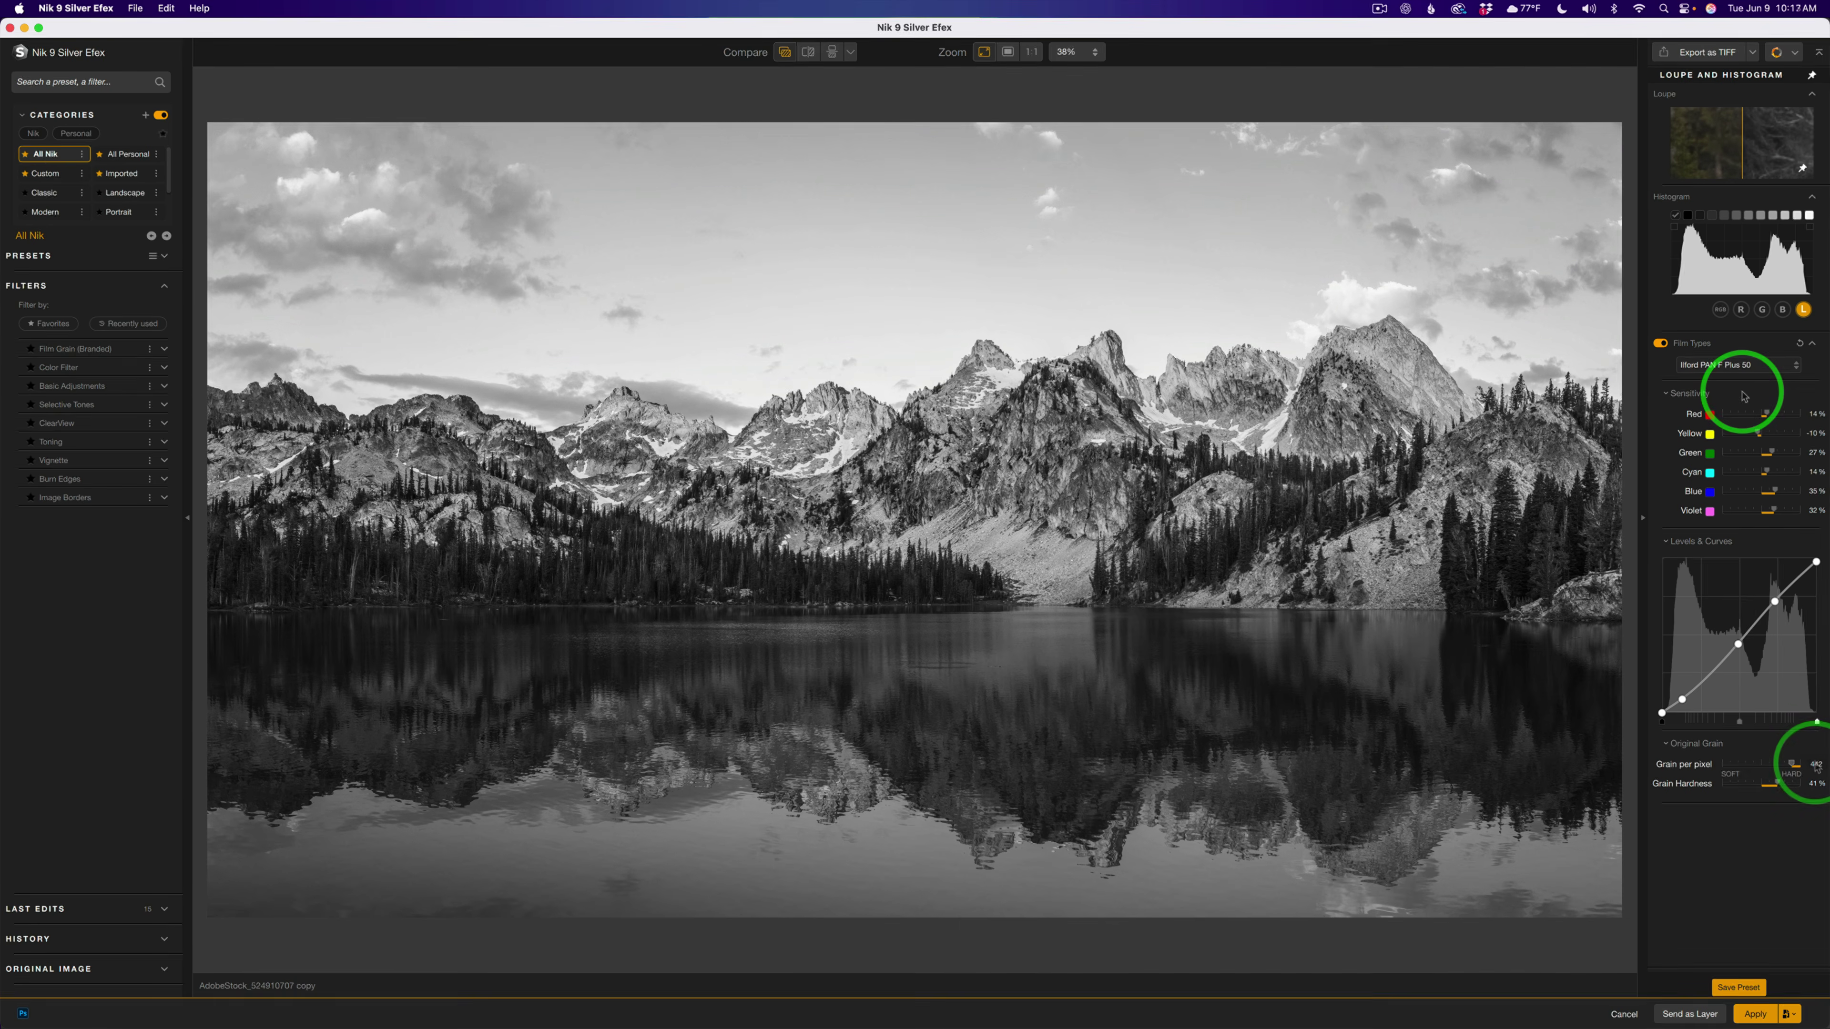
{"action": "left_click", "coordinate": [1746, 346]}
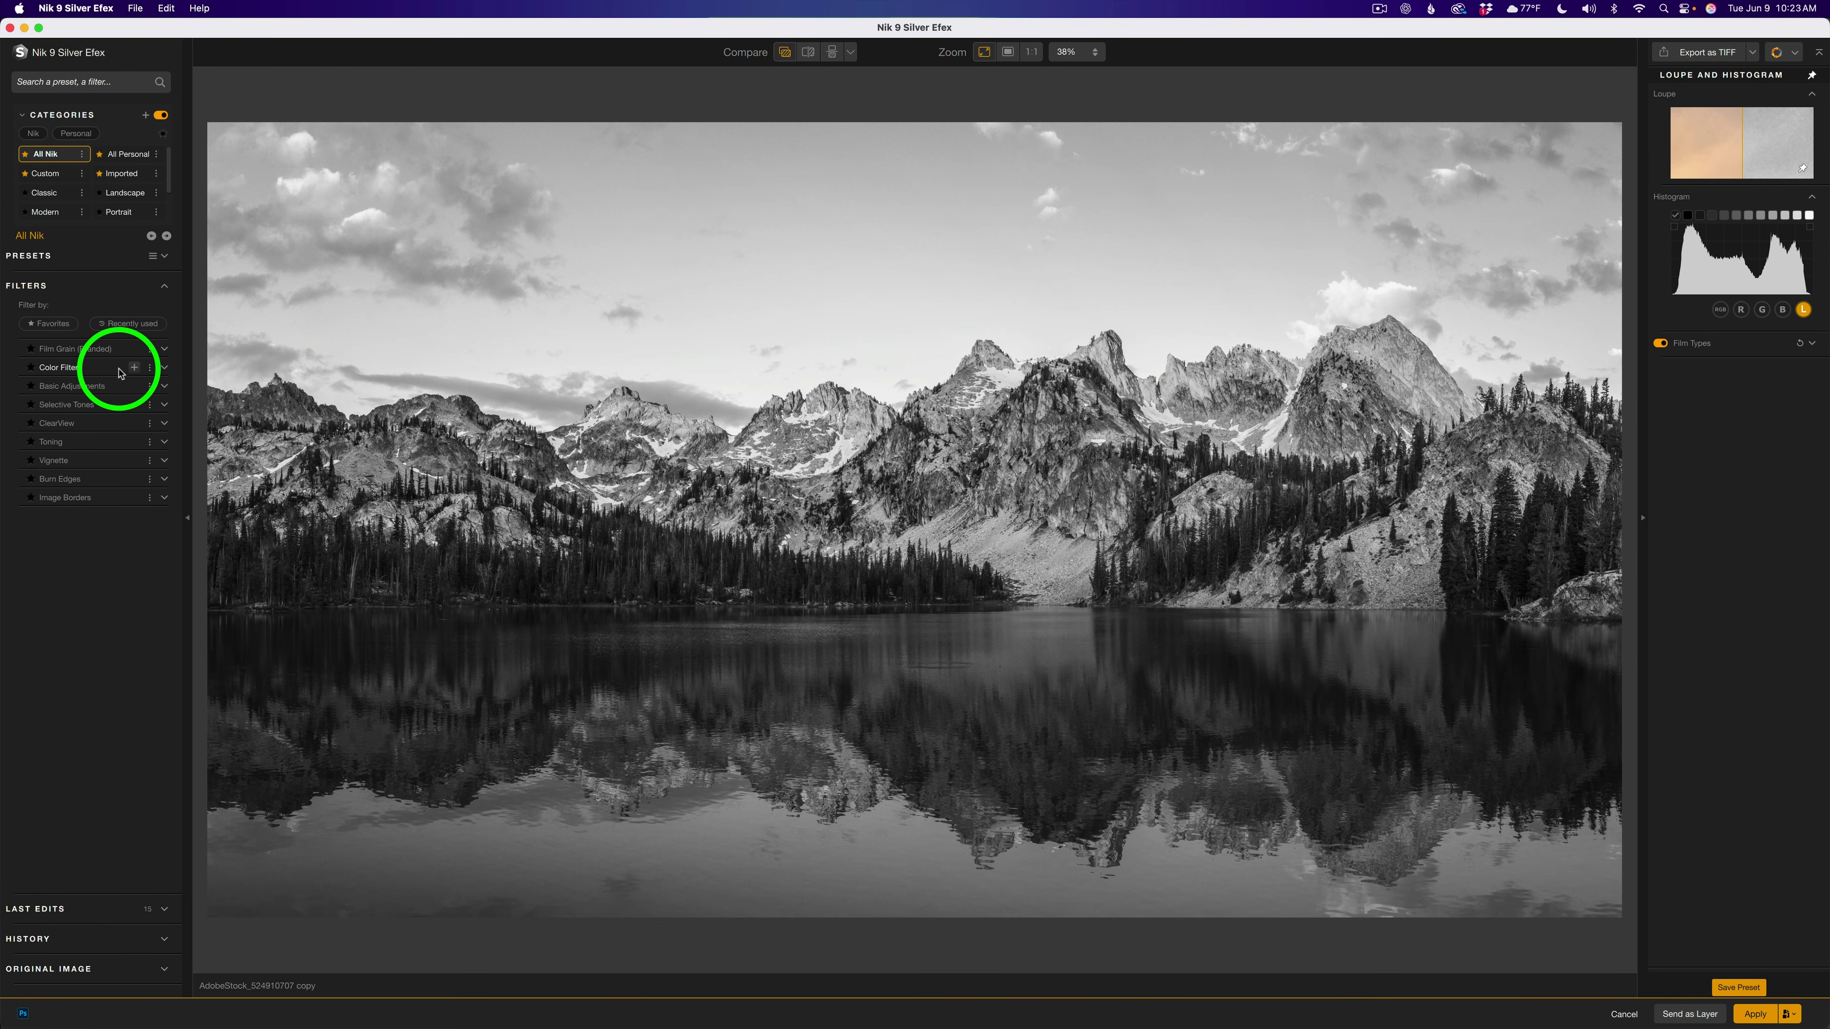
{"action": "left_click", "coordinate": [166, 369]}
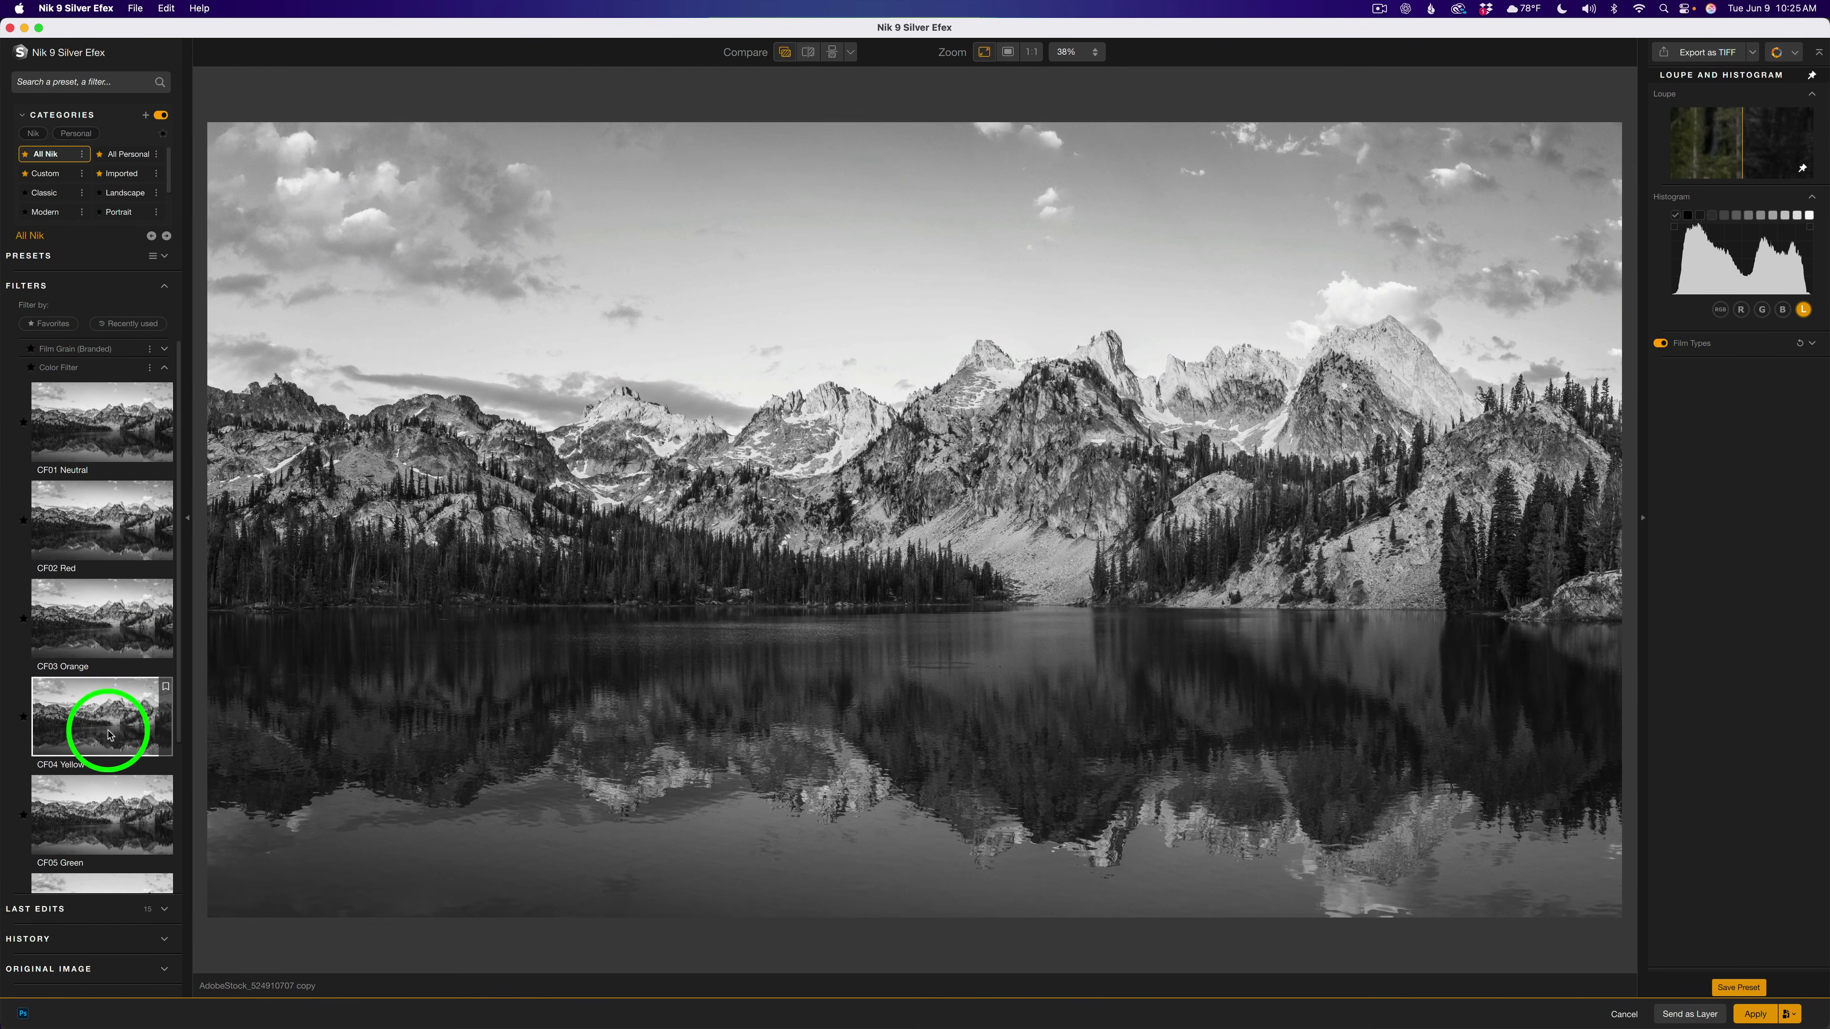
{"action": "scroll", "coordinate": [109, 810], "scroll_direction": "down", "scroll_amount": 2}
{"action": "scroll", "coordinate": [108, 810], "scroll_direction": "down", "scroll_amount": 5}
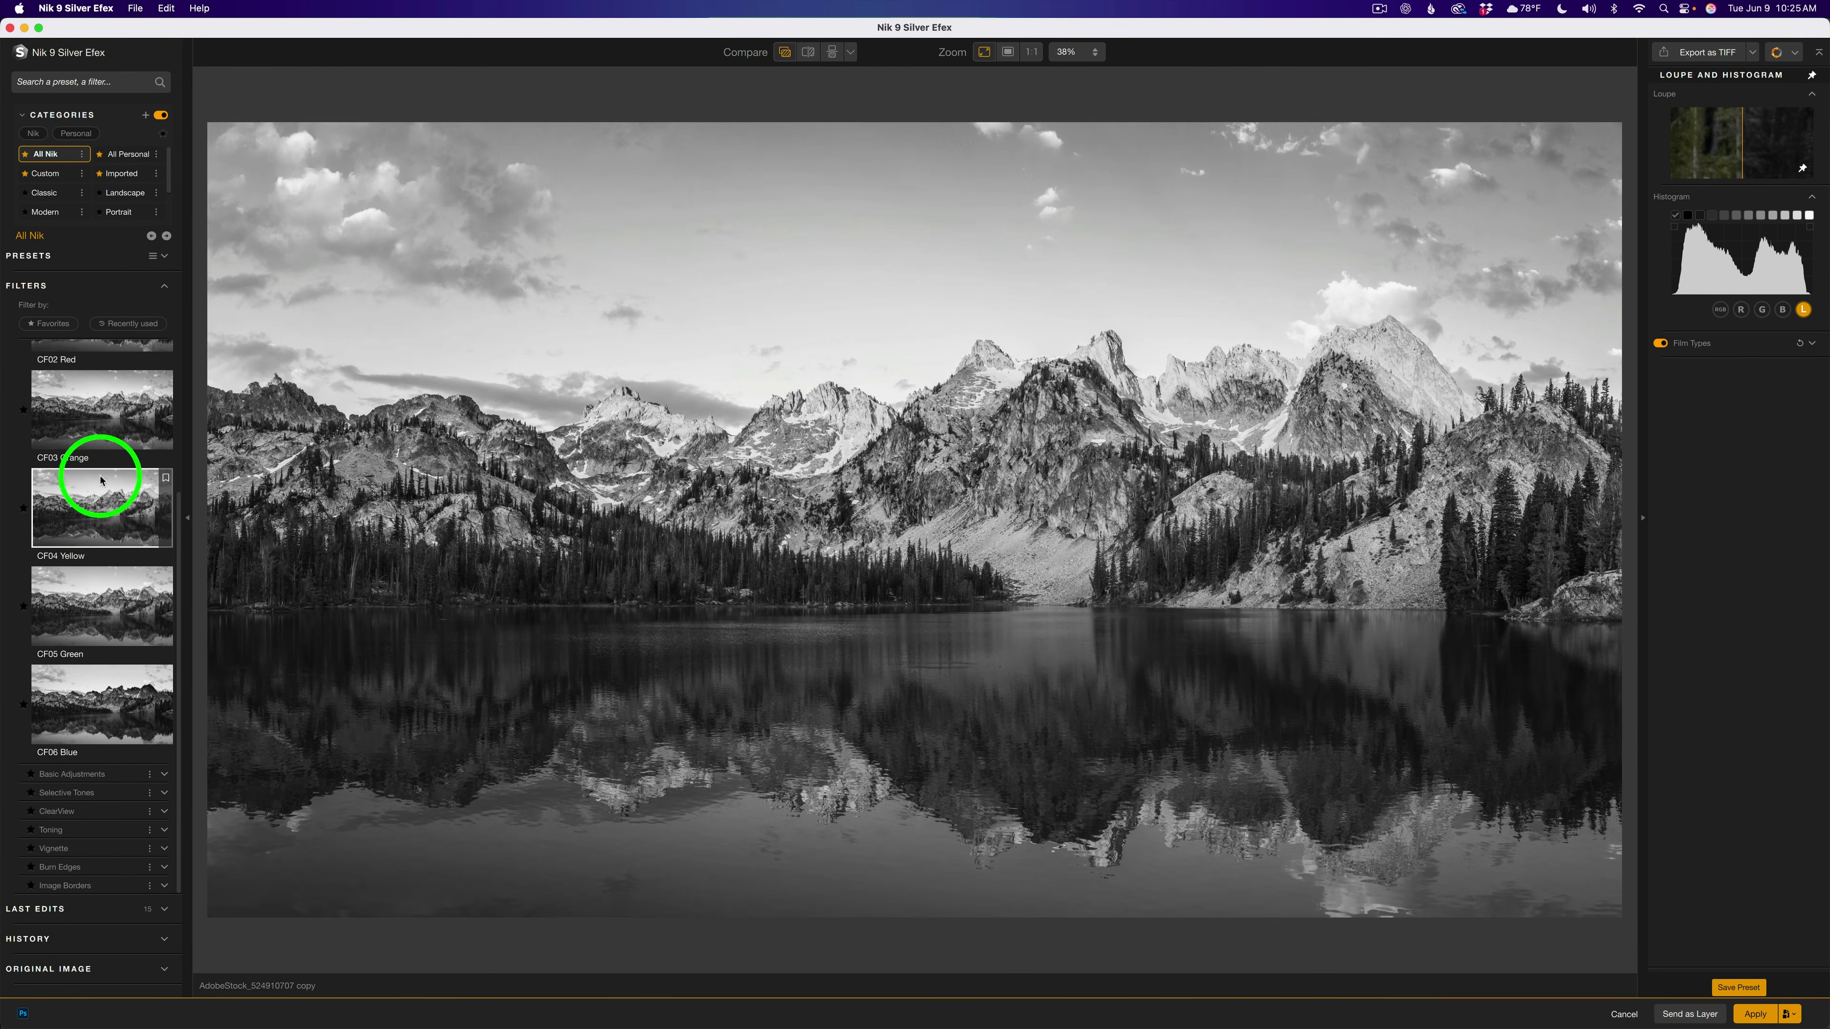
{"action": "scroll", "coordinate": [103, 421], "scroll_direction": "up", "scroll_amount": 2}
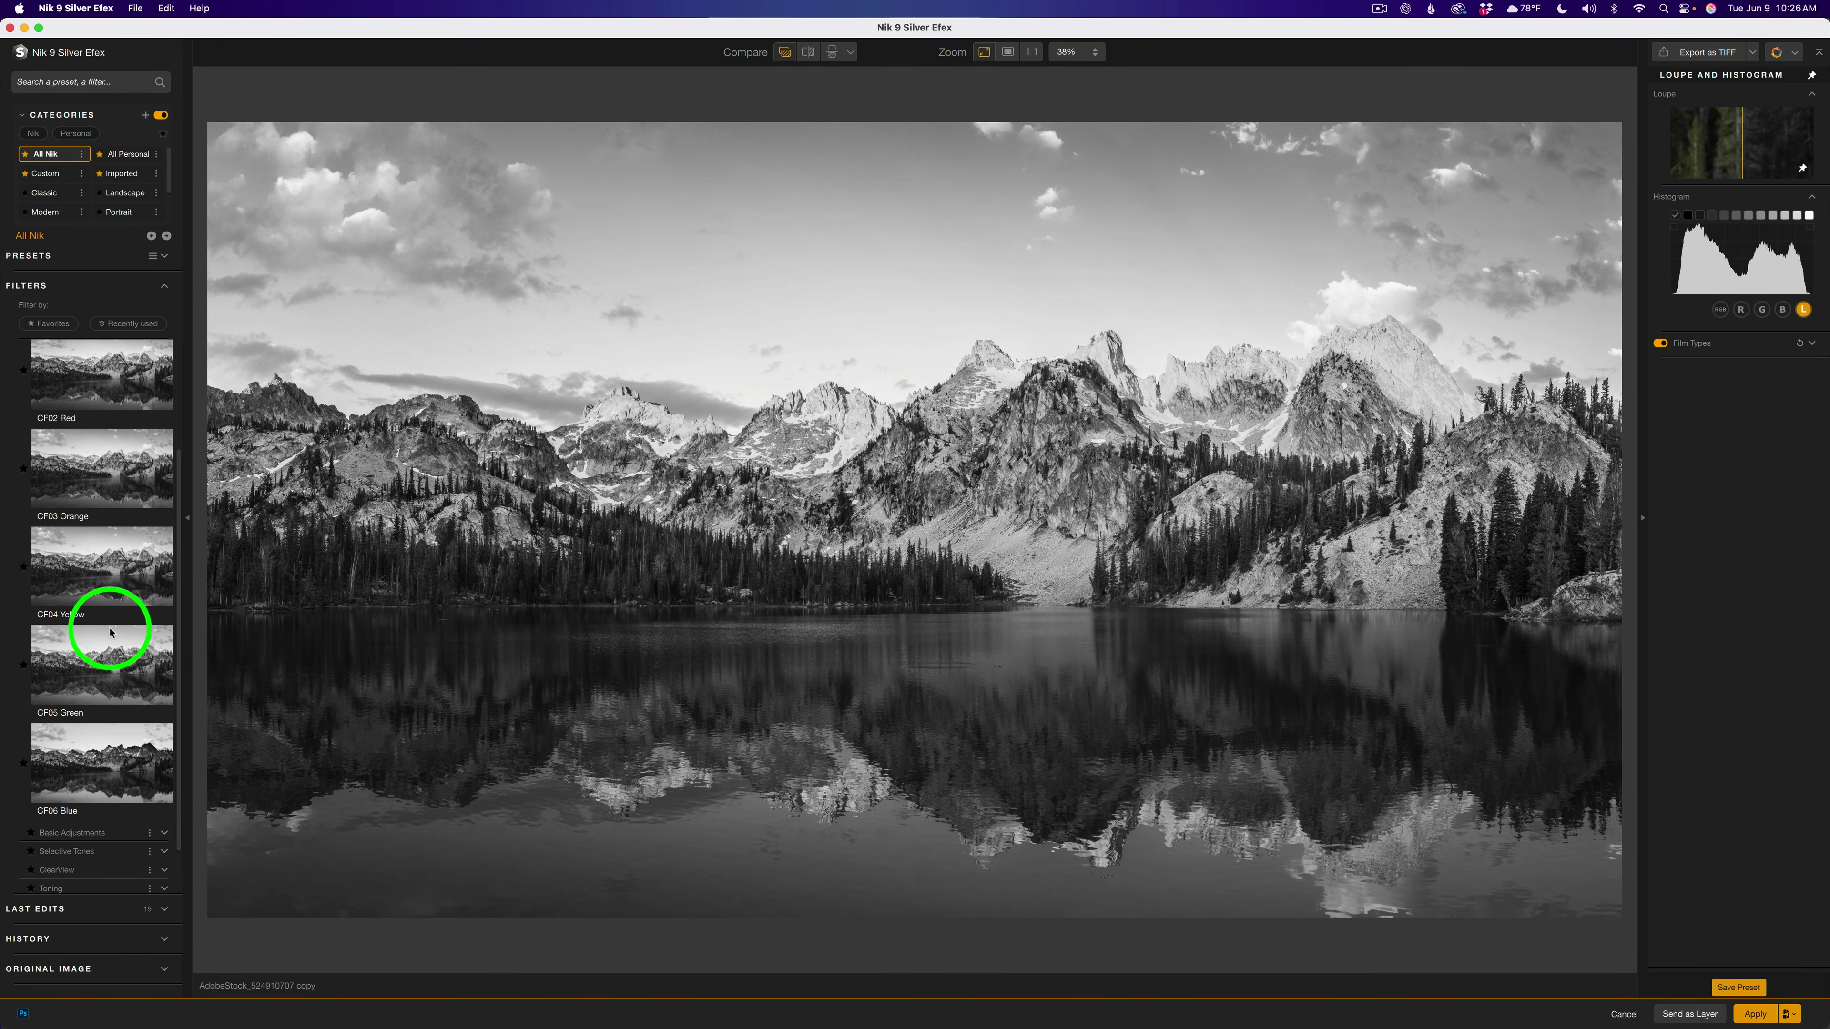
{"action": "left_click", "coordinate": [100, 671]}
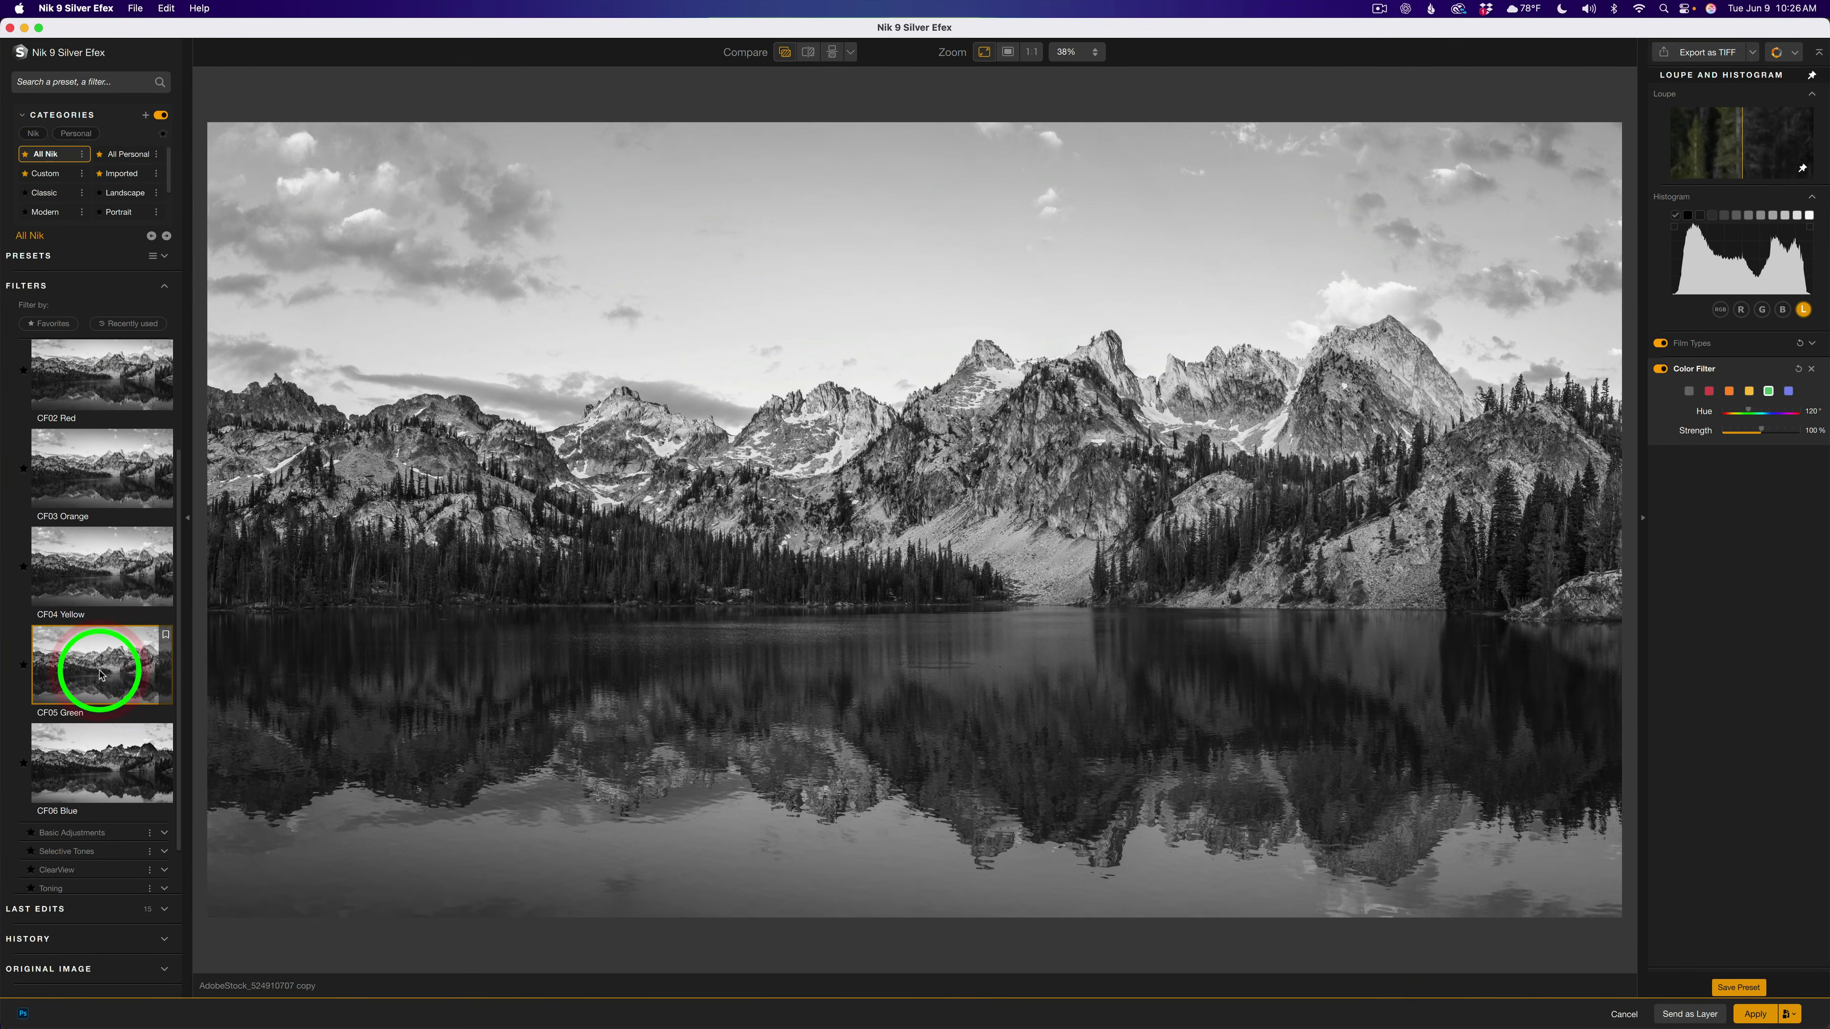
{"action": "scroll", "coordinate": [115, 389], "scroll_direction": "up", "scroll_amount": 5}
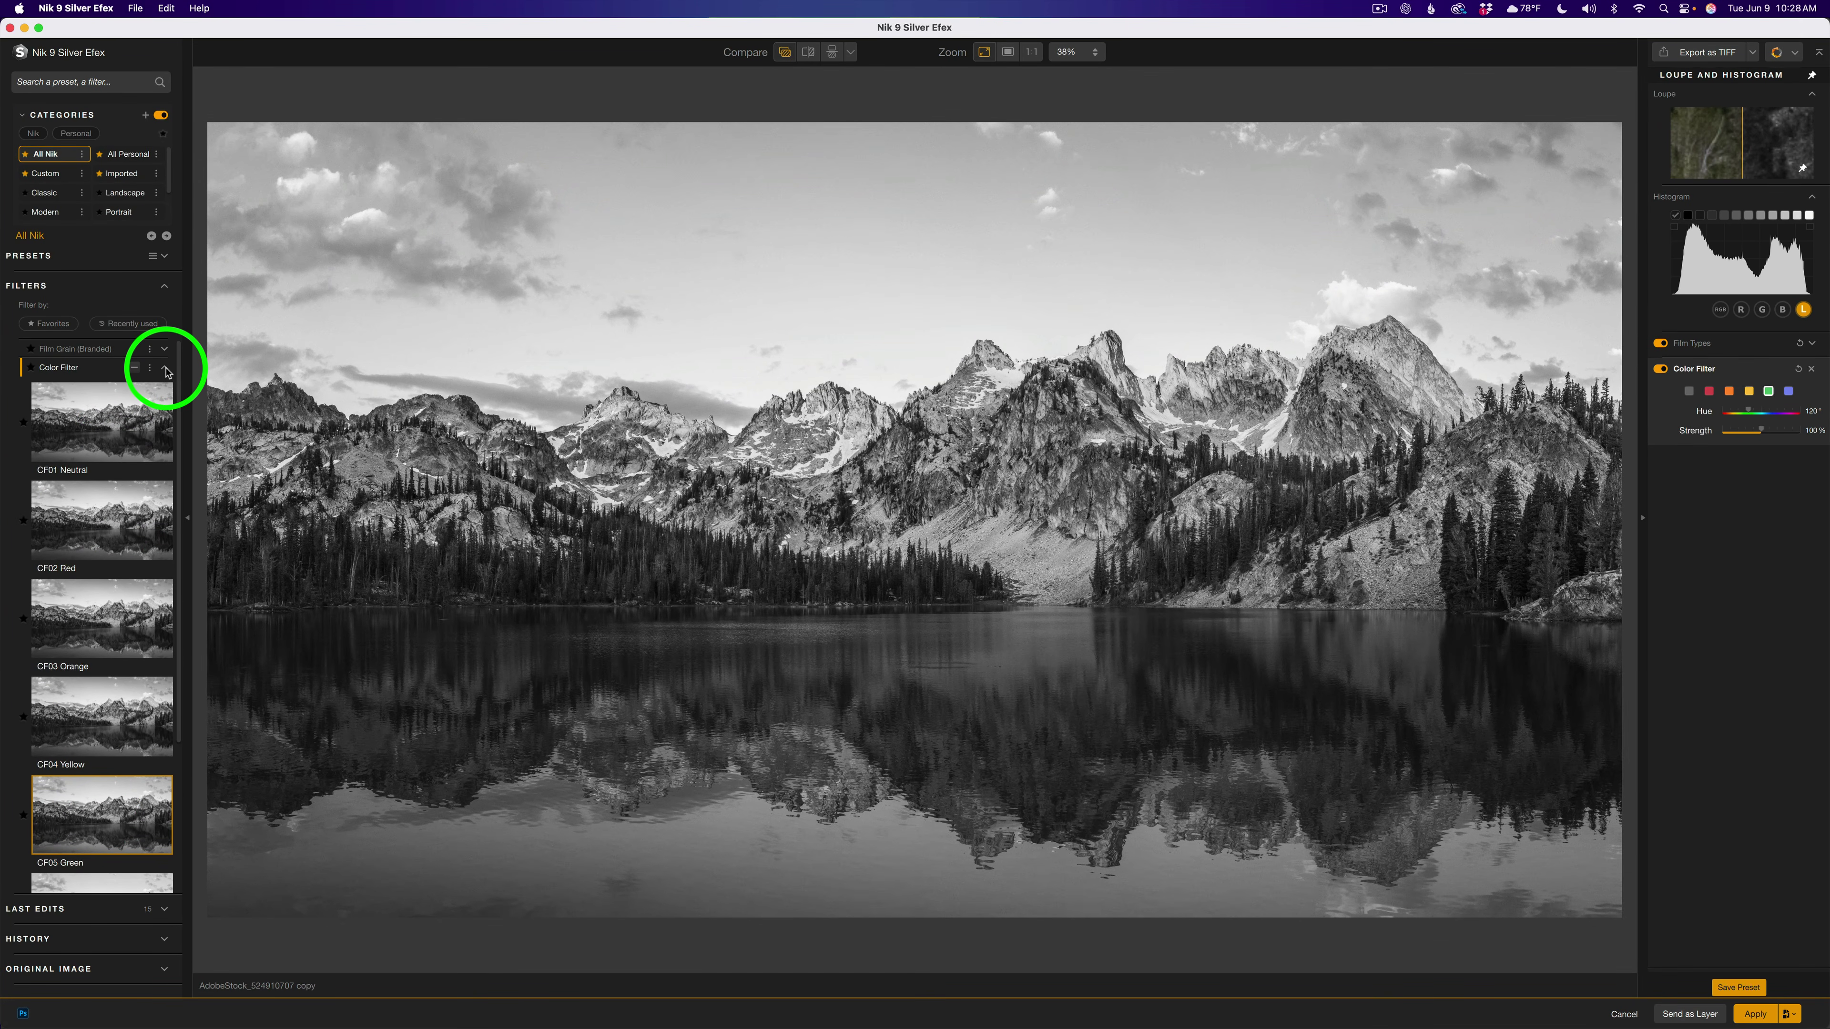
{"action": "left_click", "coordinate": [165, 370]}
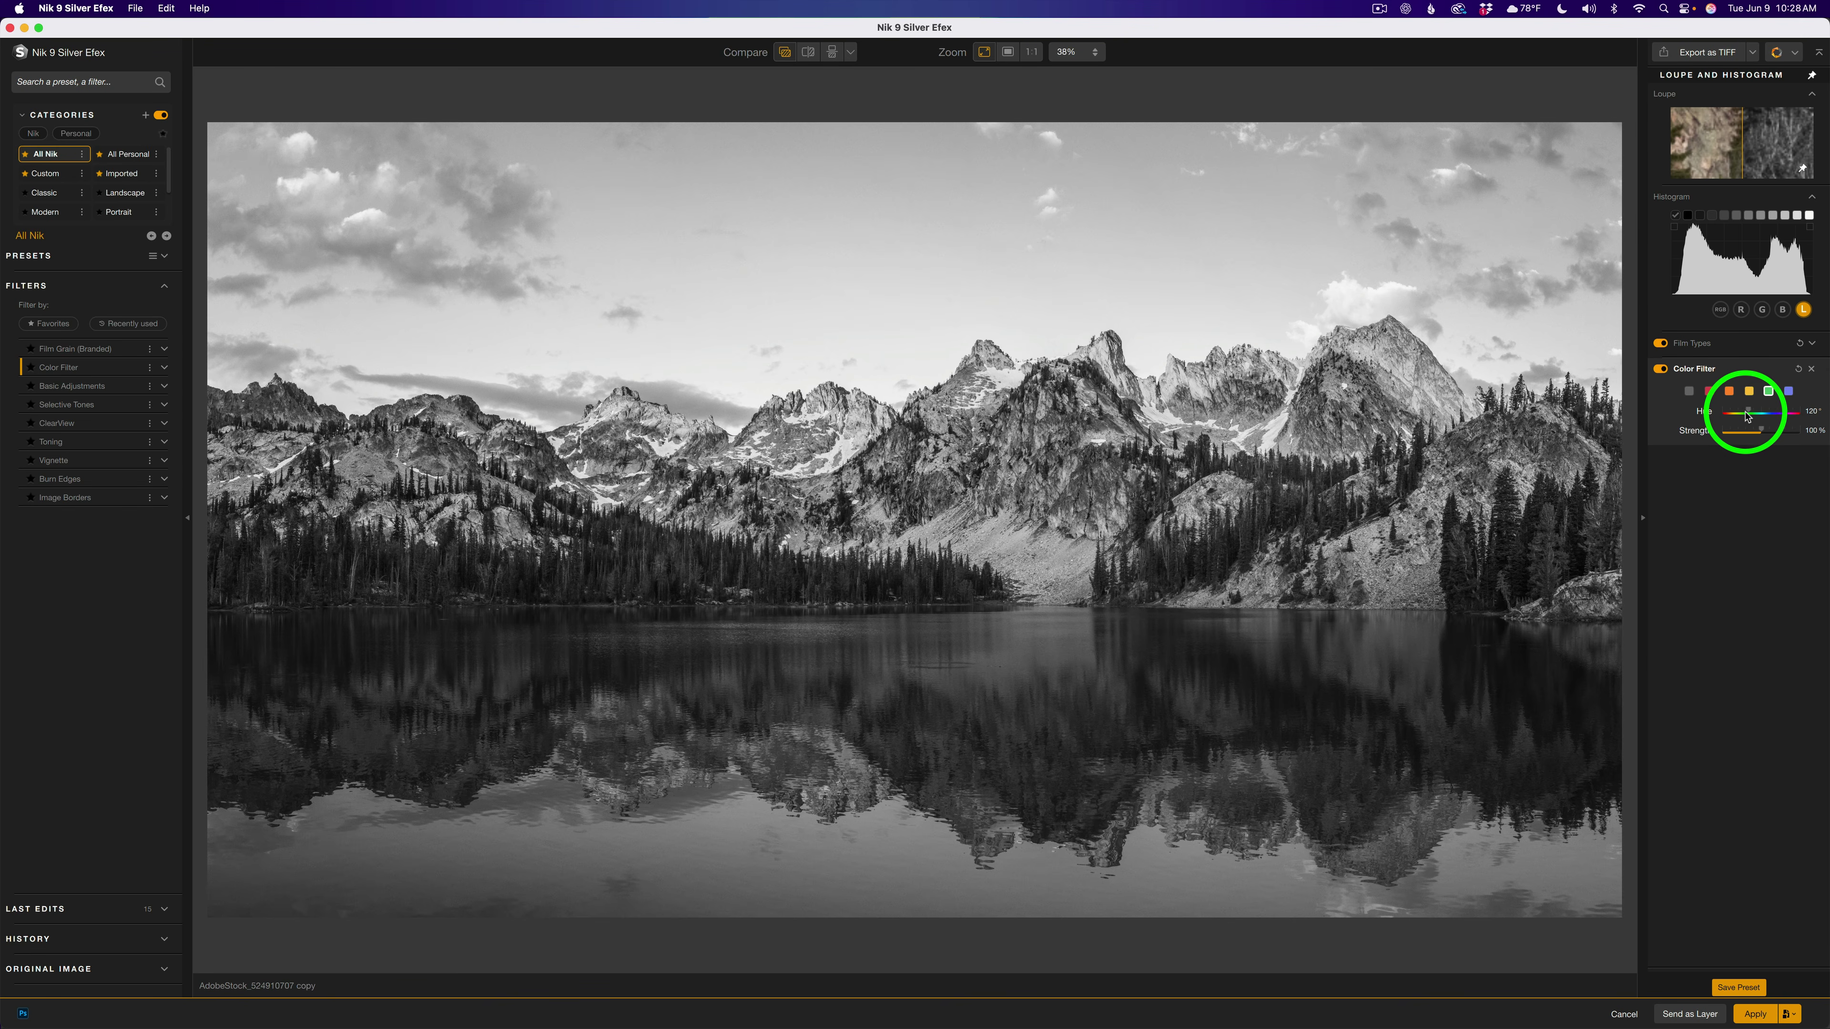
- Try a hue of 157° for the color filter, and compare the photo with and without the color filter and the film type
{"action": "mouse_move", "coordinate": [1756, 416]}
{"action": "left_mouse_down"}
{"action": "mouse_move", "coordinate": [1779, 416]}
{"action": "mouse_move", "coordinate": [1758, 418]}
{"action": "left_mouse_up"}
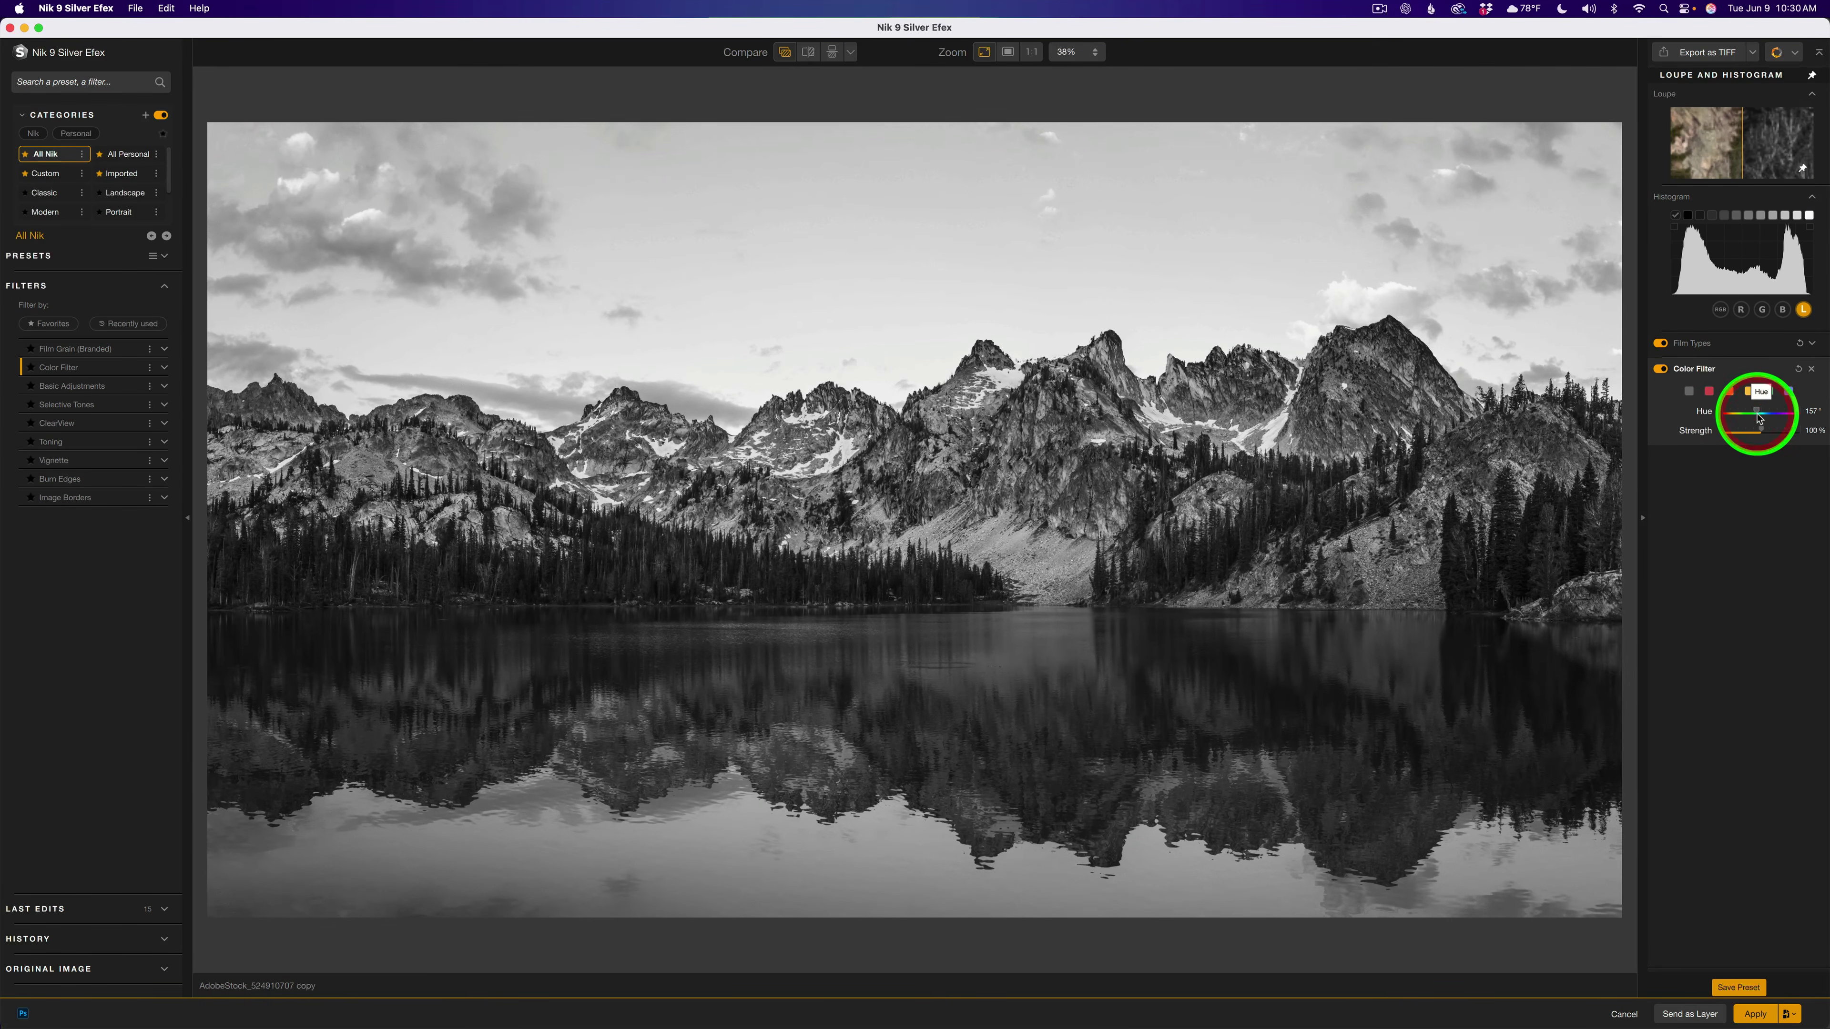
{"action": "double_click", "coordinate": [1758, 418]}
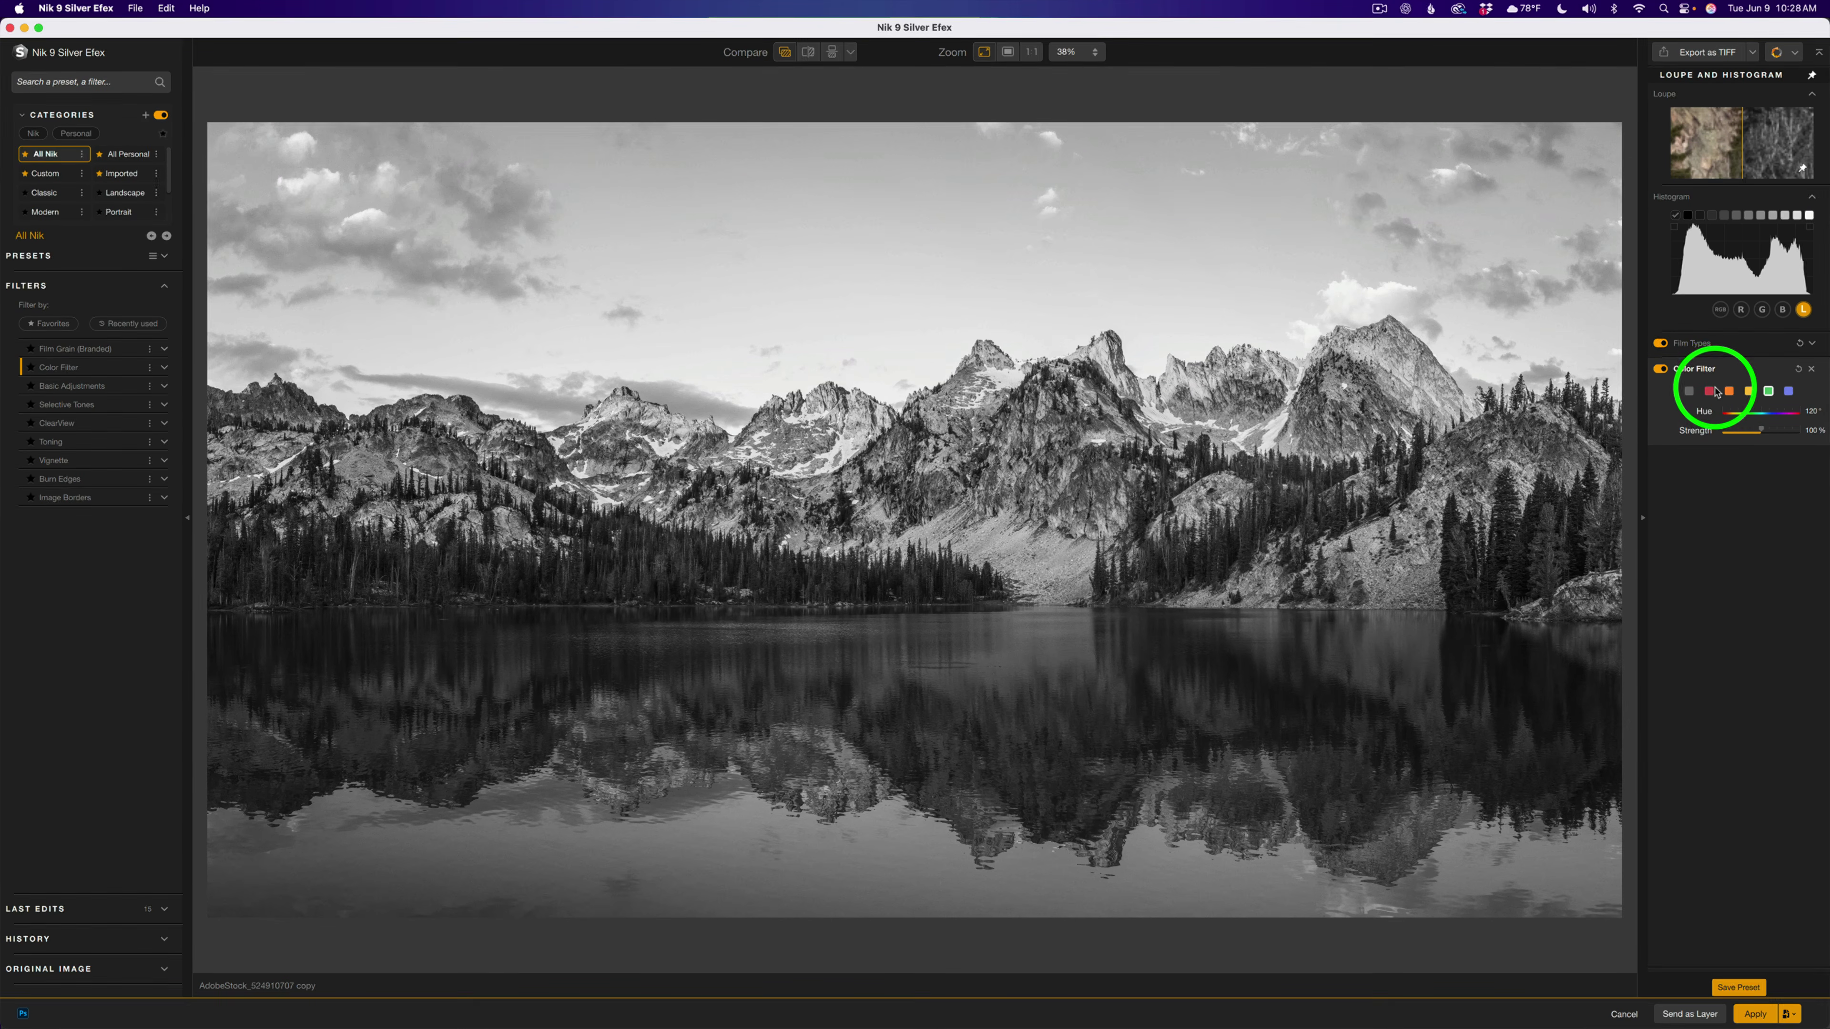
{"action": "left_click", "coordinate": [1661, 370]}
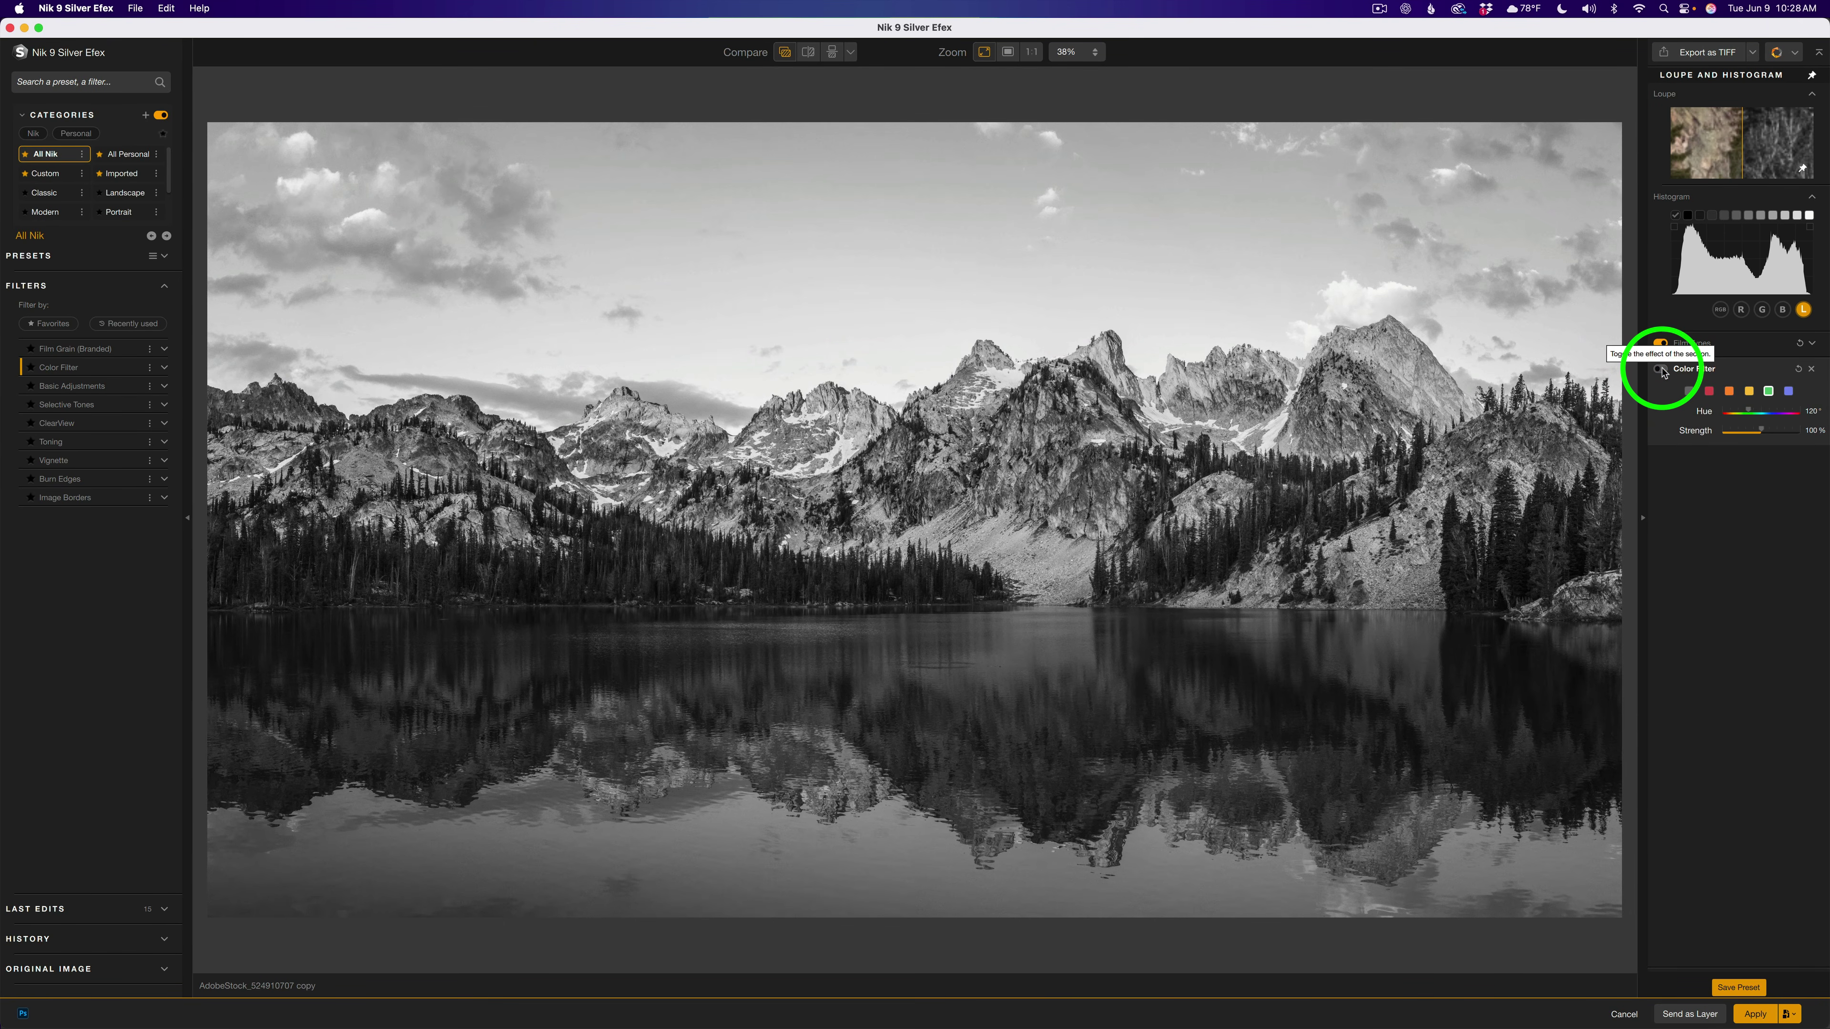
{"action": "left_click", "coordinate": [1661, 369]}
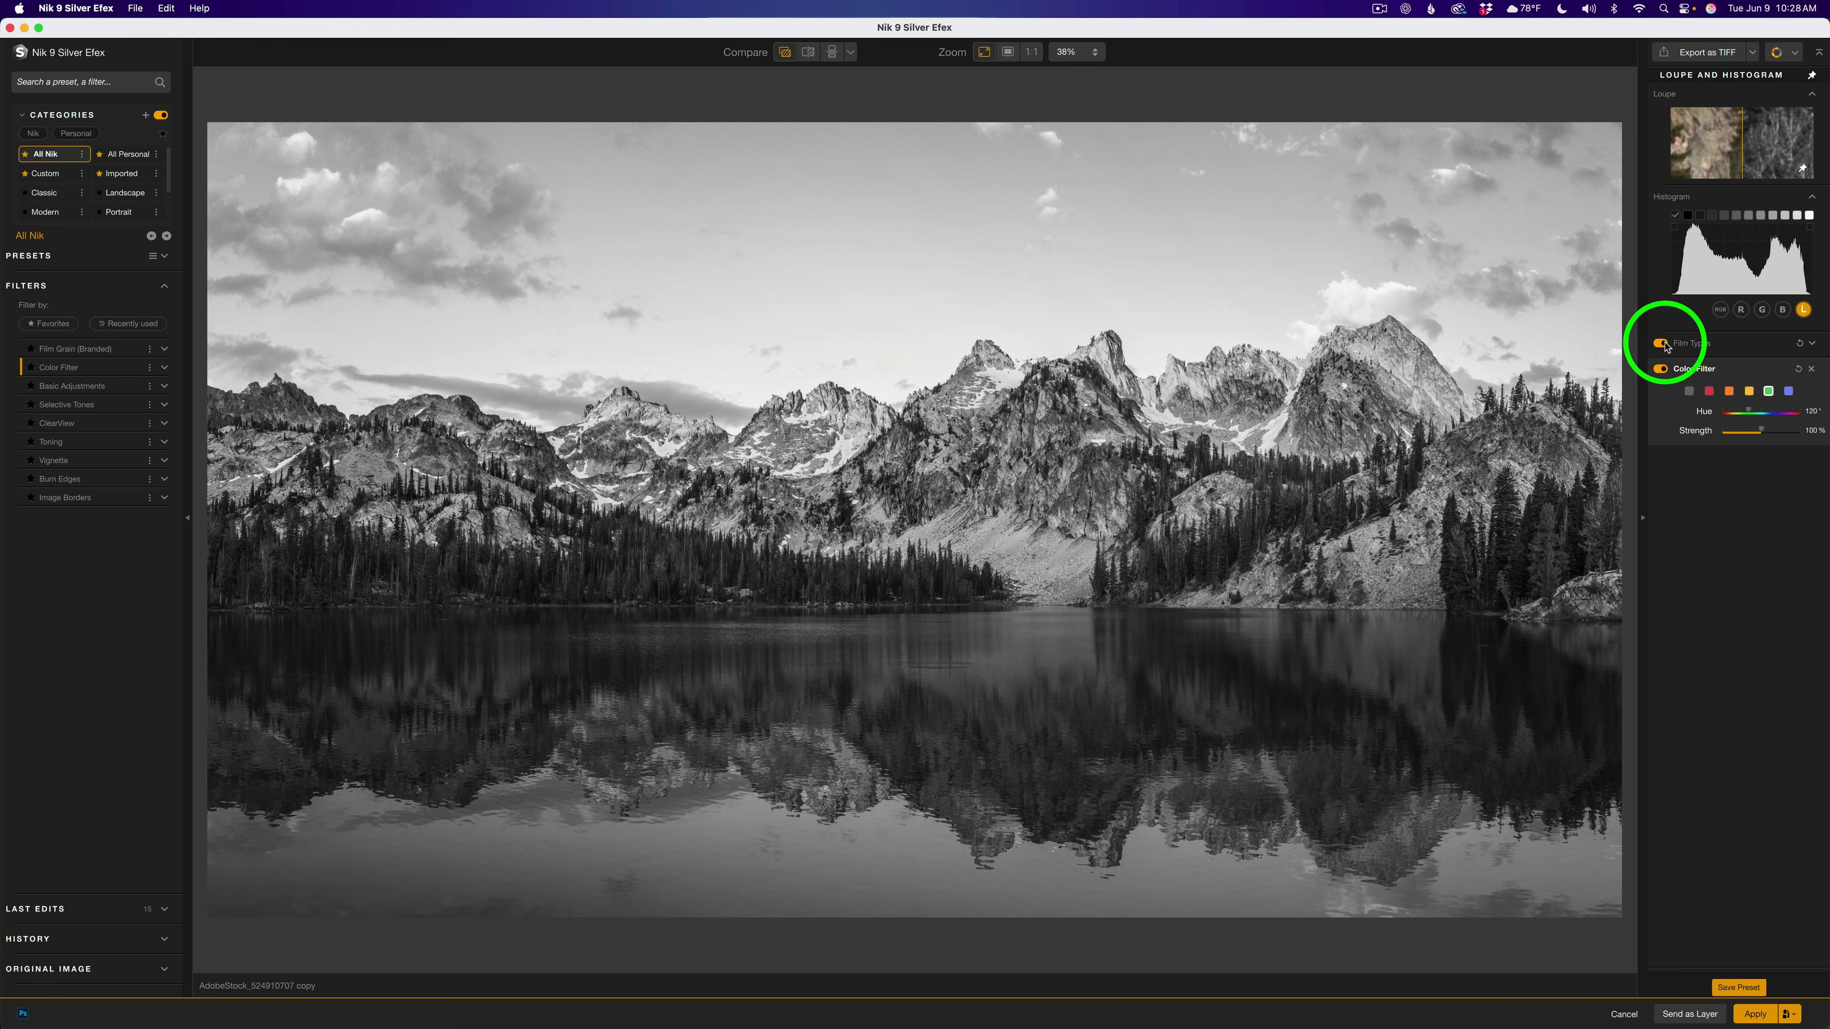
{"action": "left_click", "coordinate": [1664, 344]}
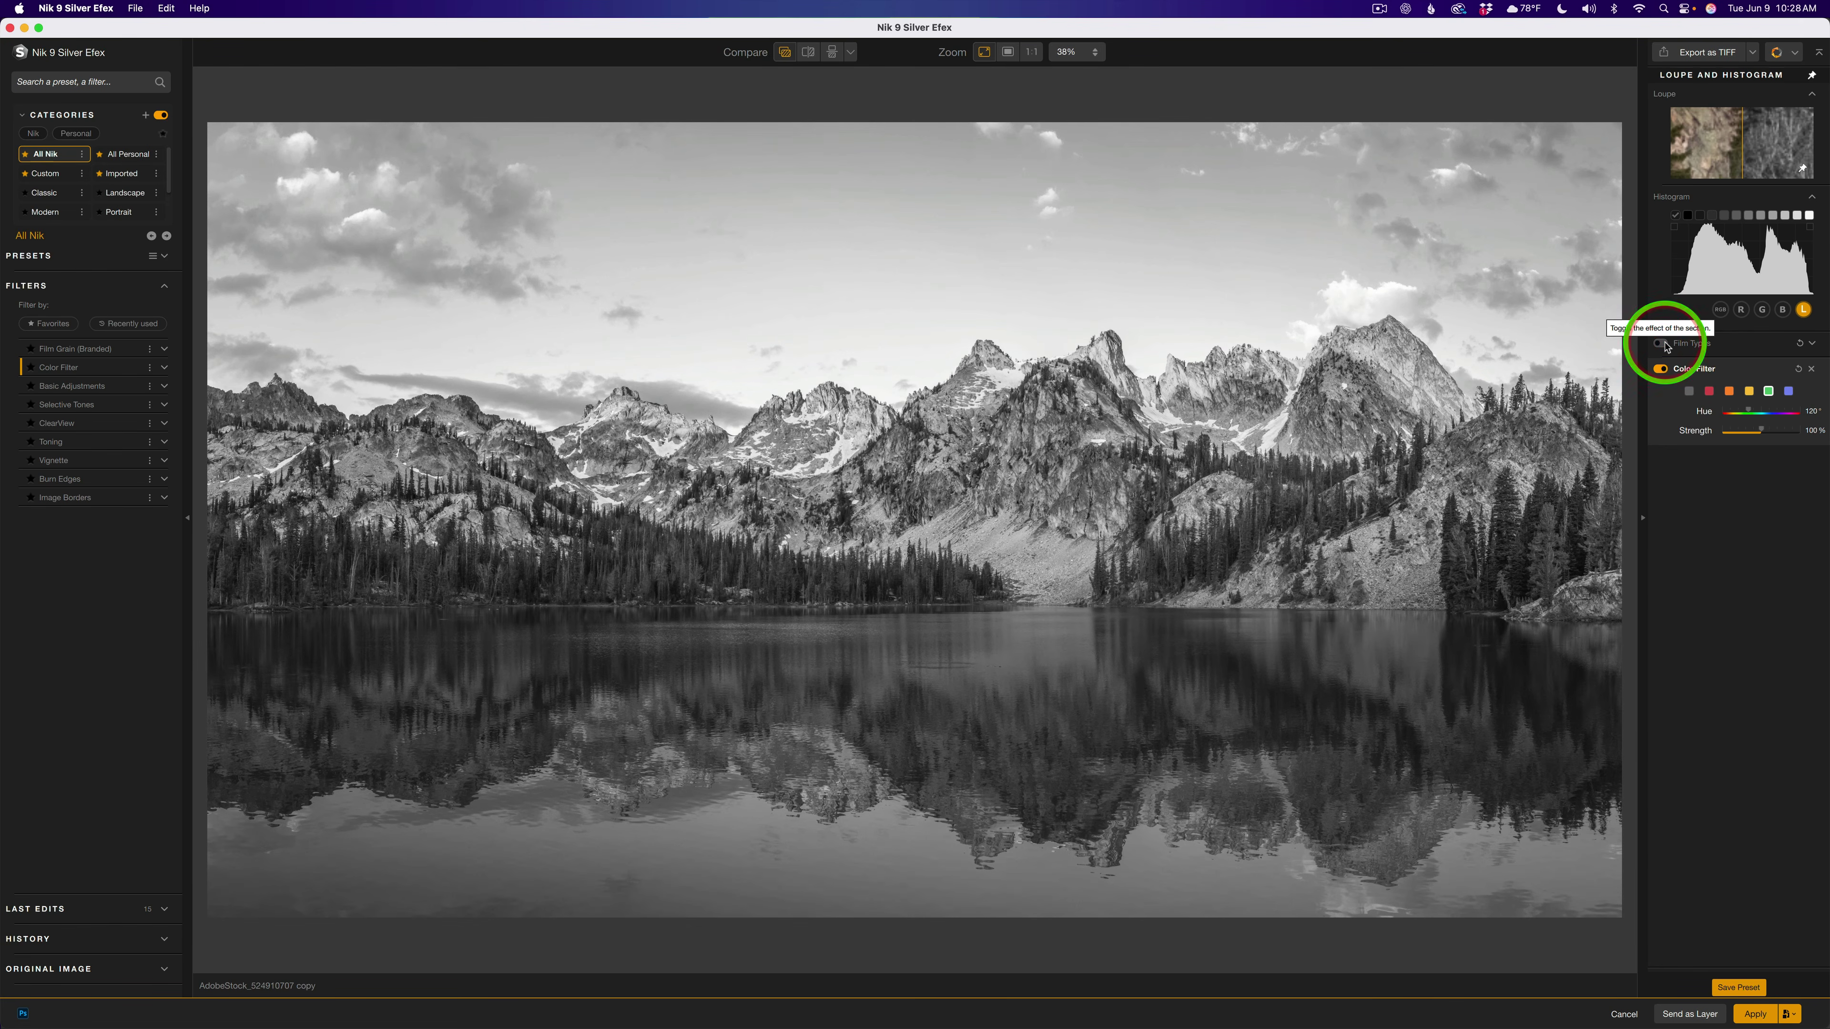
{"action": "left_click", "coordinate": [1663, 344]}
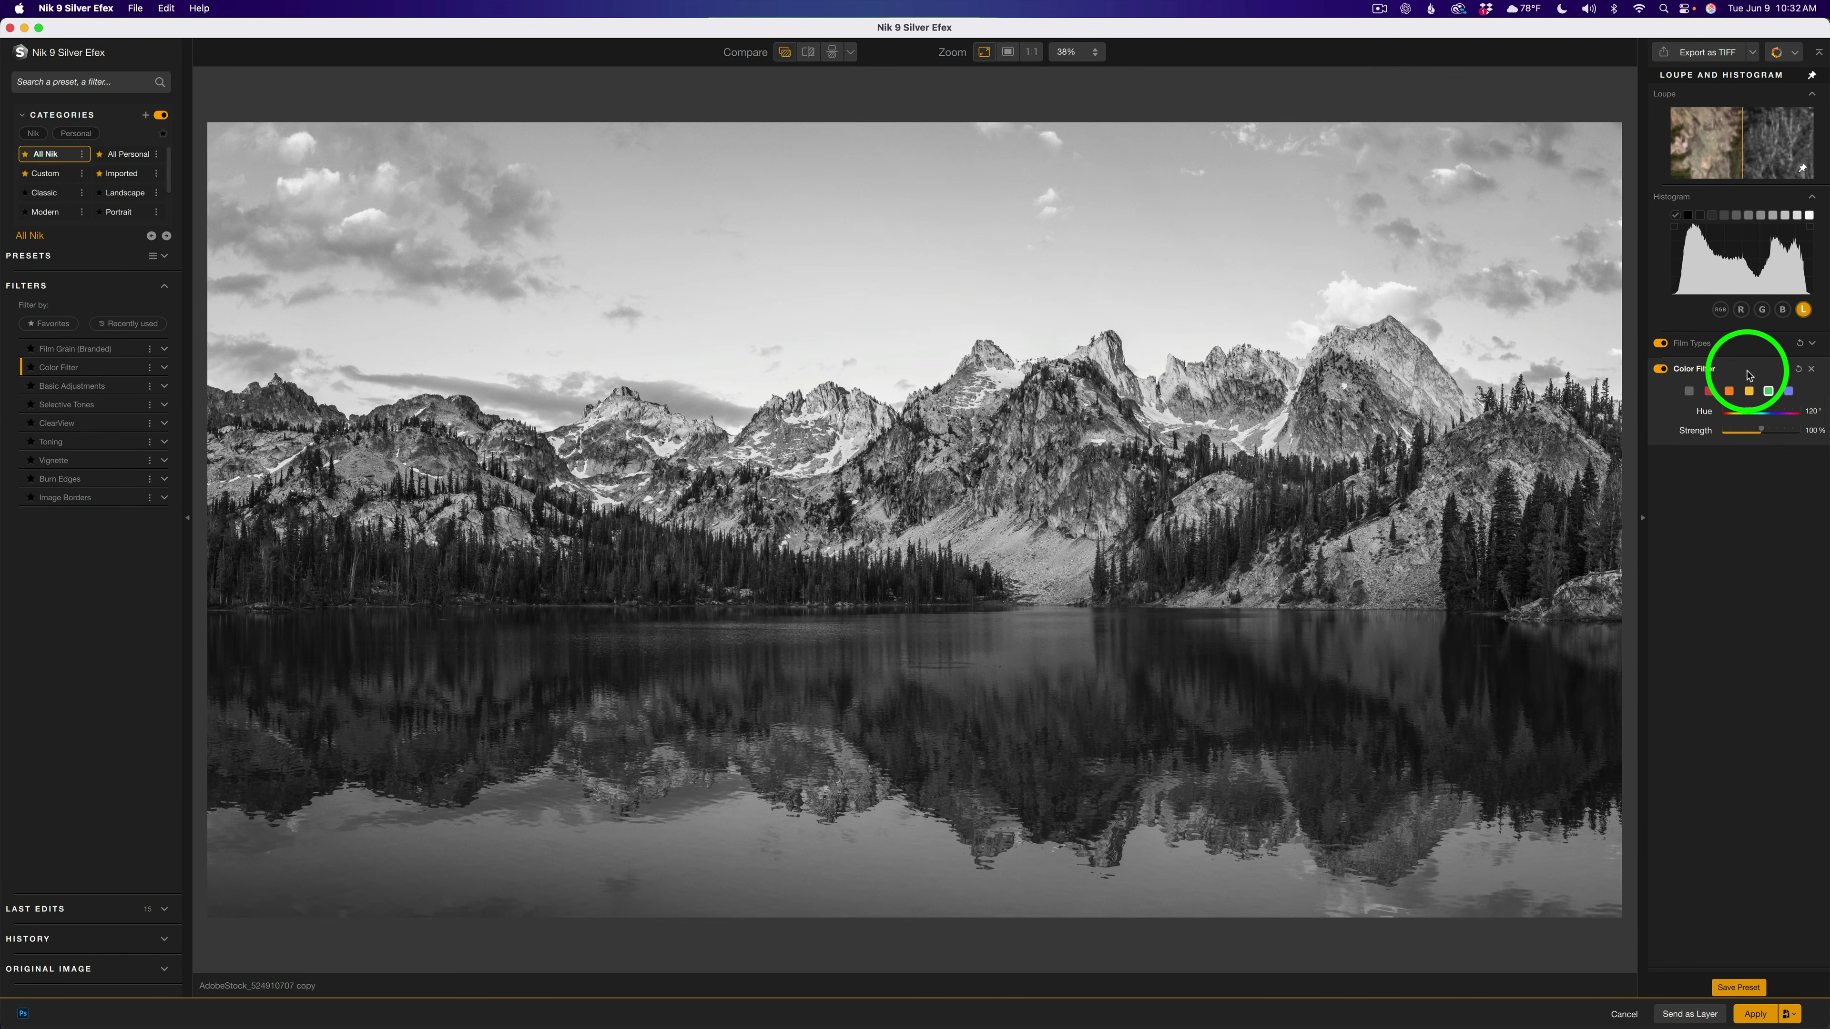
{"action": "left_click", "coordinate": [1749, 375]}
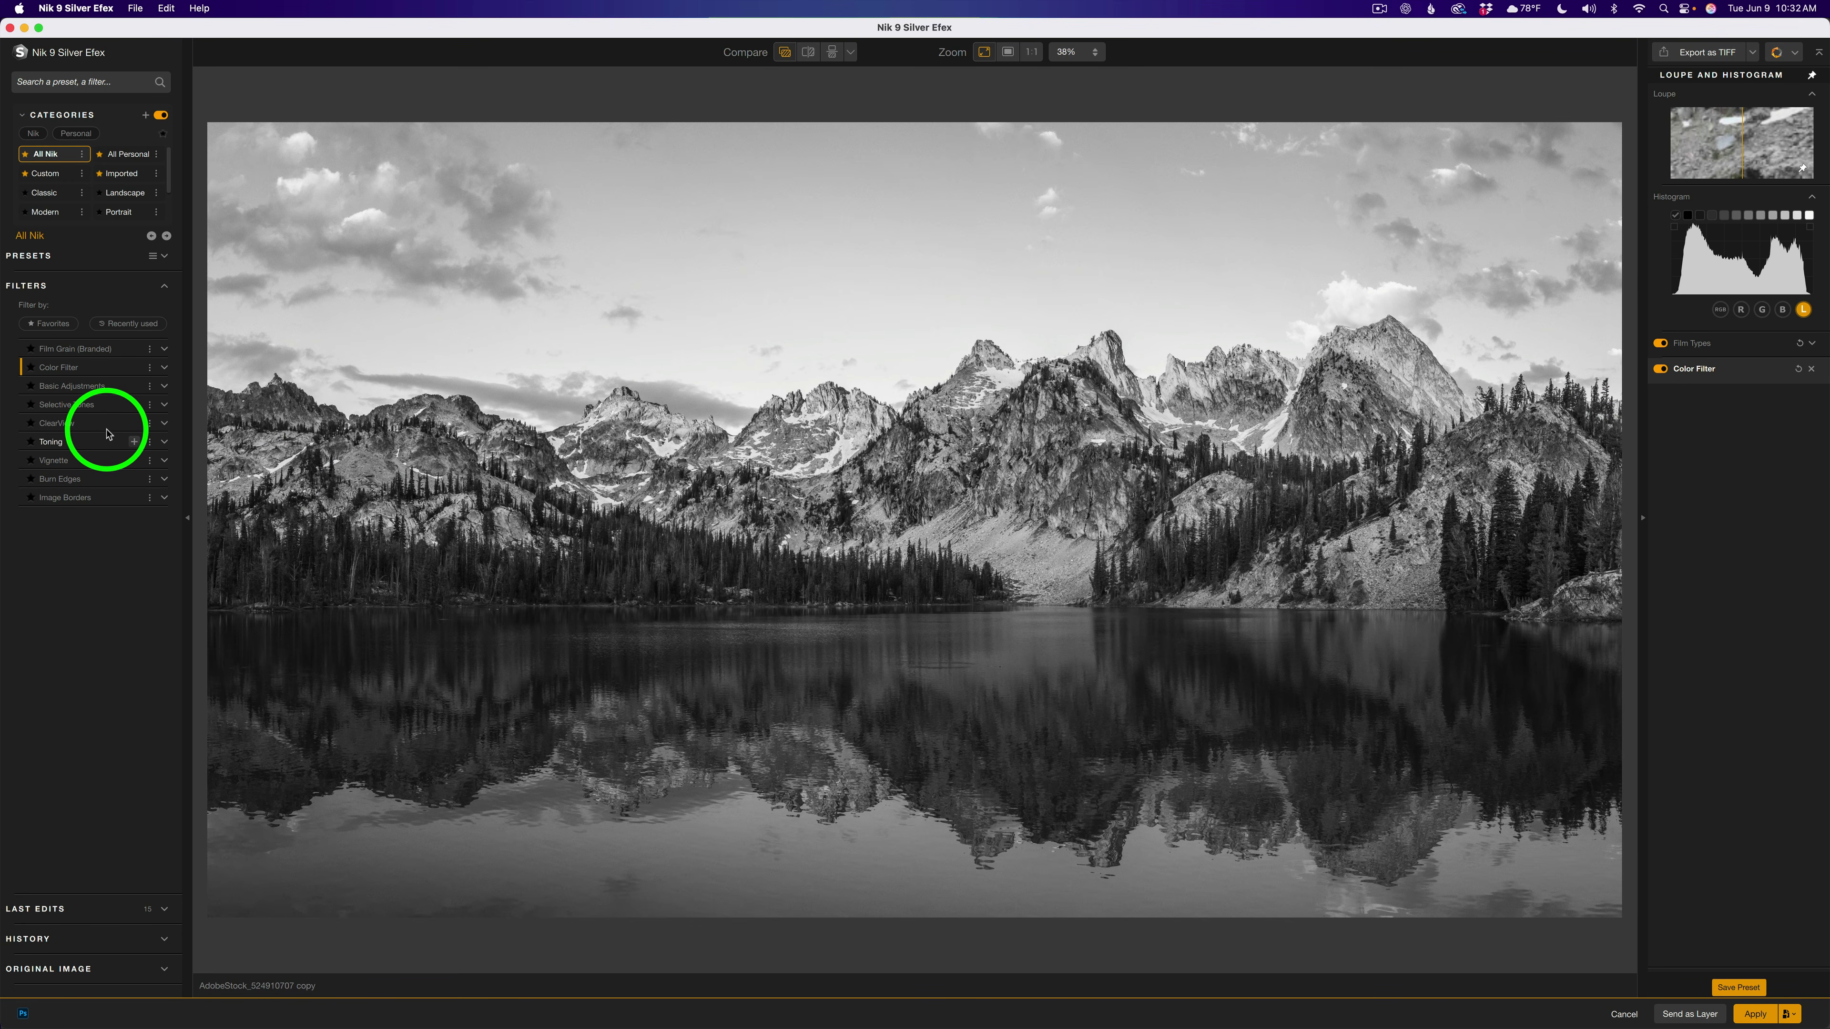
- Add the Basic Adjustments filter, try a brightness of 56 %, and reset the brightness to 0 %
{"action": "left_click", "coordinate": [135, 387]}
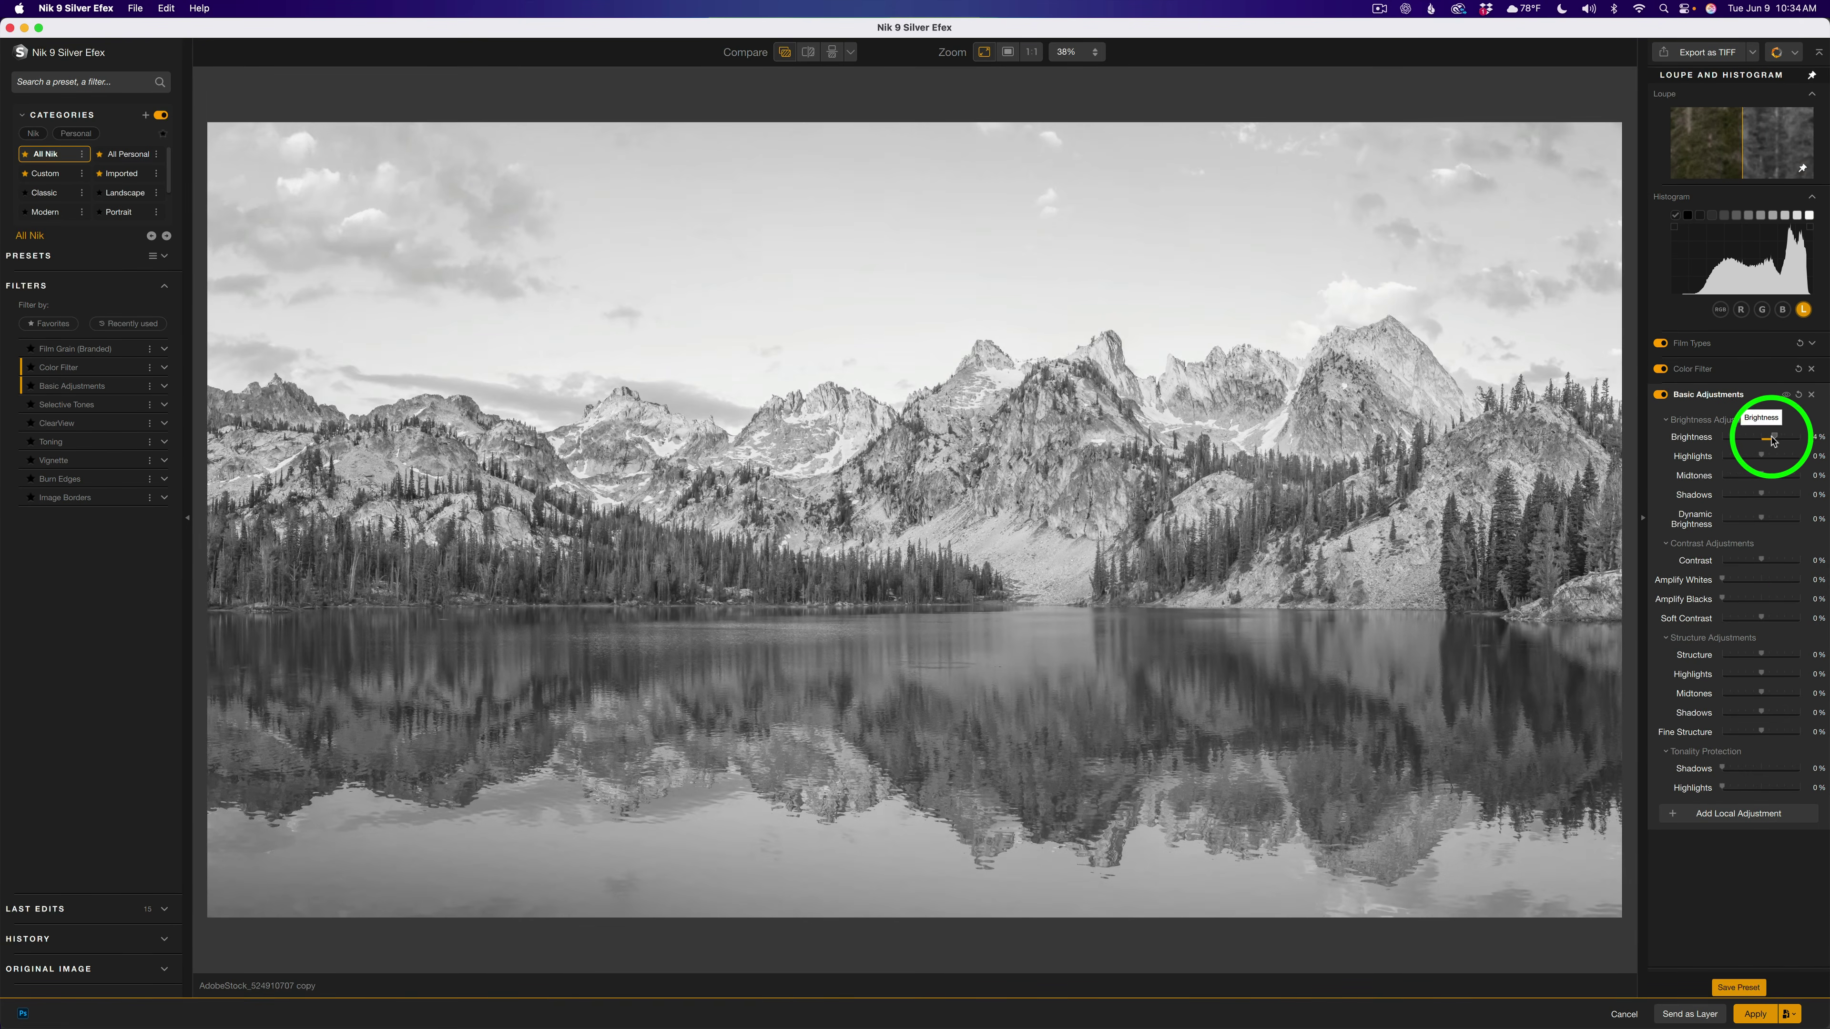
{"action": "left_click_drag", "start_coordinate": [1754, 437], "coordinate": [1792, 439]}
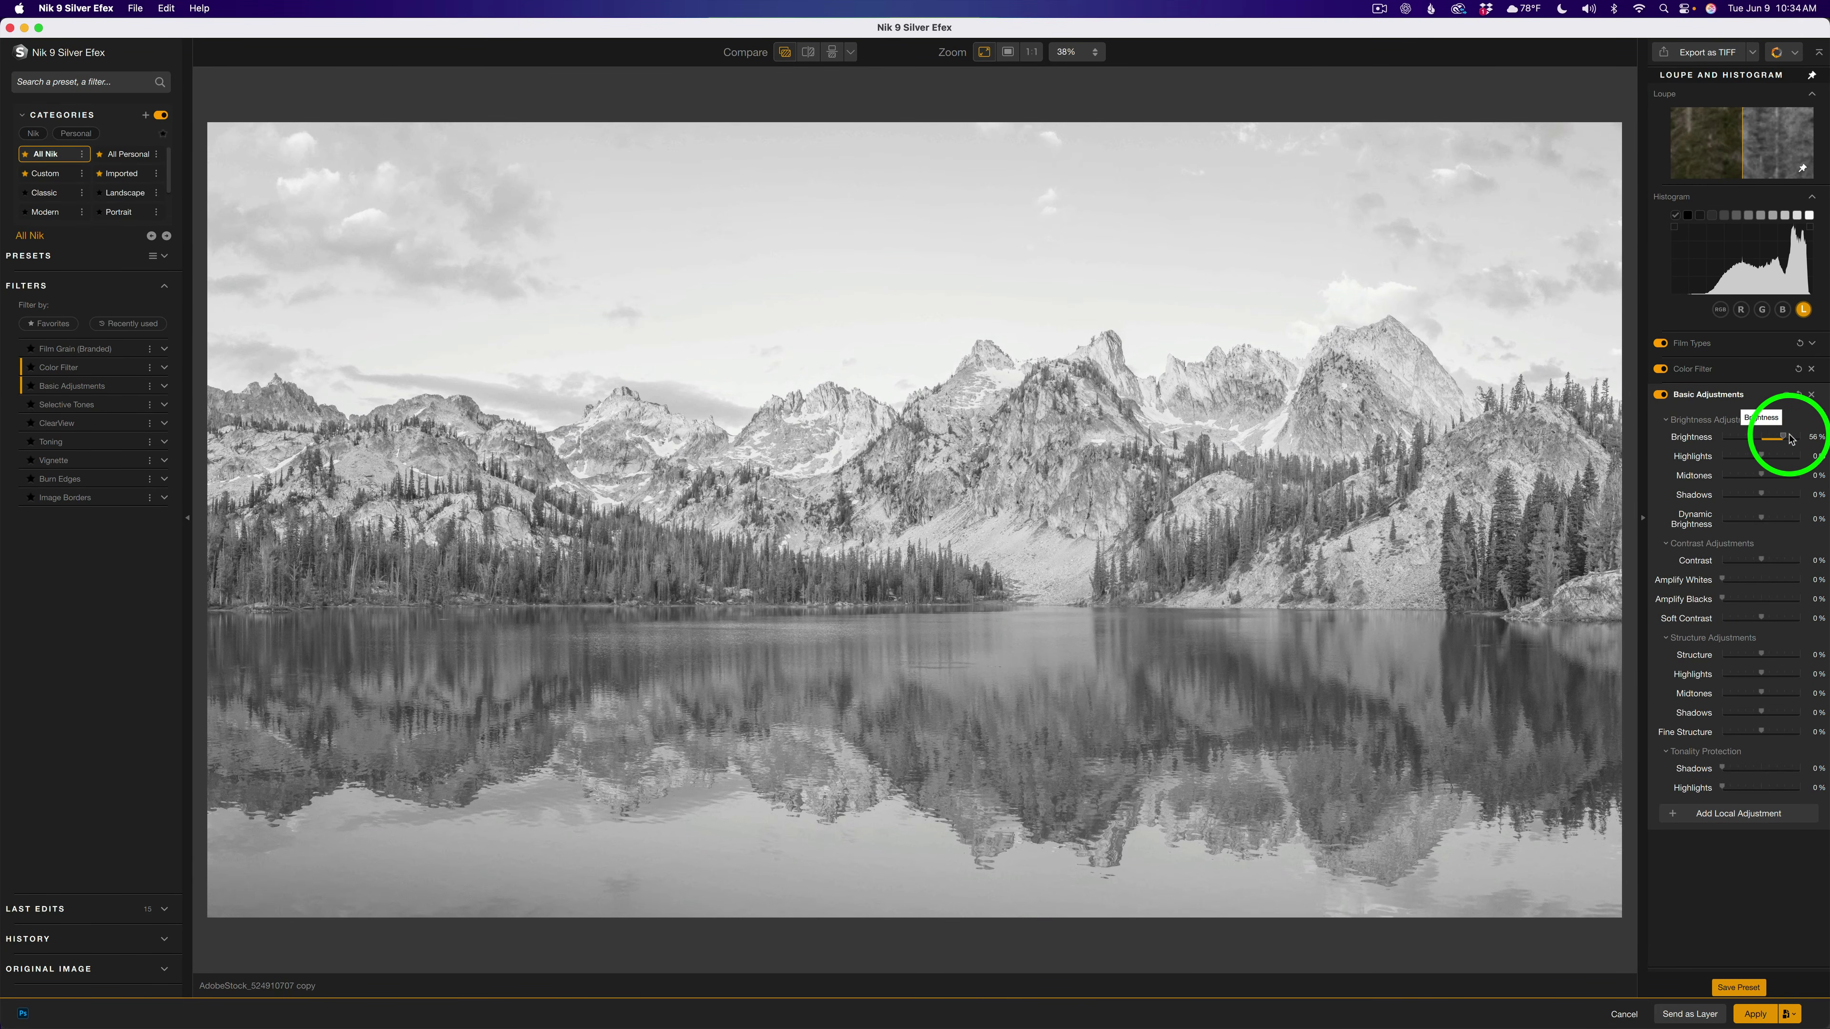
{"action": "double_click", "coordinate": [1784, 439]}
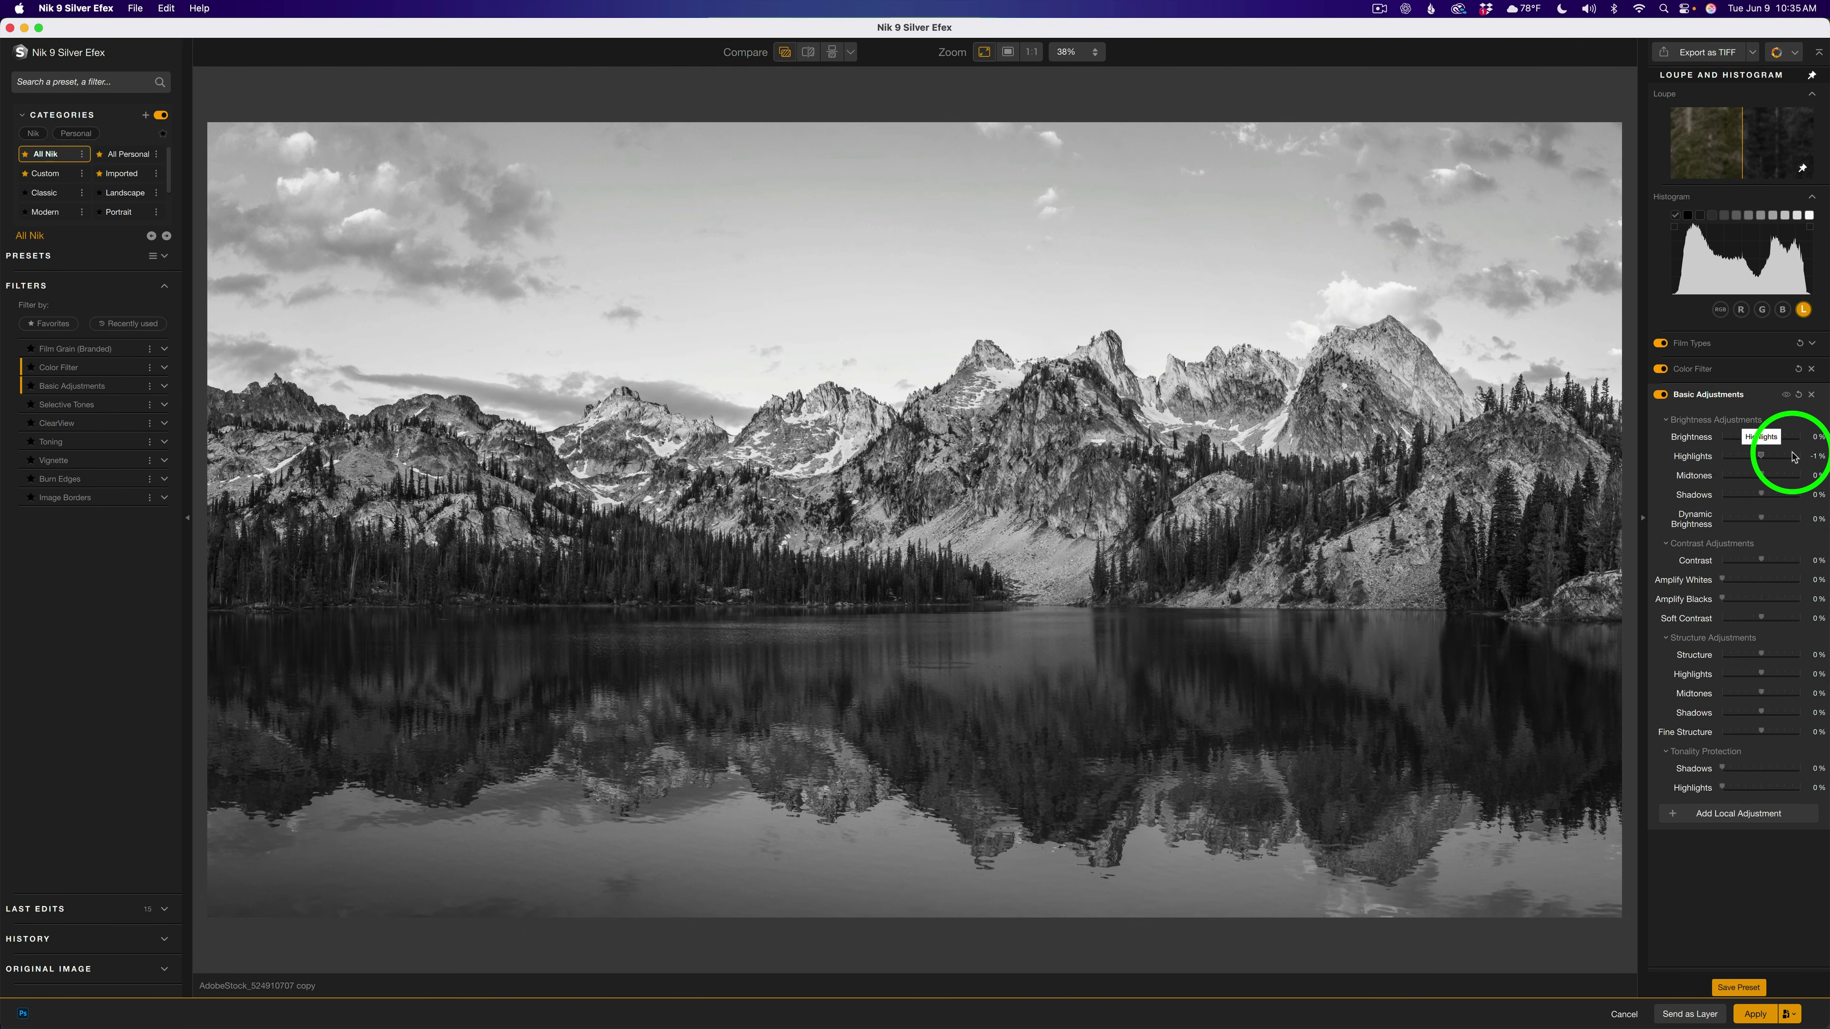
- Set the brightness adjustments' highlights to -20 % and shadows to -37 %, with a slight reduction of Dynamic Brightness
{"action": "scroll", "coordinate": [1793, 456], "scroll_direction": "down", "scroll_amount": 1}
{"action": "scroll", "coordinate": [1793, 456], "scroll_direction": "down", "scroll_amount": 2}
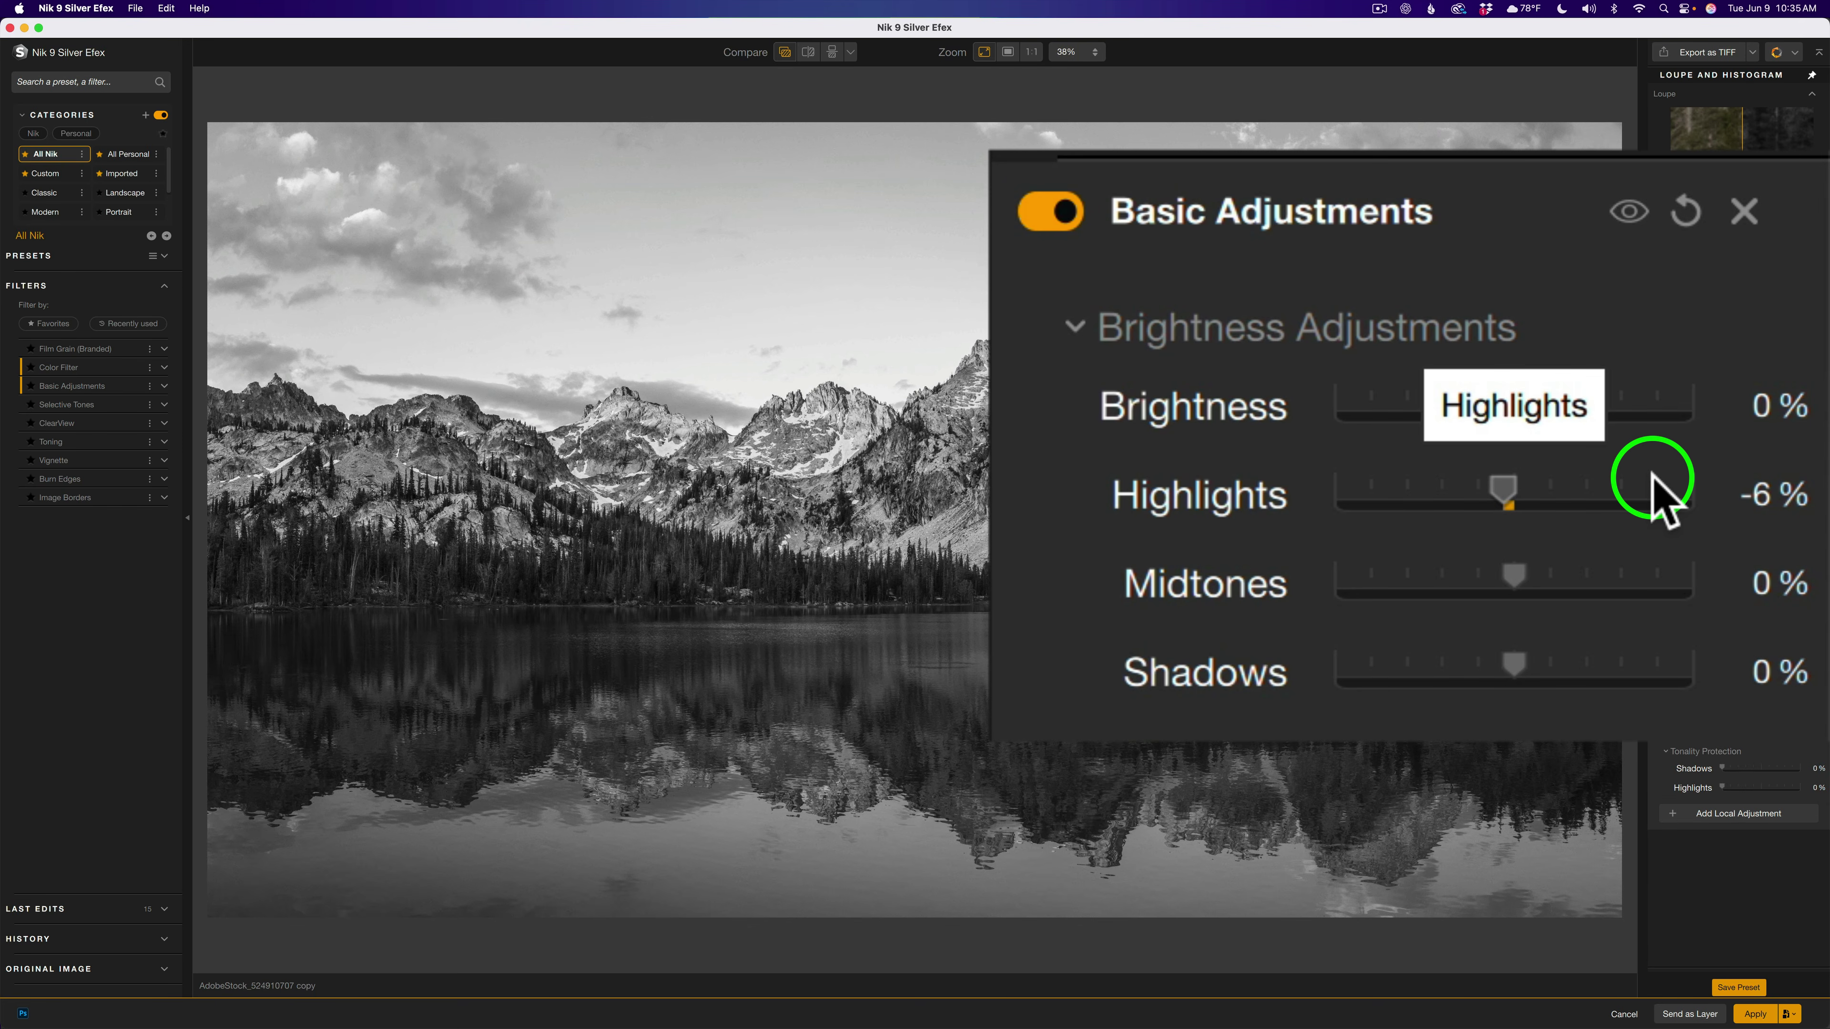
{"action": "scroll", "coordinate": [1793, 456], "scroll_direction": "down", "scroll_amount": 6}
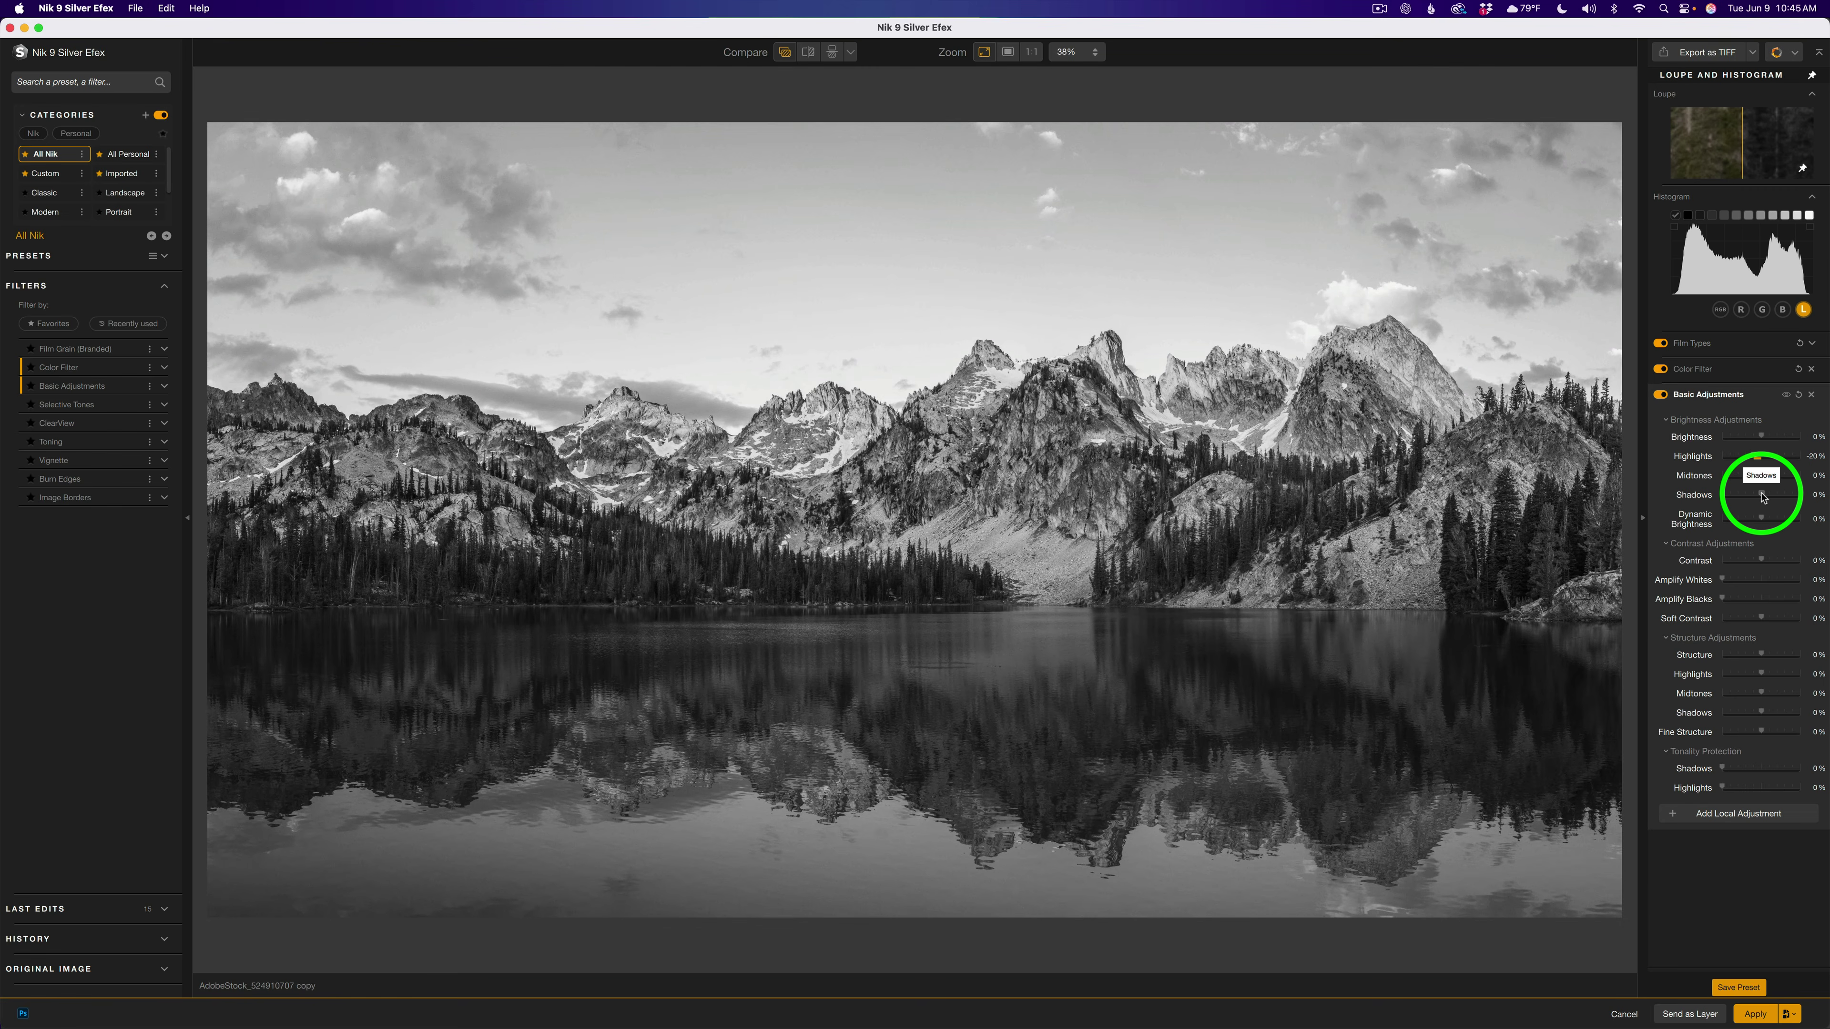
{"action": "left_click_drag", "start_coordinate": [1762, 496], "coordinate": [1751, 497]}
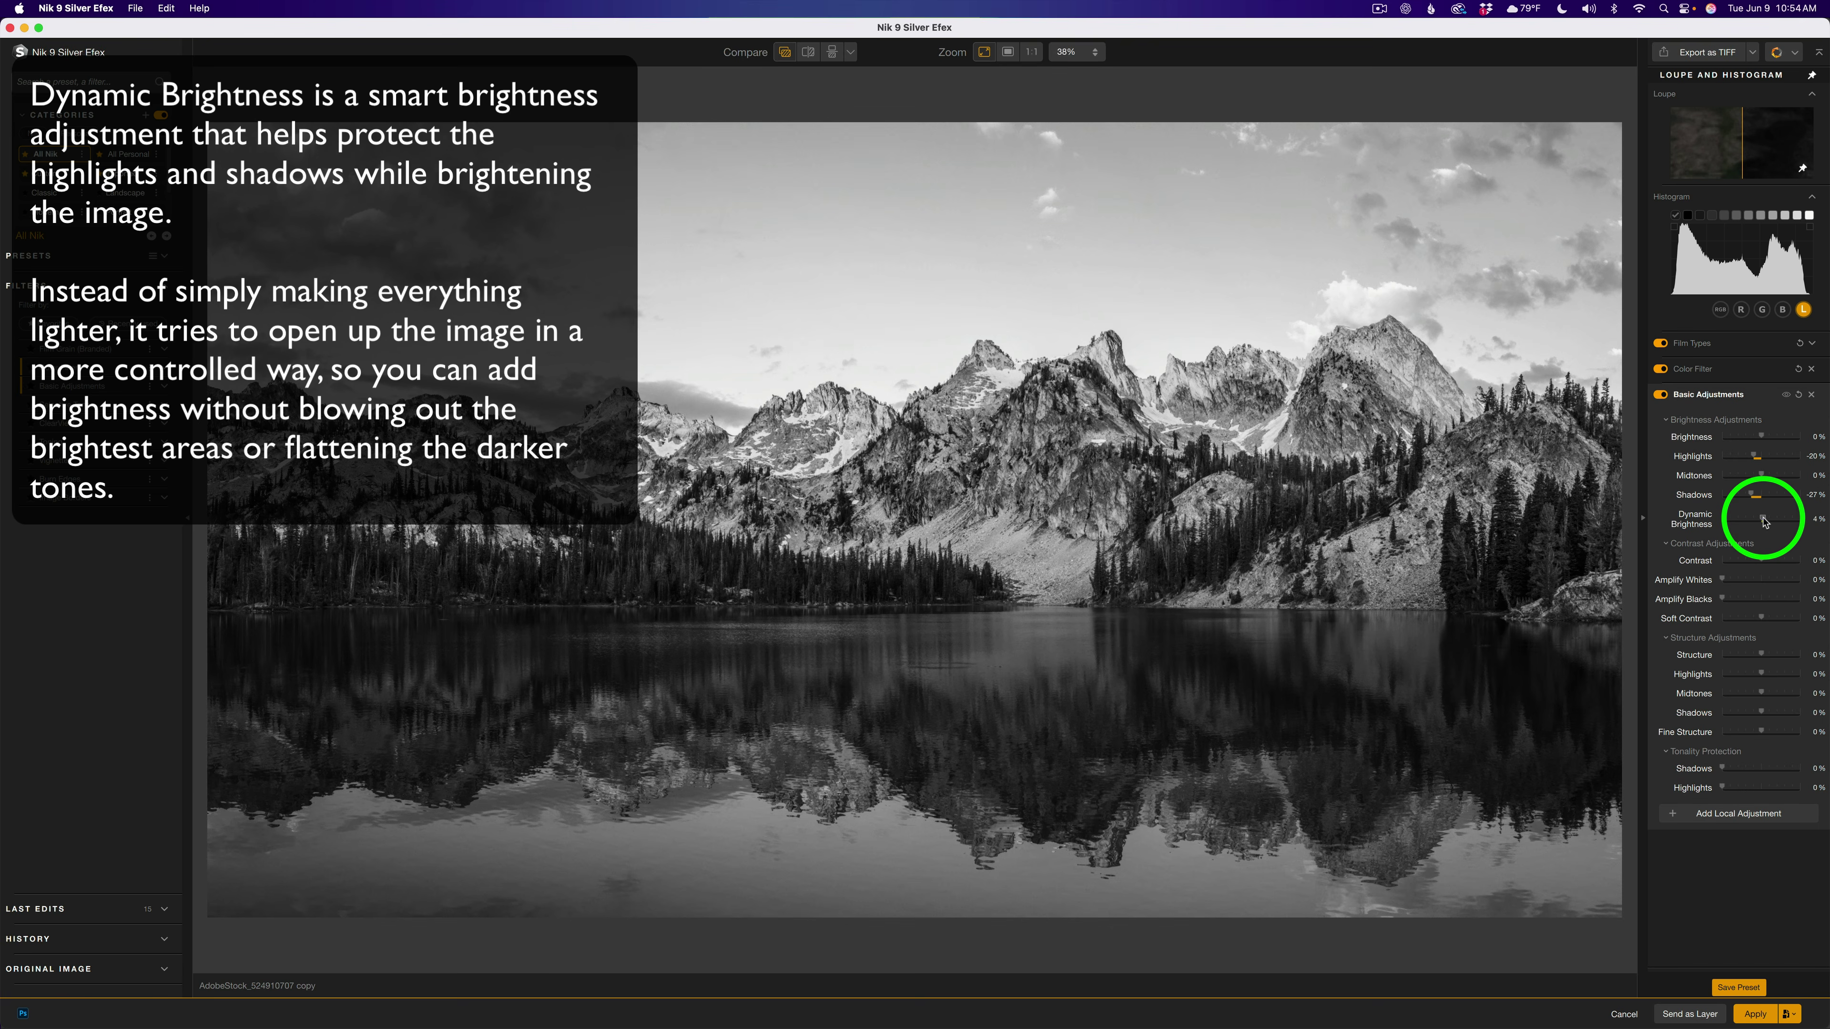
{"action": "mouse_move", "coordinate": [1763, 518]}
{"action": "left_mouse_down"}
{"action": "mouse_move", "coordinate": [1786, 523]}
{"action": "mouse_move", "coordinate": [1742, 521]}
{"action": "mouse_move", "coordinate": [1761, 523]}
{"action": "left_mouse_up"}
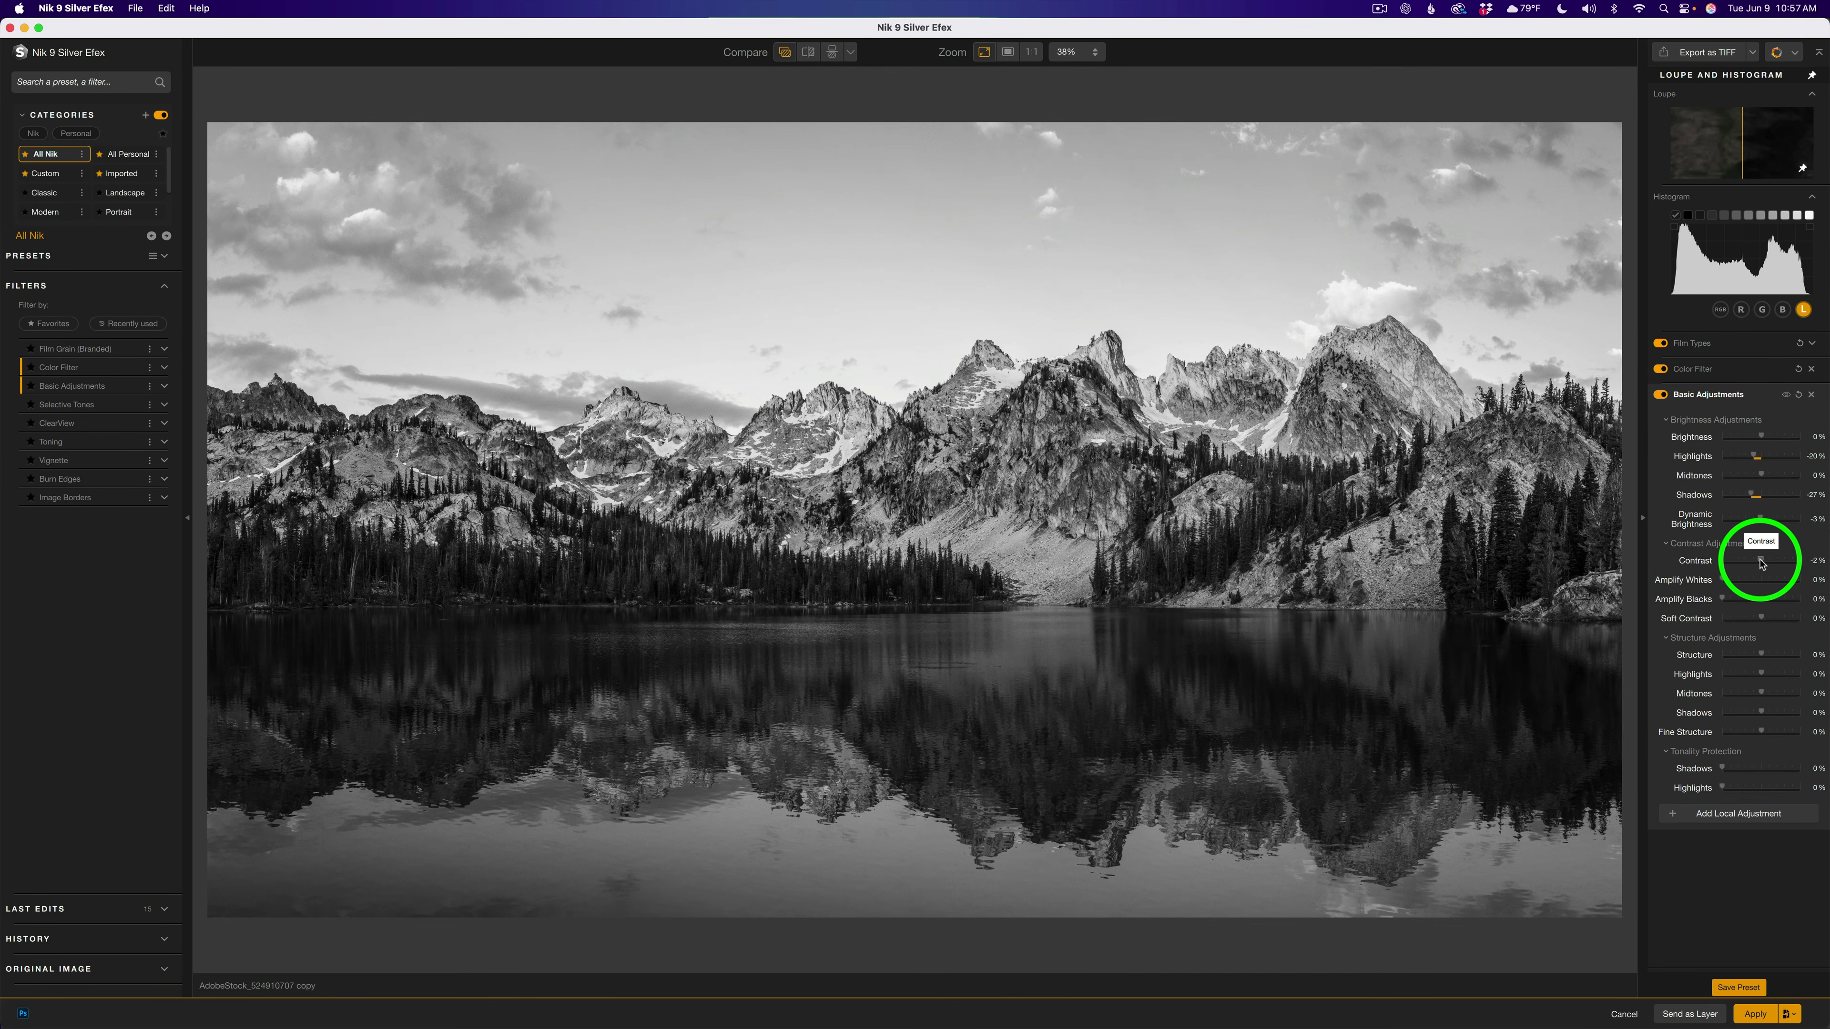
- Try a lower Contrast and reset it, and set Amplify Whites to 18 %, Amplify Blacks to 3 % and Soft Contrast to 5 %
{"action": "mouse_move", "coordinate": [1761, 563]}
{"action": "left_mouse_down"}
{"action": "mouse_move", "coordinate": [1785, 559]}
{"action": "mouse_move", "coordinate": [1719, 560]}
{"action": "mouse_move", "coordinate": [1739, 561]}
{"action": "left_mouse_up"}
{"action": "double_click", "coordinate": [1749, 561]}
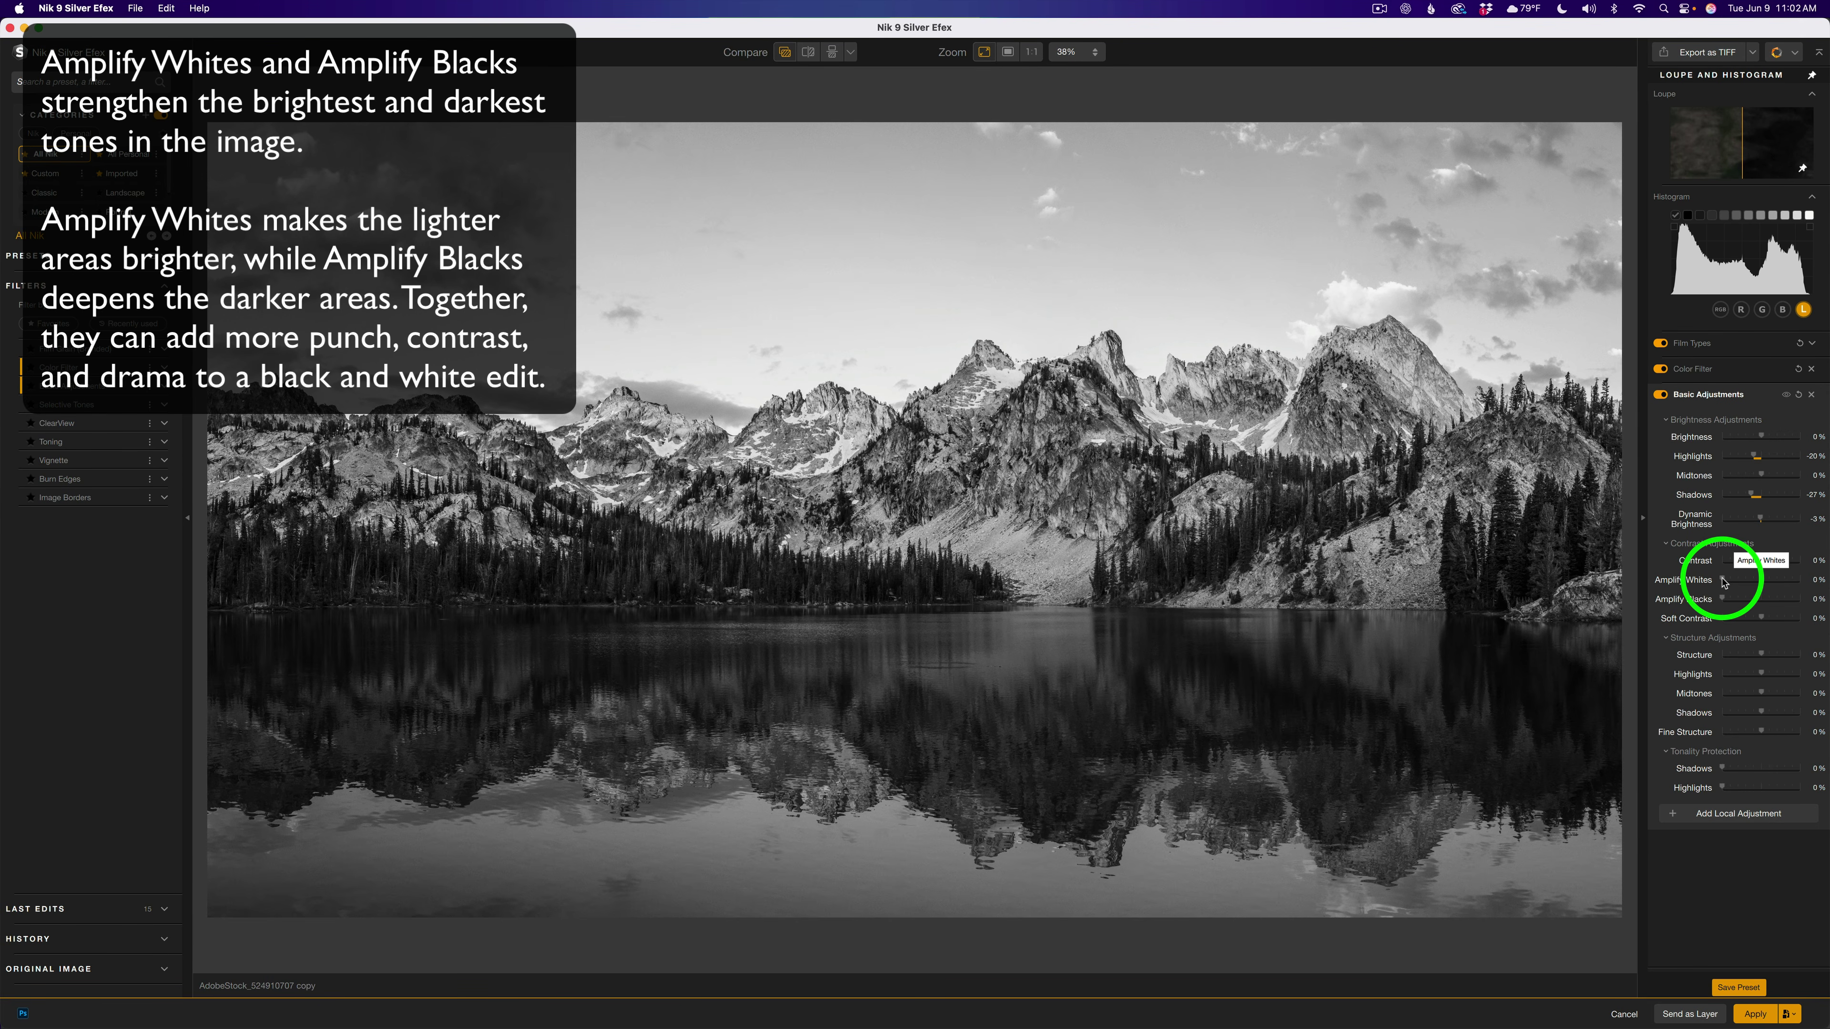
{"action": "left_click_drag", "start_coordinate": [1723, 582], "coordinate": [1739, 582]}
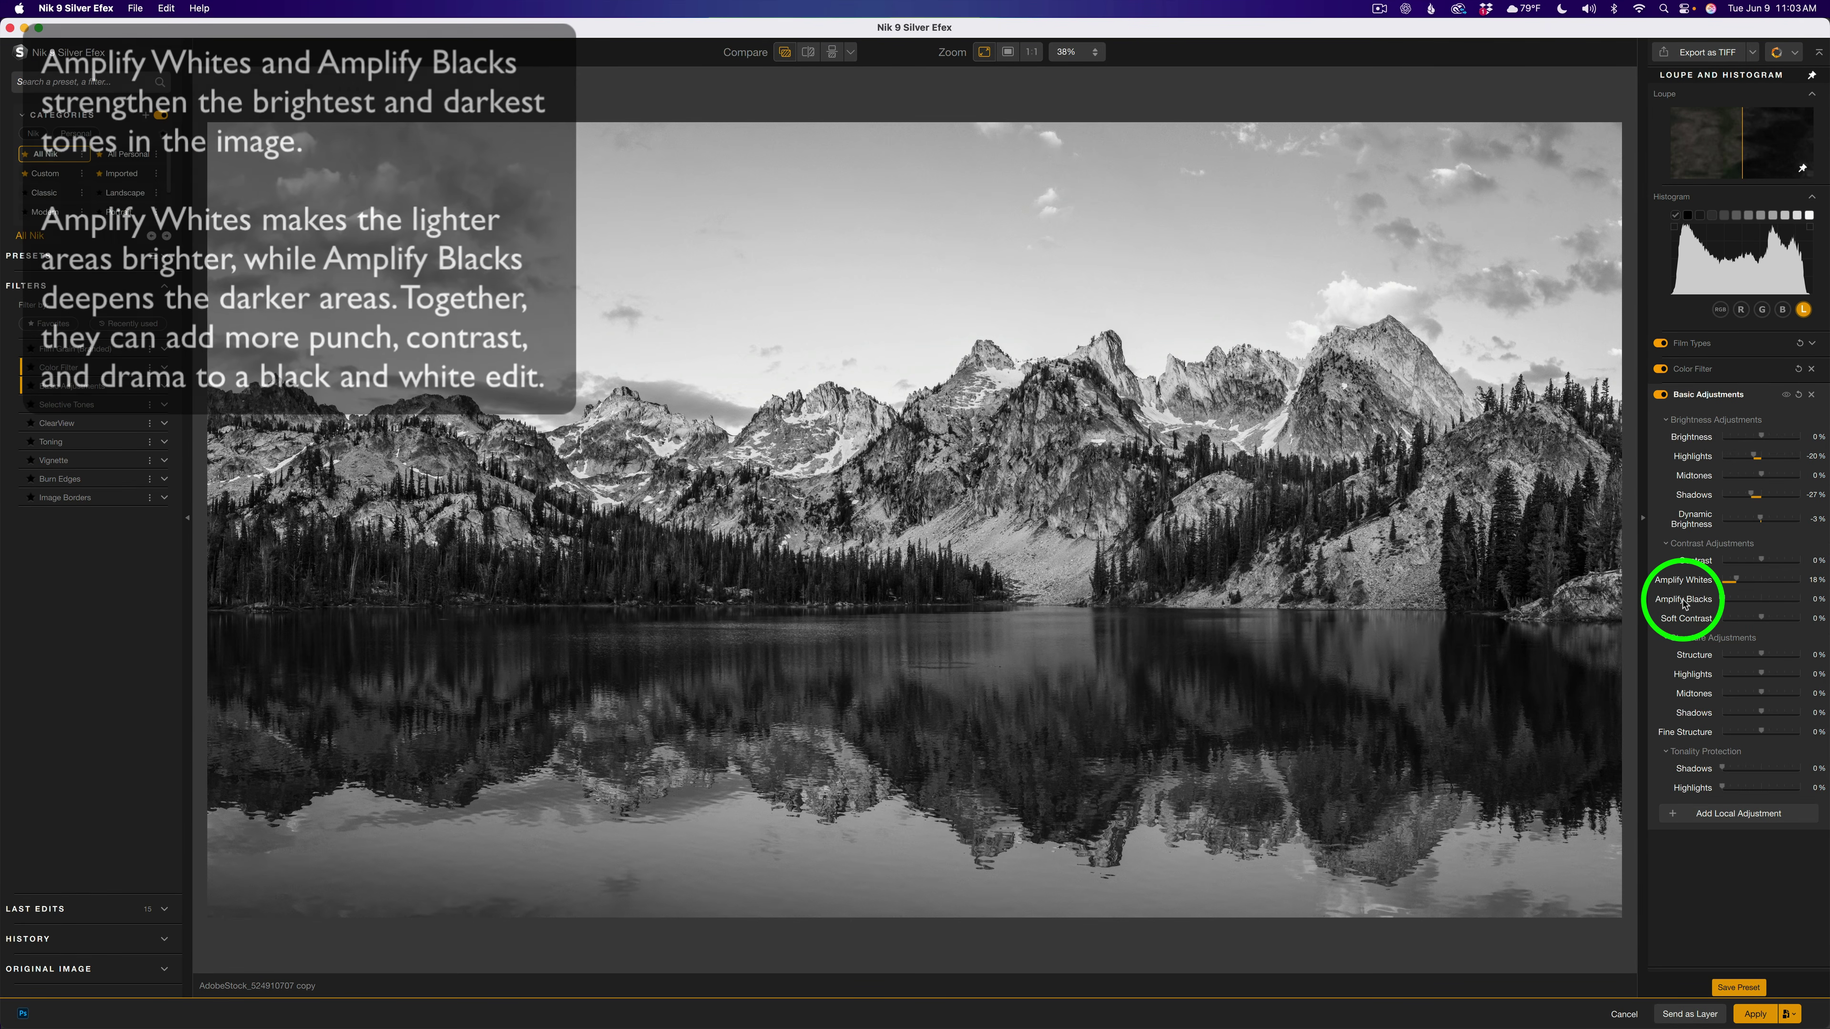
{"action": "scroll", "coordinate": [1685, 604], "scroll_direction": "up", "scroll_amount": 1}
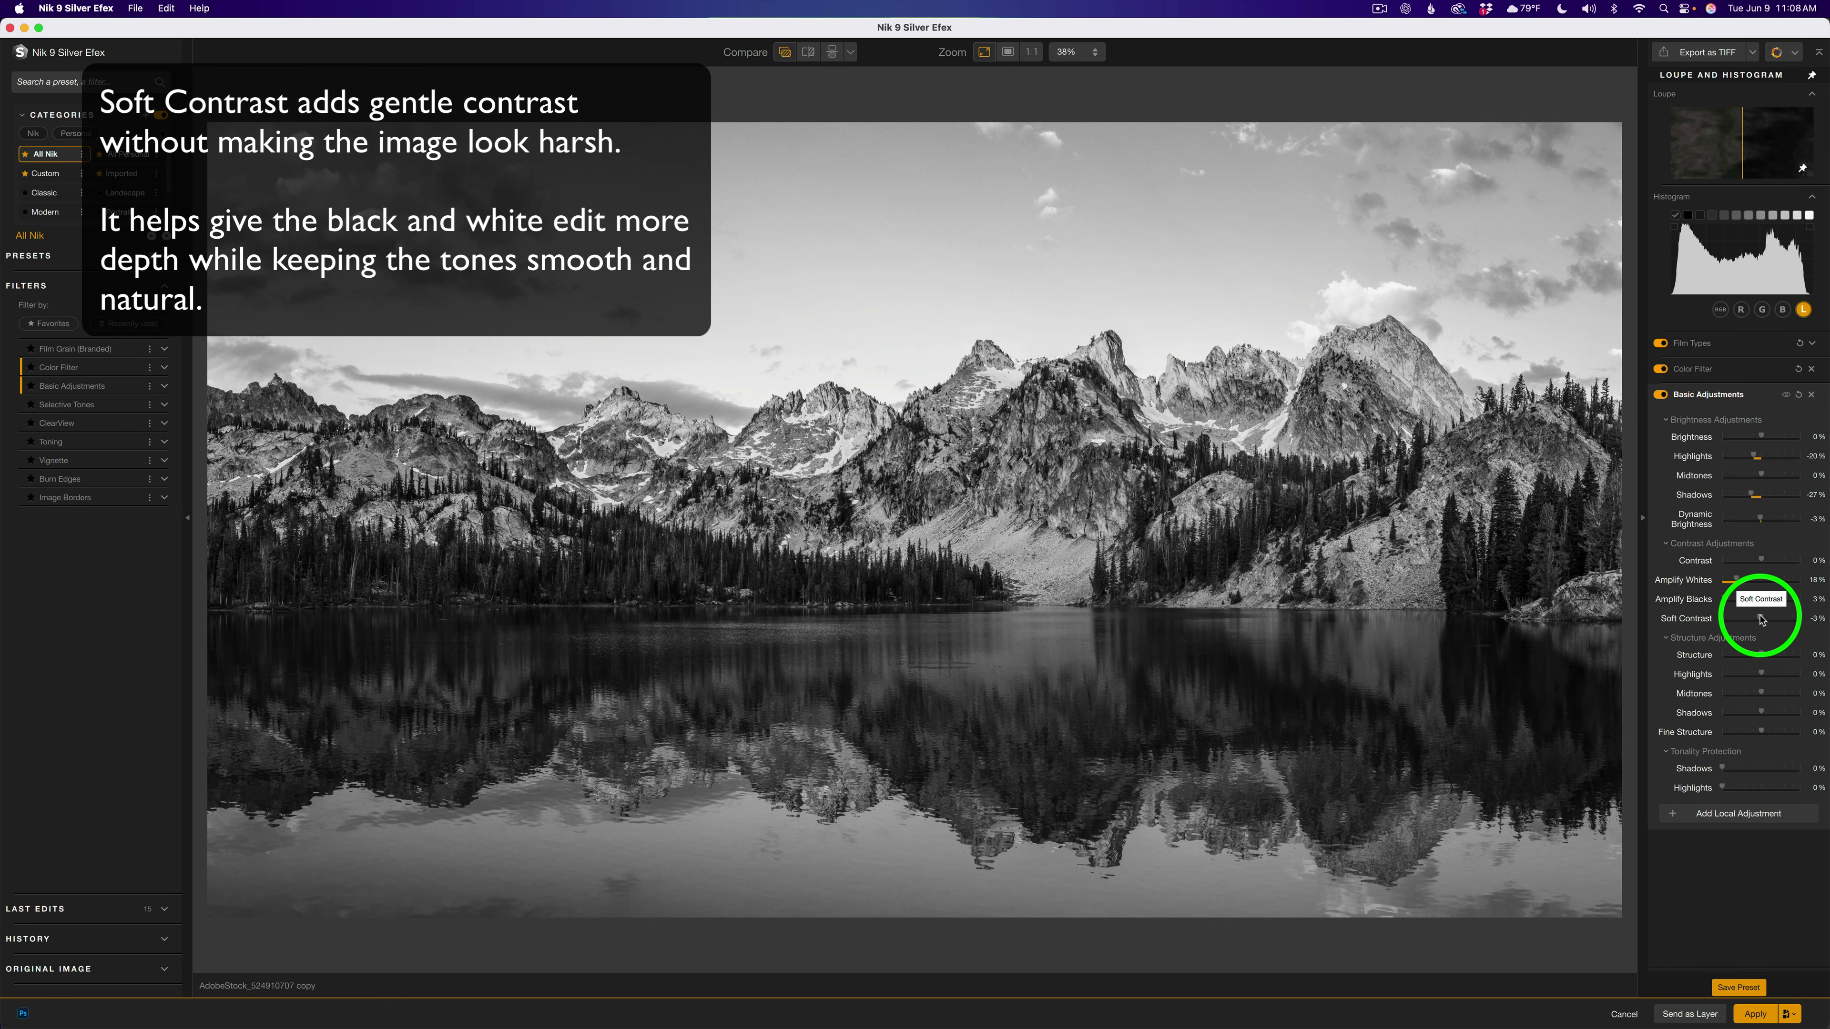
{"action": "left_click_drag", "start_coordinate": [1763, 618], "coordinate": [1765, 620]}
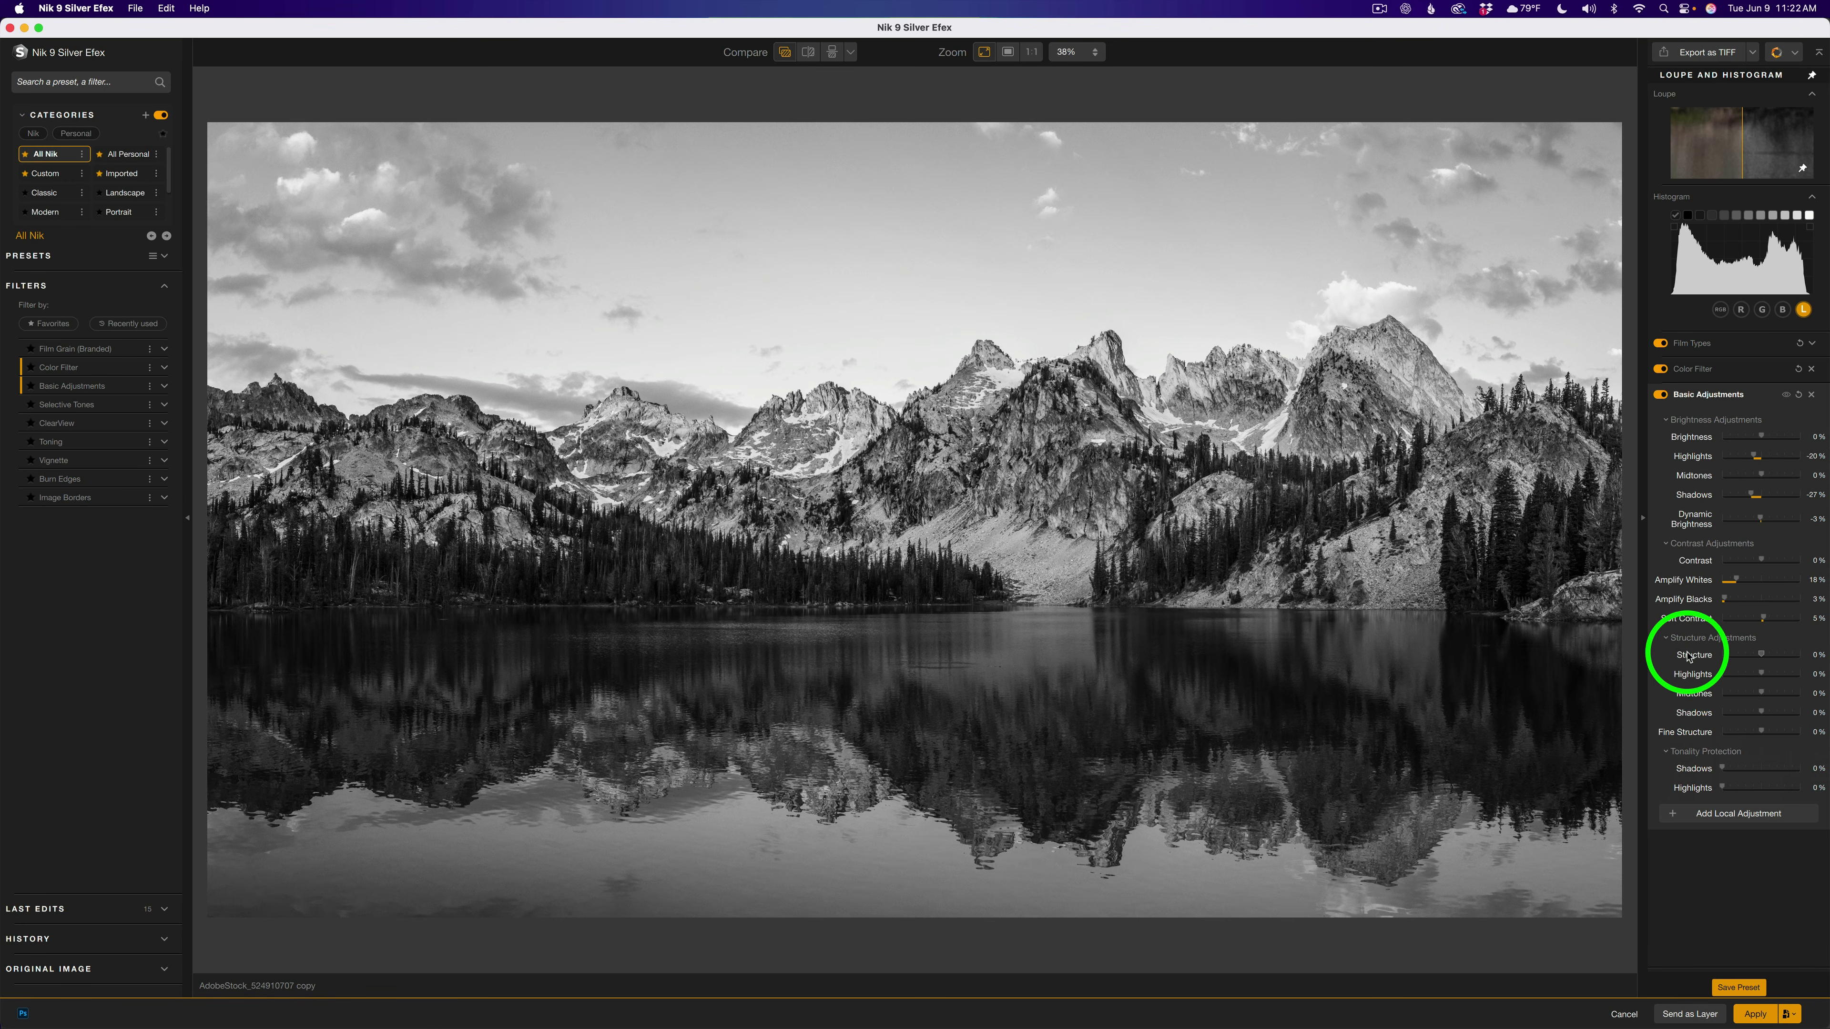
- Try lower and higher values of the overall Structure adjustment, and reset it to 0 %
{"action": "left_click", "coordinate": [1668, 641]}
{"action": "left_click", "coordinate": [1668, 640]}
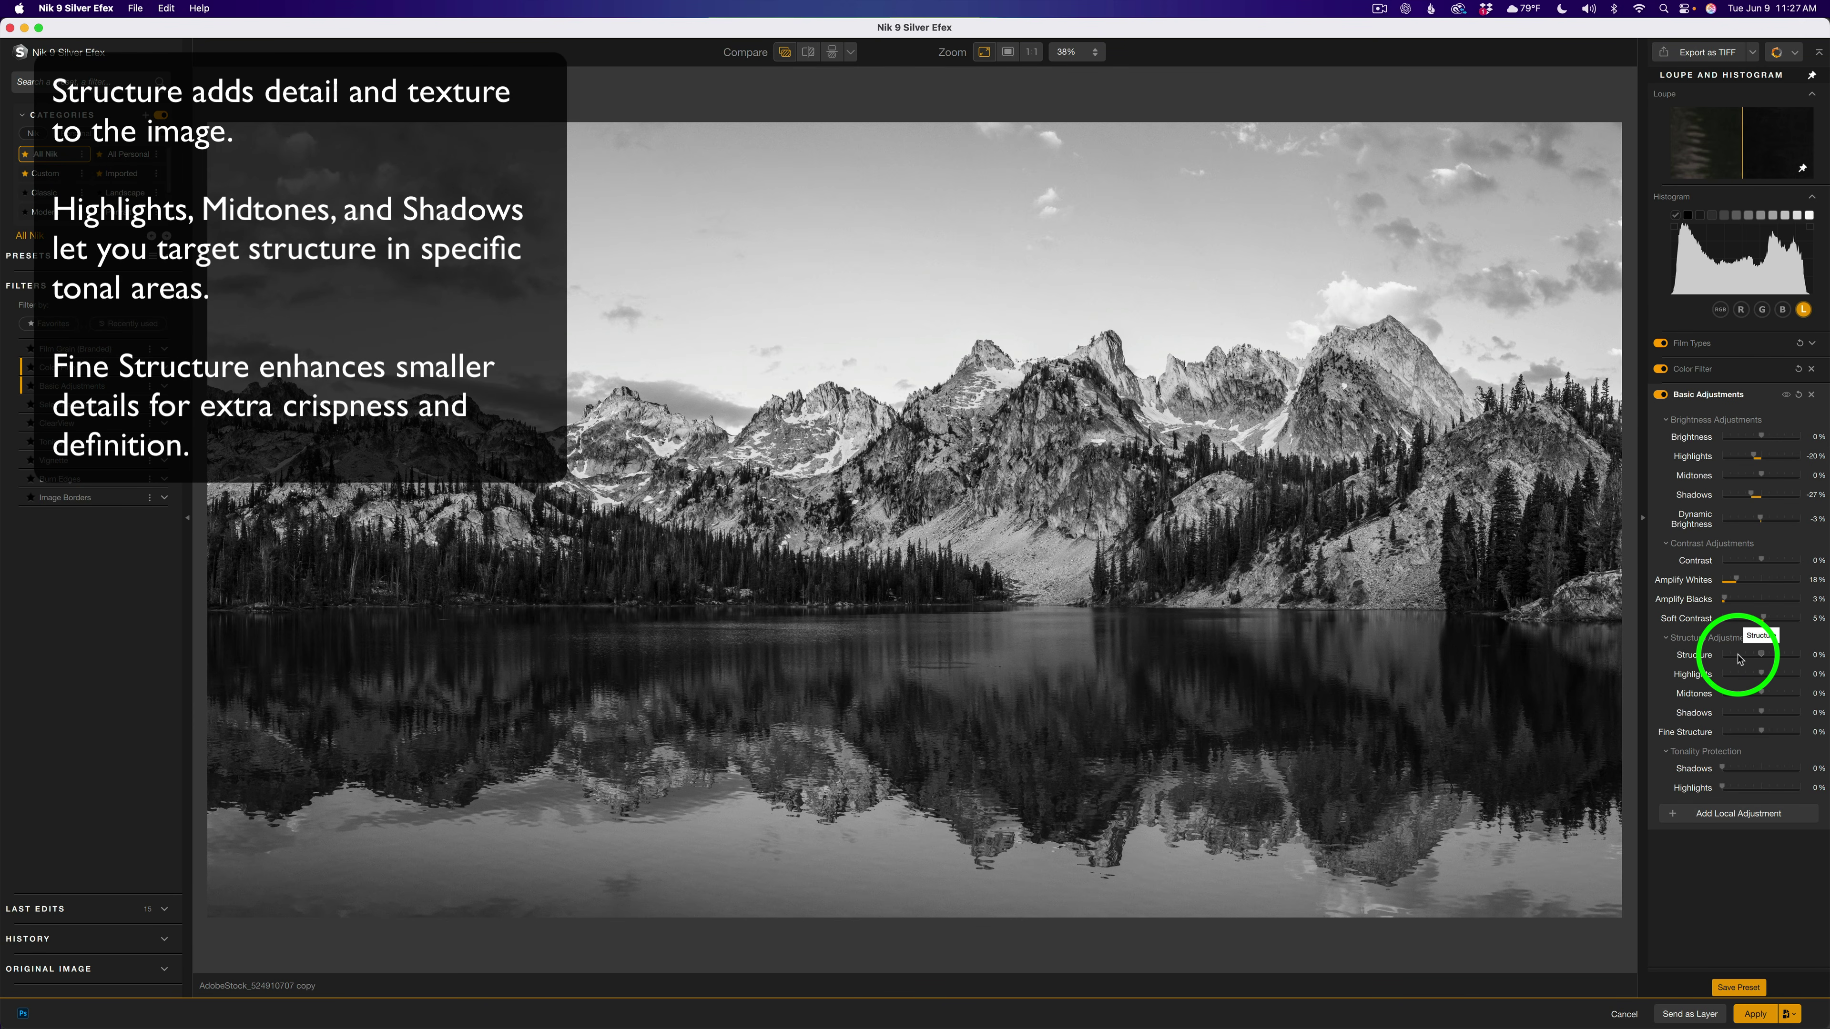
{"action": "left_click_drag", "start_coordinate": [1761, 654], "coordinate": [1754, 656]}
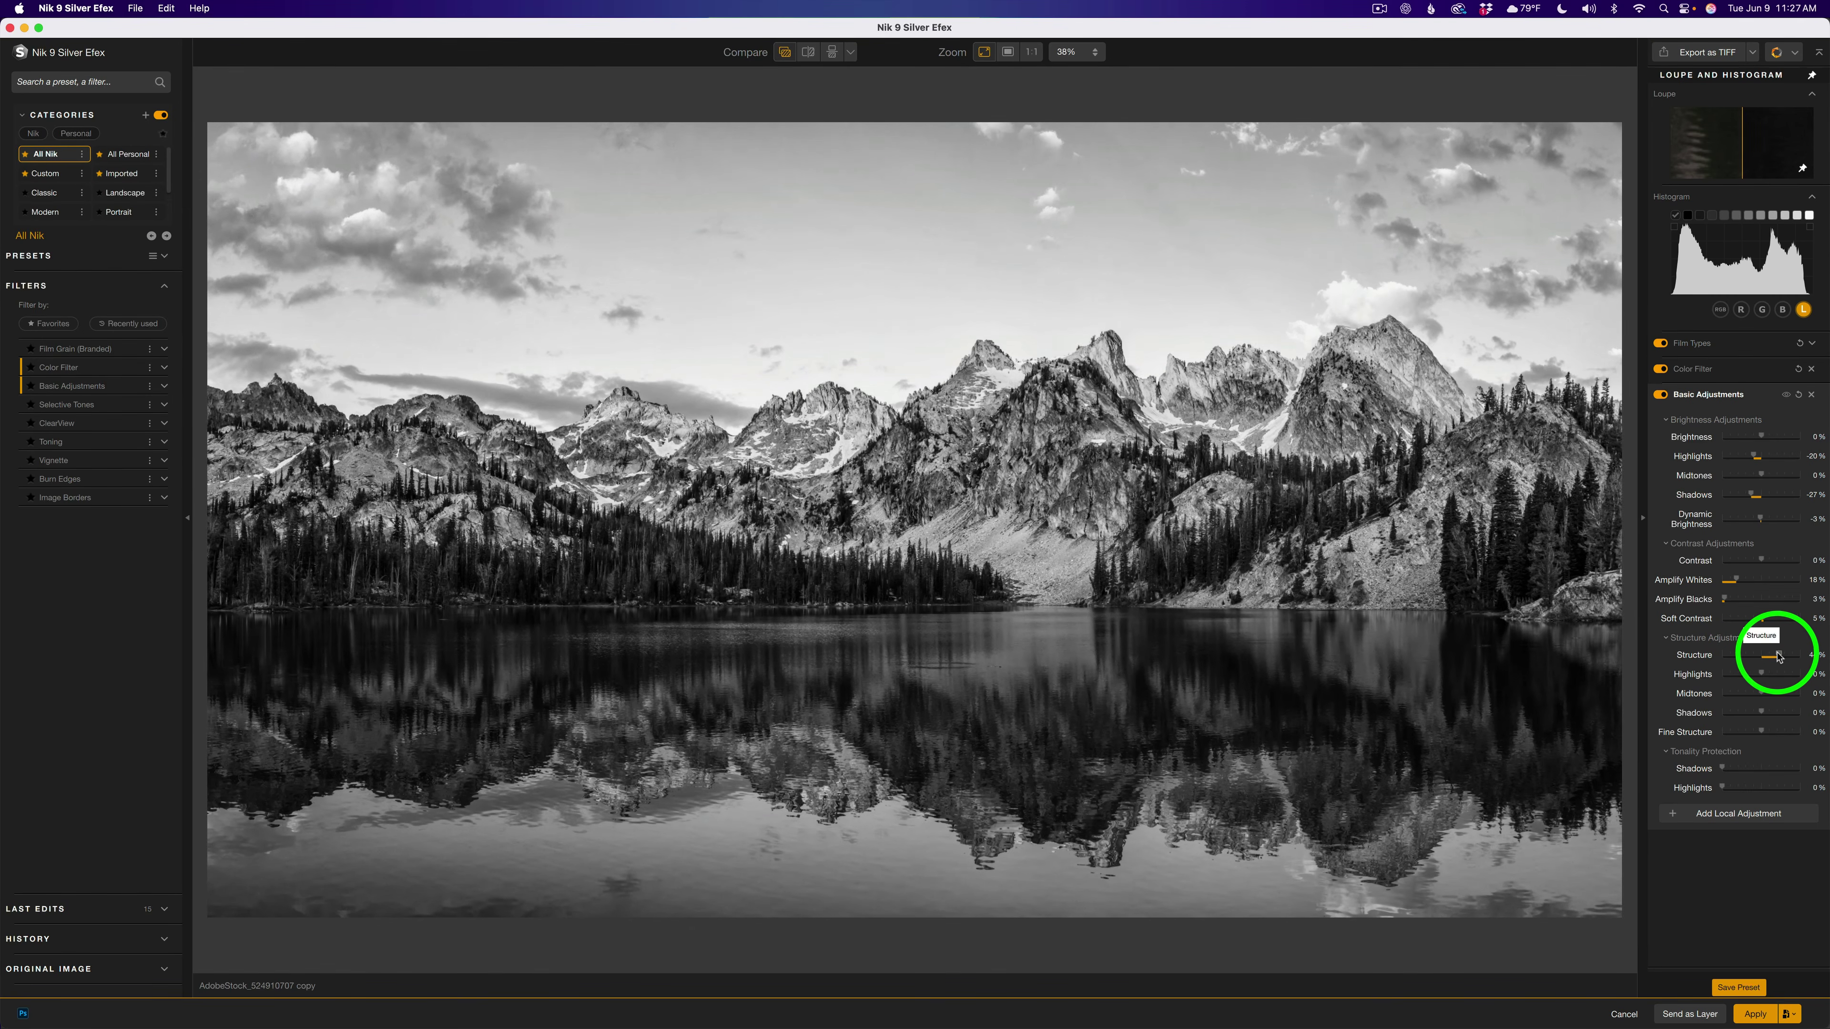
{"action": "double_click", "coordinate": [1778, 654]}
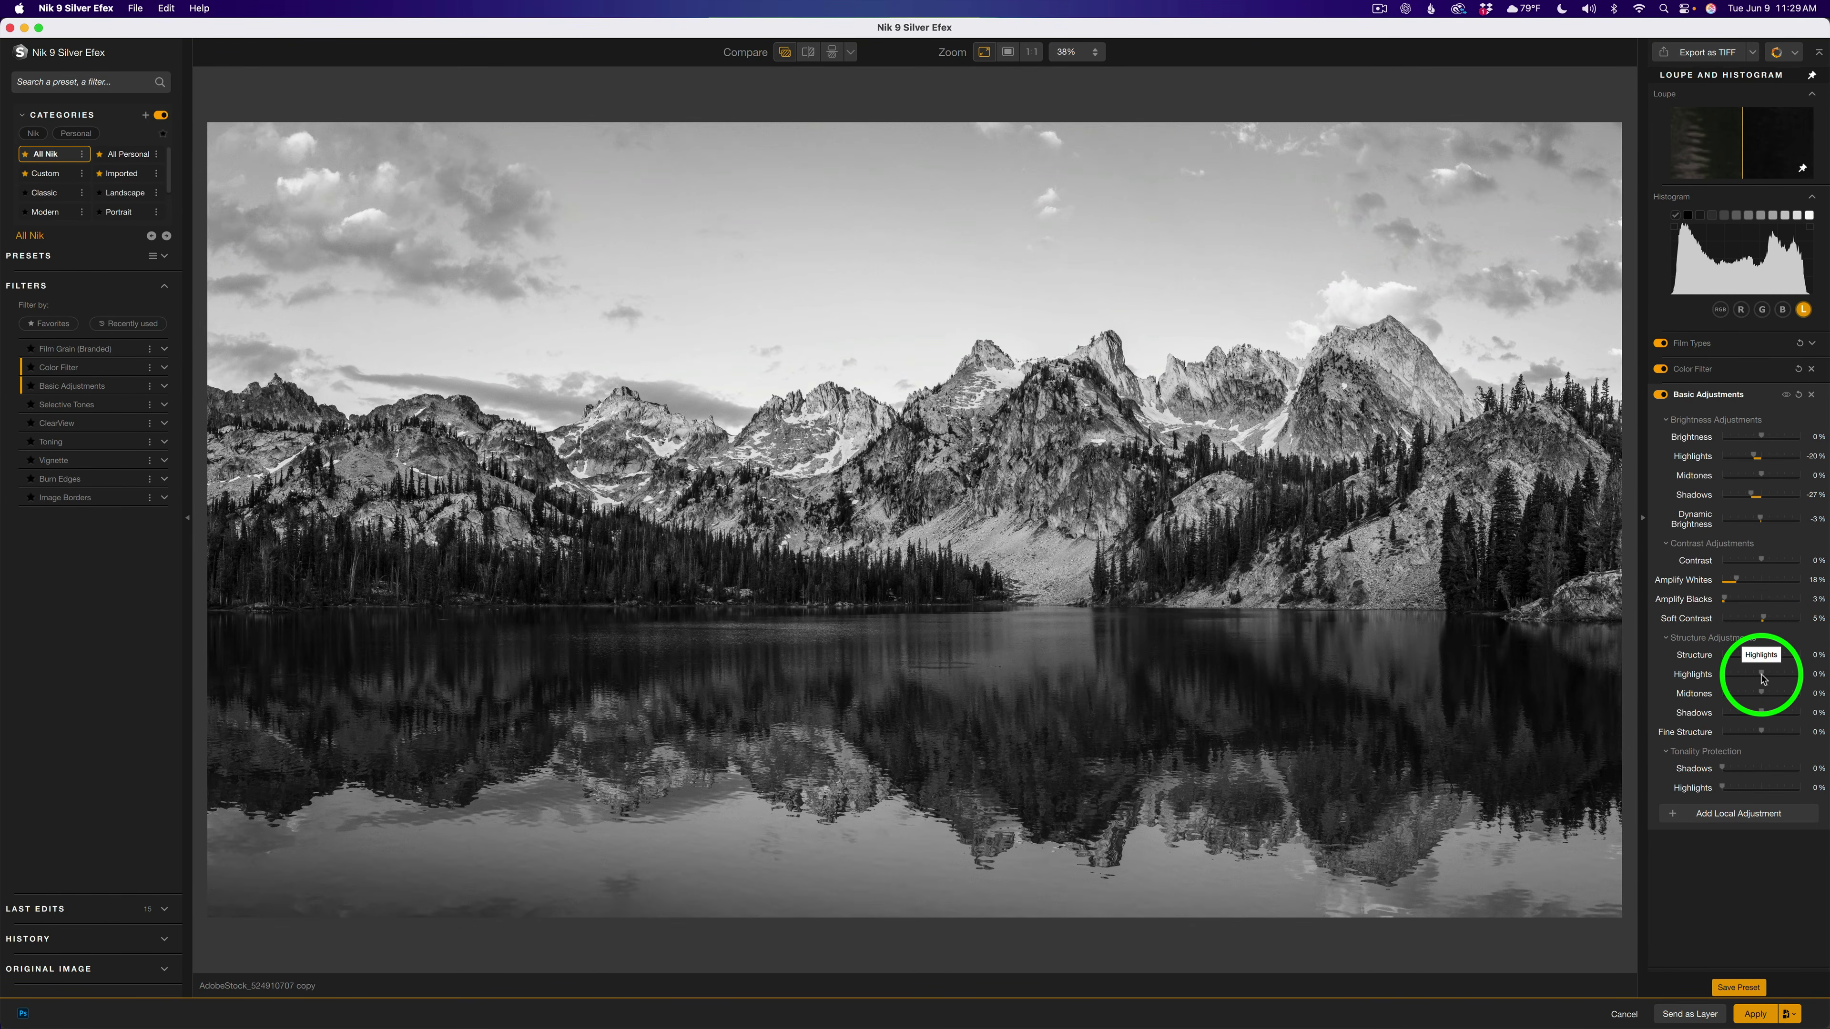
- Set the structure adjustments to -5 % for highlights, 12 % for midtones, 5 % for shadows and 15 % for Fine Structure
{"action": "mouse_move", "coordinate": [1762, 676]}
{"action": "left_mouse_down"}
{"action": "mouse_move", "coordinate": [1804, 678]}
{"action": "mouse_move", "coordinate": [1754, 682]}
{"action": "left_mouse_up"}
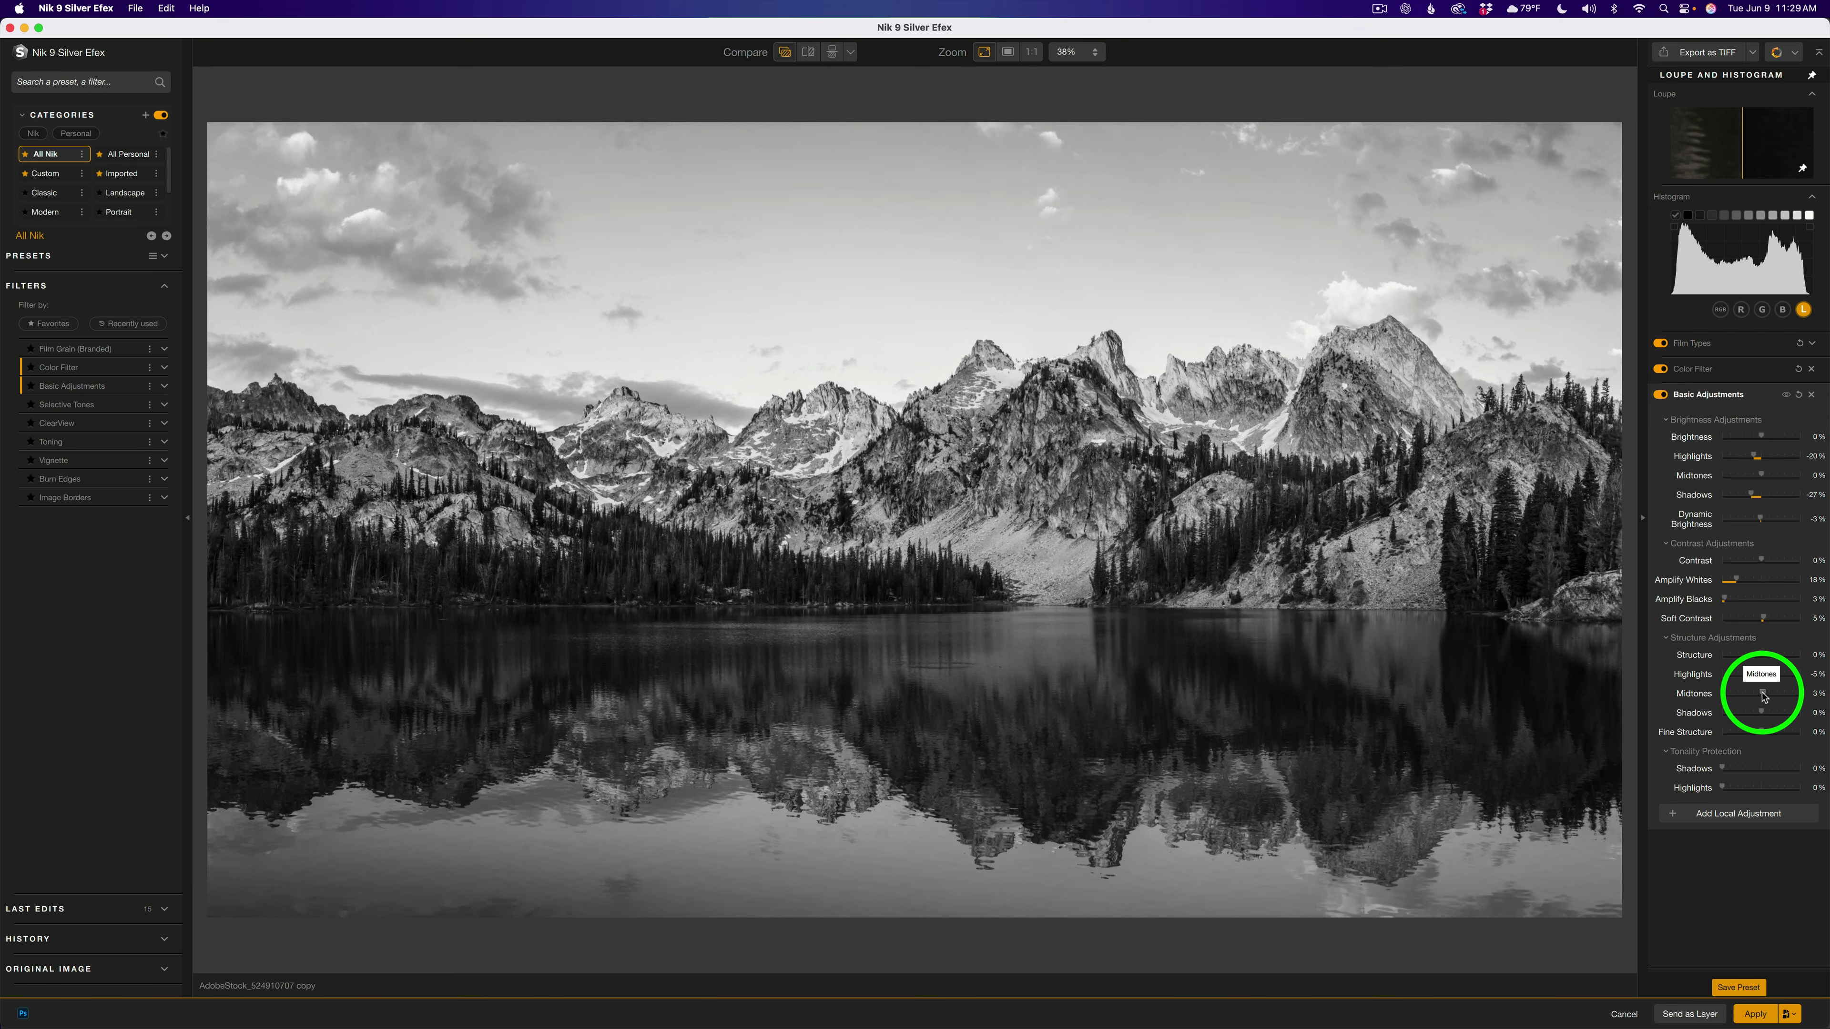
{"action": "mouse_move", "coordinate": [1762, 696]}
{"action": "left_mouse_down"}
{"action": "mouse_move", "coordinate": [1784, 695]}
{"action": "mouse_move", "coordinate": [1767, 699]}
{"action": "left_mouse_up"}
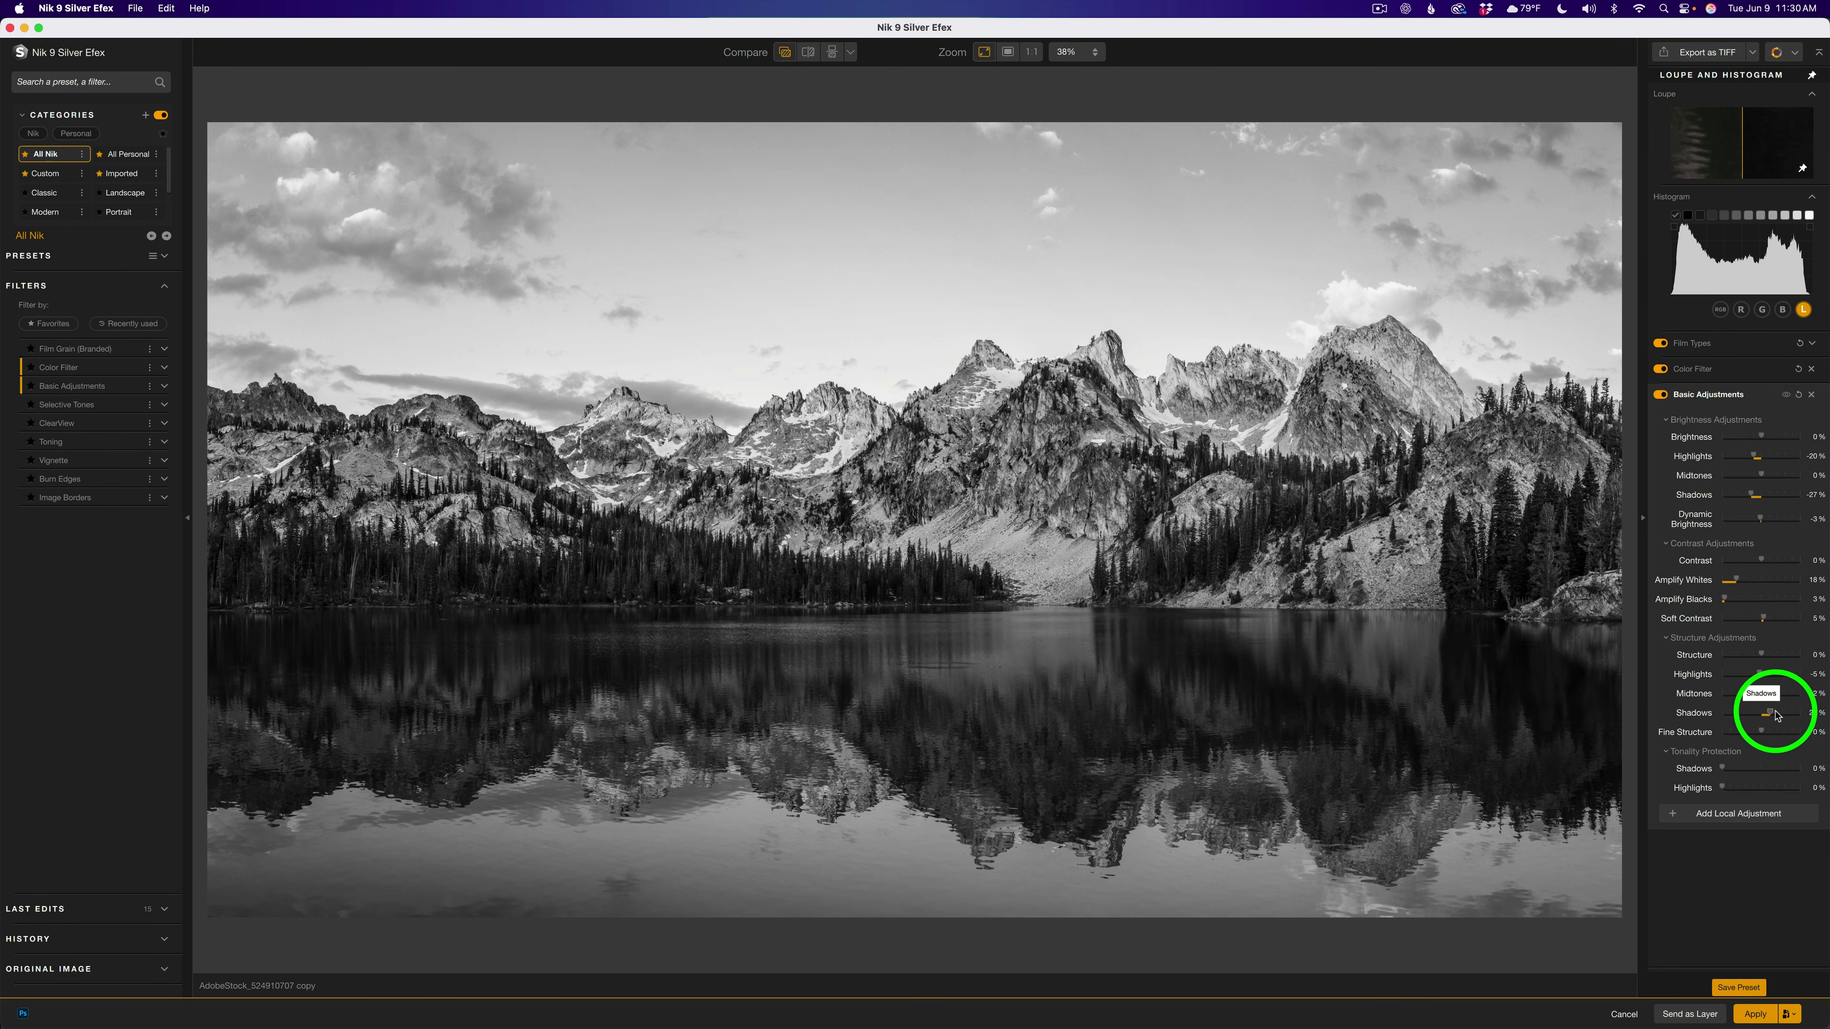
{"action": "mouse_move", "coordinate": [1764, 714]}
{"action": "left_mouse_down"}
{"action": "mouse_move", "coordinate": [1785, 715]}
{"action": "mouse_move", "coordinate": [1764, 713]}
{"action": "left_mouse_up"}
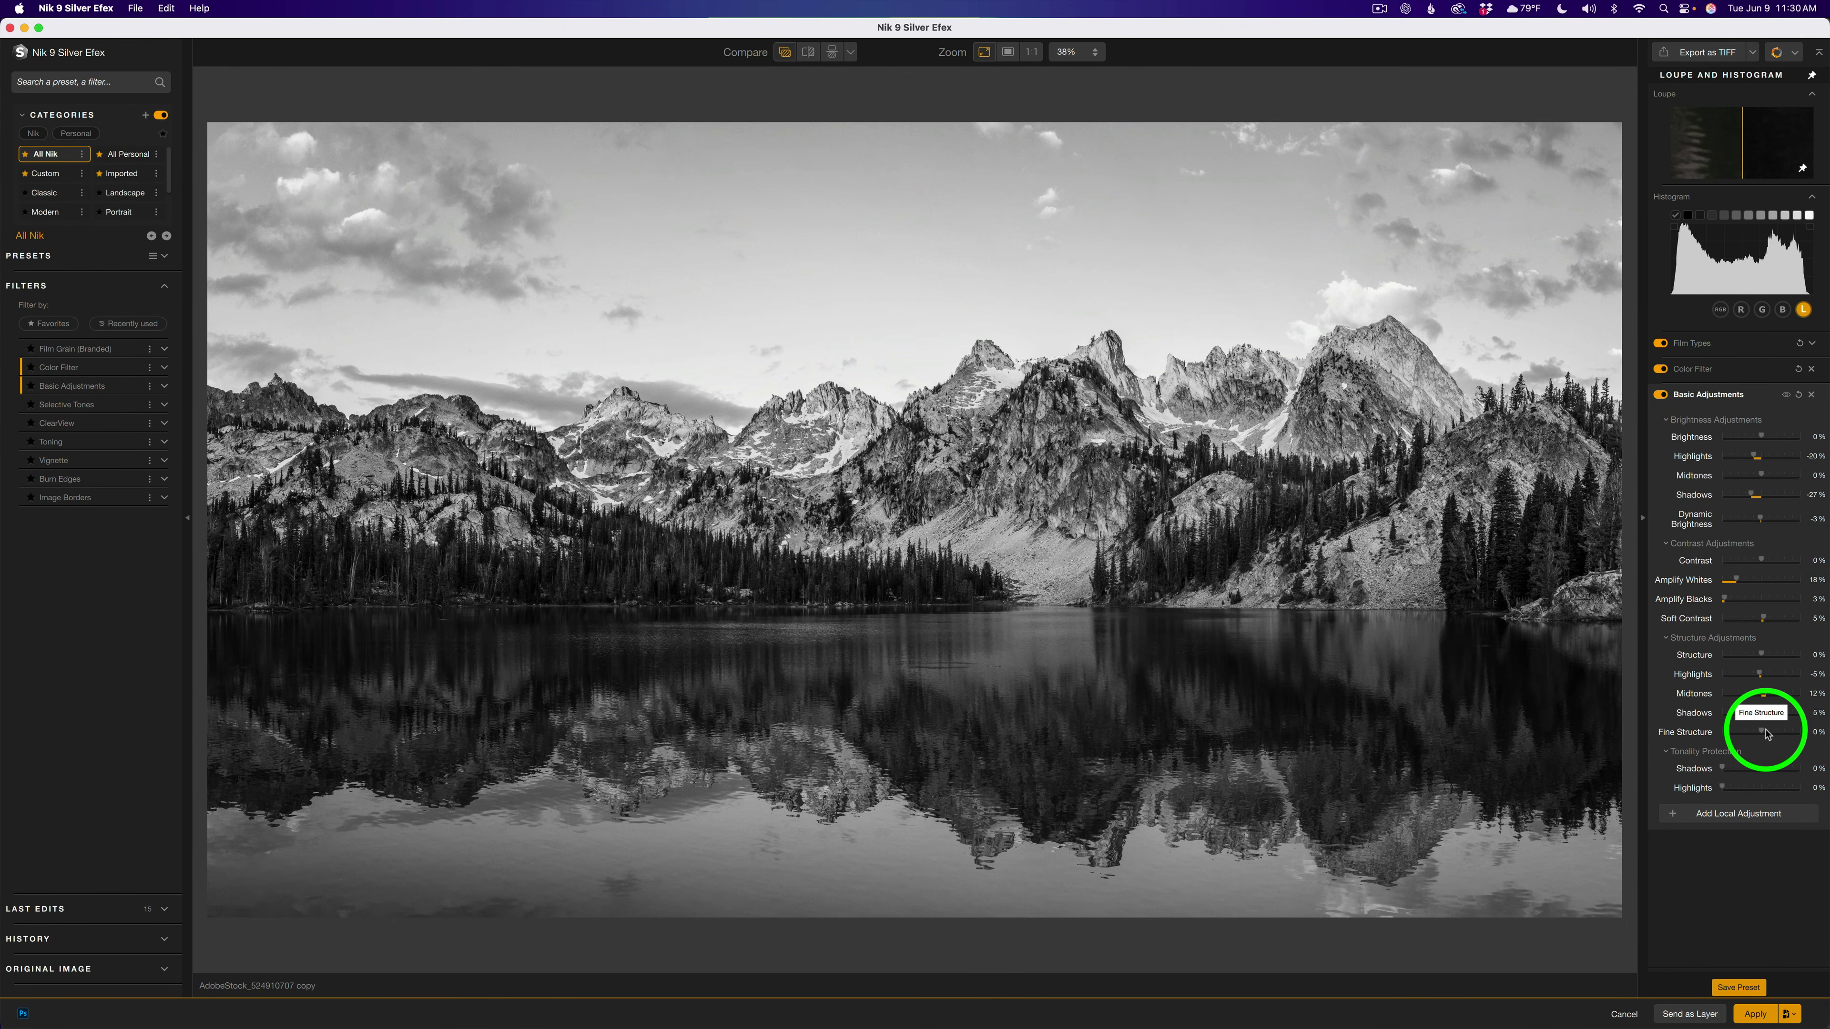
{"action": "mouse_move", "coordinate": [1762, 734]}
{"action": "left_mouse_down"}
{"action": "mouse_move", "coordinate": [1794, 737]}
{"action": "mouse_move", "coordinate": [1735, 738]}
{"action": "mouse_move", "coordinate": [1768, 740]}
{"action": "left_mouse_up"}
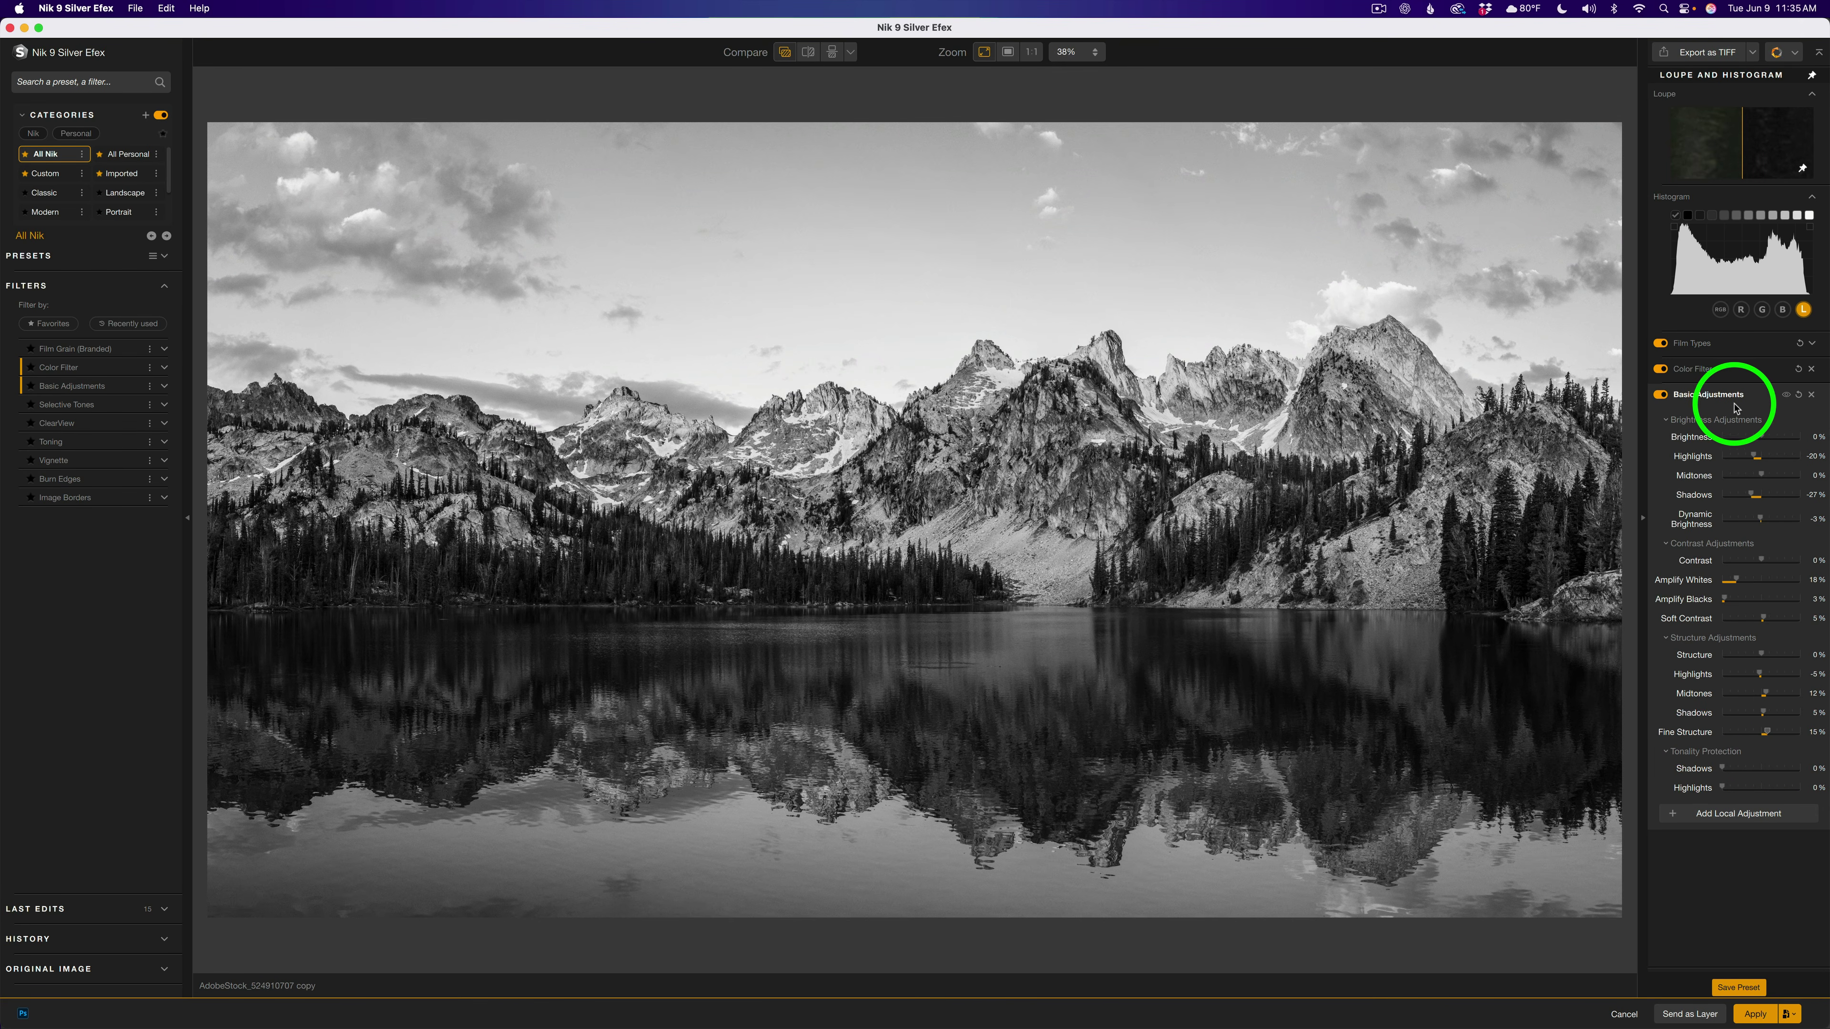
- Add a luminosity mask to Basic Adjustments by sampling the dark lake reflection, and set Structure to 20 %
{"action": "left_click", "coordinate": [1731, 817]}
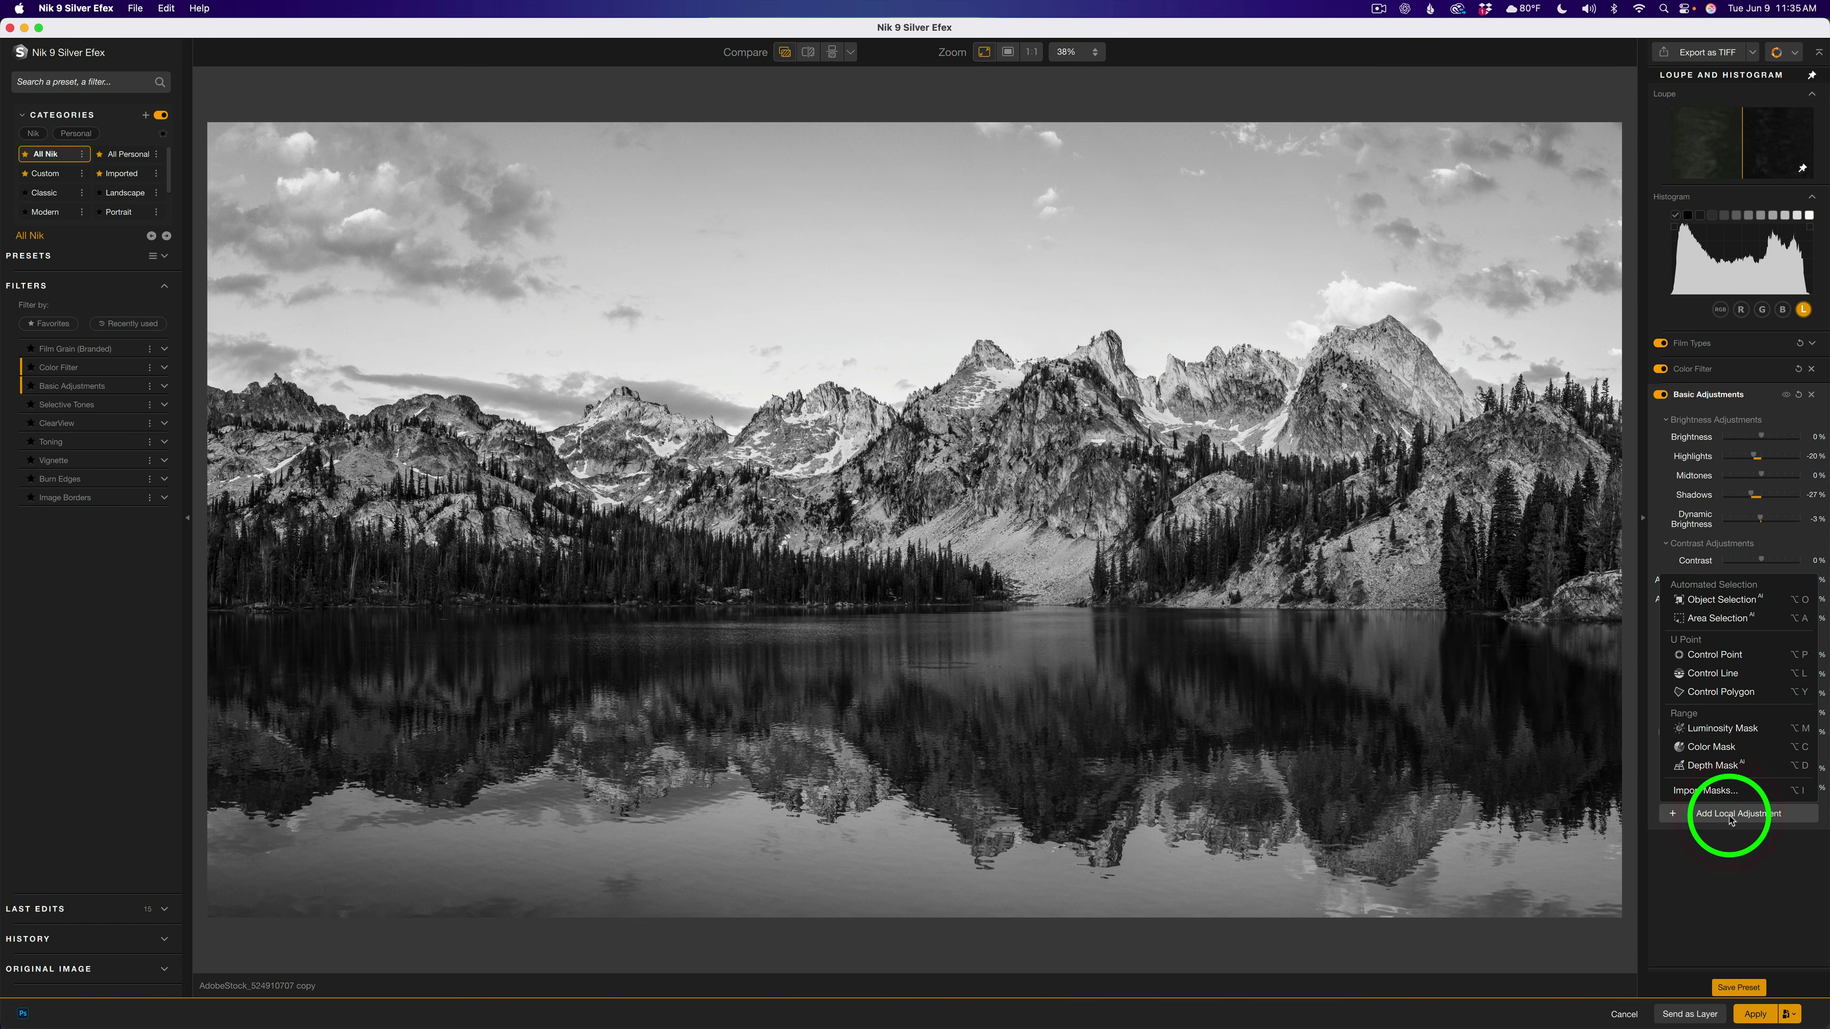
{"action": "left_click", "coordinate": [1720, 730]}
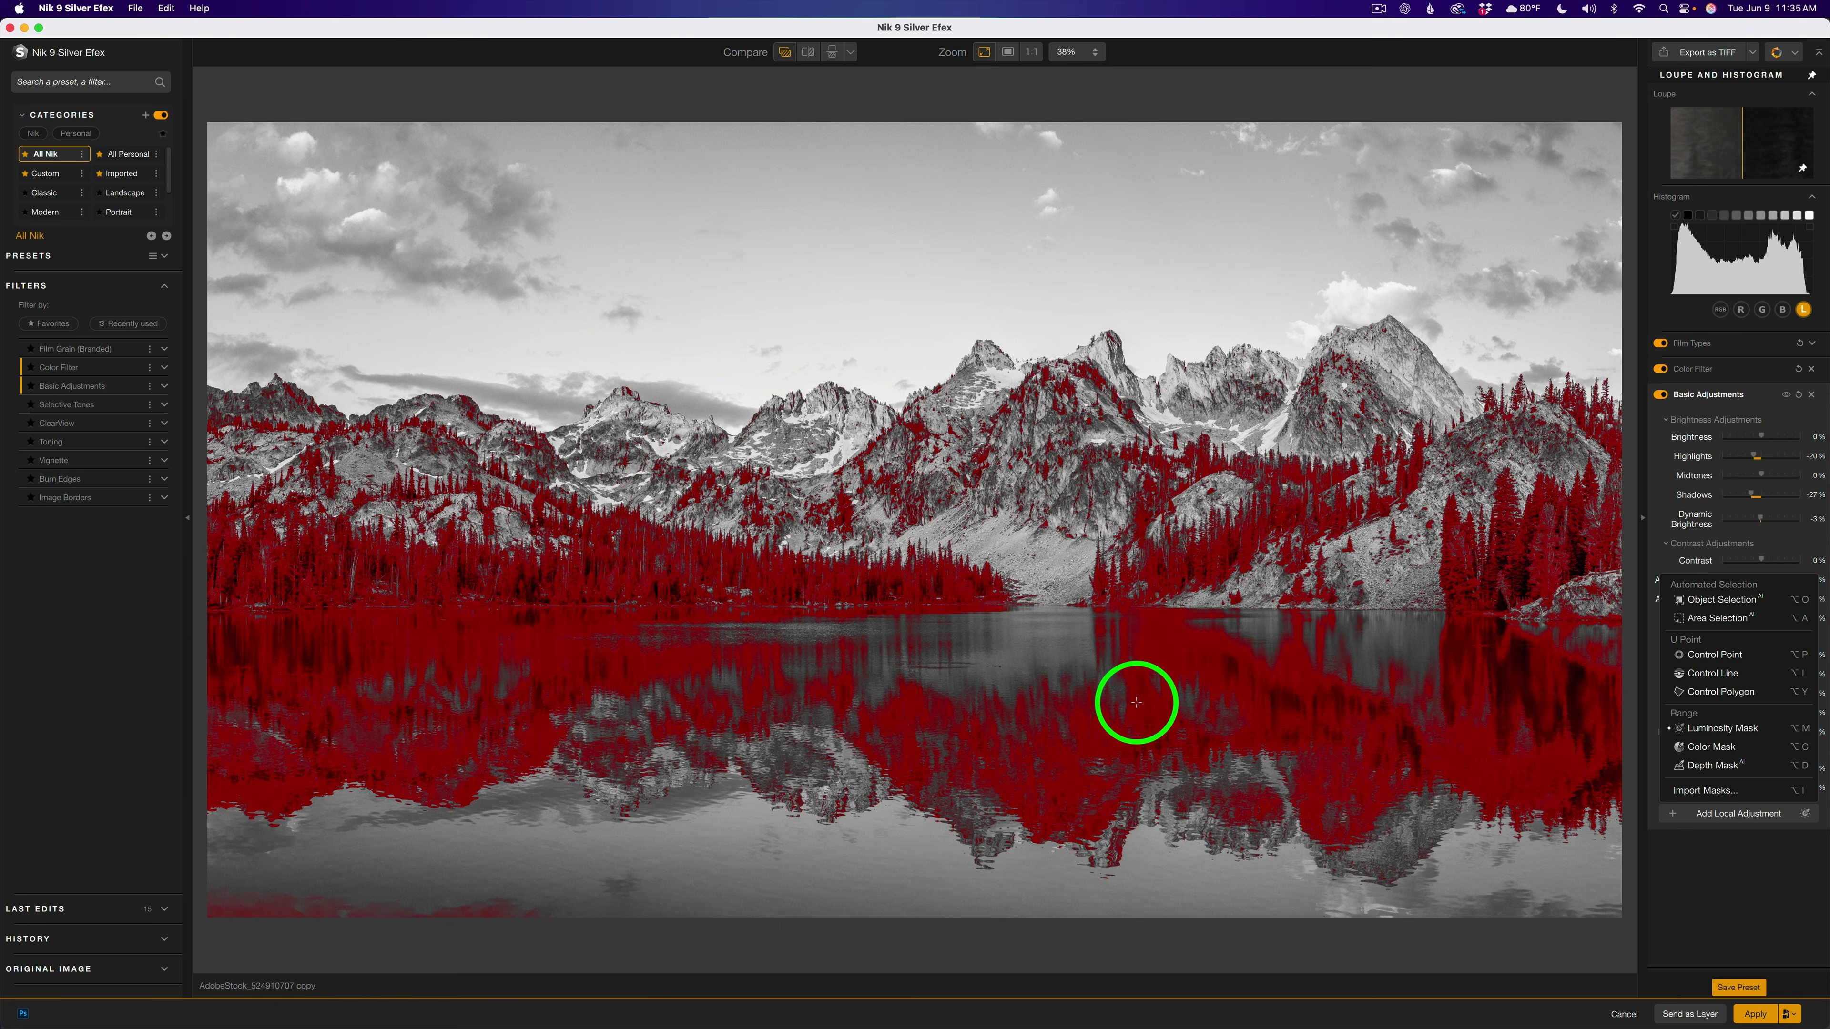
{"action": "left_click", "coordinate": [1136, 702]}
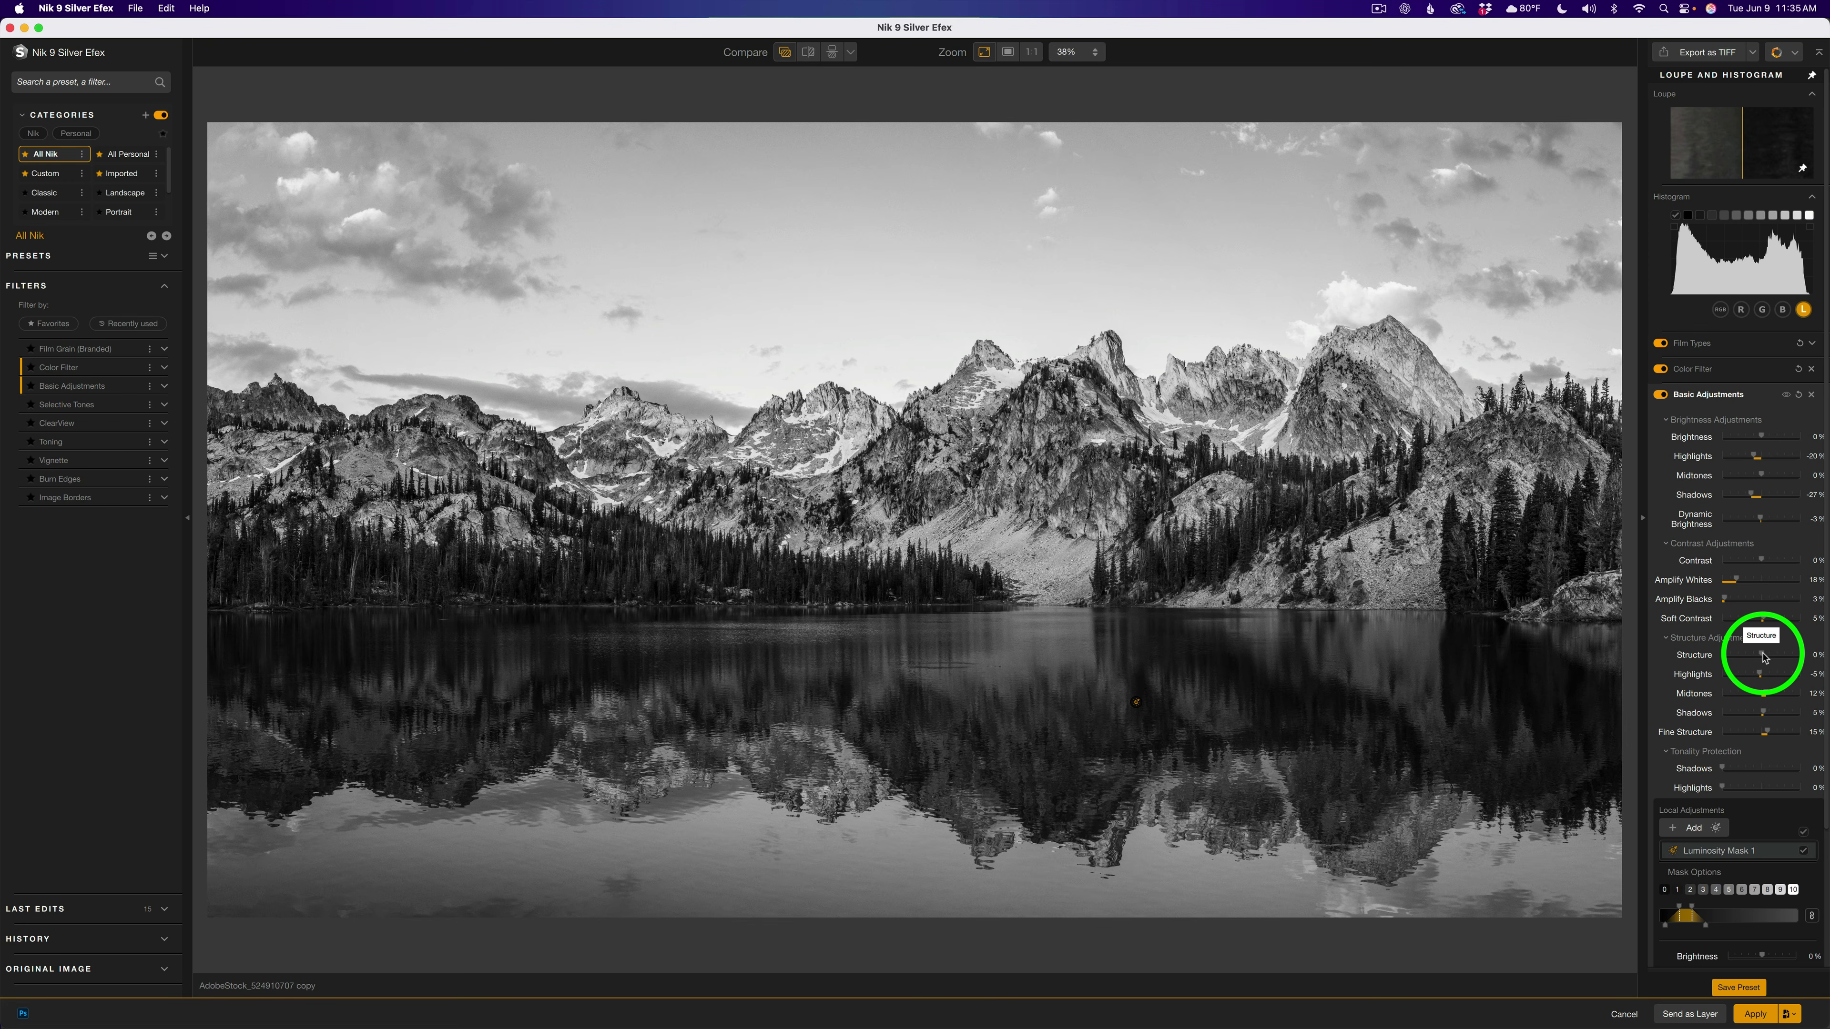
{"action": "left_click_drag", "start_coordinate": [1764, 656], "coordinate": [1772, 658]}
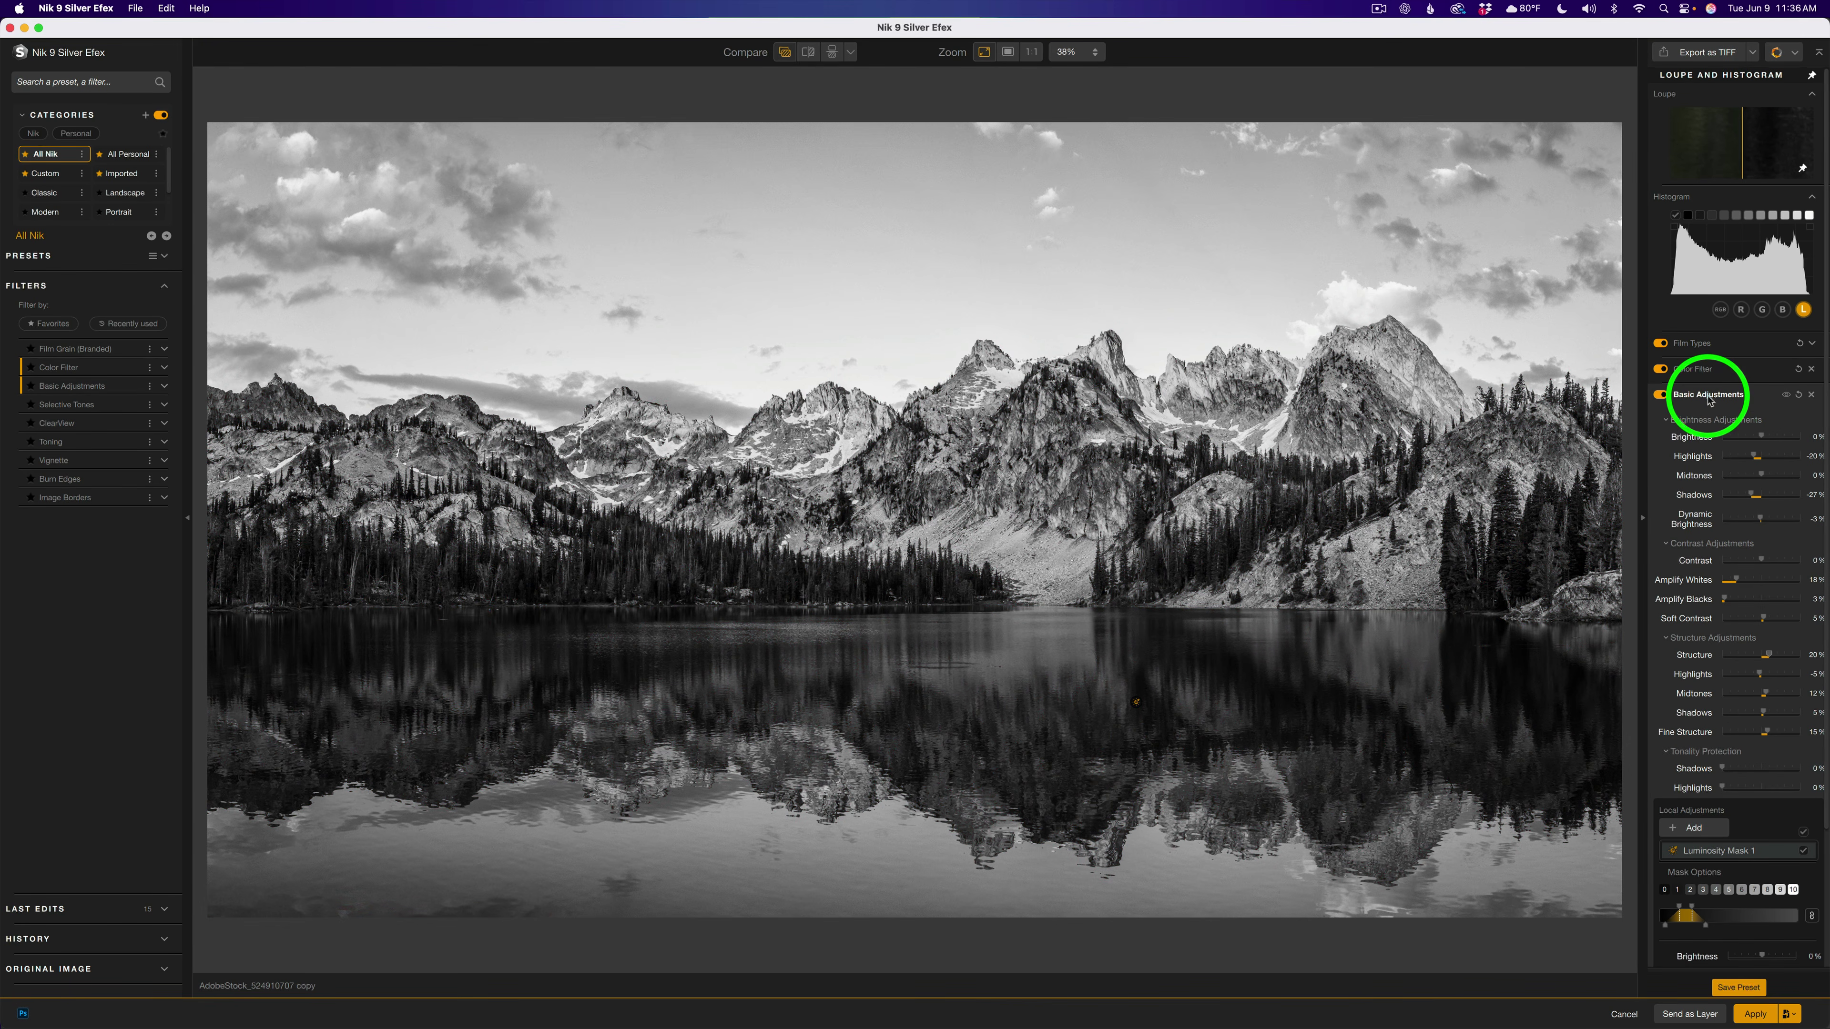
- Compare the photo with and without Basic Adjustments, examine the luminosity mask's tonal range, and collapse the filter's settings
{"action": "left_click", "coordinate": [1662, 395]}
{"action": "left_click", "coordinate": [1663, 395]}
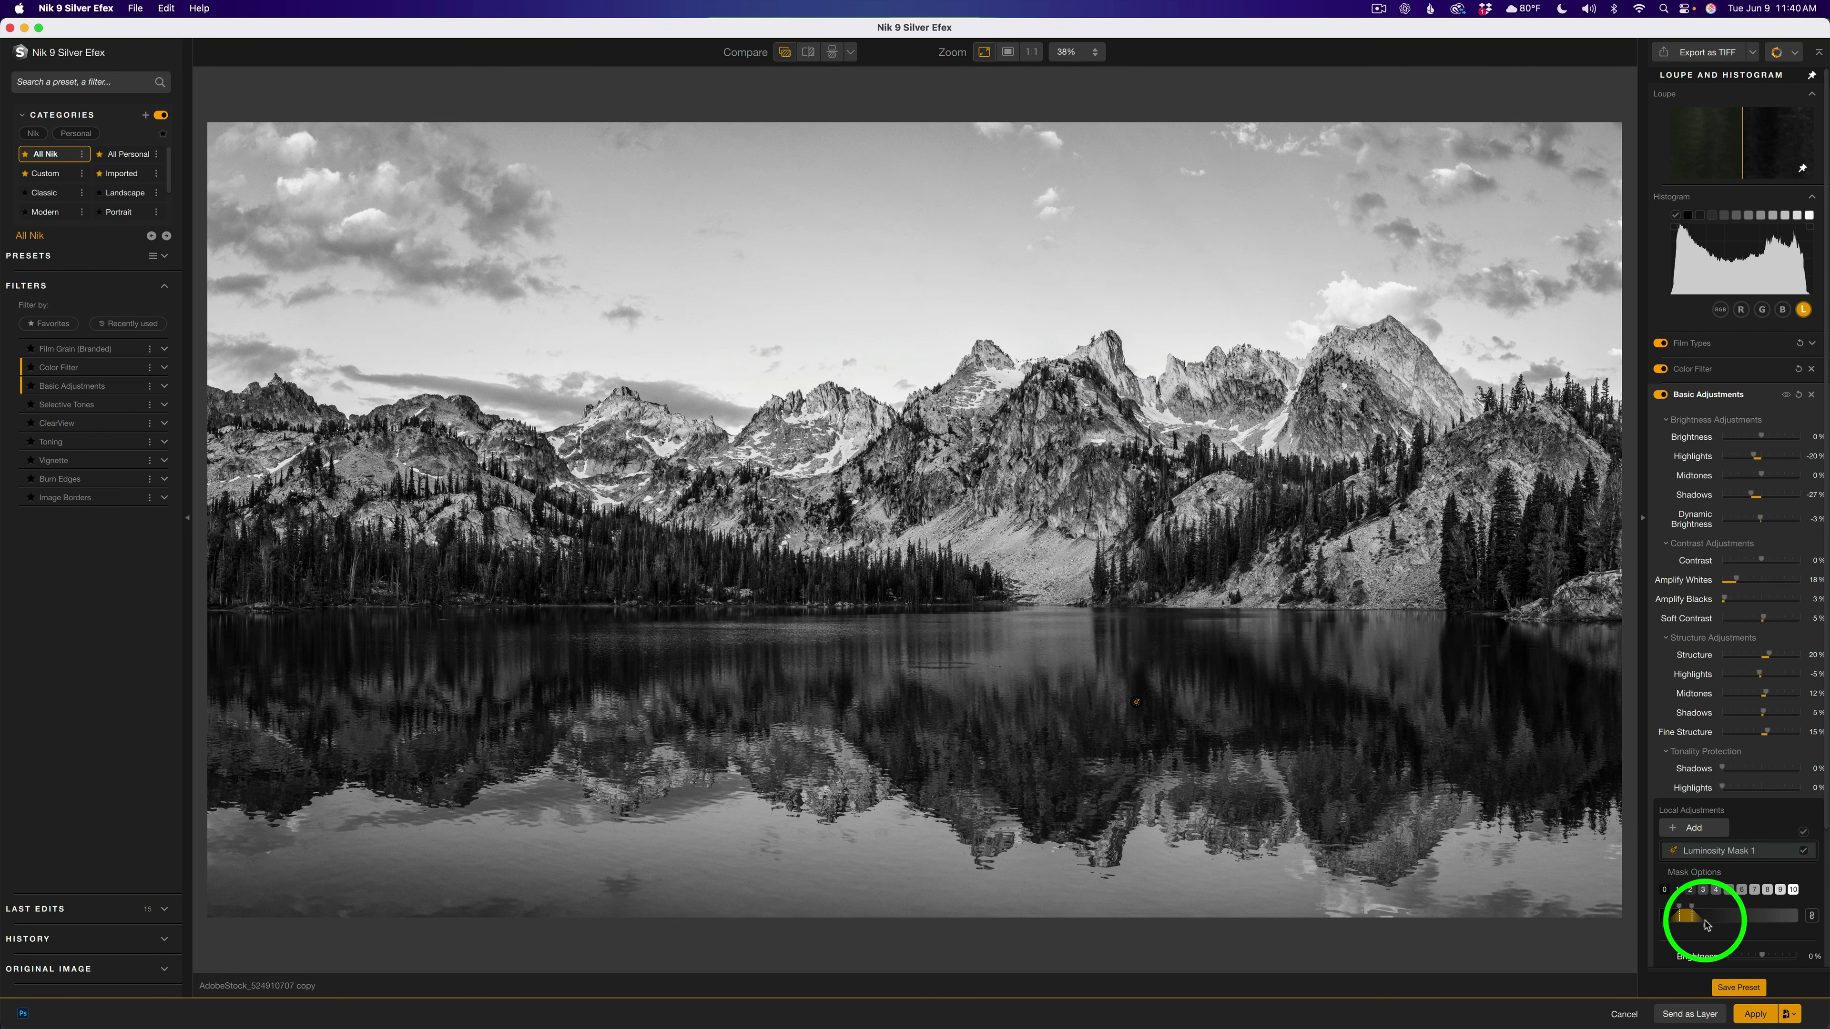
{"action": "left_click_drag", "start_coordinate": [1682, 914], "coordinate": [1699, 914]}
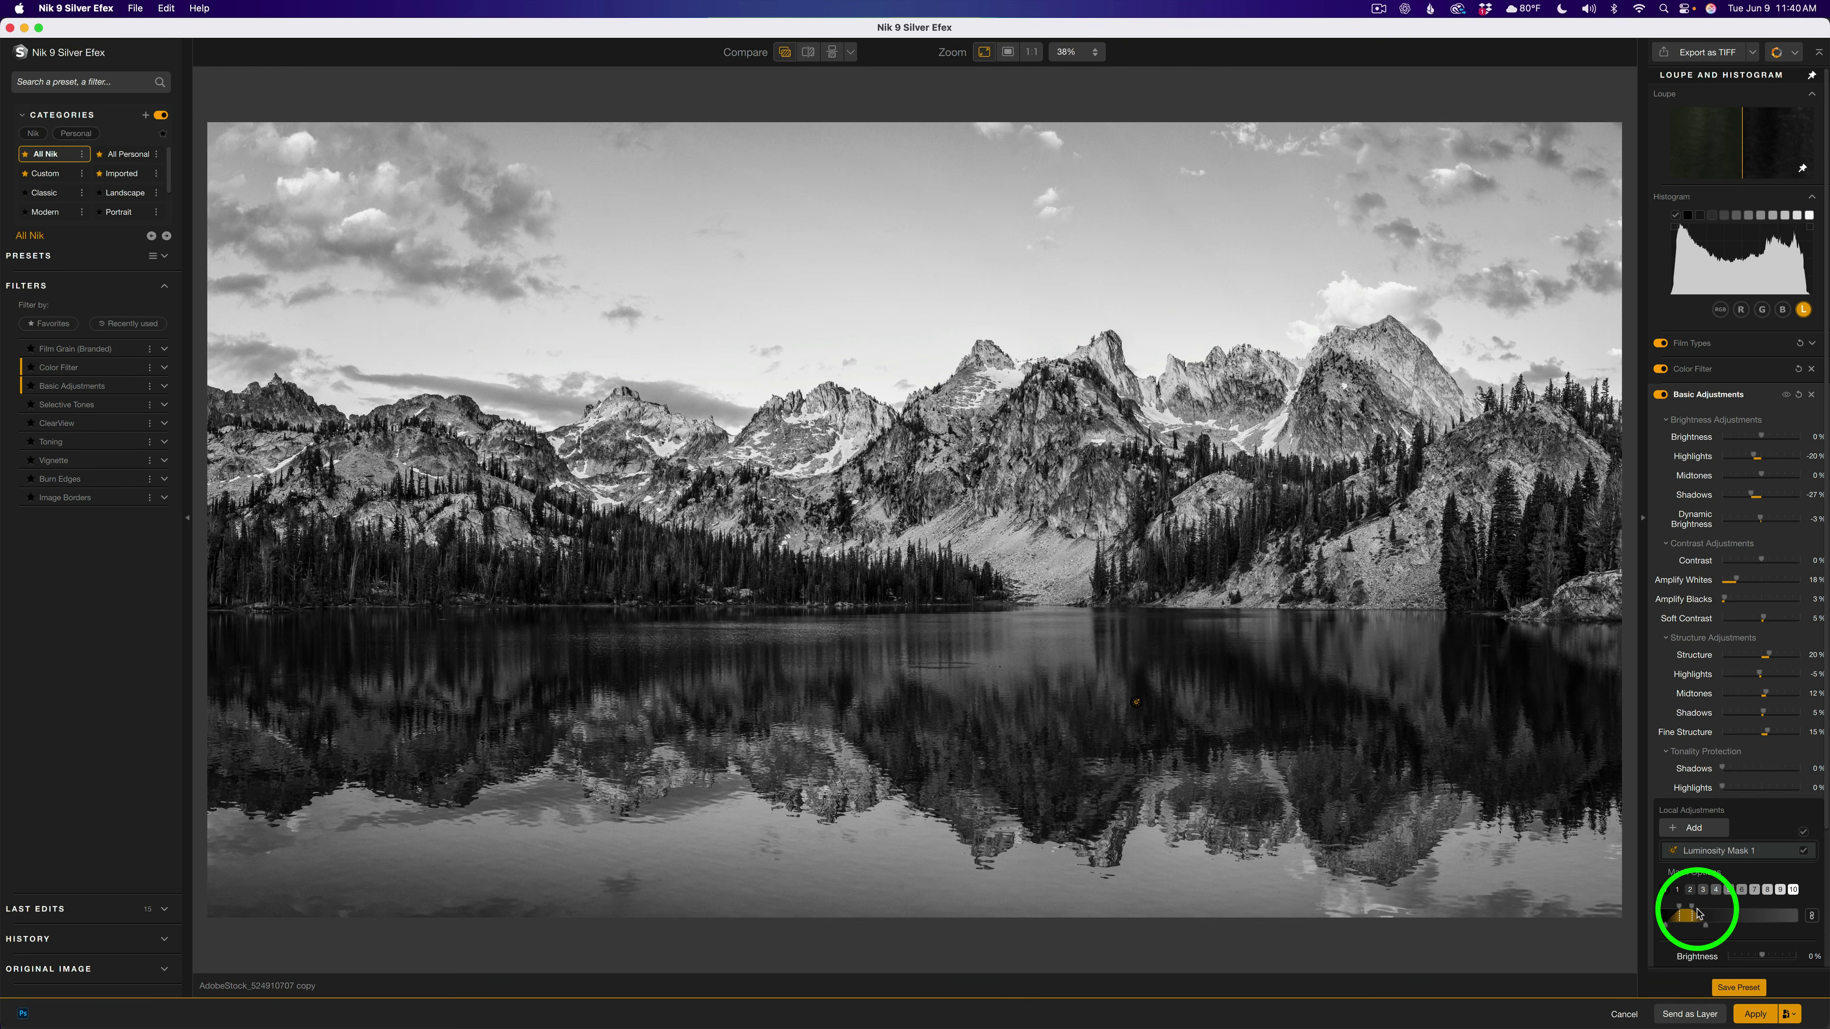
{"action": "mouse_move", "coordinate": [1155, 720]}
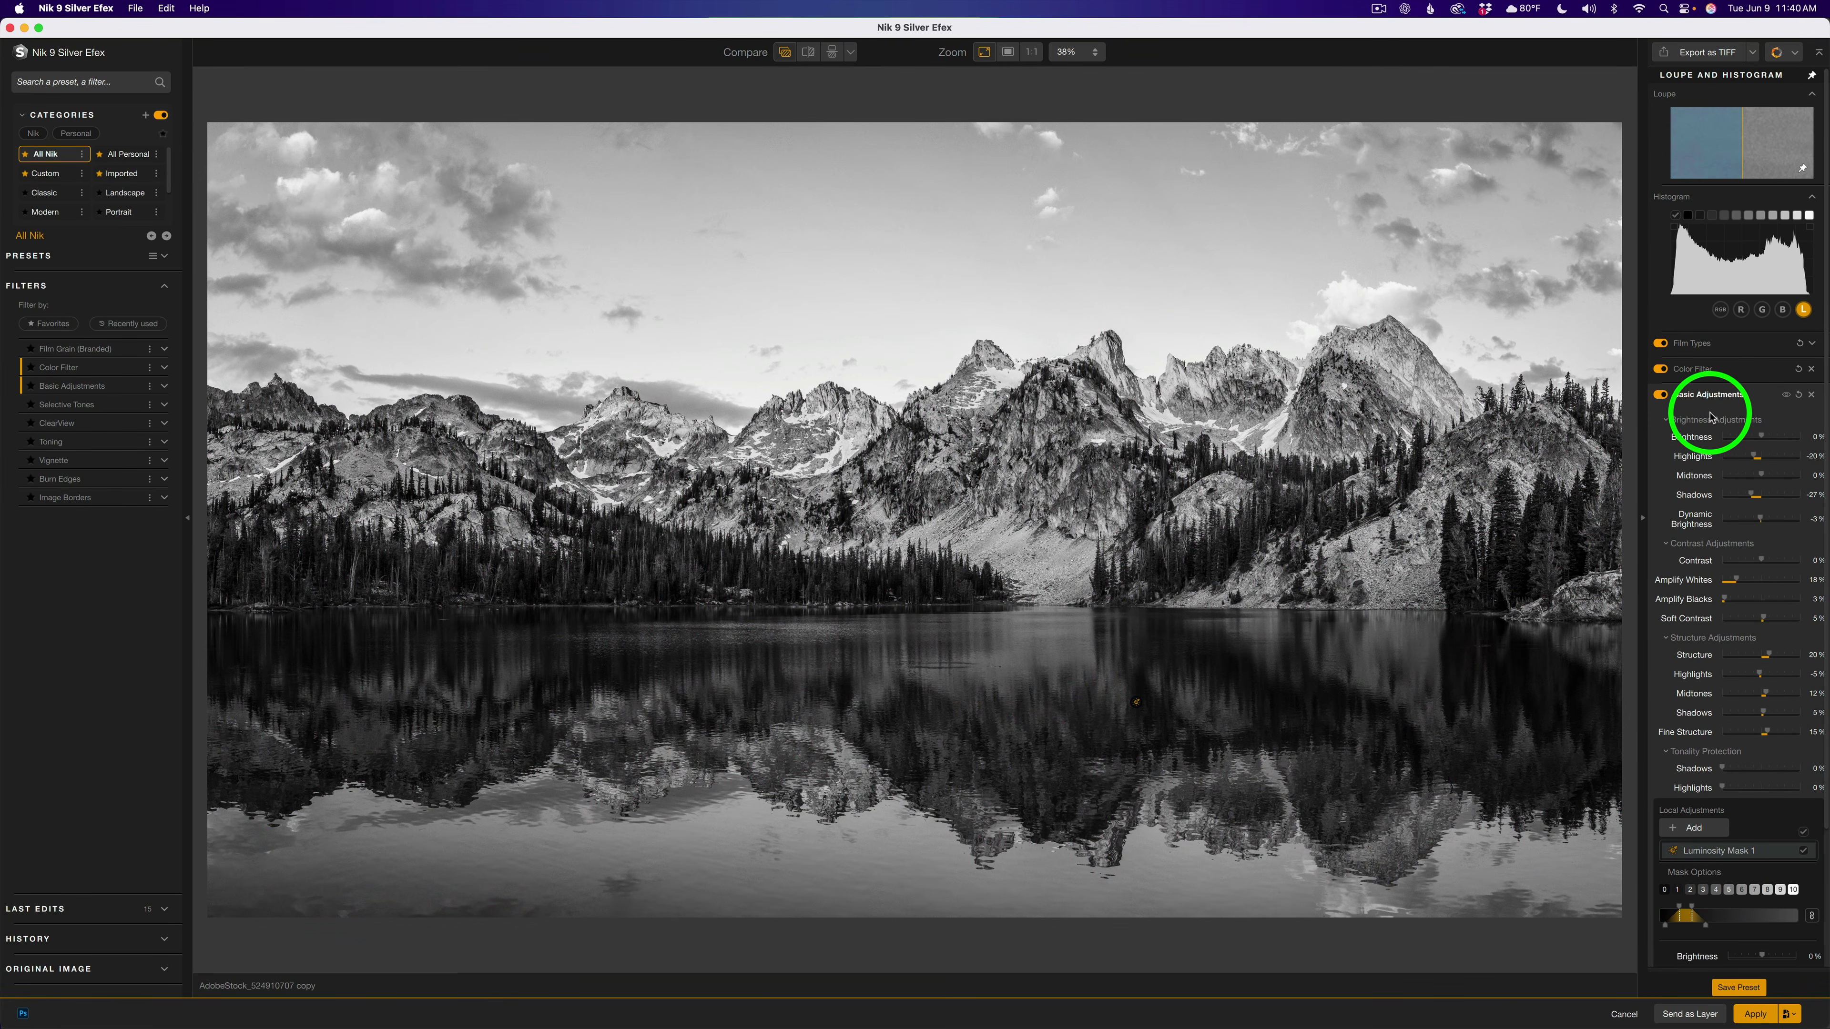
{"action": "left_click", "coordinate": [1737, 397]}
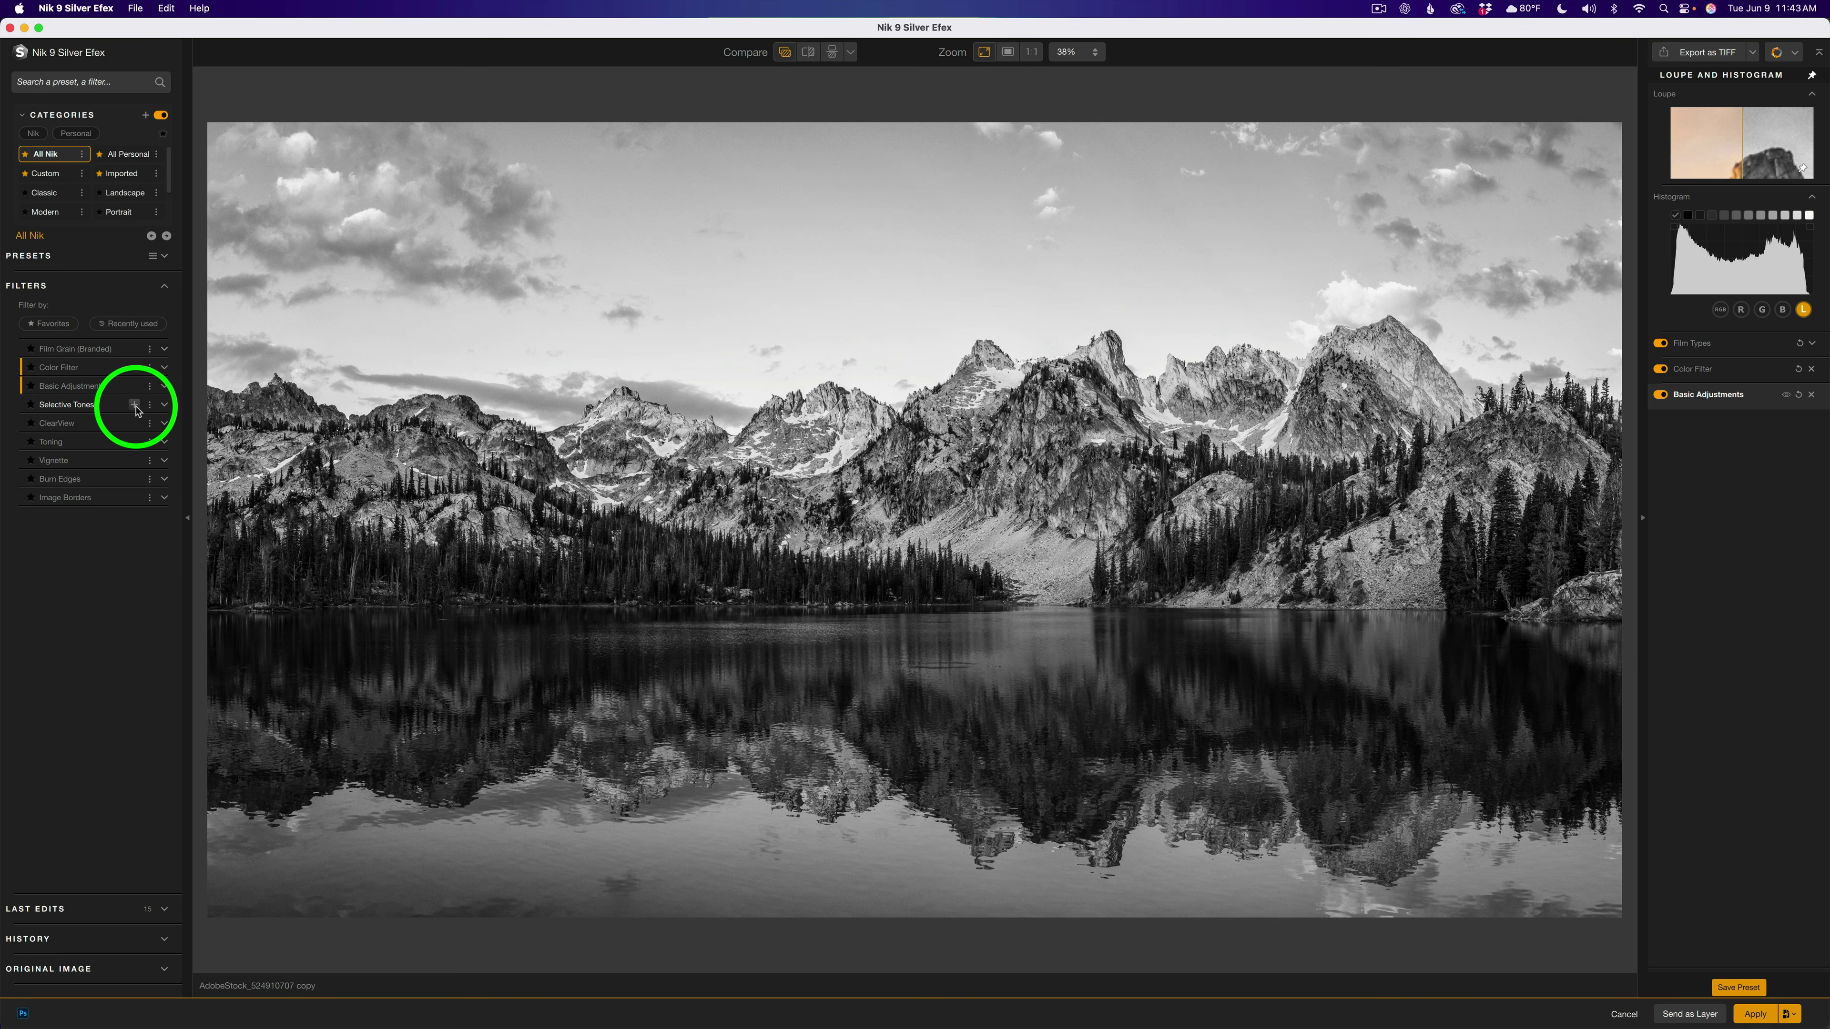
- Add the Selective Tones filter, try Blacks at -29 %, and reset it to 0 %
{"action": "left_click", "coordinate": [135, 405]}
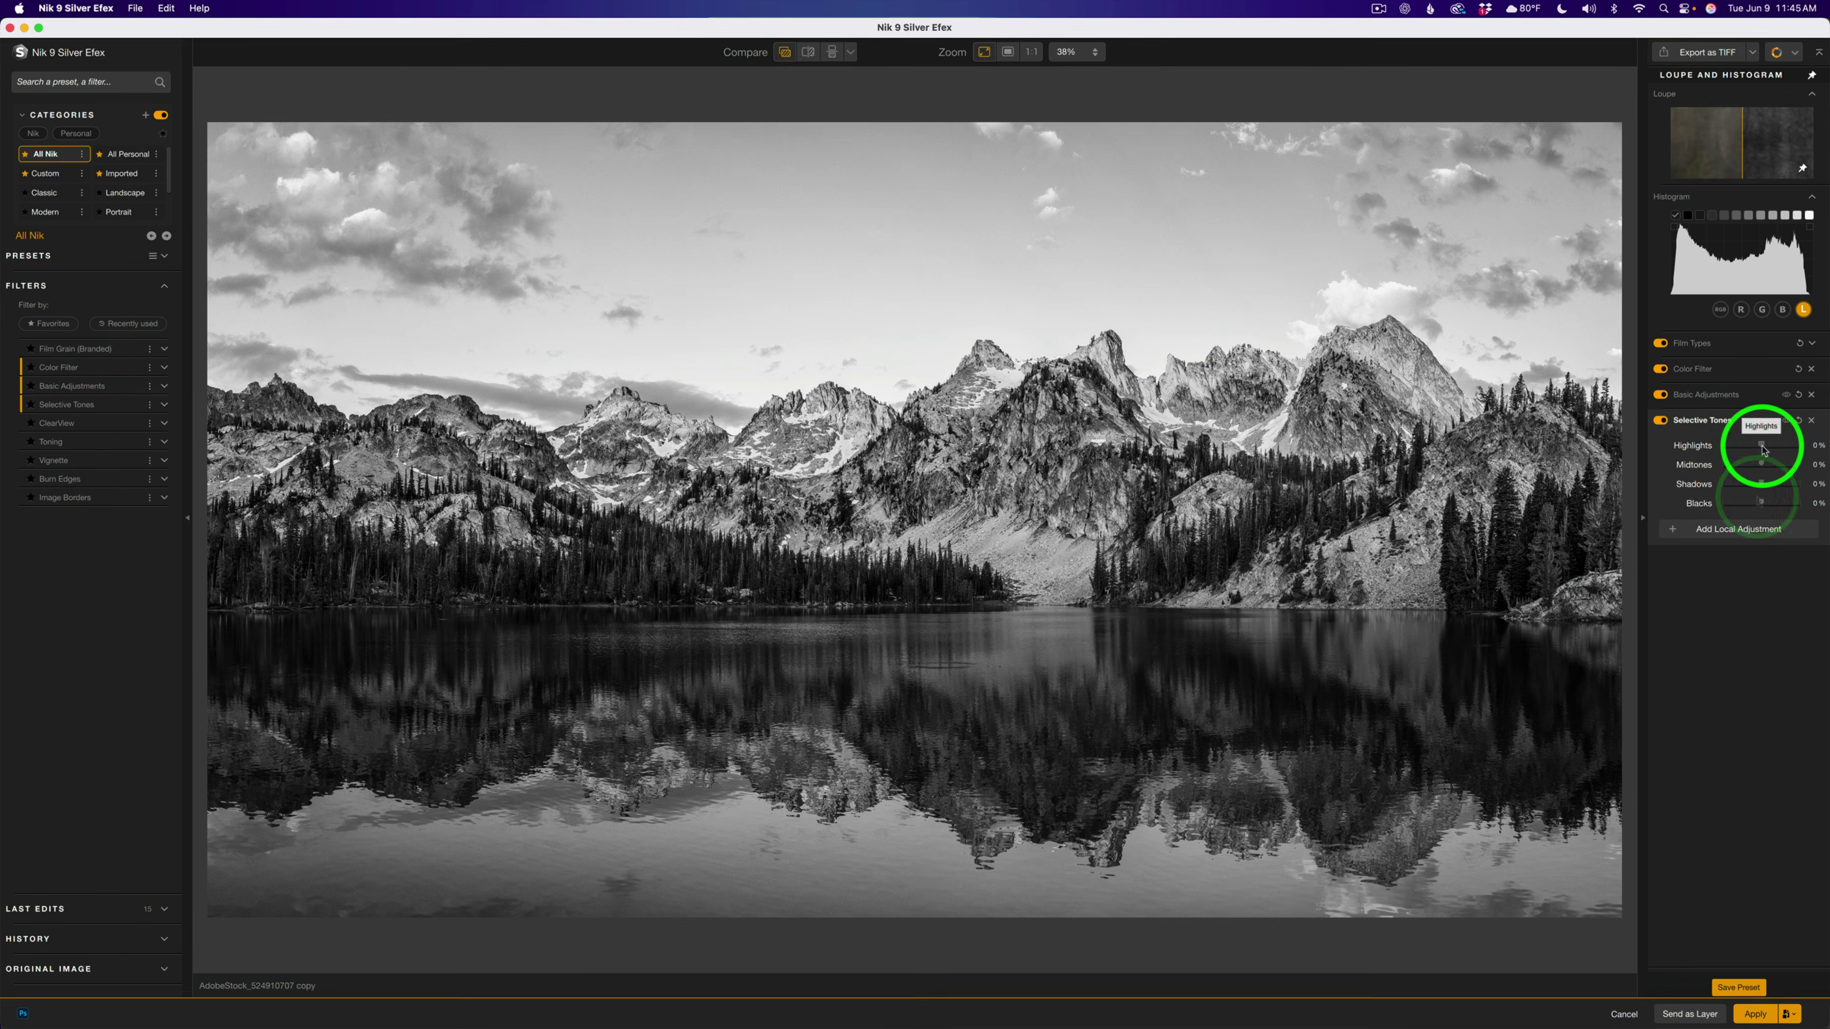
{"action": "left_click_drag", "start_coordinate": [1763, 450], "coordinate": [1752, 506]}
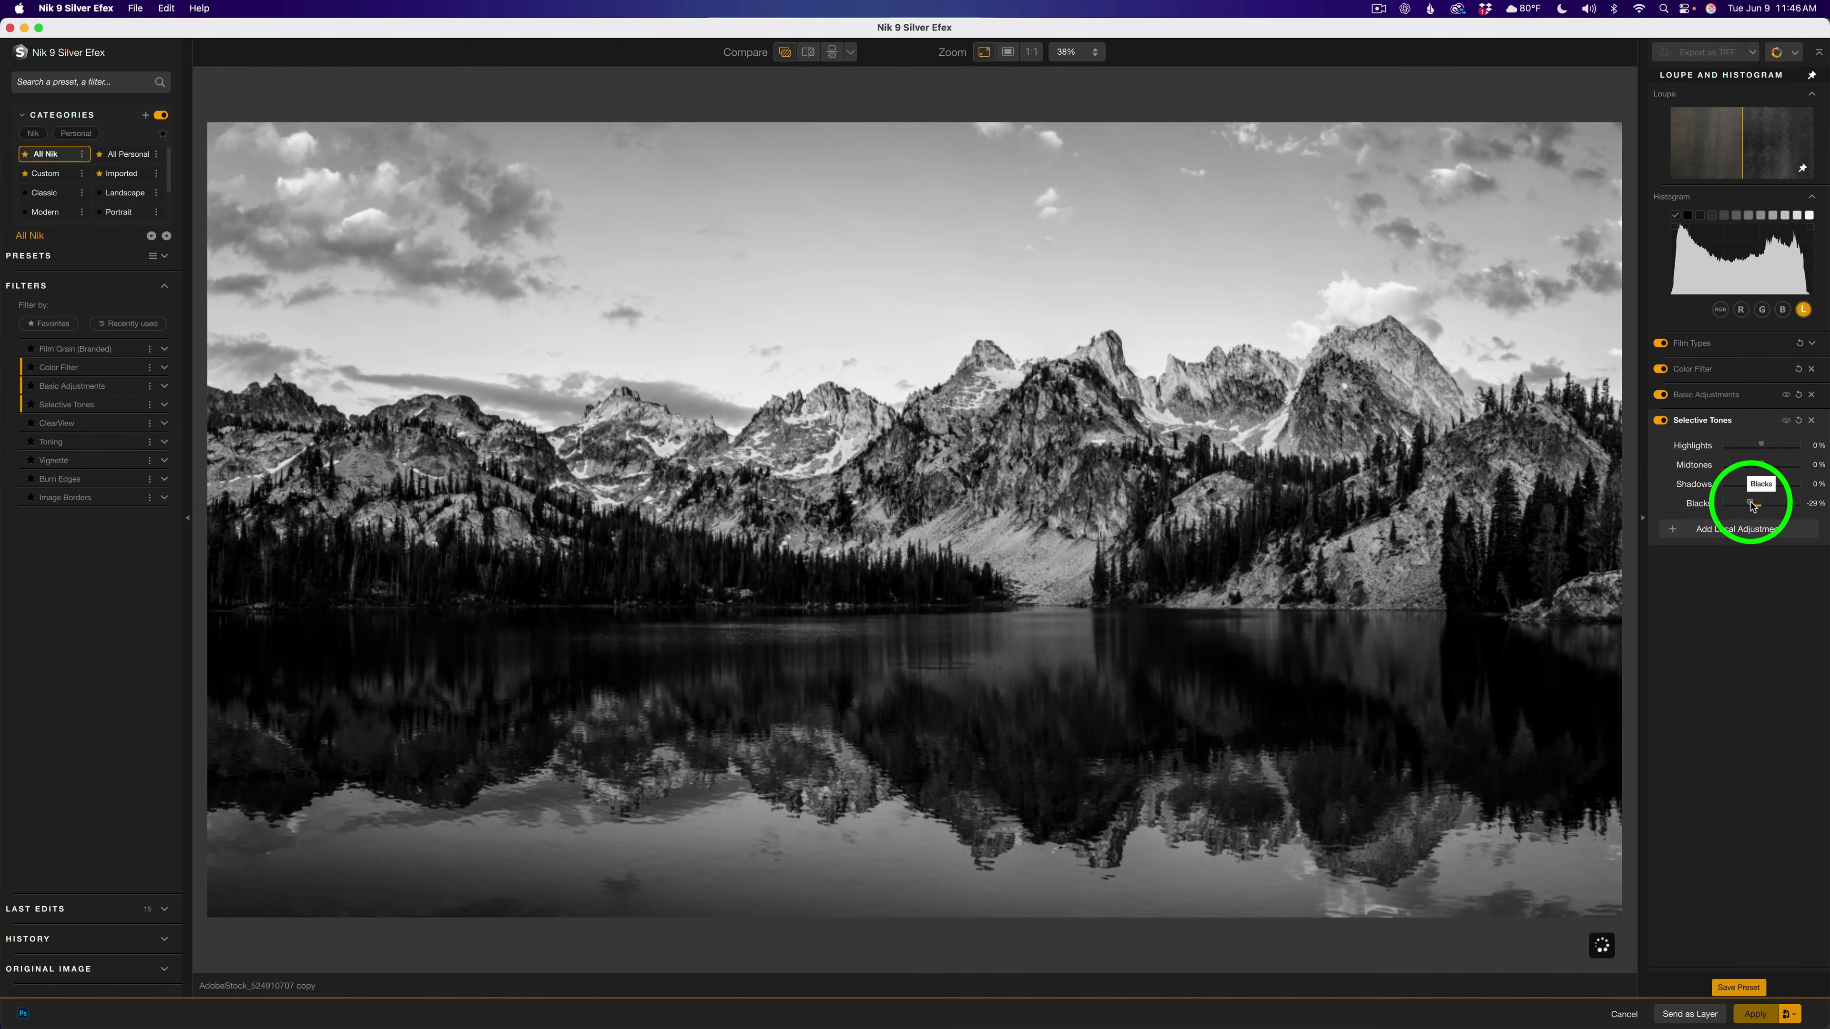
{"action": "double_click", "coordinate": [1752, 504]}
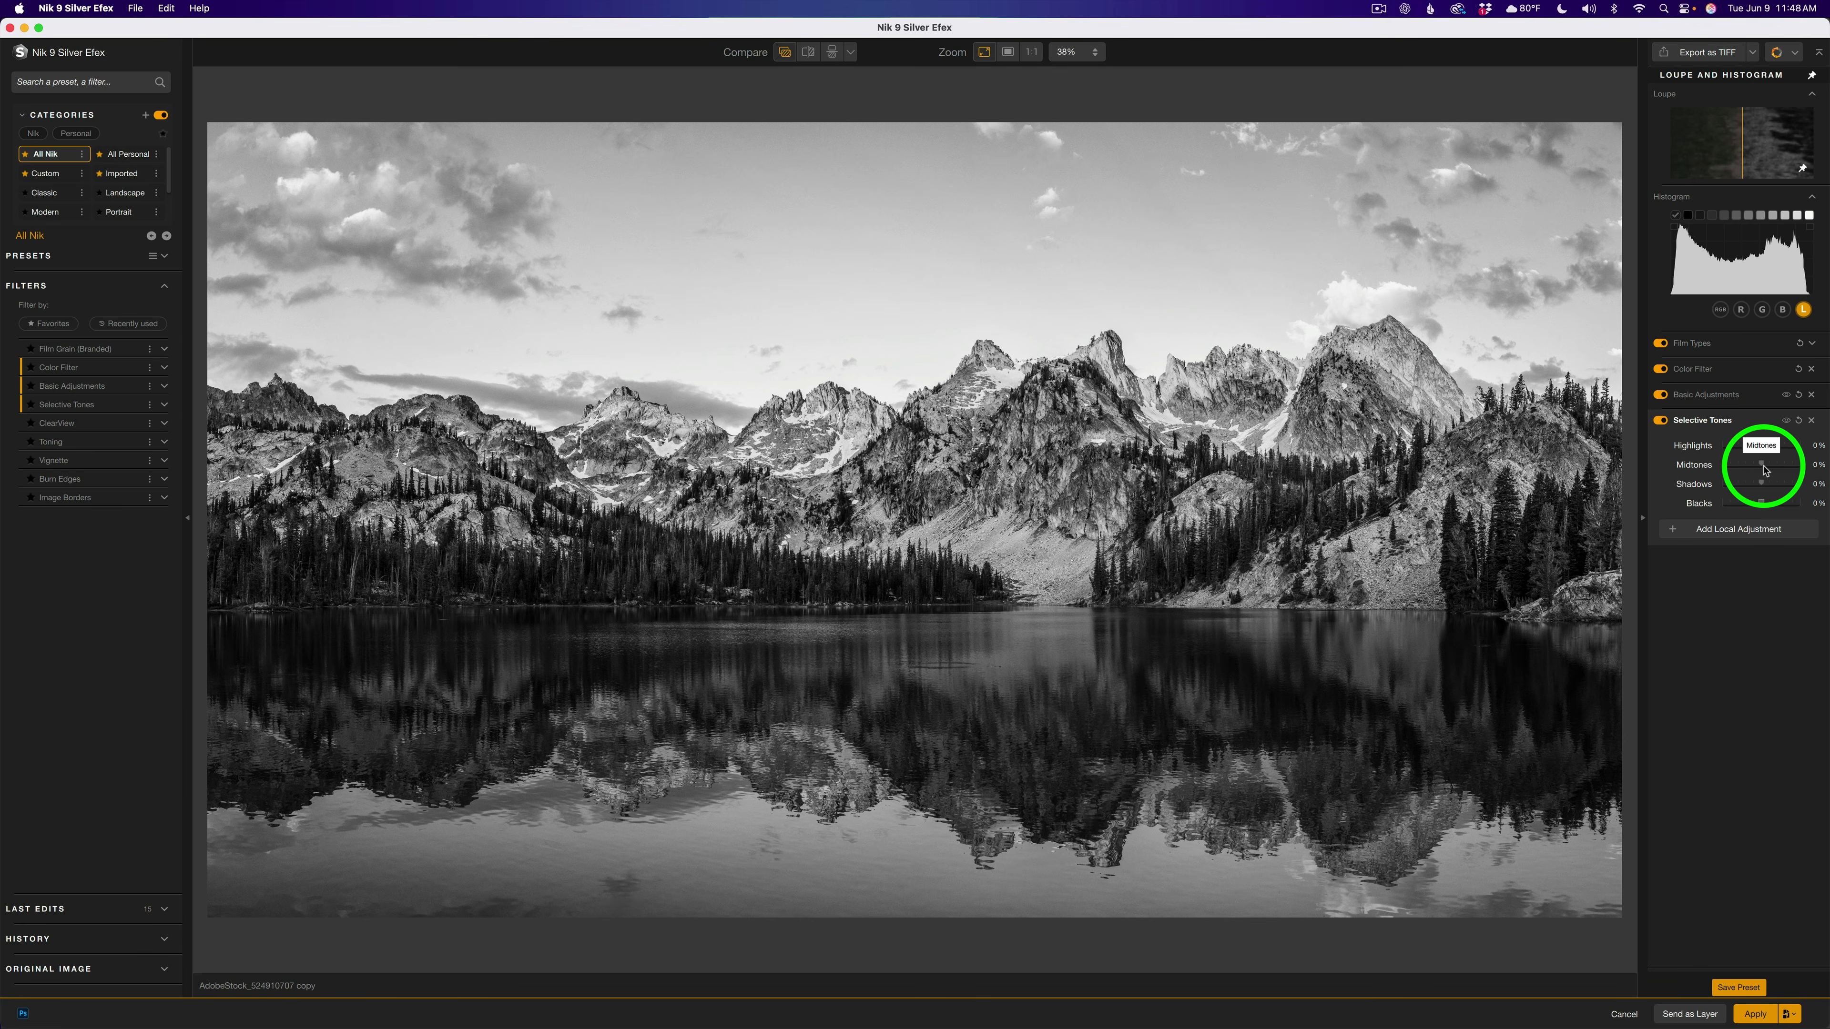
- Set the selective tones' Midtones to 10 % and Shadows to 3 %, and compare the photo with and without the filter
{"action": "left_click_drag", "start_coordinate": [1762, 467], "coordinate": [1765, 467]}
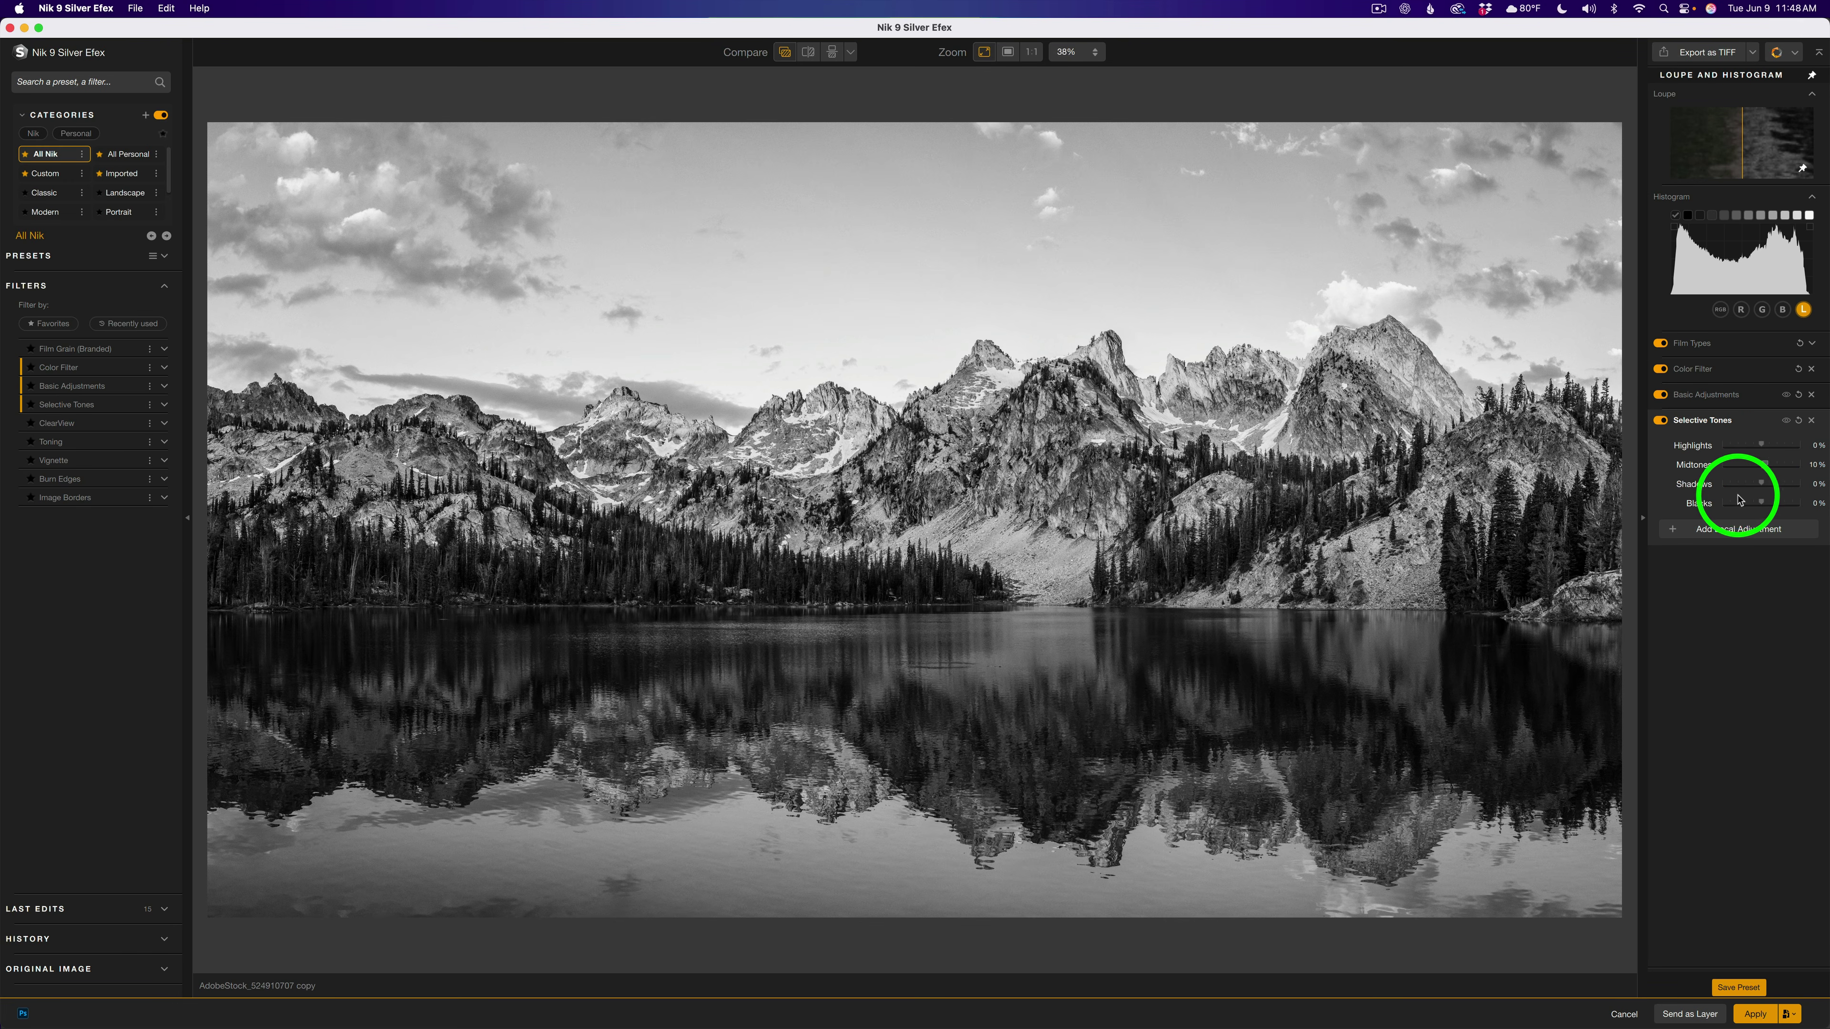
{"action": "left_click", "coordinate": [1702, 486]}
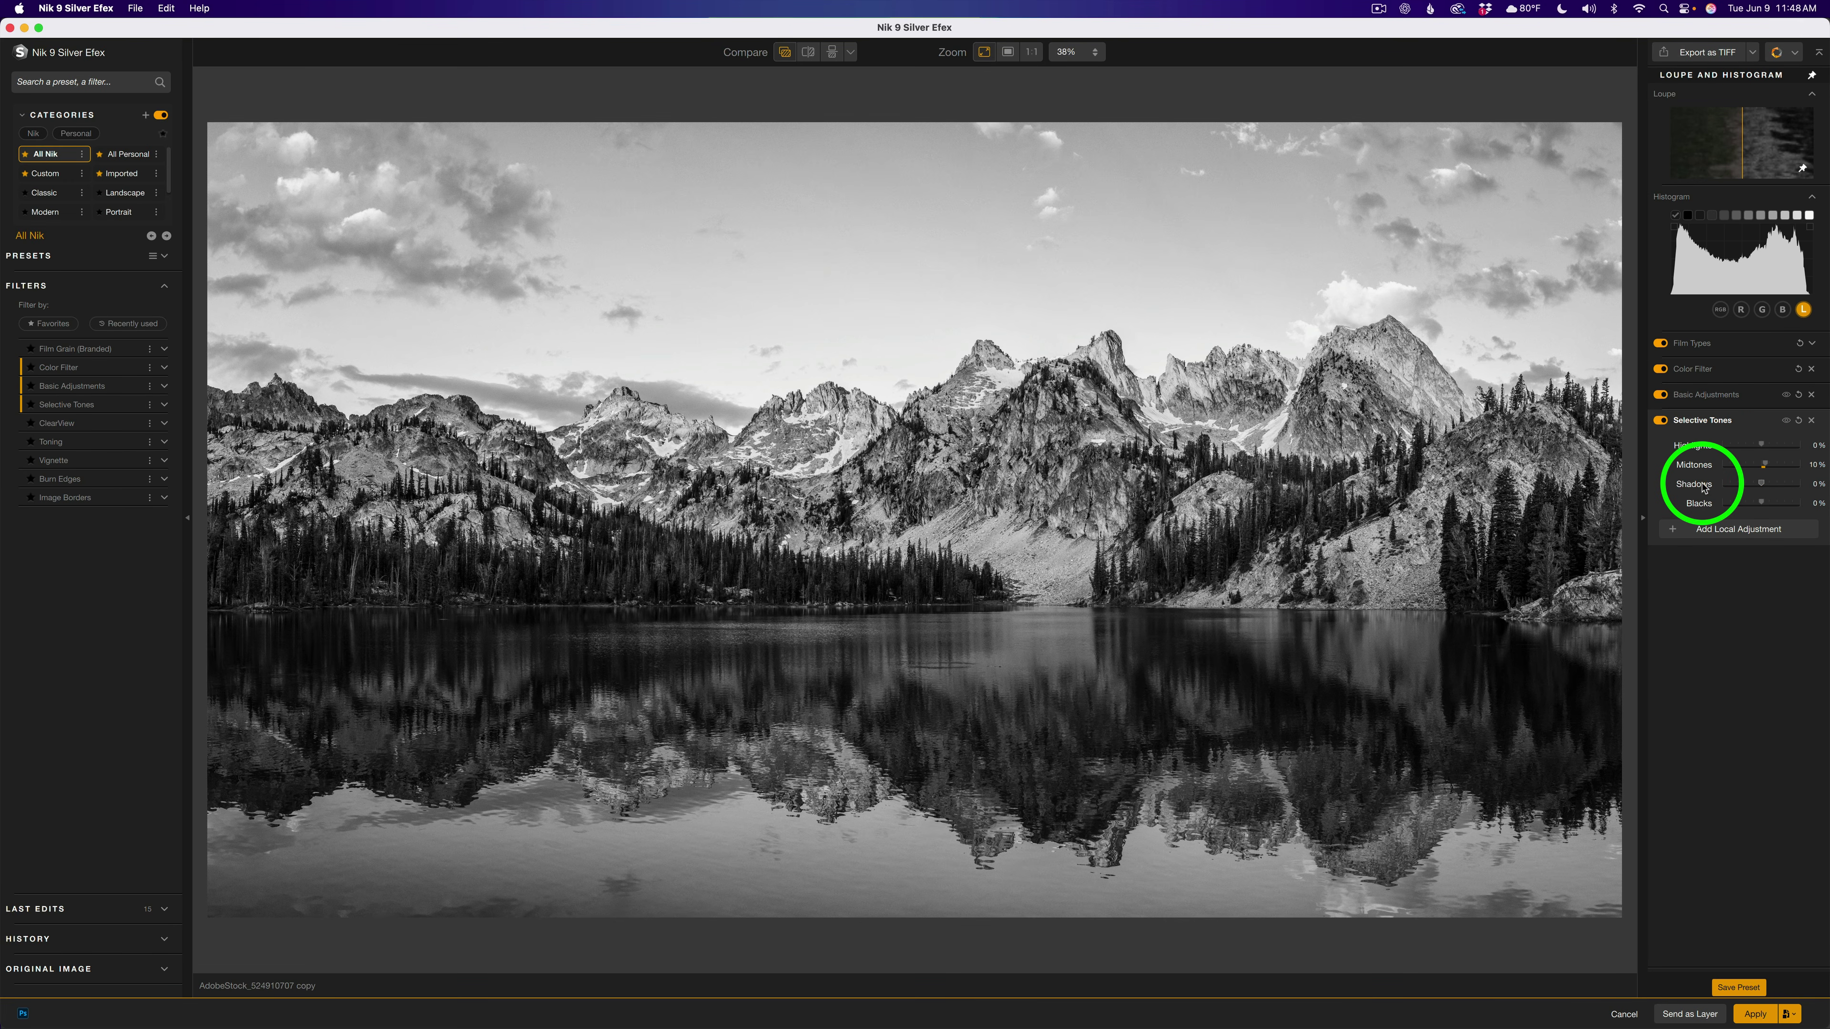
{"action": "key", "text": "Right"}
{"action": "key", "text": "Right"}
{"action": "key", "text": "Right"}
{"action": "key", "text": "Return"}
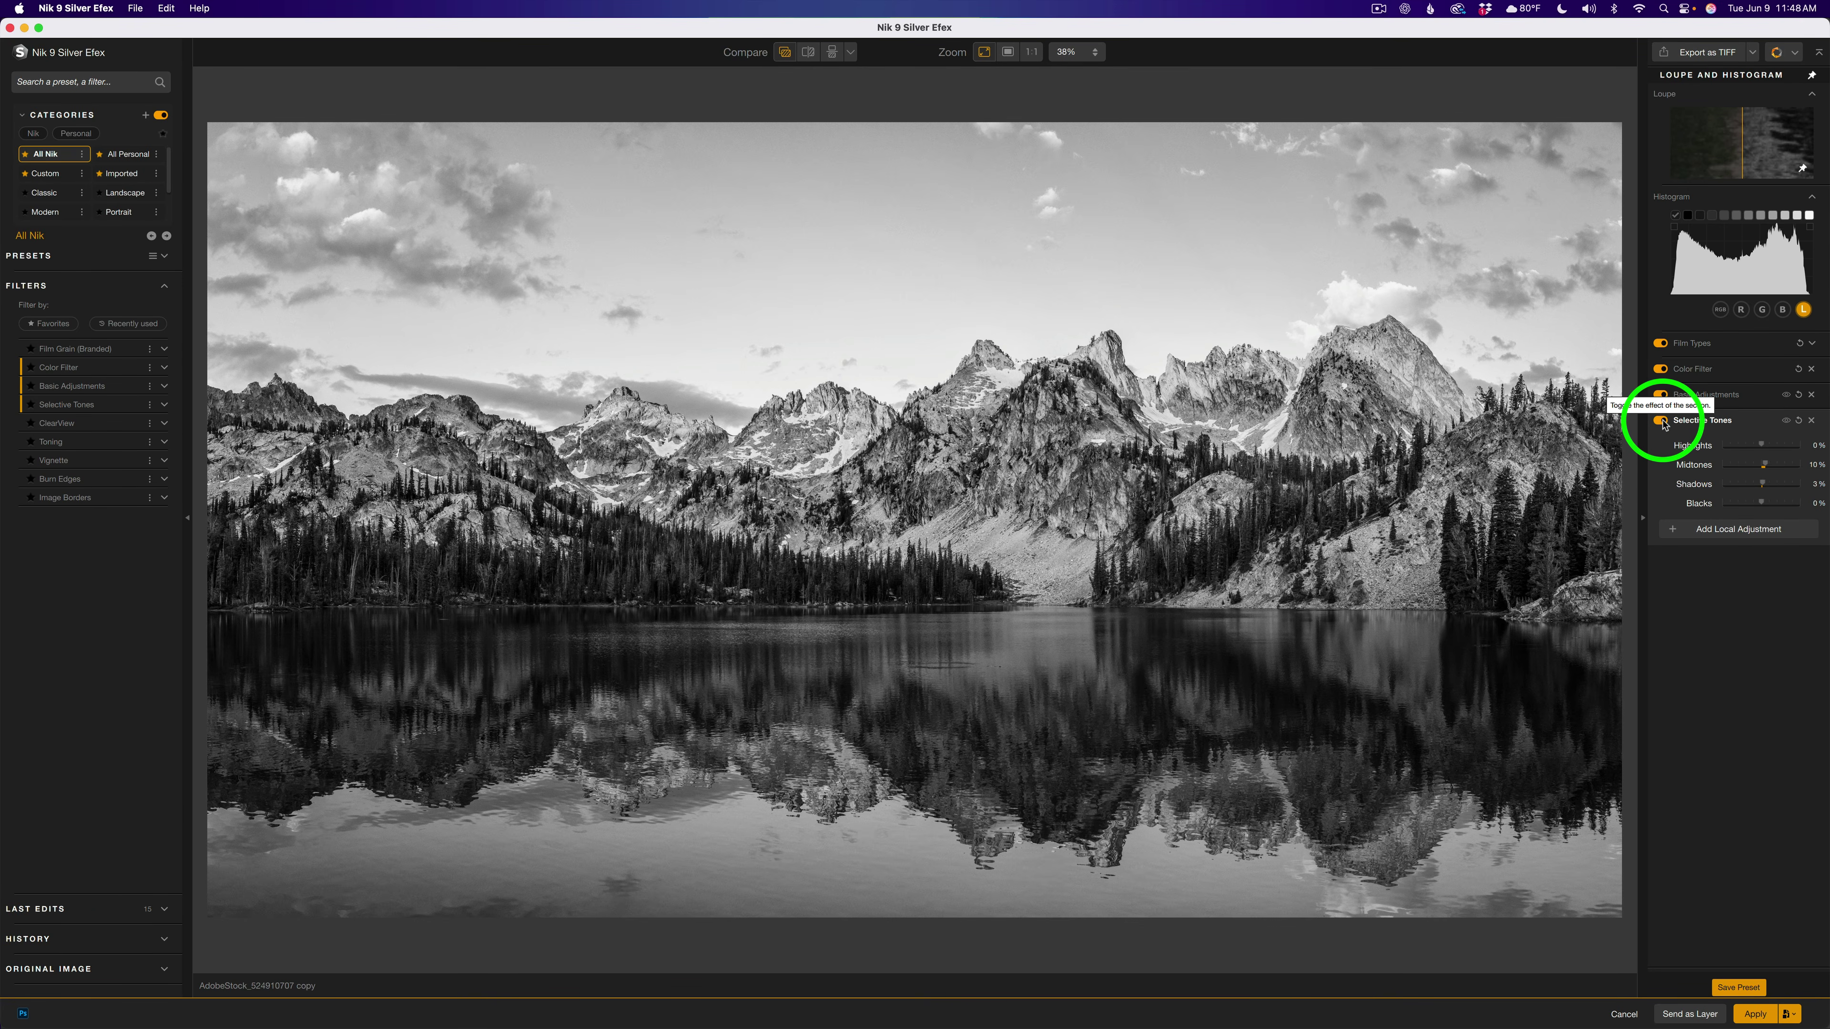
{"action": "left_click", "coordinate": [1661, 420]}
{"action": "left_click", "coordinate": [1662, 421]}
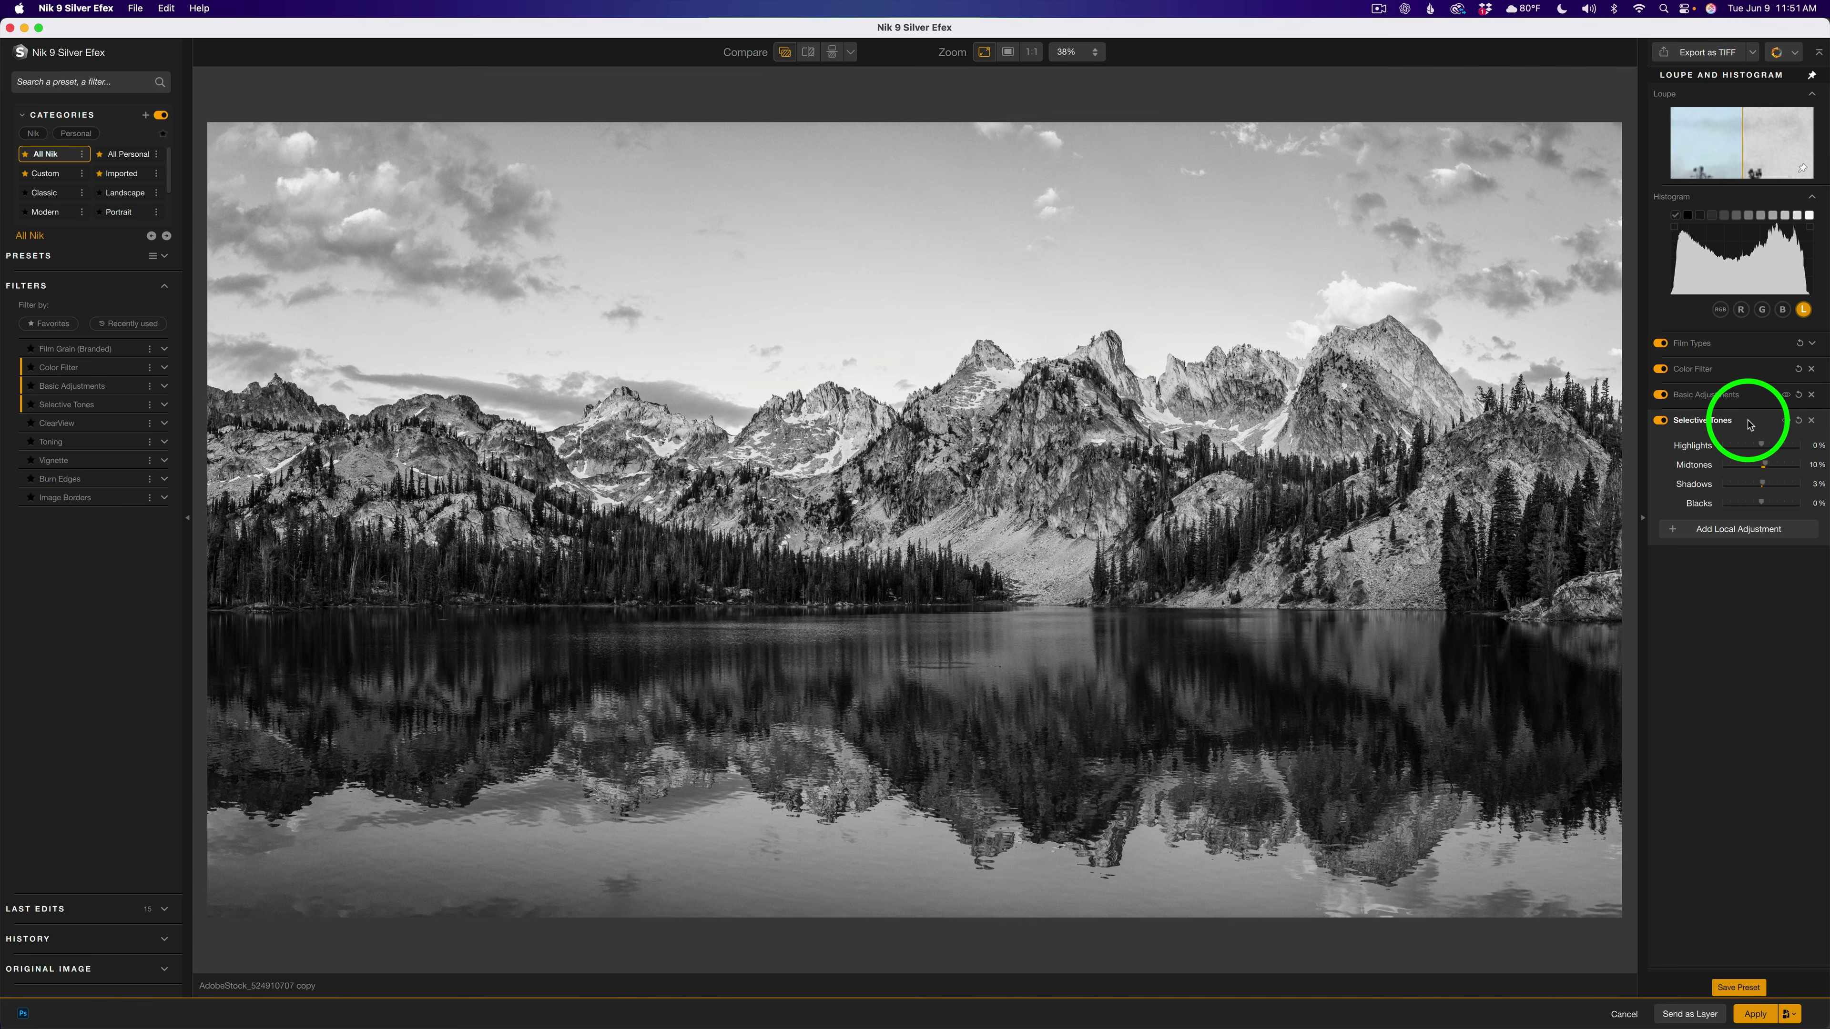
{"action": "left_click", "coordinate": [1749, 422]}
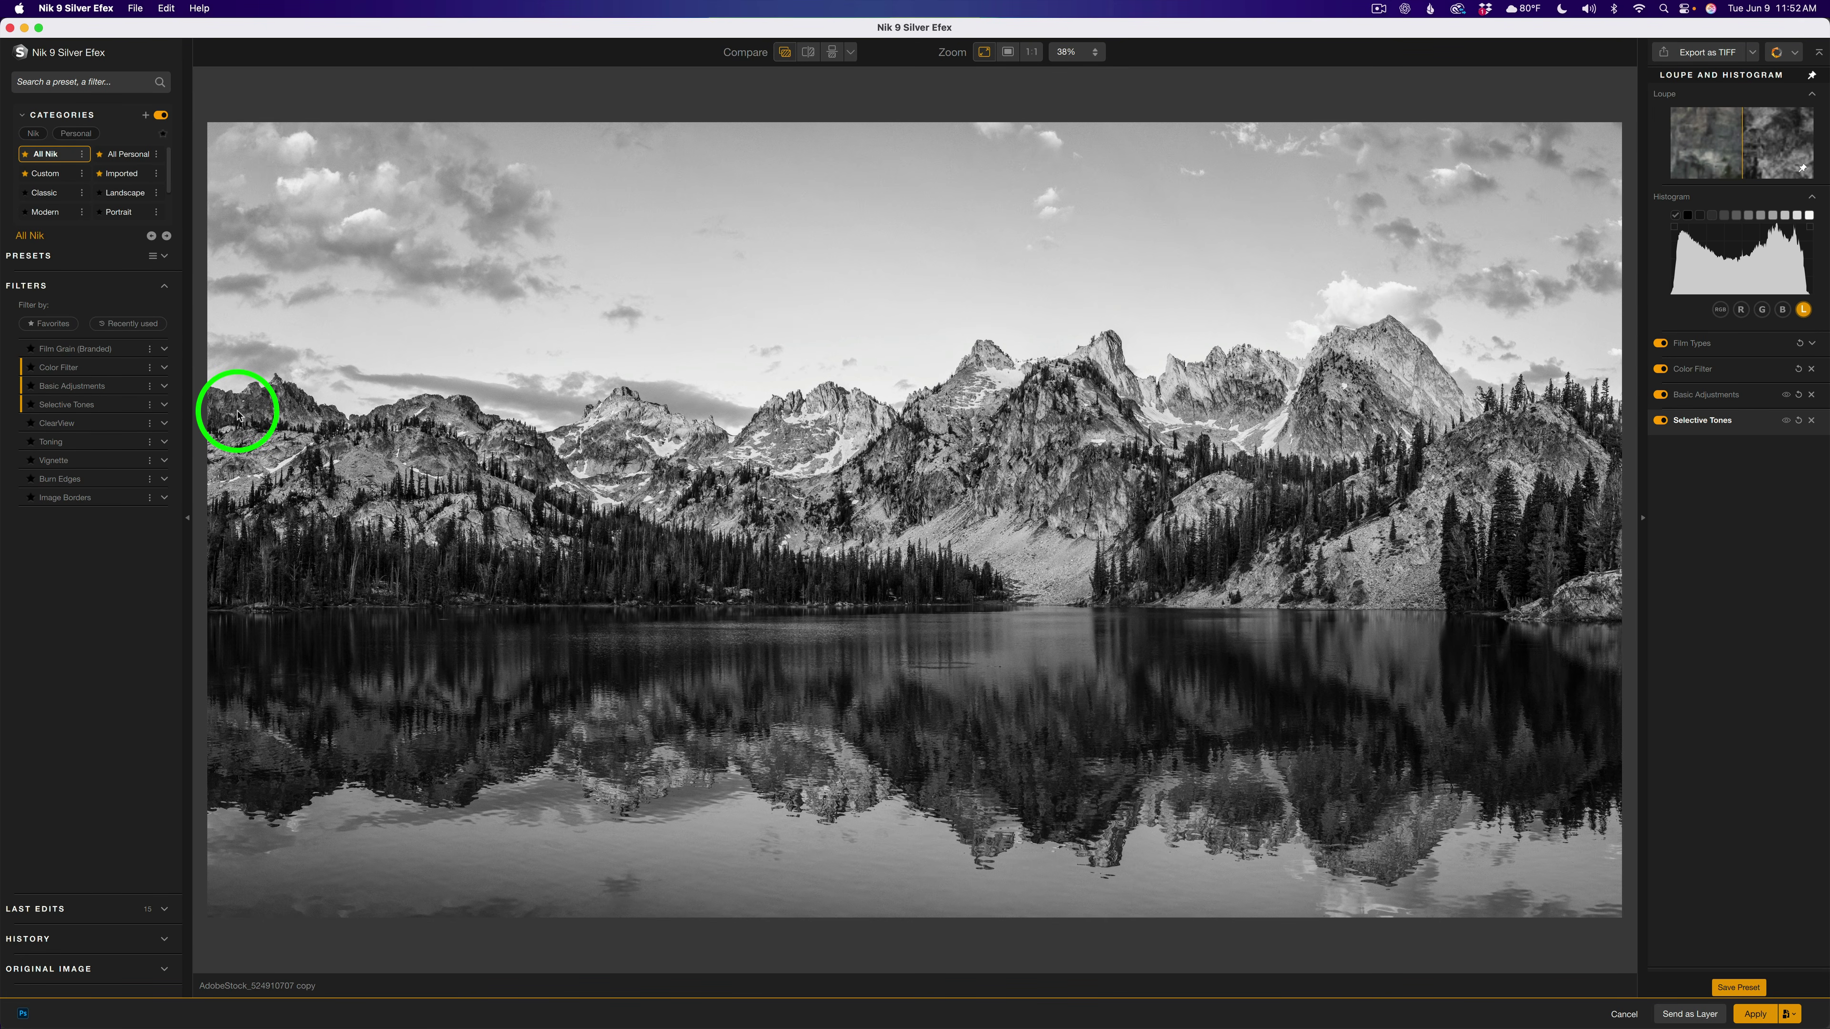
- Preview the ClearView presets on the photo and apply CV02 Low
{"action": "left_click", "coordinate": [165, 425]}
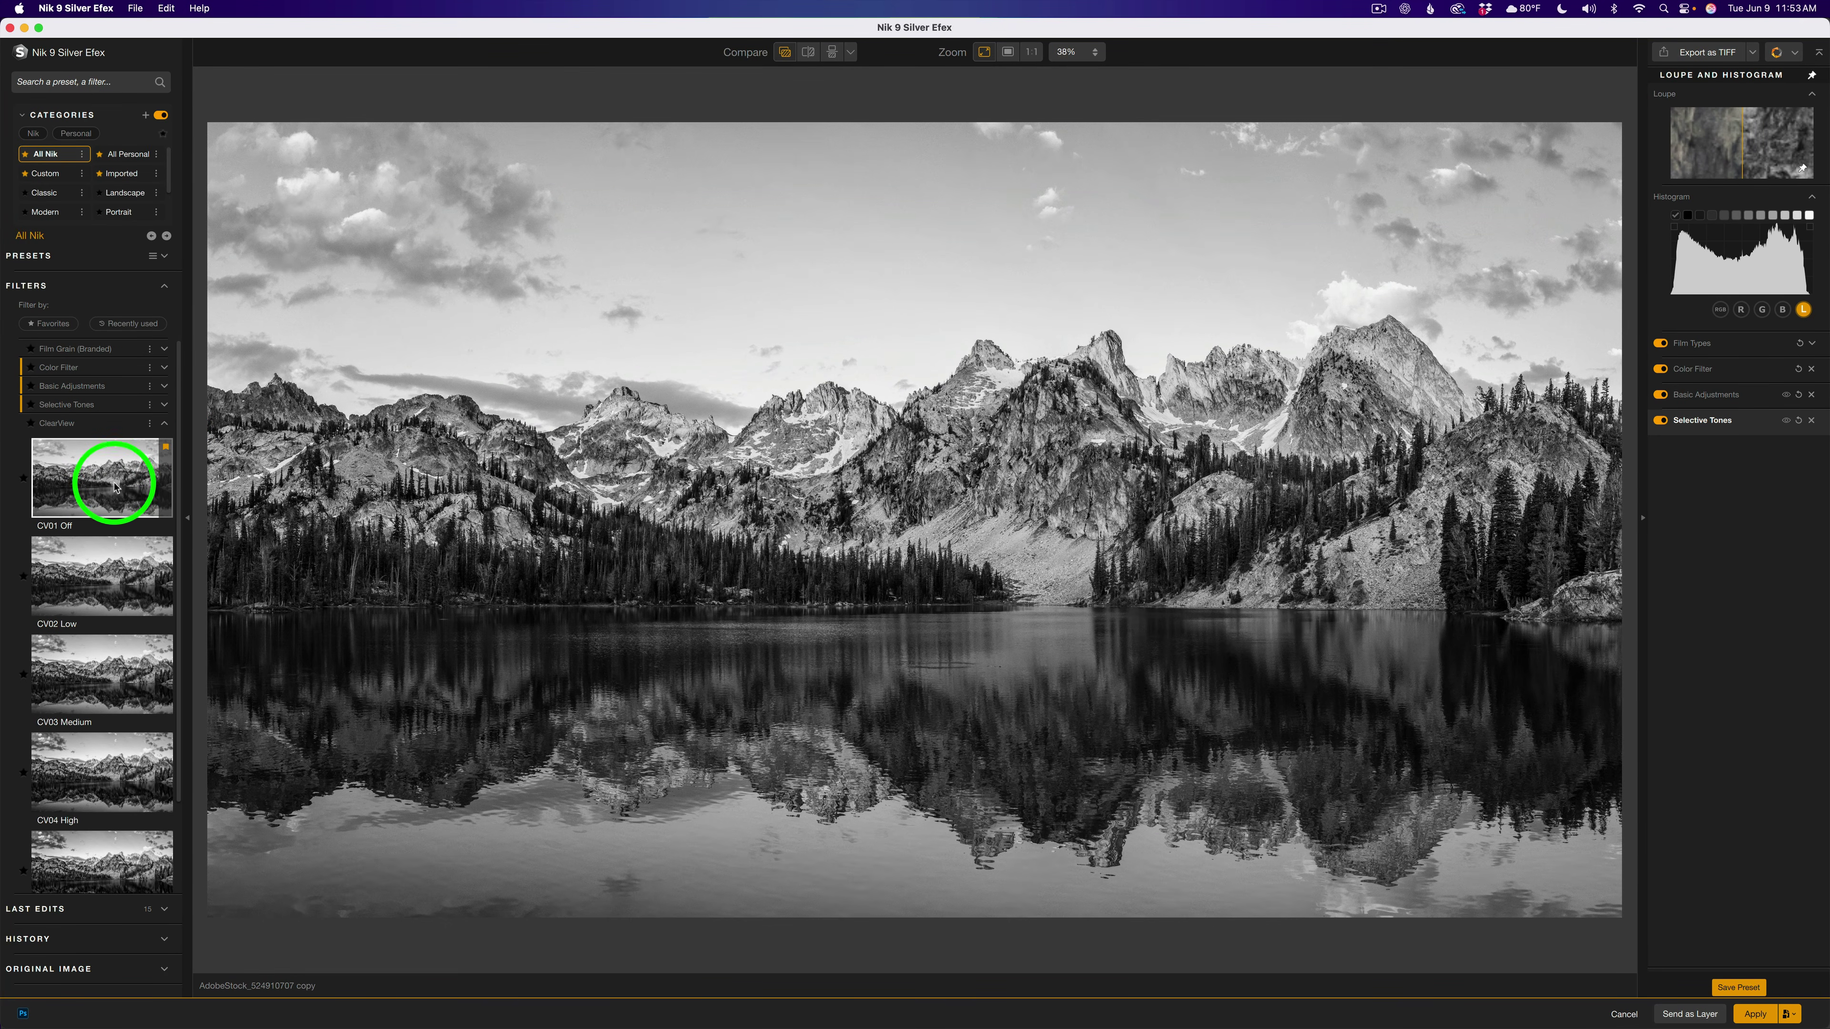
{"action": "left_click", "coordinate": [114, 581]}
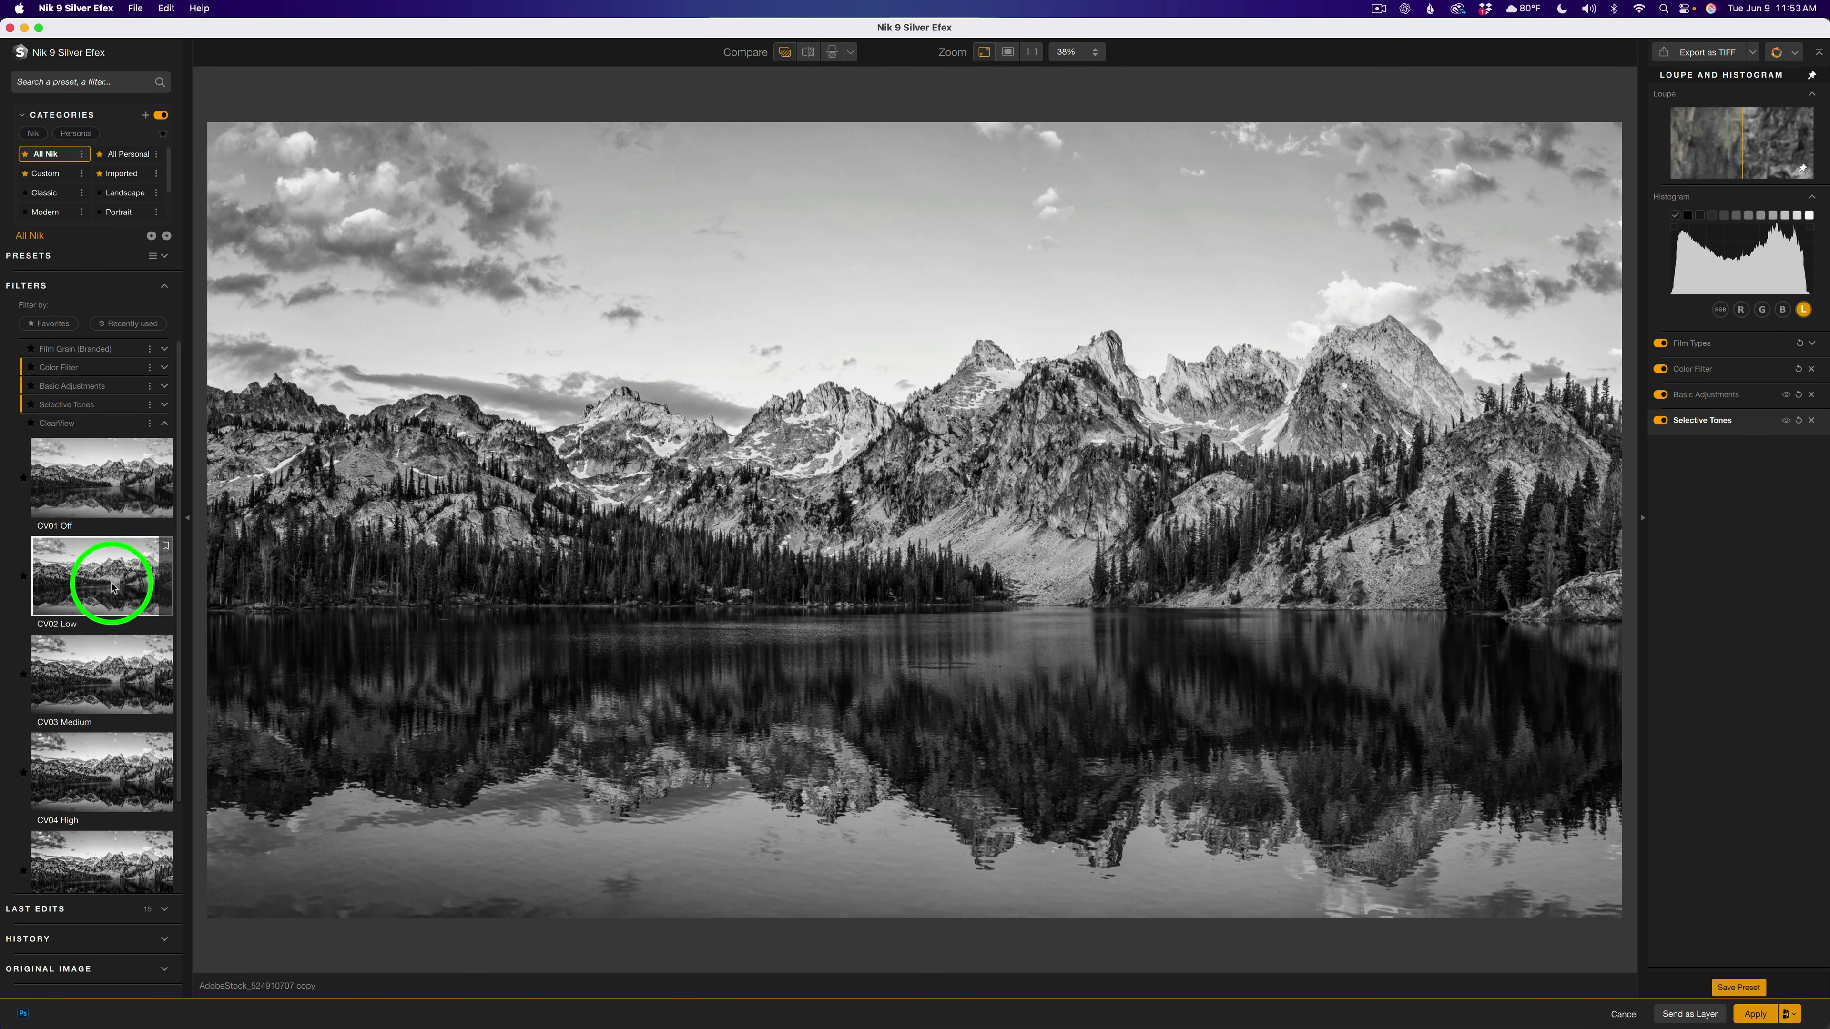
{"action": "left_click", "coordinate": [104, 679]}
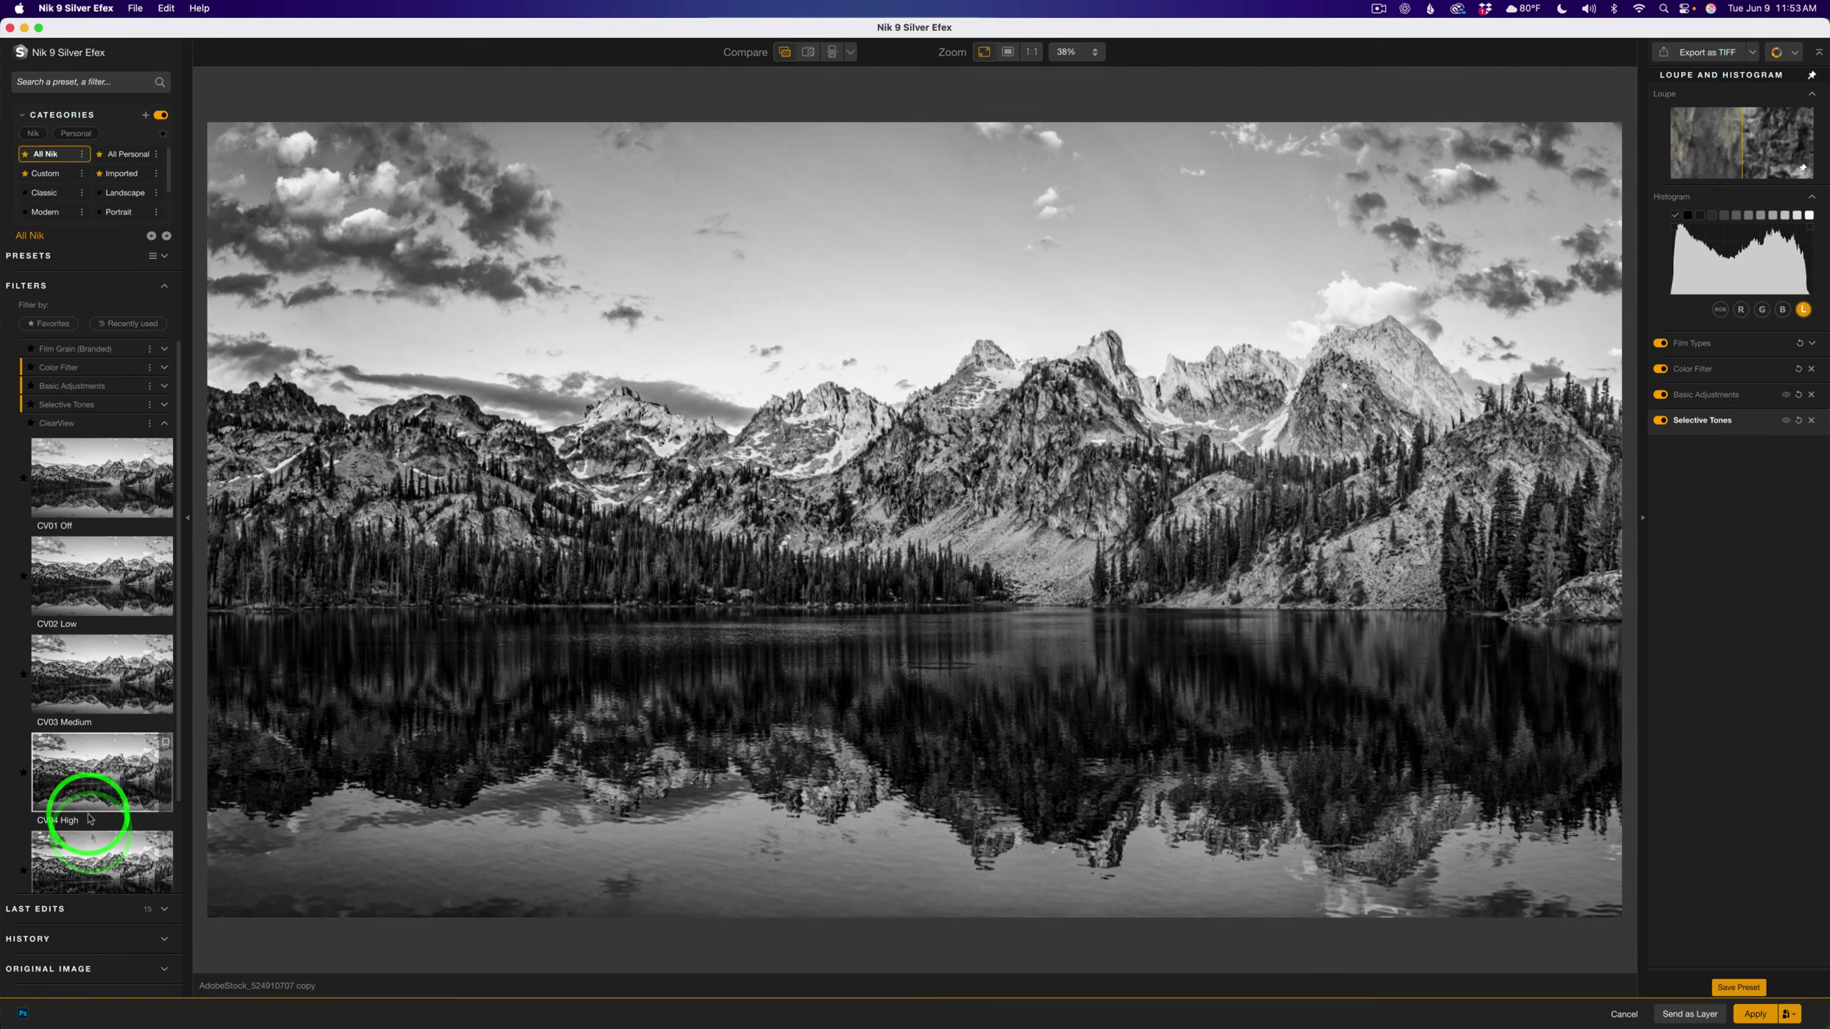
{"action": "scroll", "coordinate": [90, 829], "scroll_direction": "down", "scroll_amount": 2}
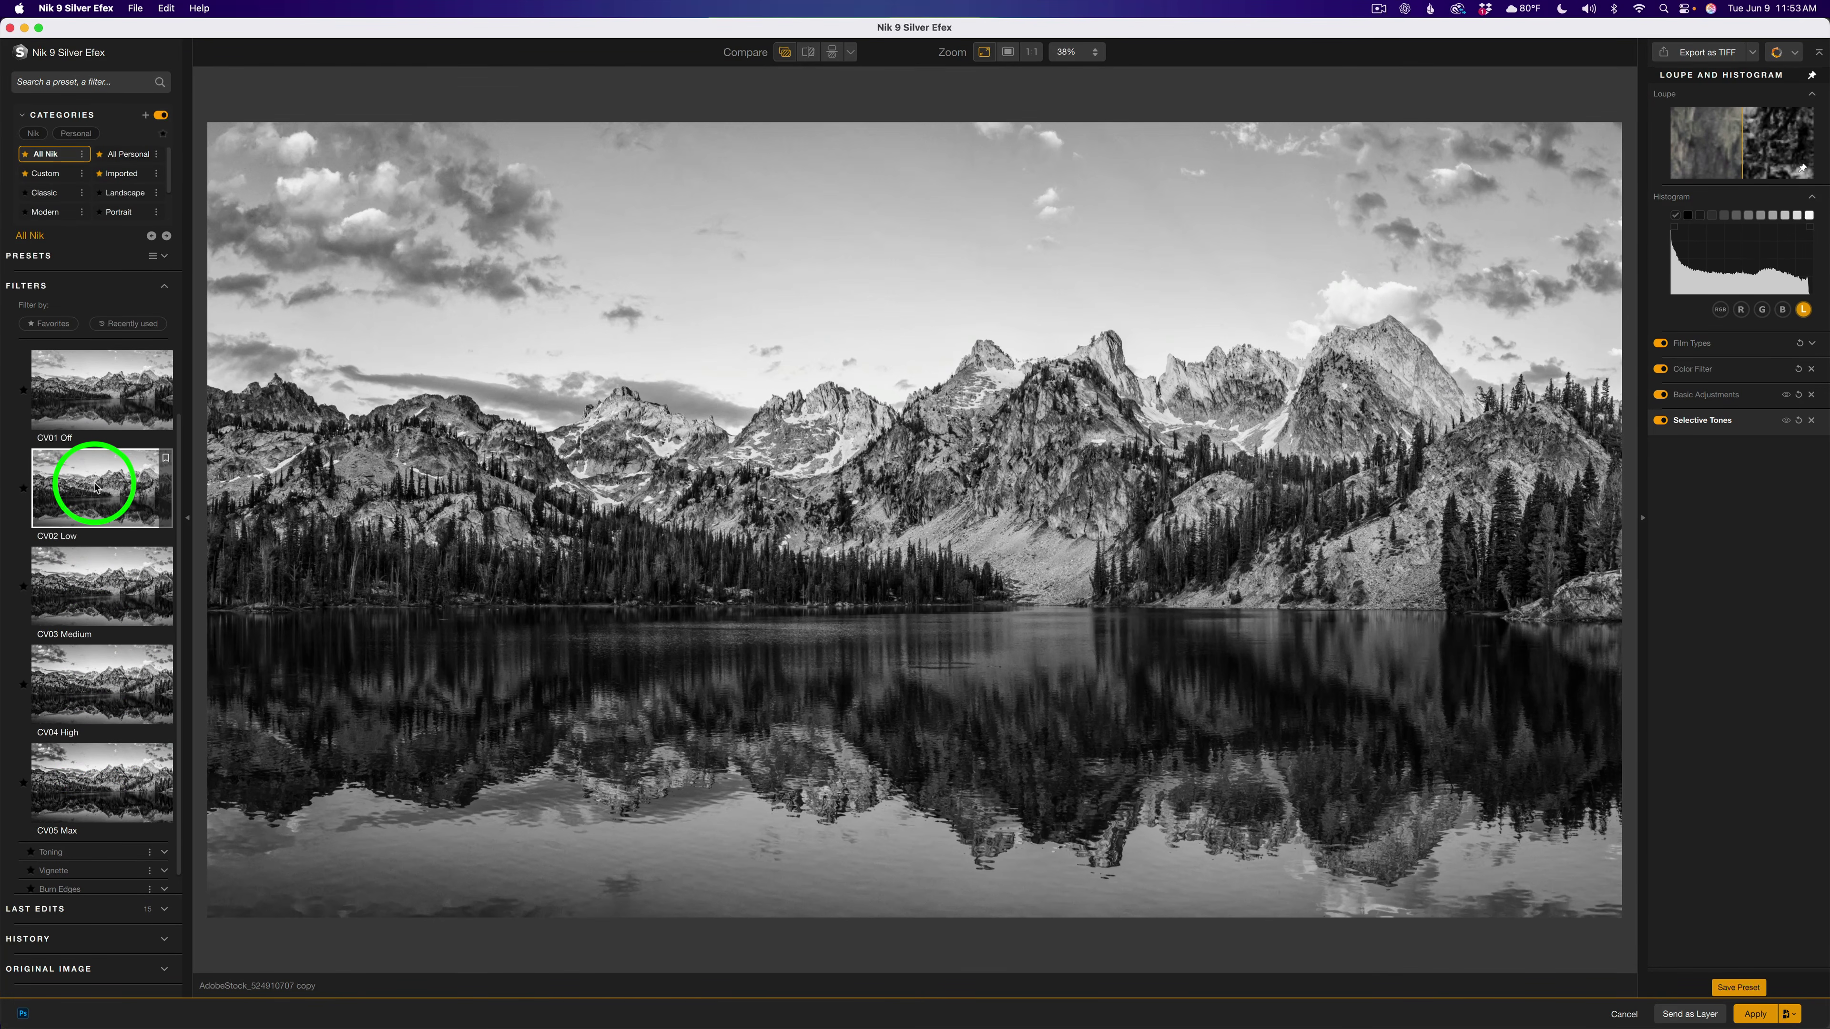
{"action": "left_click", "coordinate": [96, 488]}
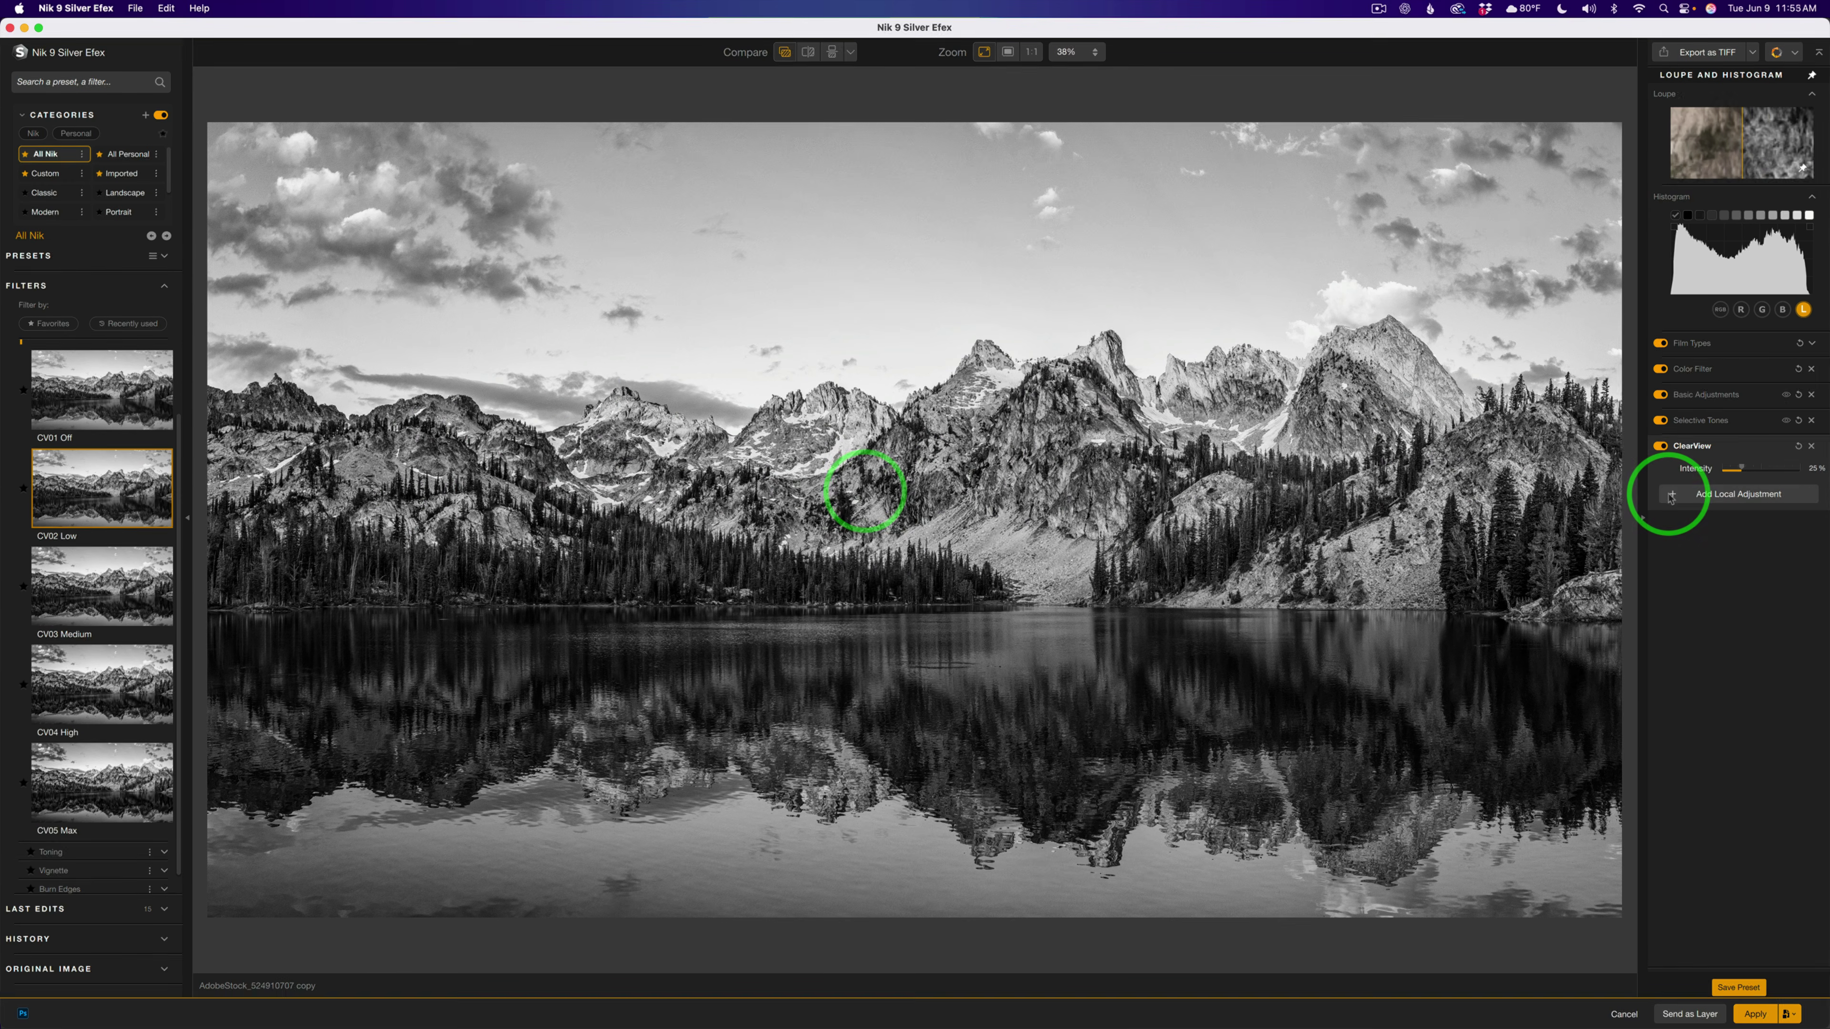
- Add an Area Selection mask for ClearView over the mountains and shoreline trees, with overall Intensity at 0 % and the mask's Intensity at 34 %
{"action": "left_click", "coordinate": [1674, 494]}
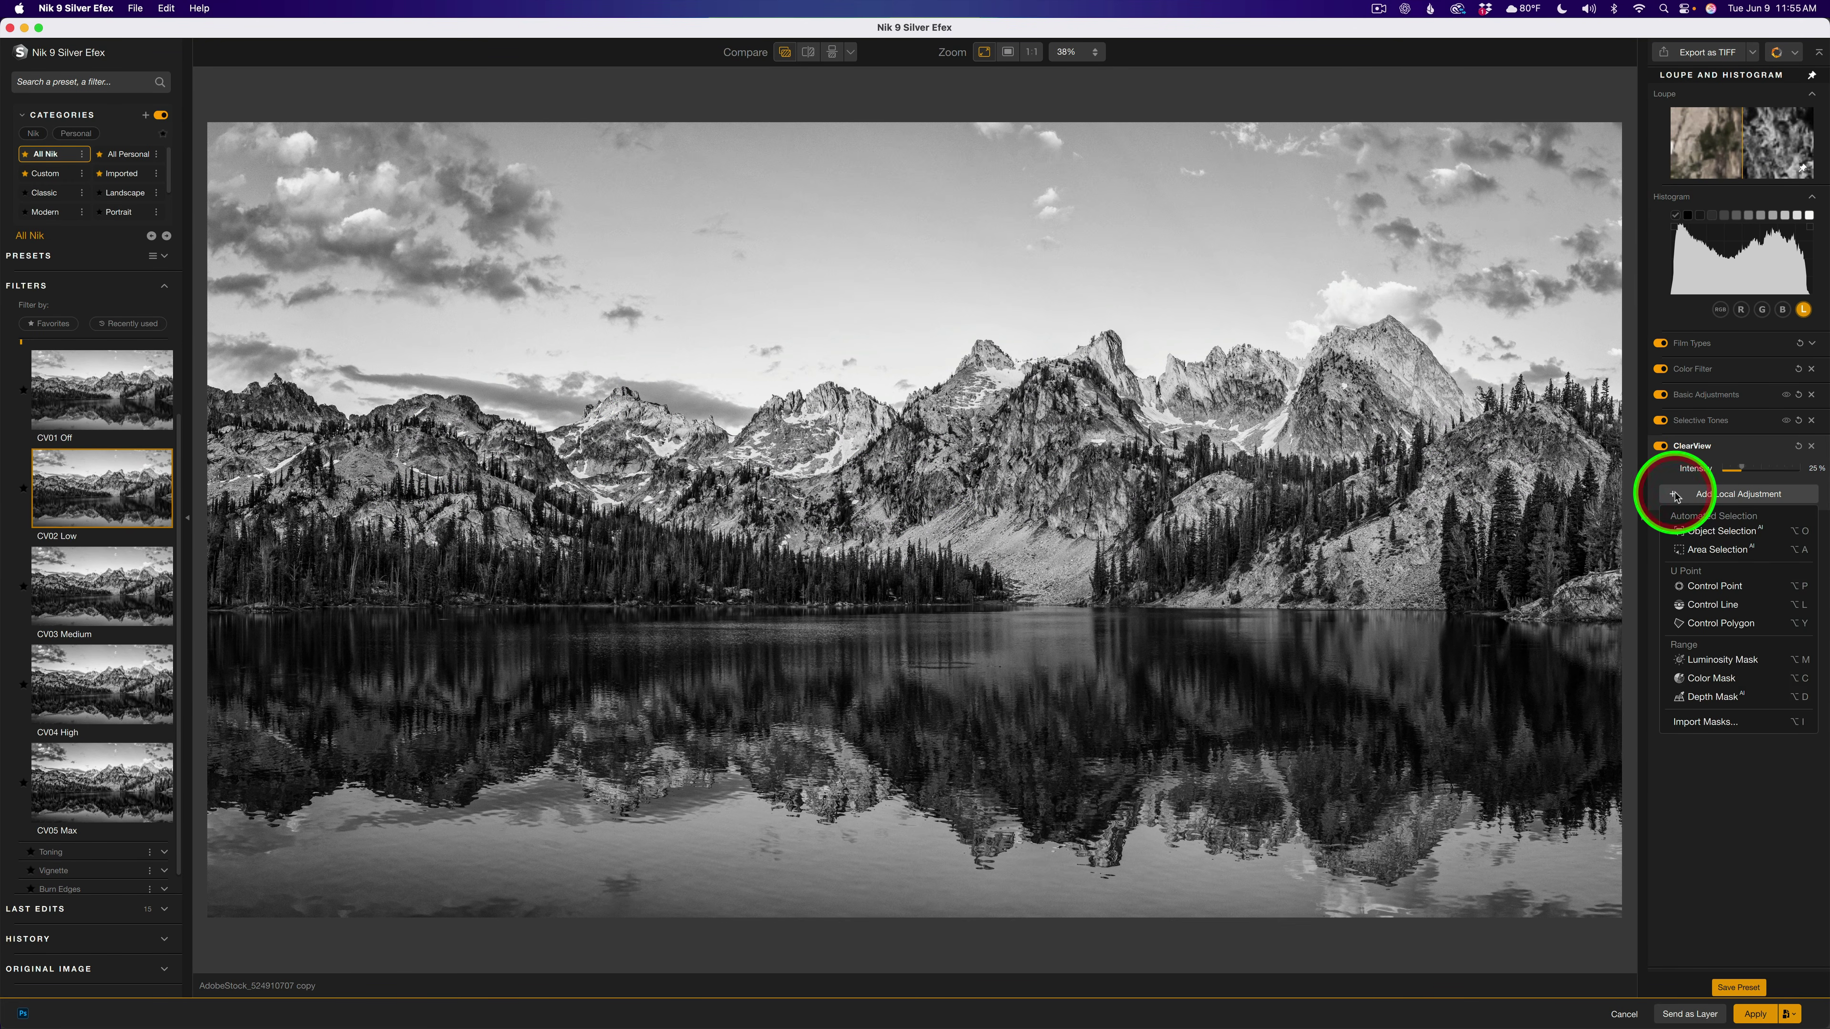
{"action": "left_click", "coordinate": [1728, 554]}
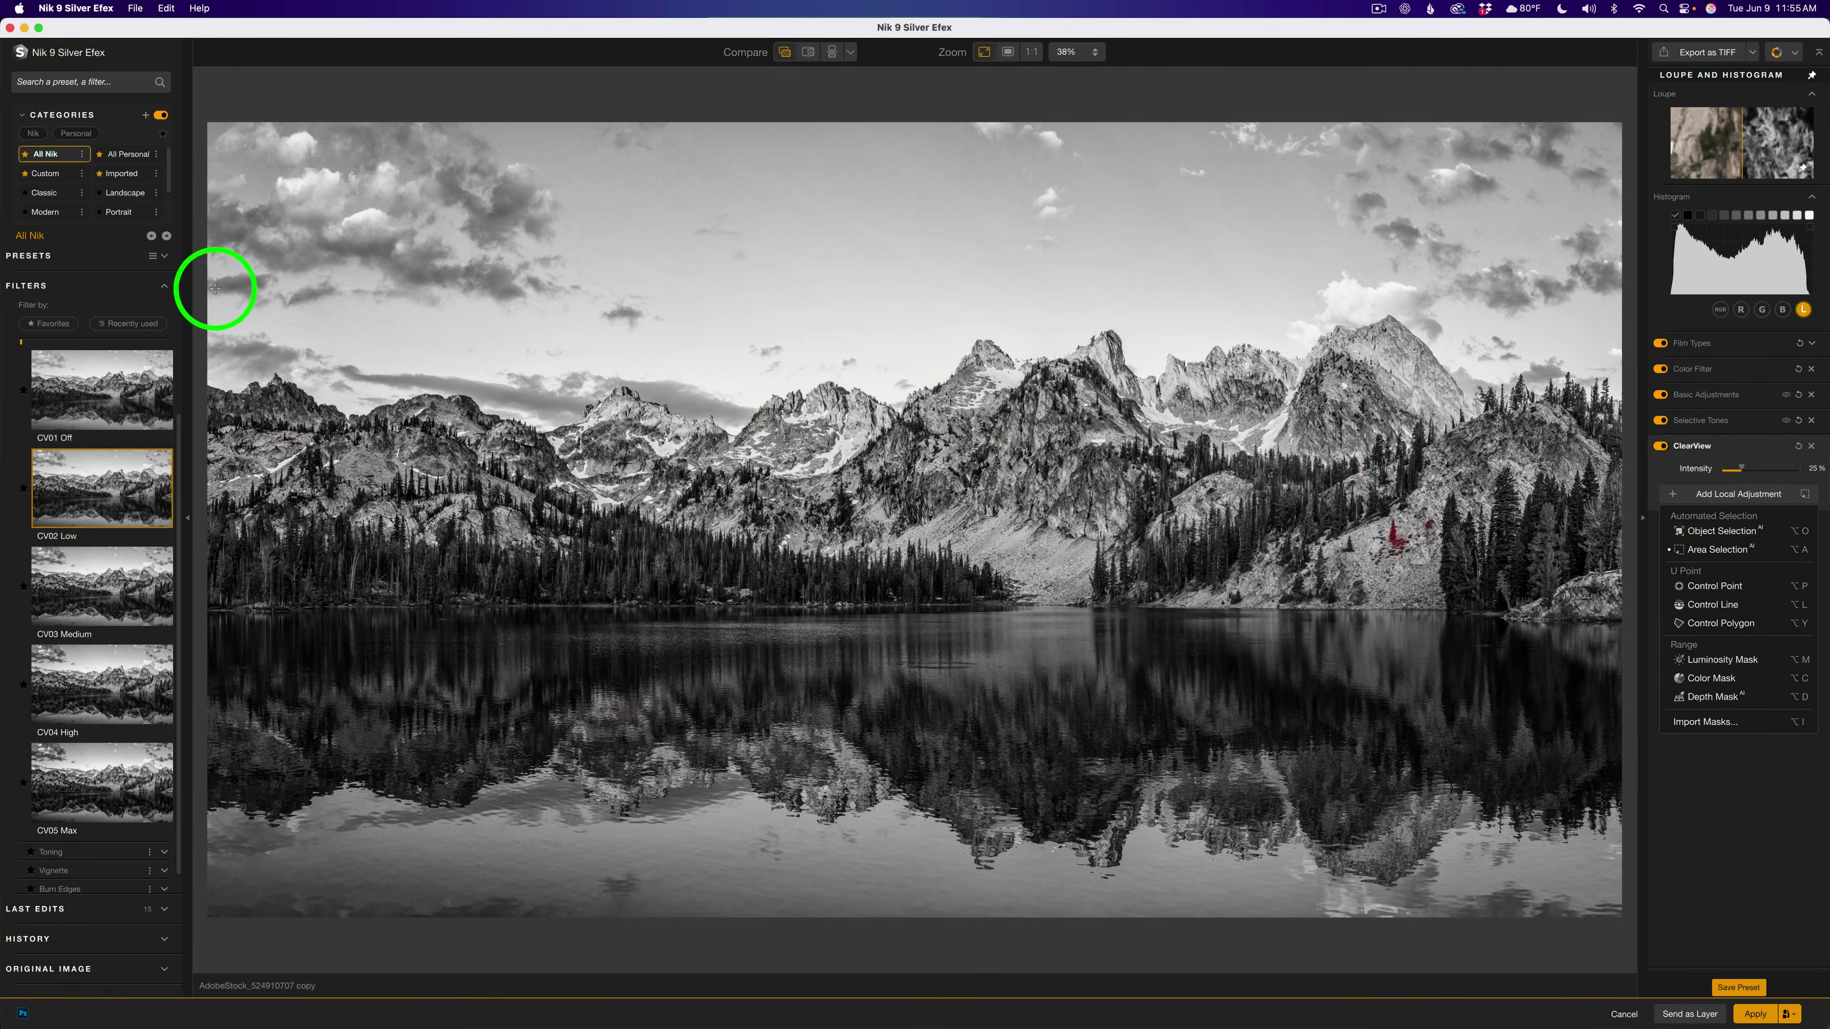
{"action": "mouse_move", "coordinate": [217, 280]}
{"action": "left_mouse_down"}
{"action": "mouse_move", "coordinate": [245, 335]}
{"action": "mouse_move", "coordinate": [727, 641]}
{"action": "mouse_move", "coordinate": [1677, 766]}
{"action": "left_mouse_up"}
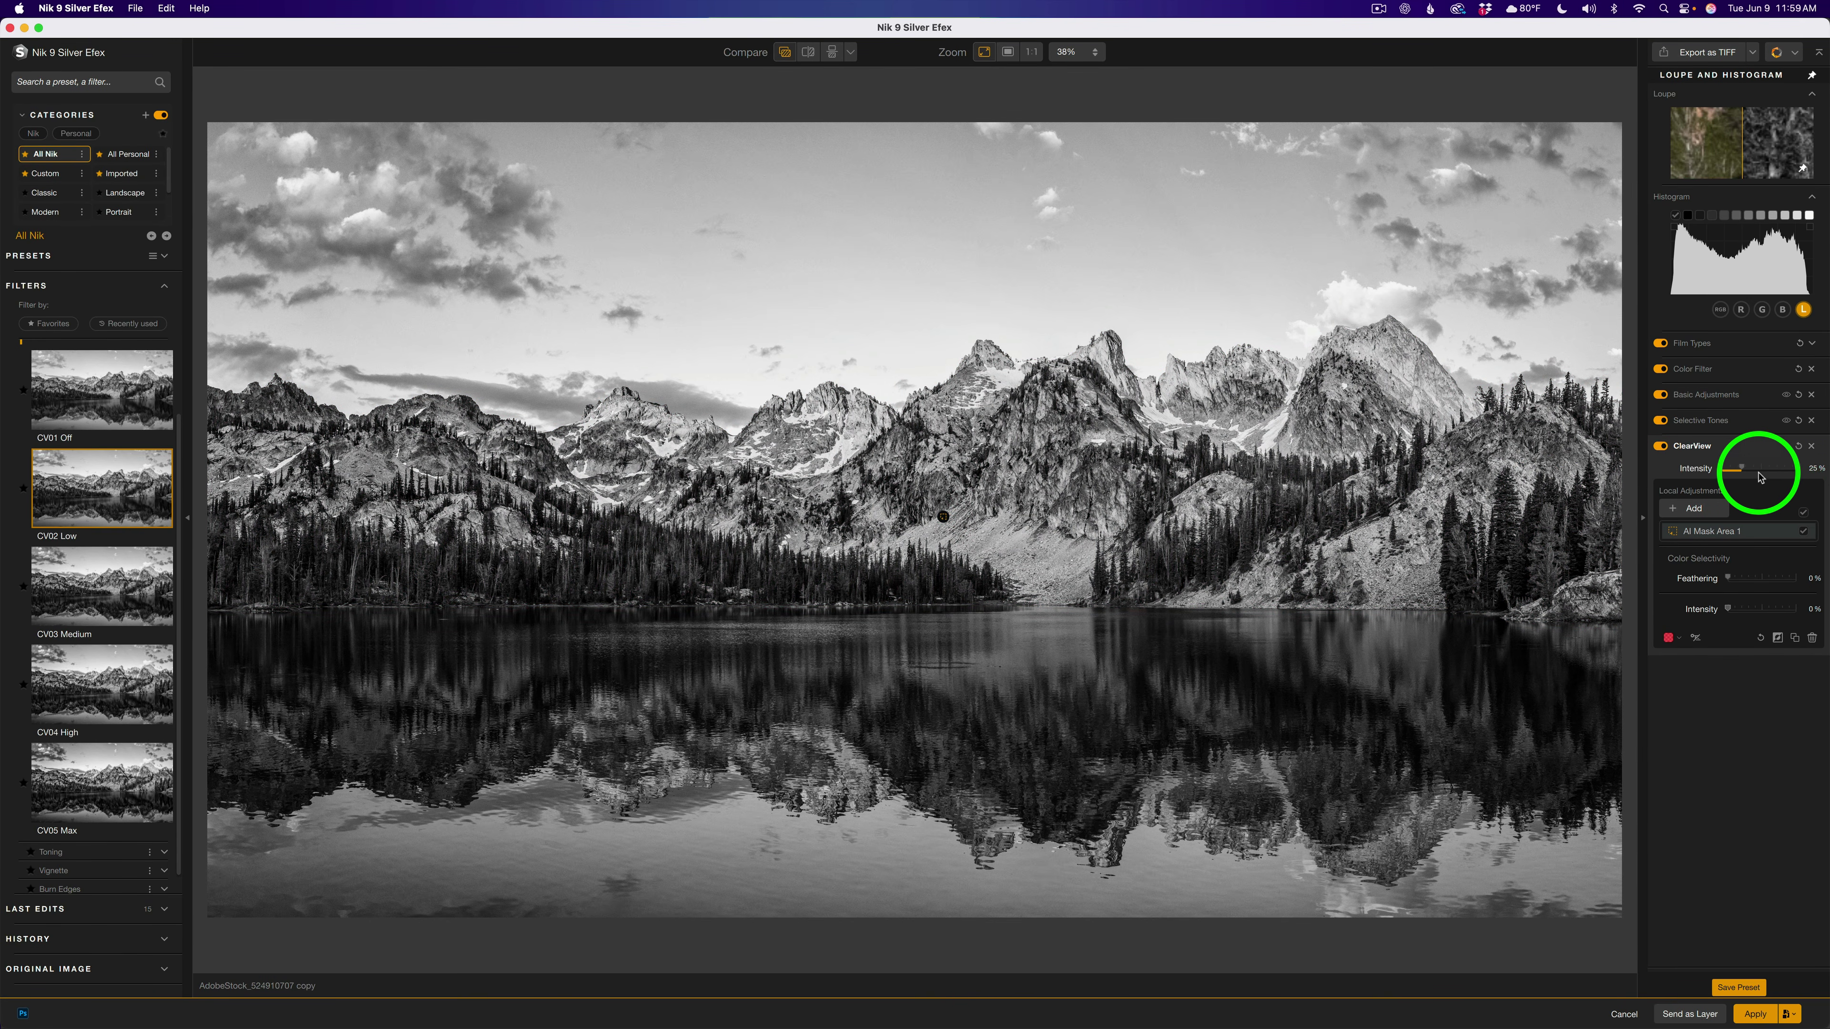
{"action": "left_click_drag", "start_coordinate": [1747, 472], "coordinate": [1686, 475]}
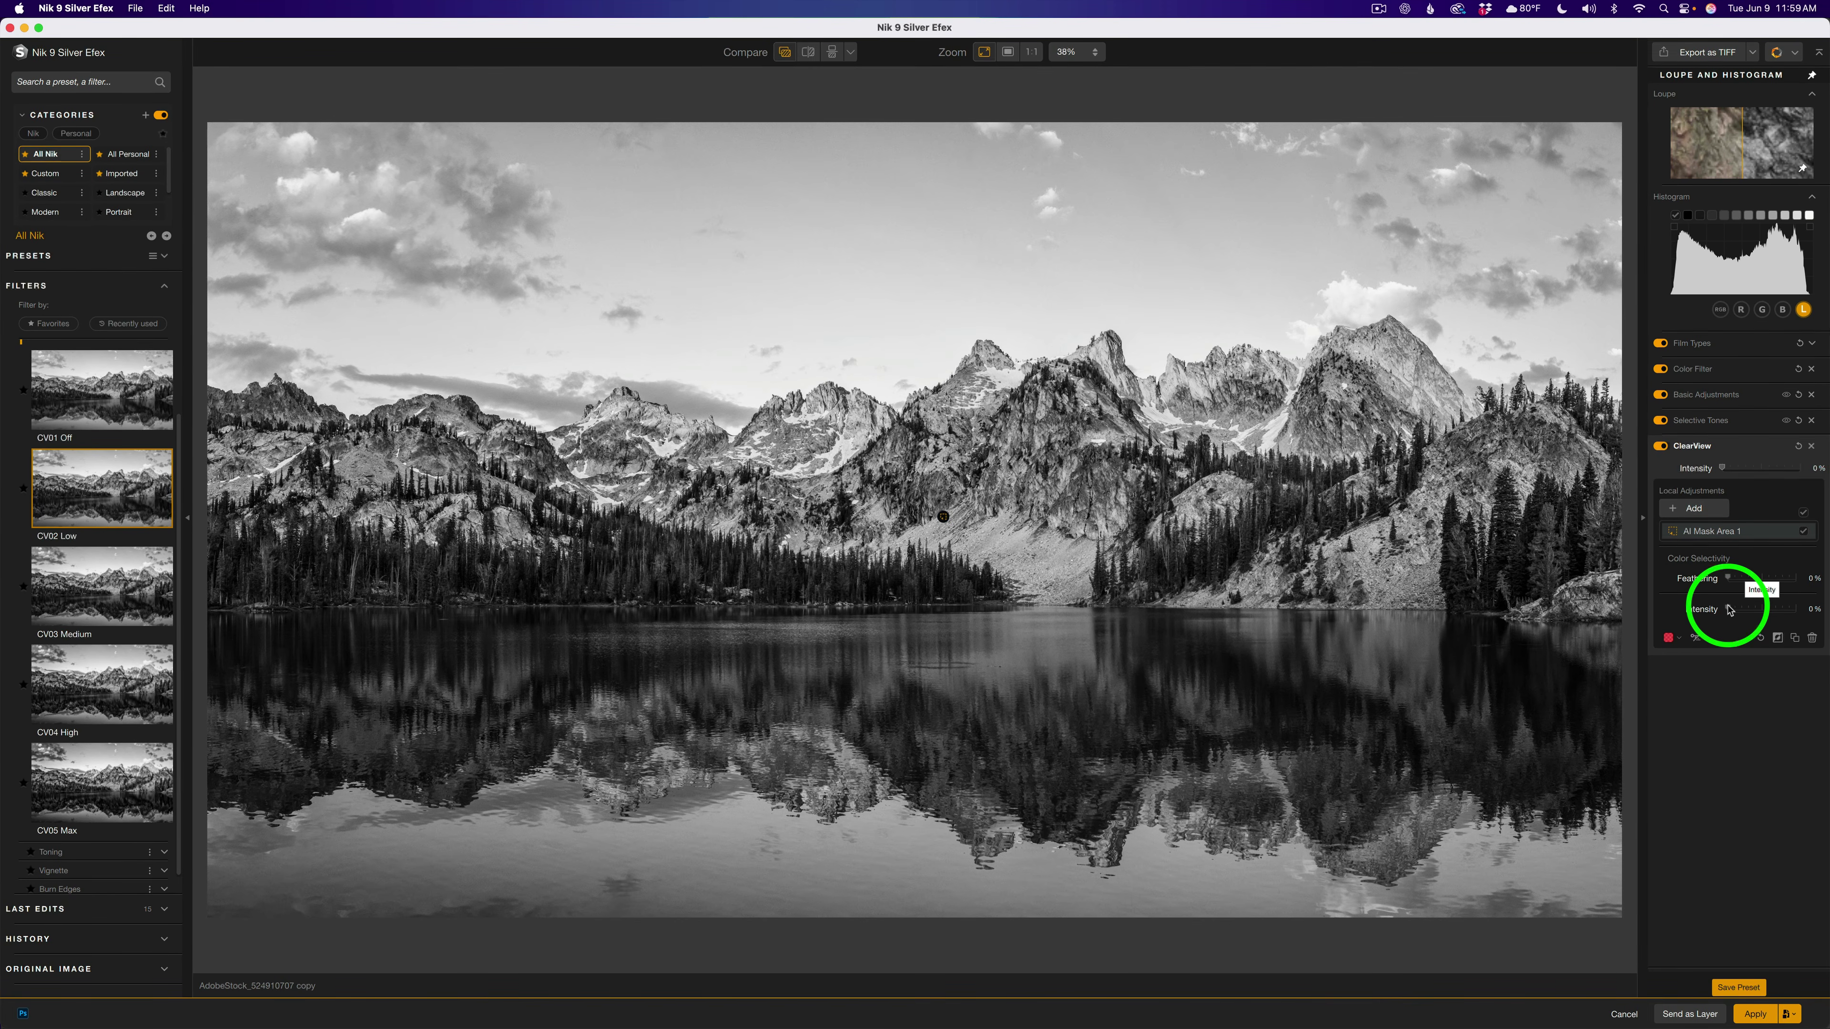
{"action": "left_click_drag", "start_coordinate": [1729, 609], "coordinate": [1753, 611]}
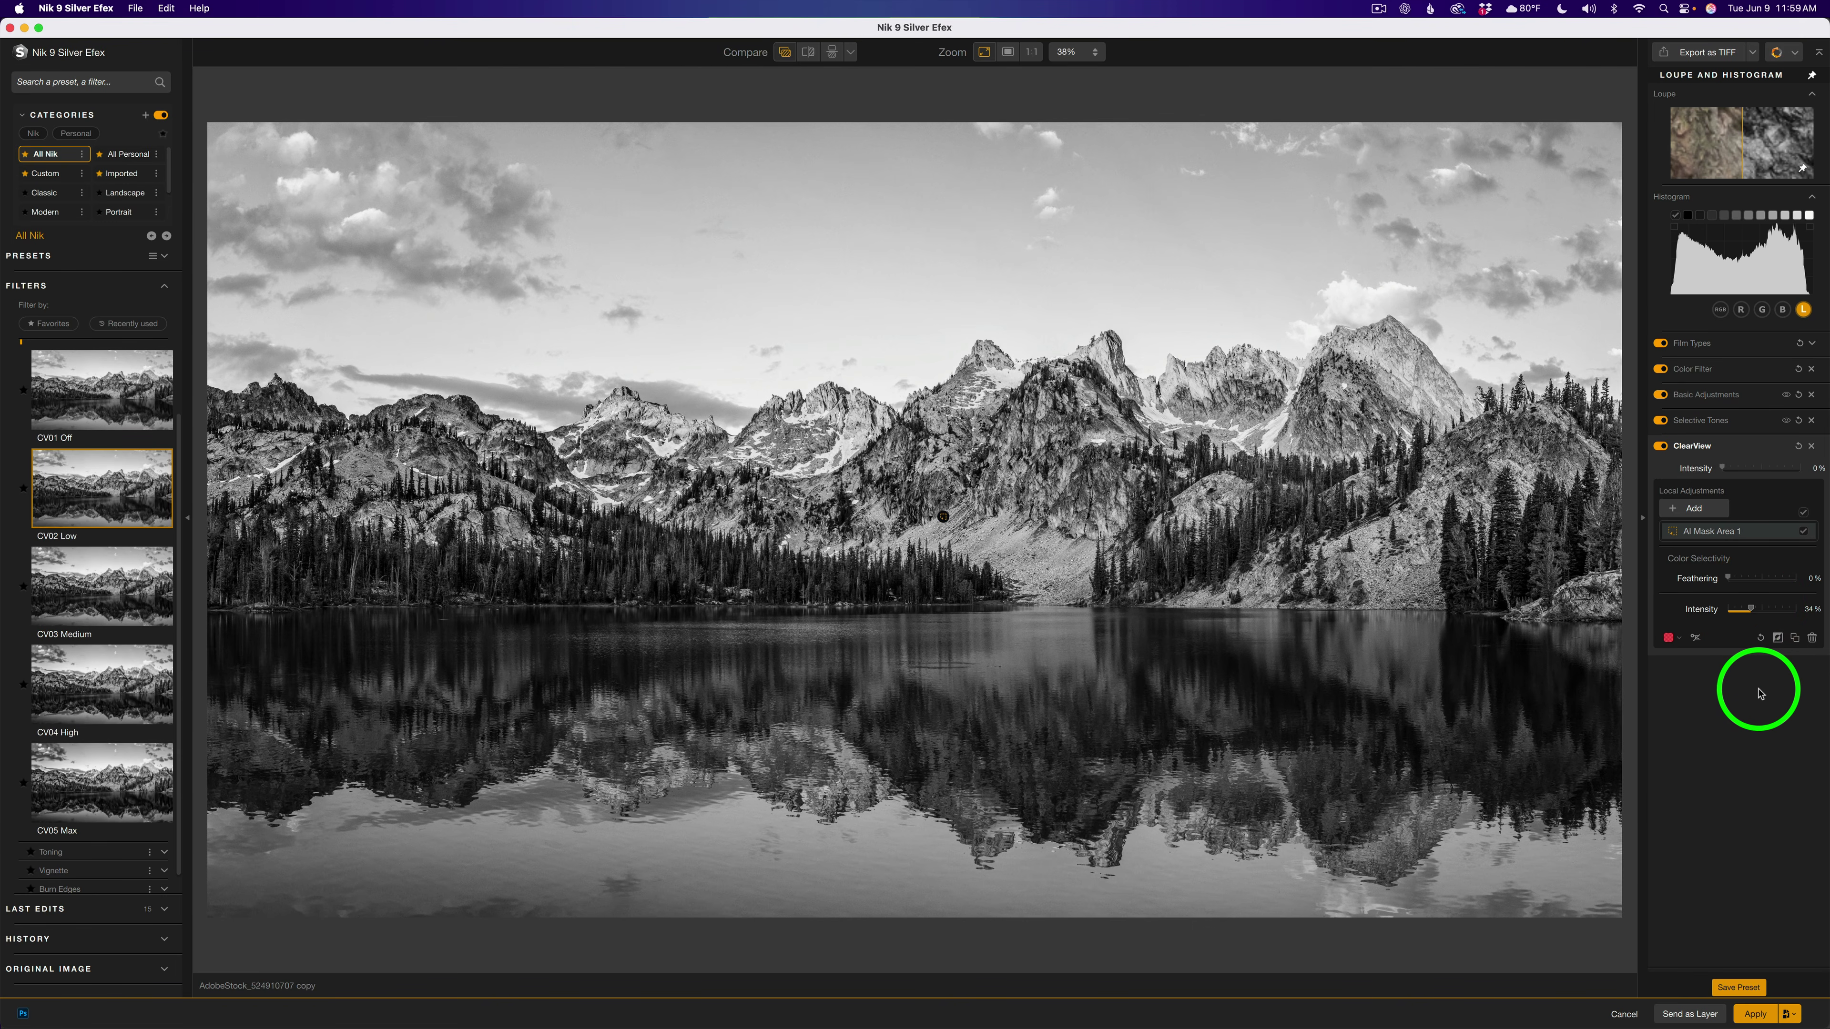
- Compare the photo with and without ClearView, and inspect the area mask in black and white
{"action": "left_click", "coordinate": [1661, 447]}
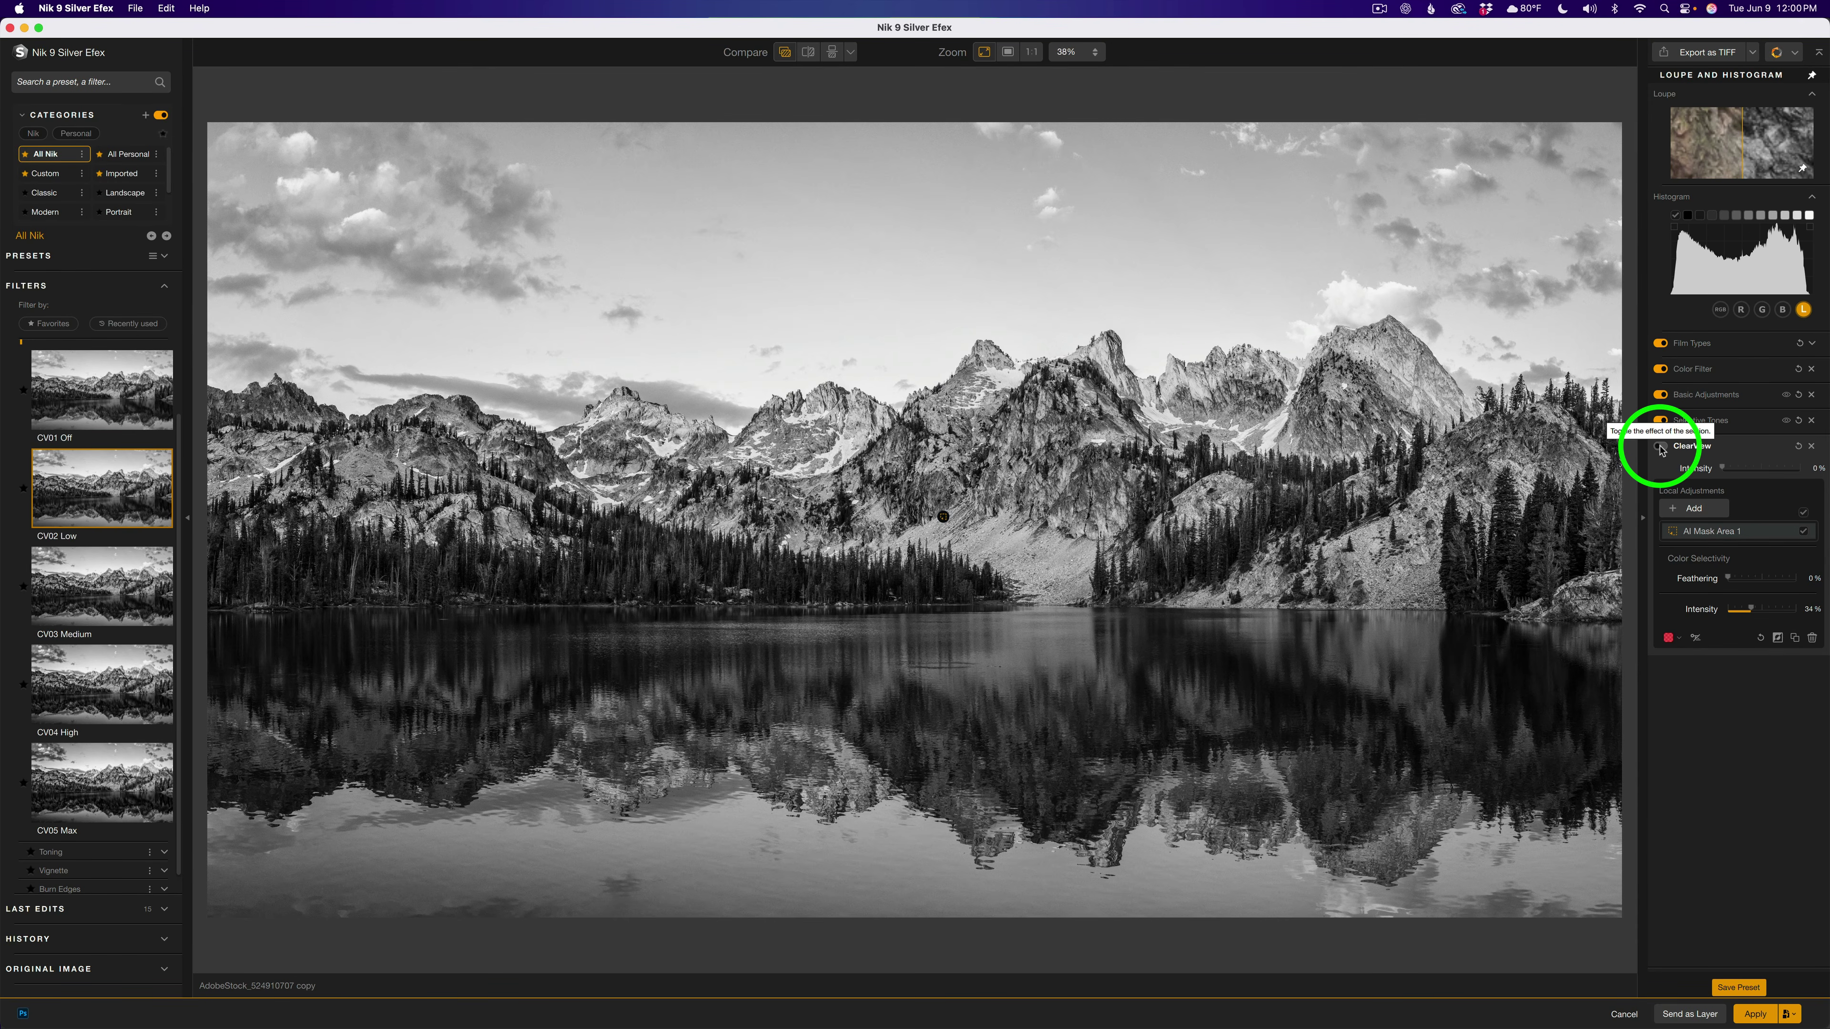
{"action": "left_click", "coordinate": [1660, 447]}
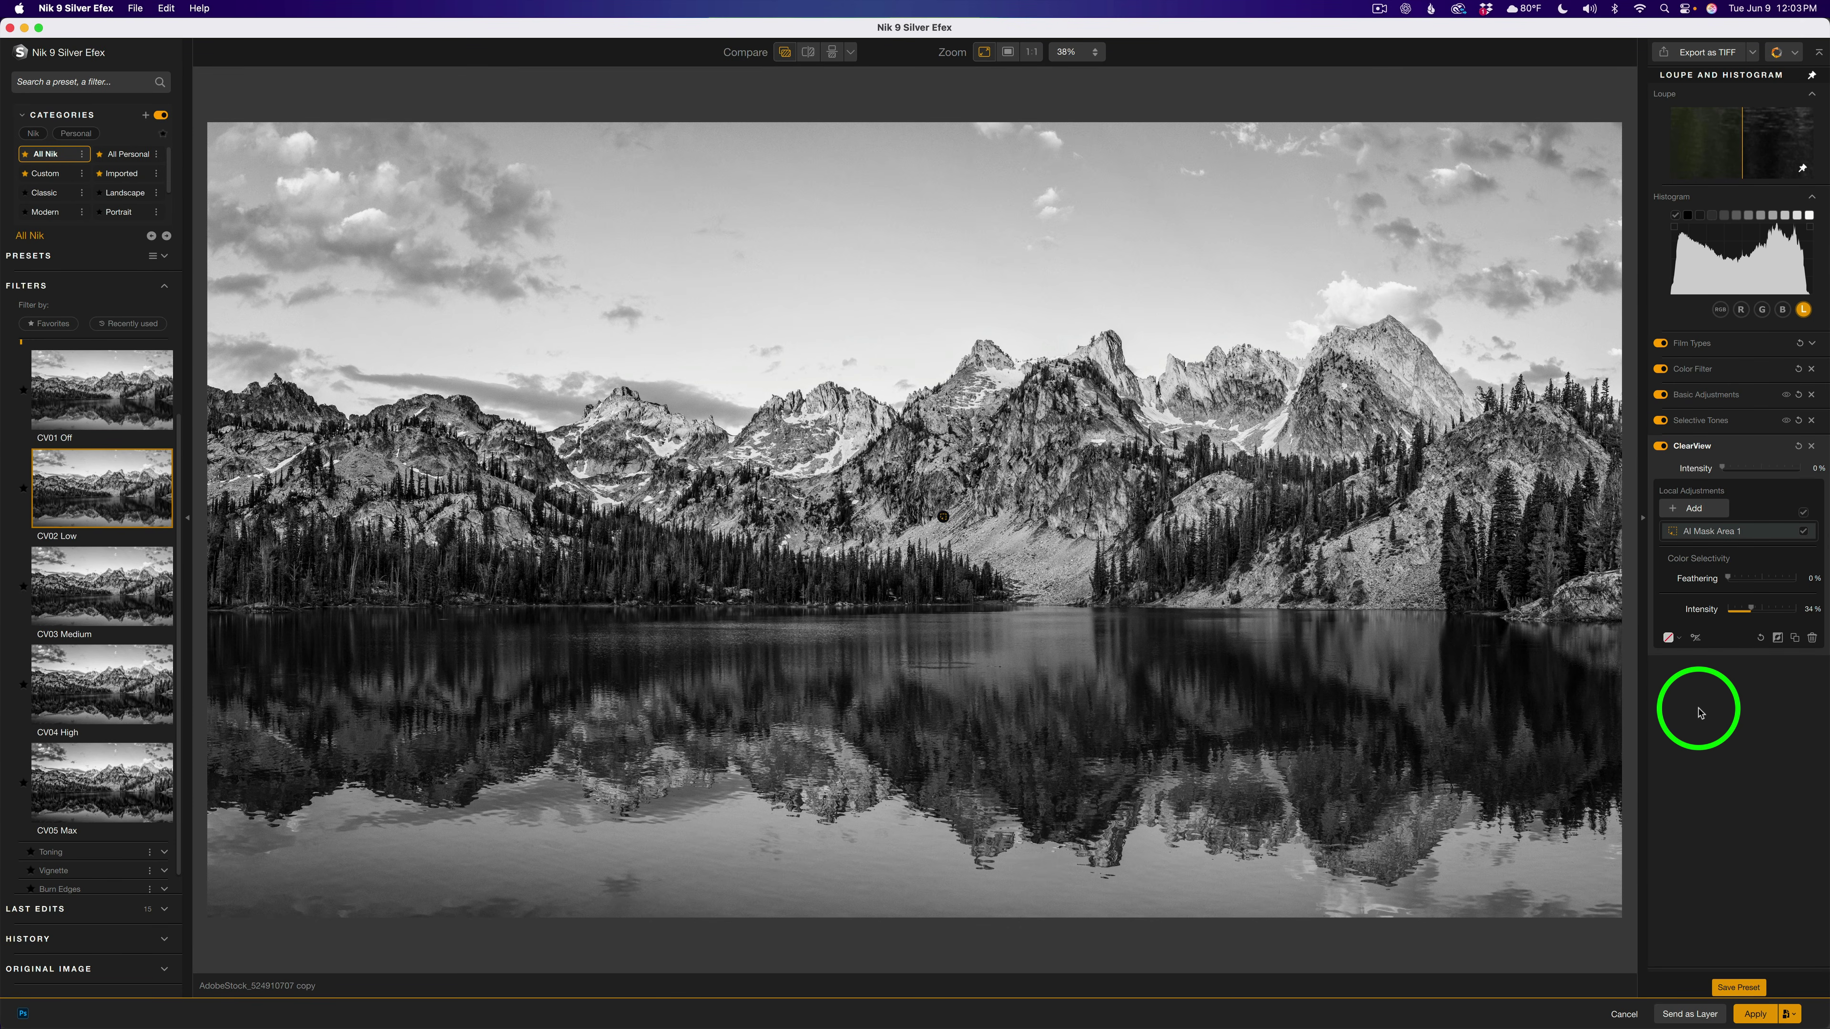
{"action": "key", "text": "m"}
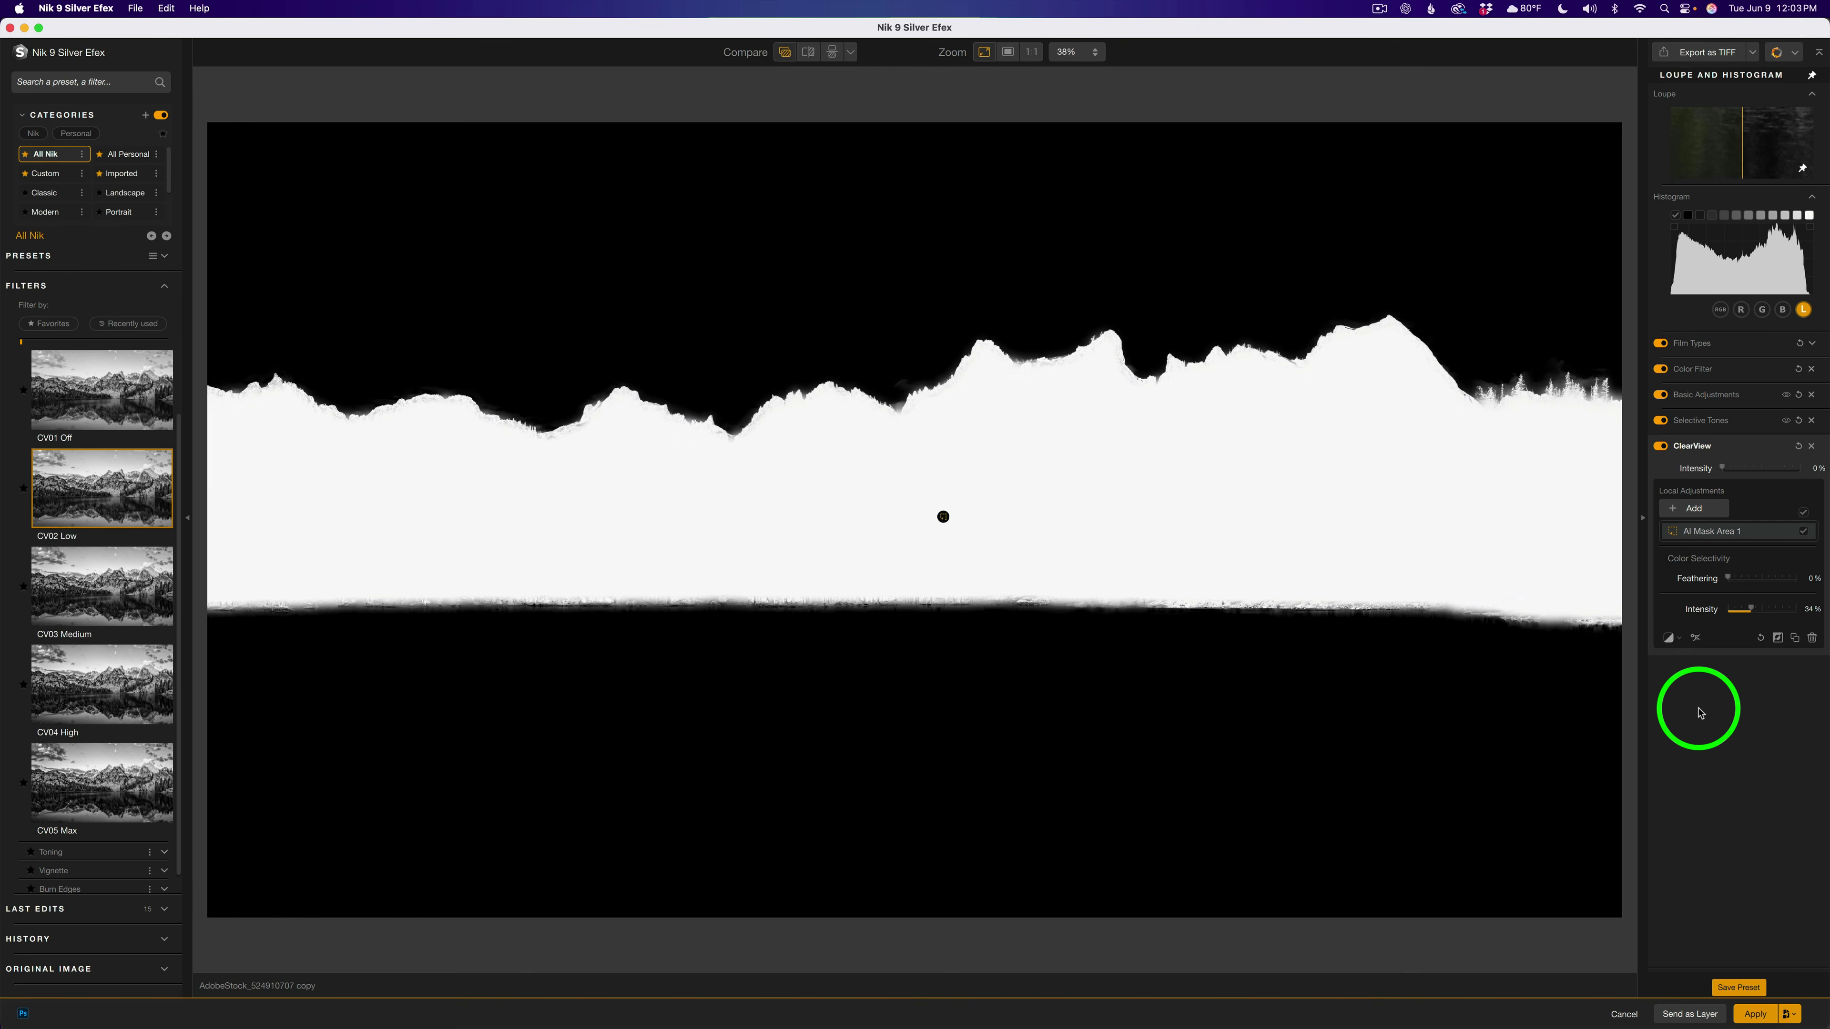
{"action": "key", "text": "m"}
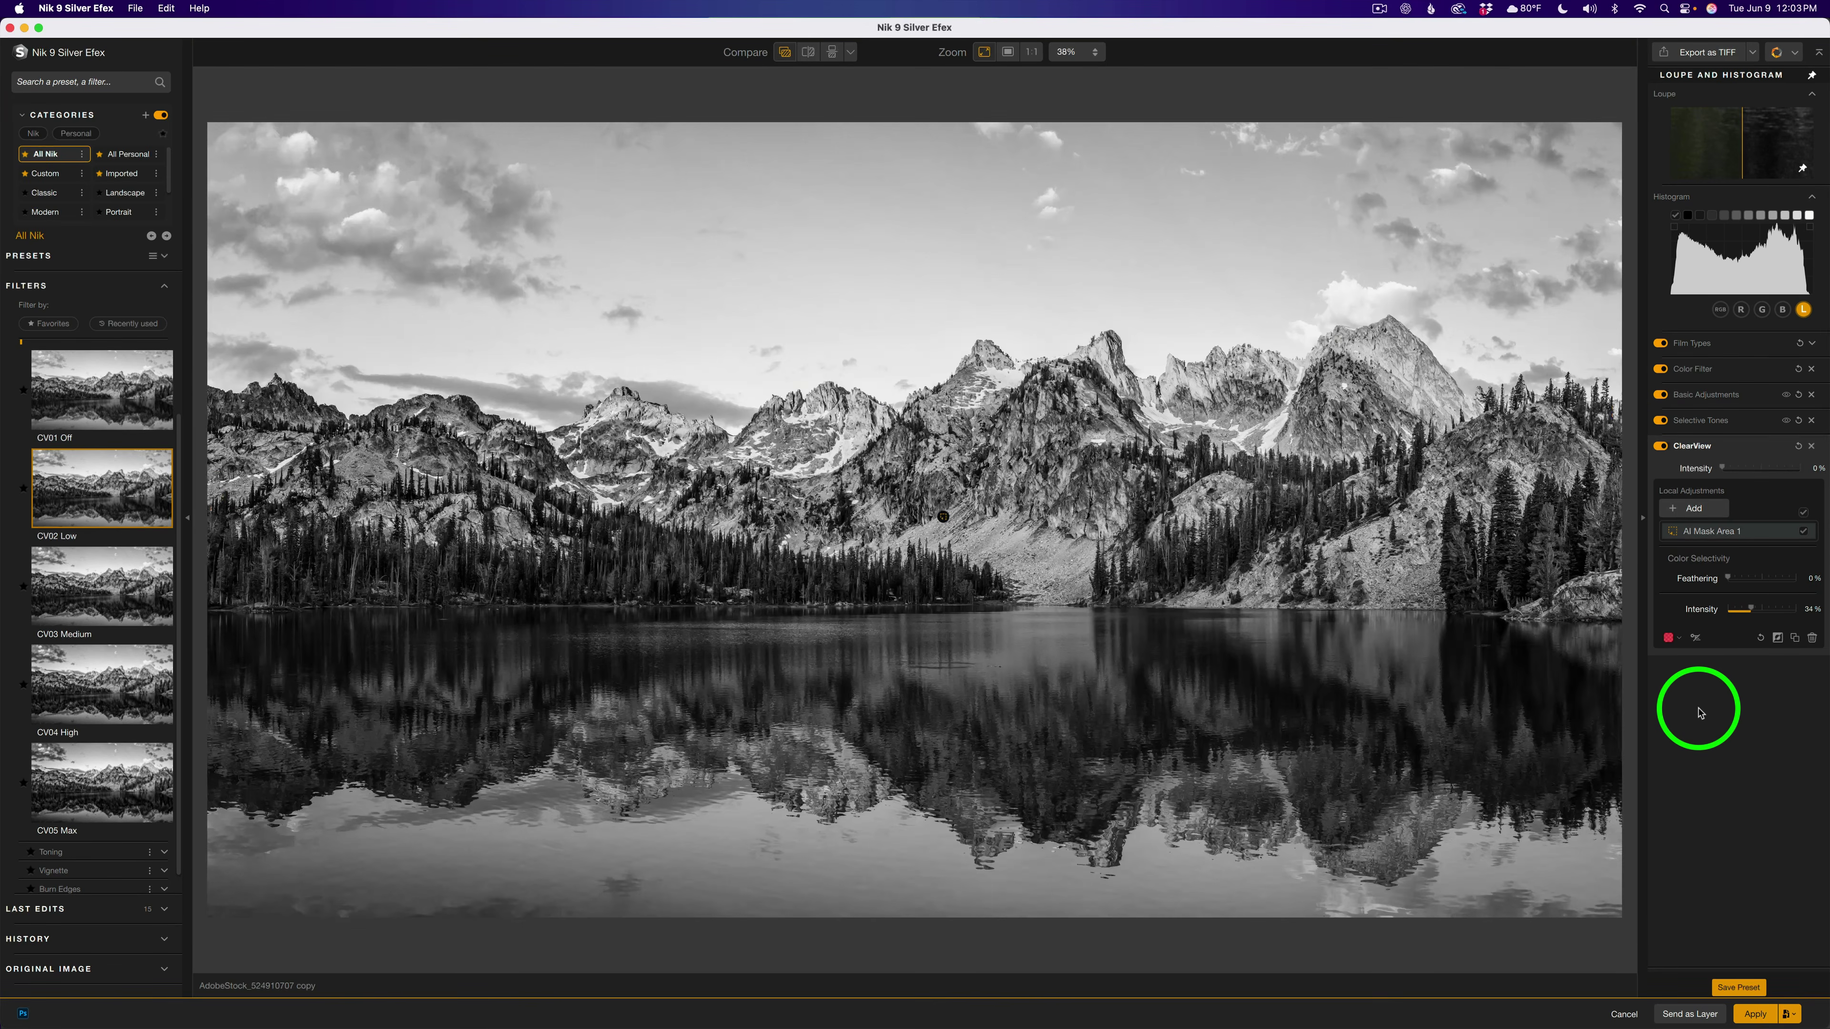
{"action": "left_click", "coordinate": [1668, 638]}
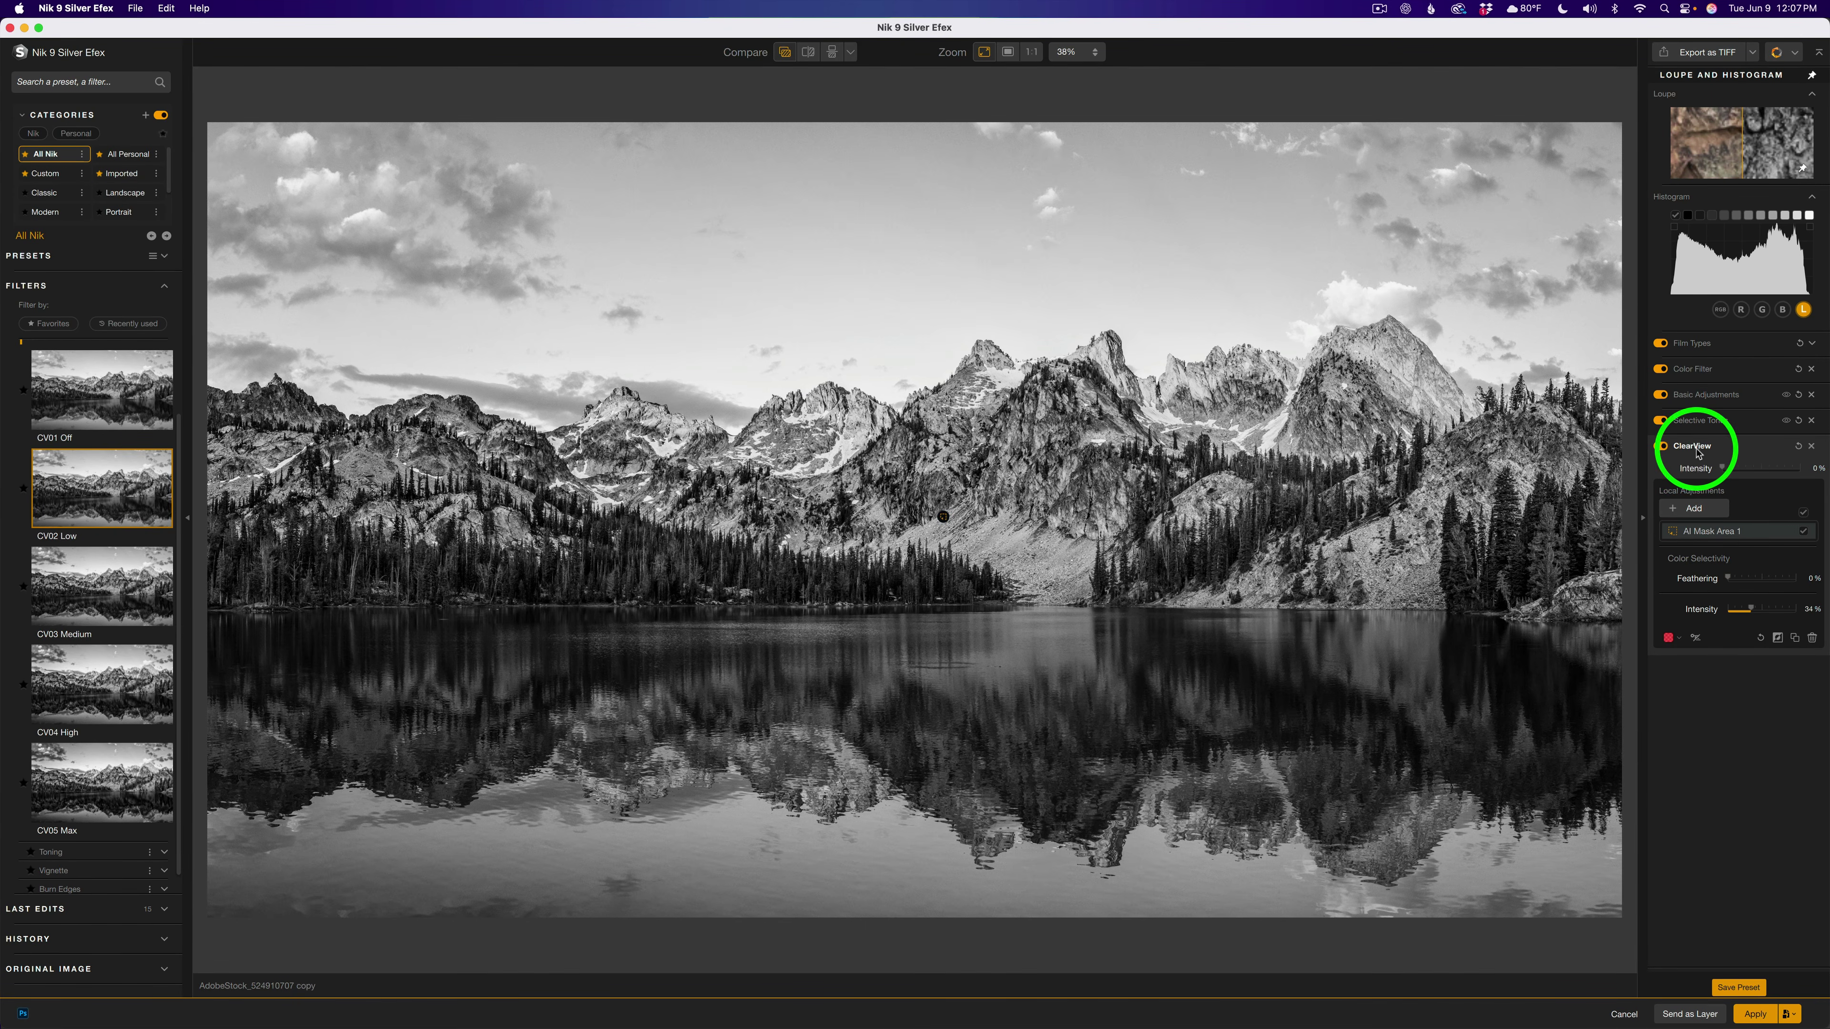
{"action": "left_click", "coordinate": [1662, 448]}
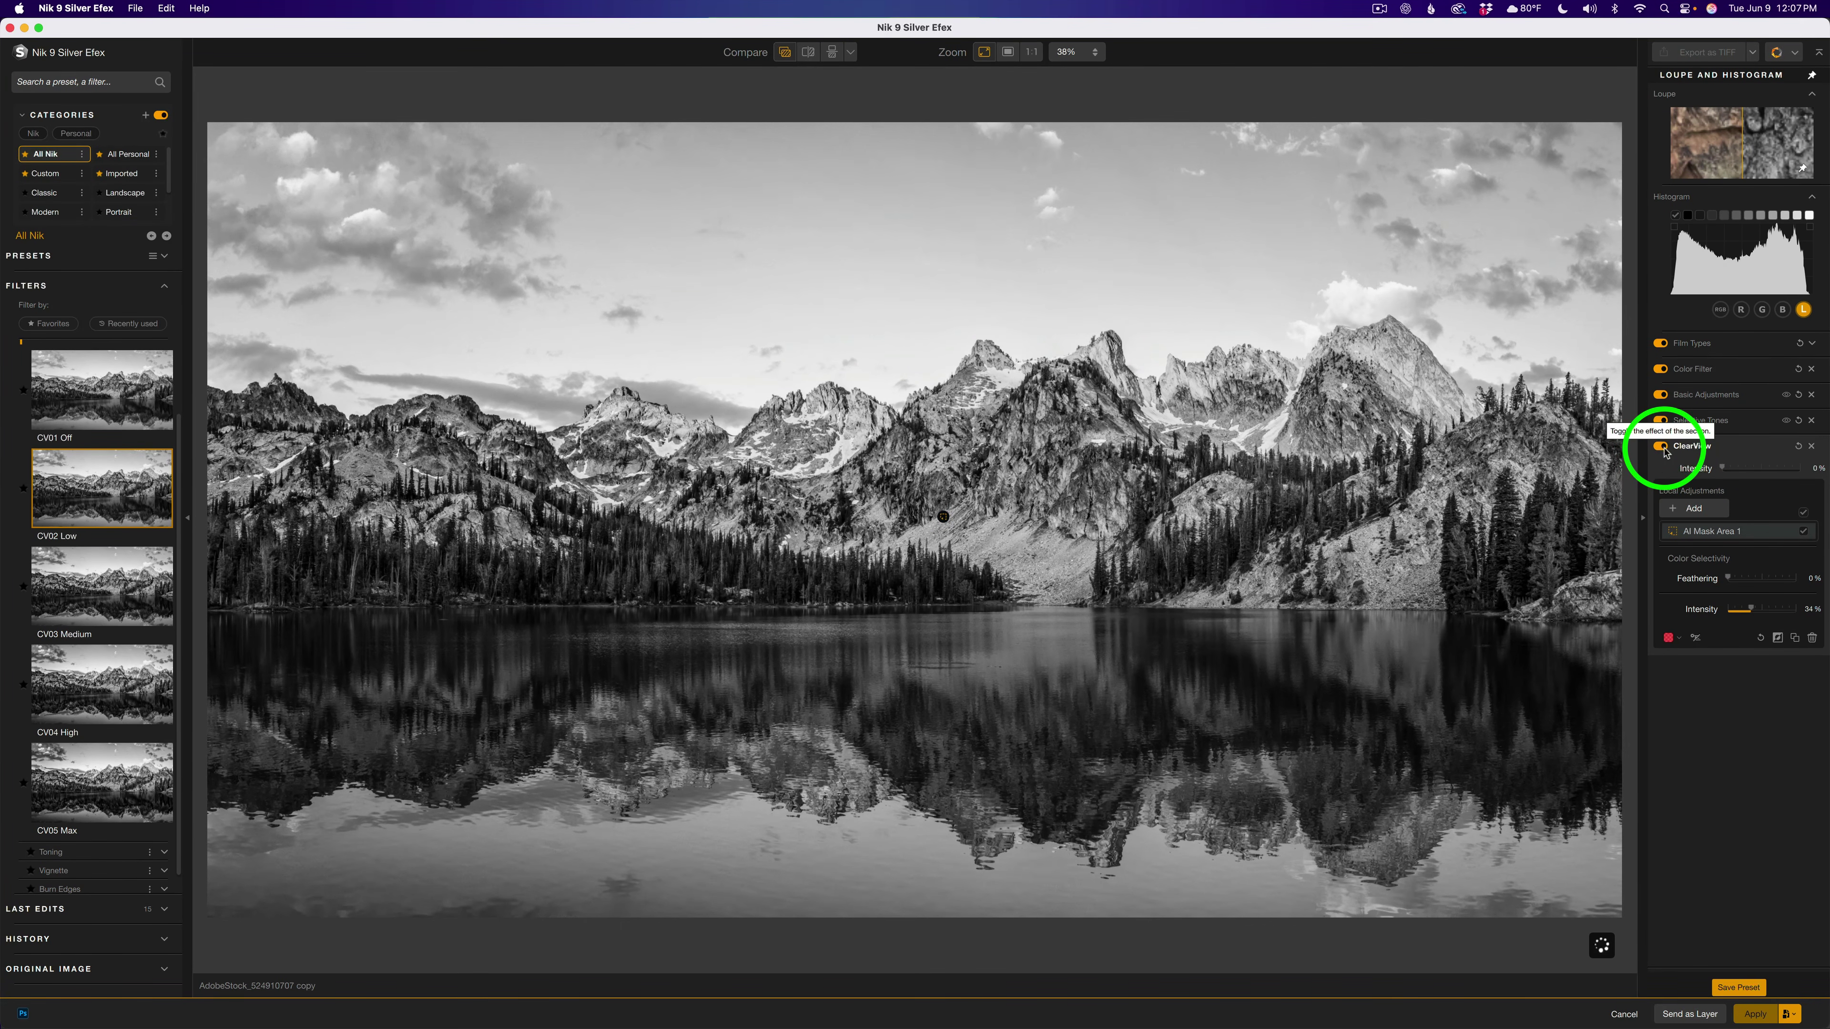
- Add a vignette to the photo using the VG02 Lens Falloff 1 preset
{"action": "left_click", "coordinate": [1751, 449]}
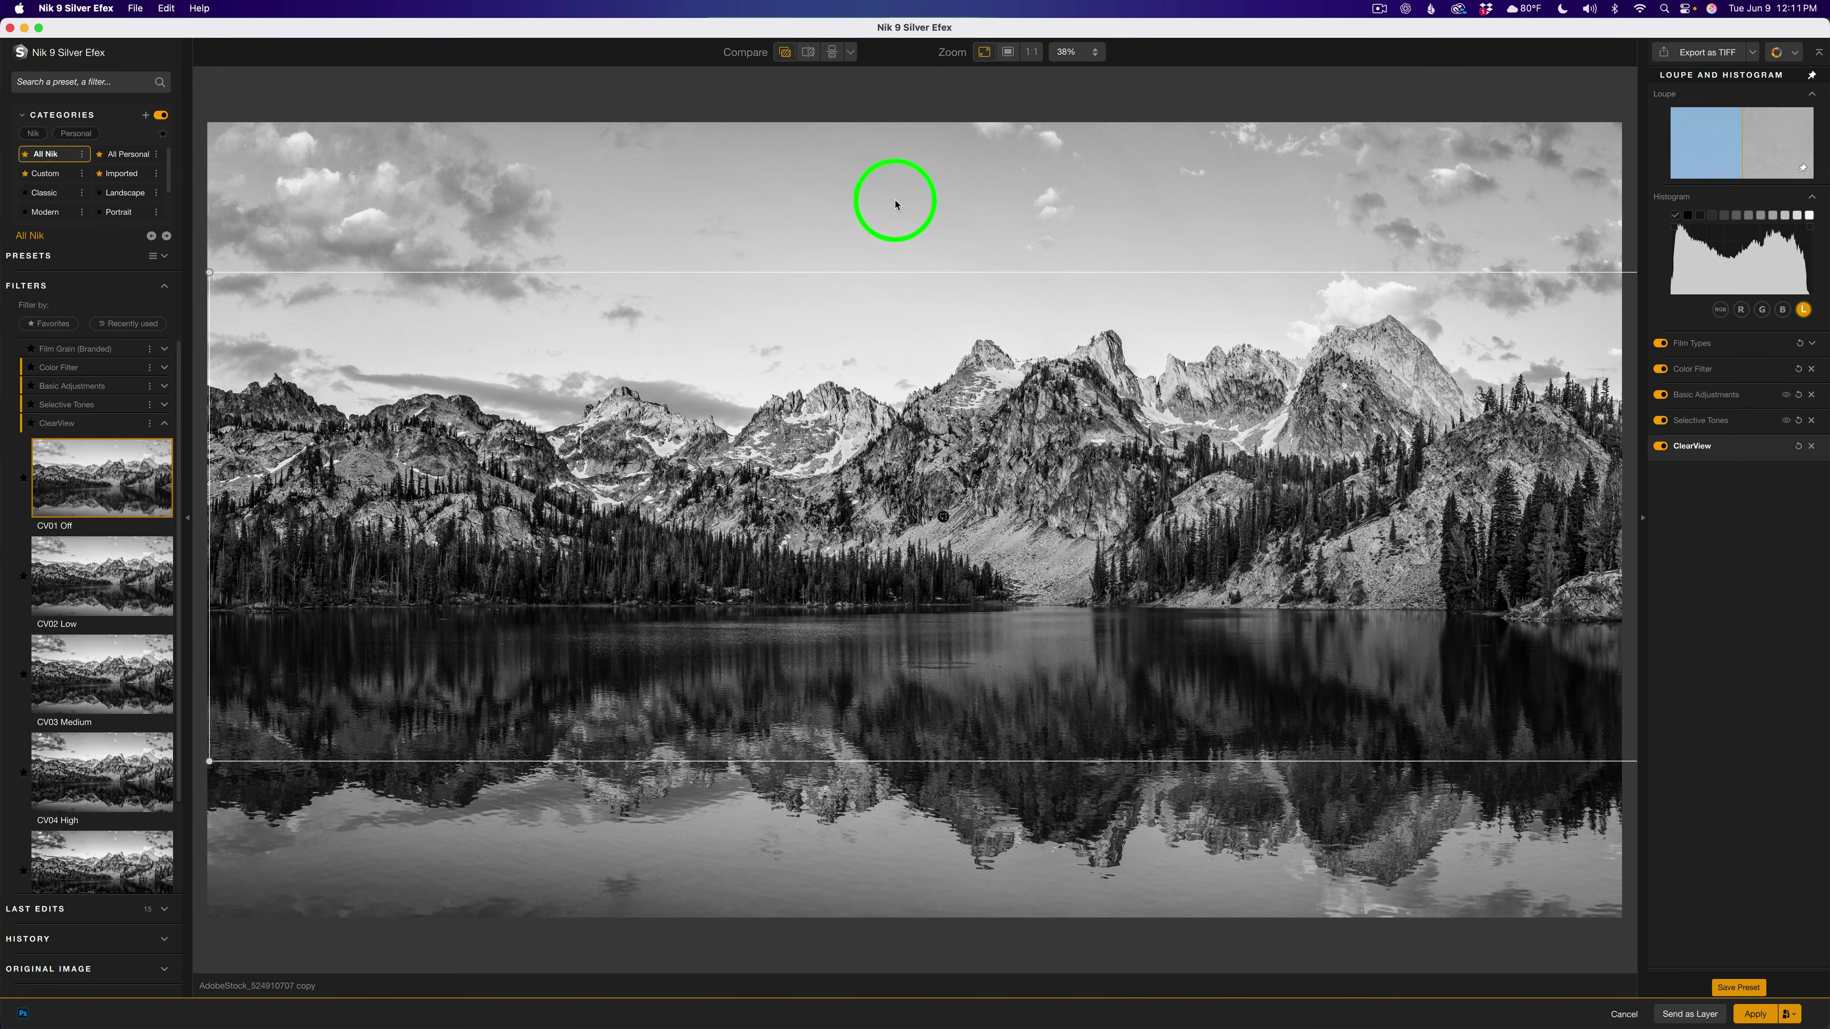
{"action": "left_click", "coordinate": [165, 425]}
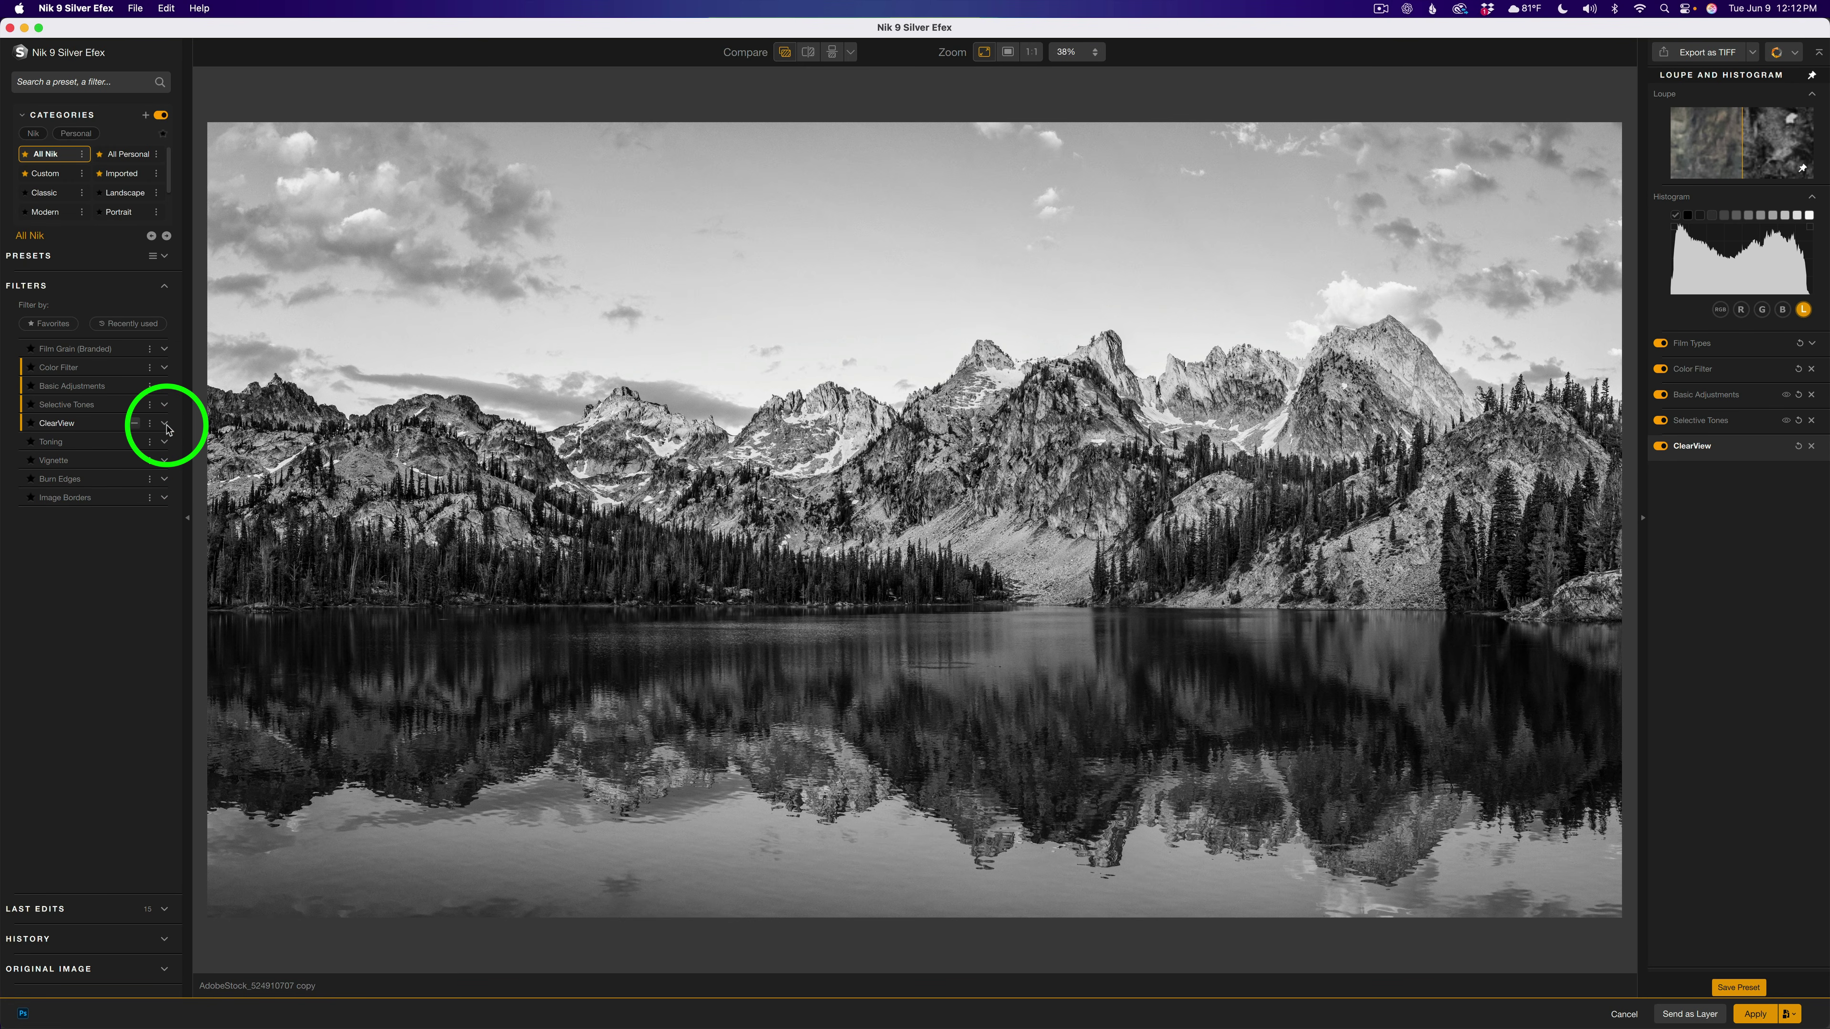
{"action": "left_click", "coordinate": [167, 462]}
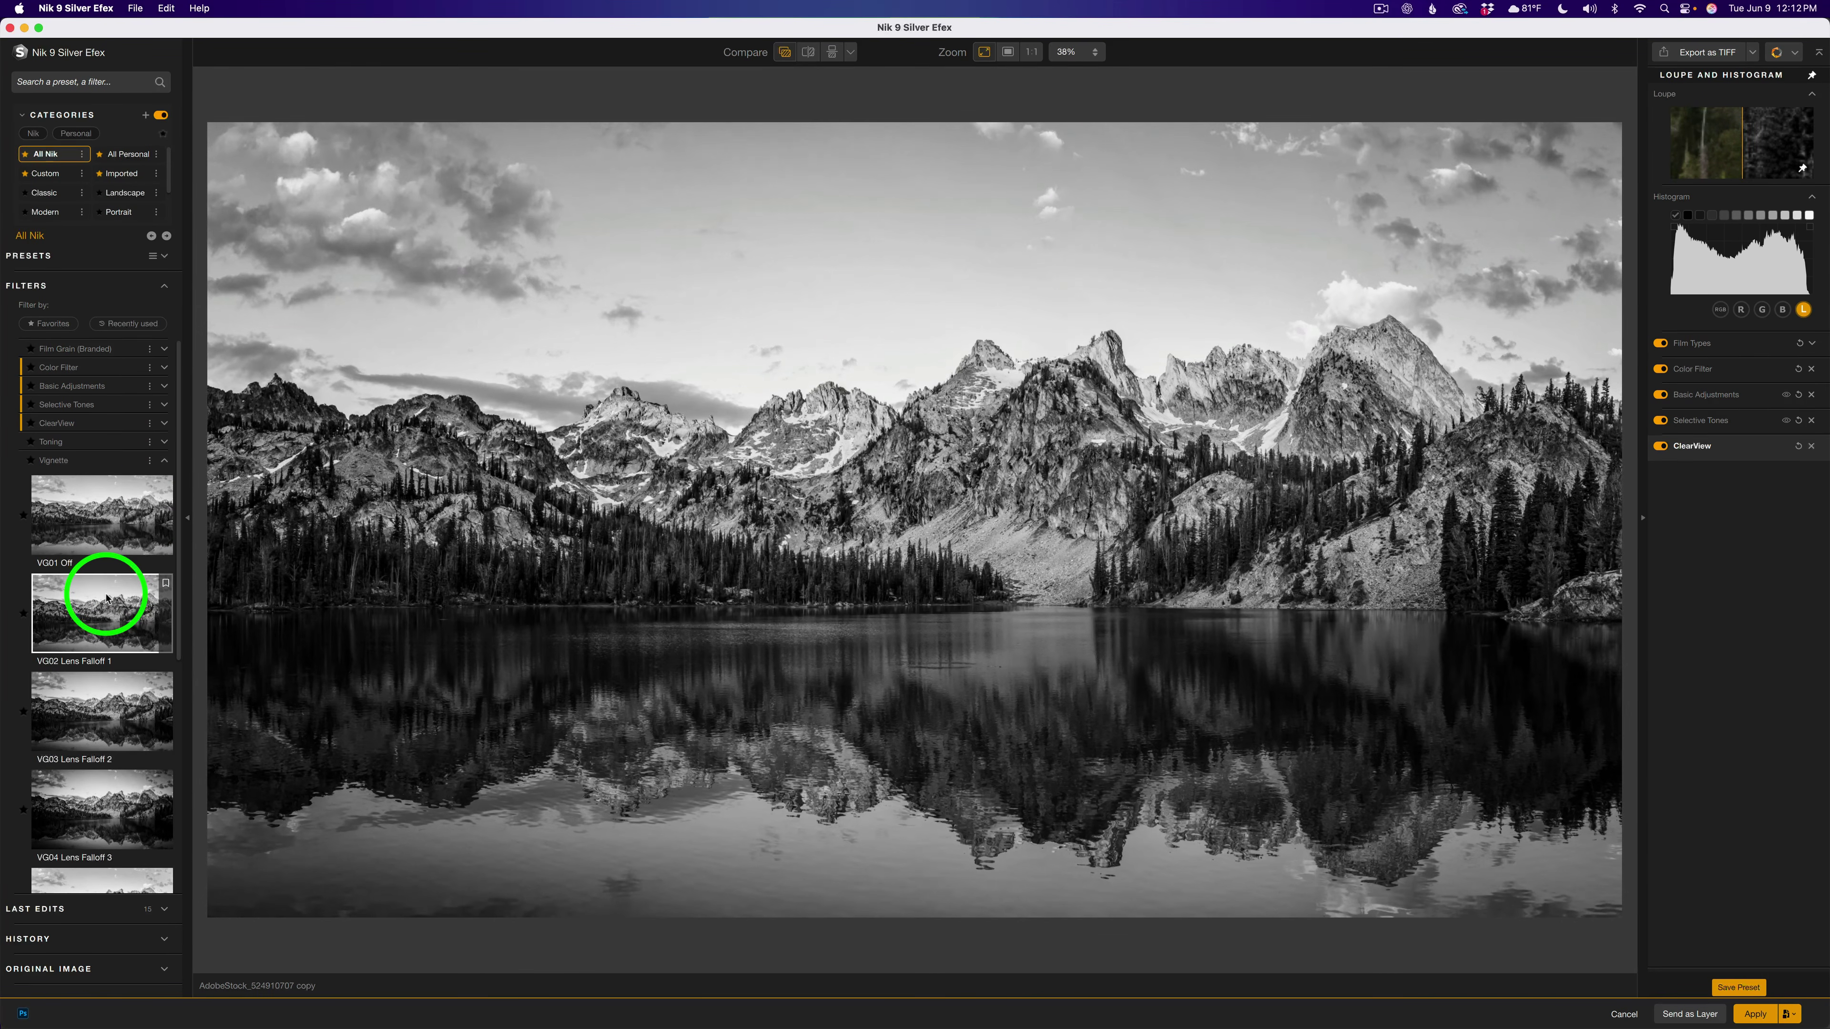
{"action": "left_click", "coordinate": [113, 592]}
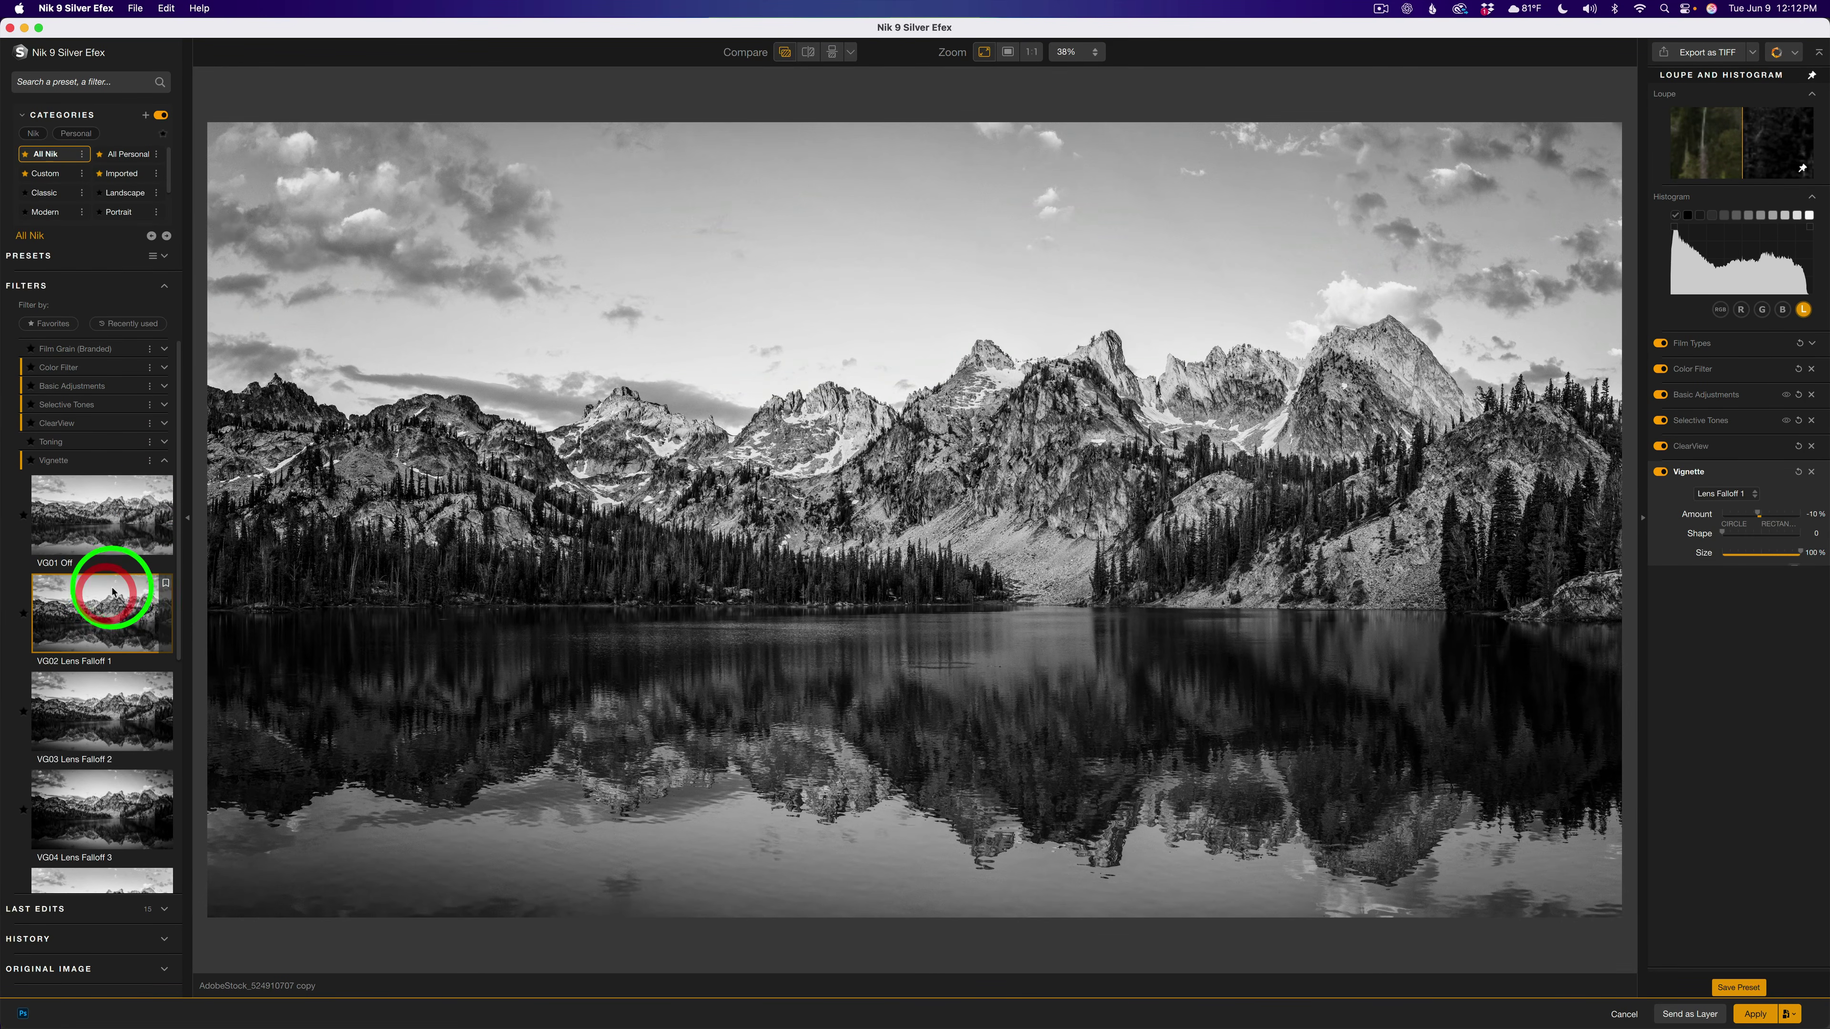
{"action": "left_click", "coordinate": [166, 462]}
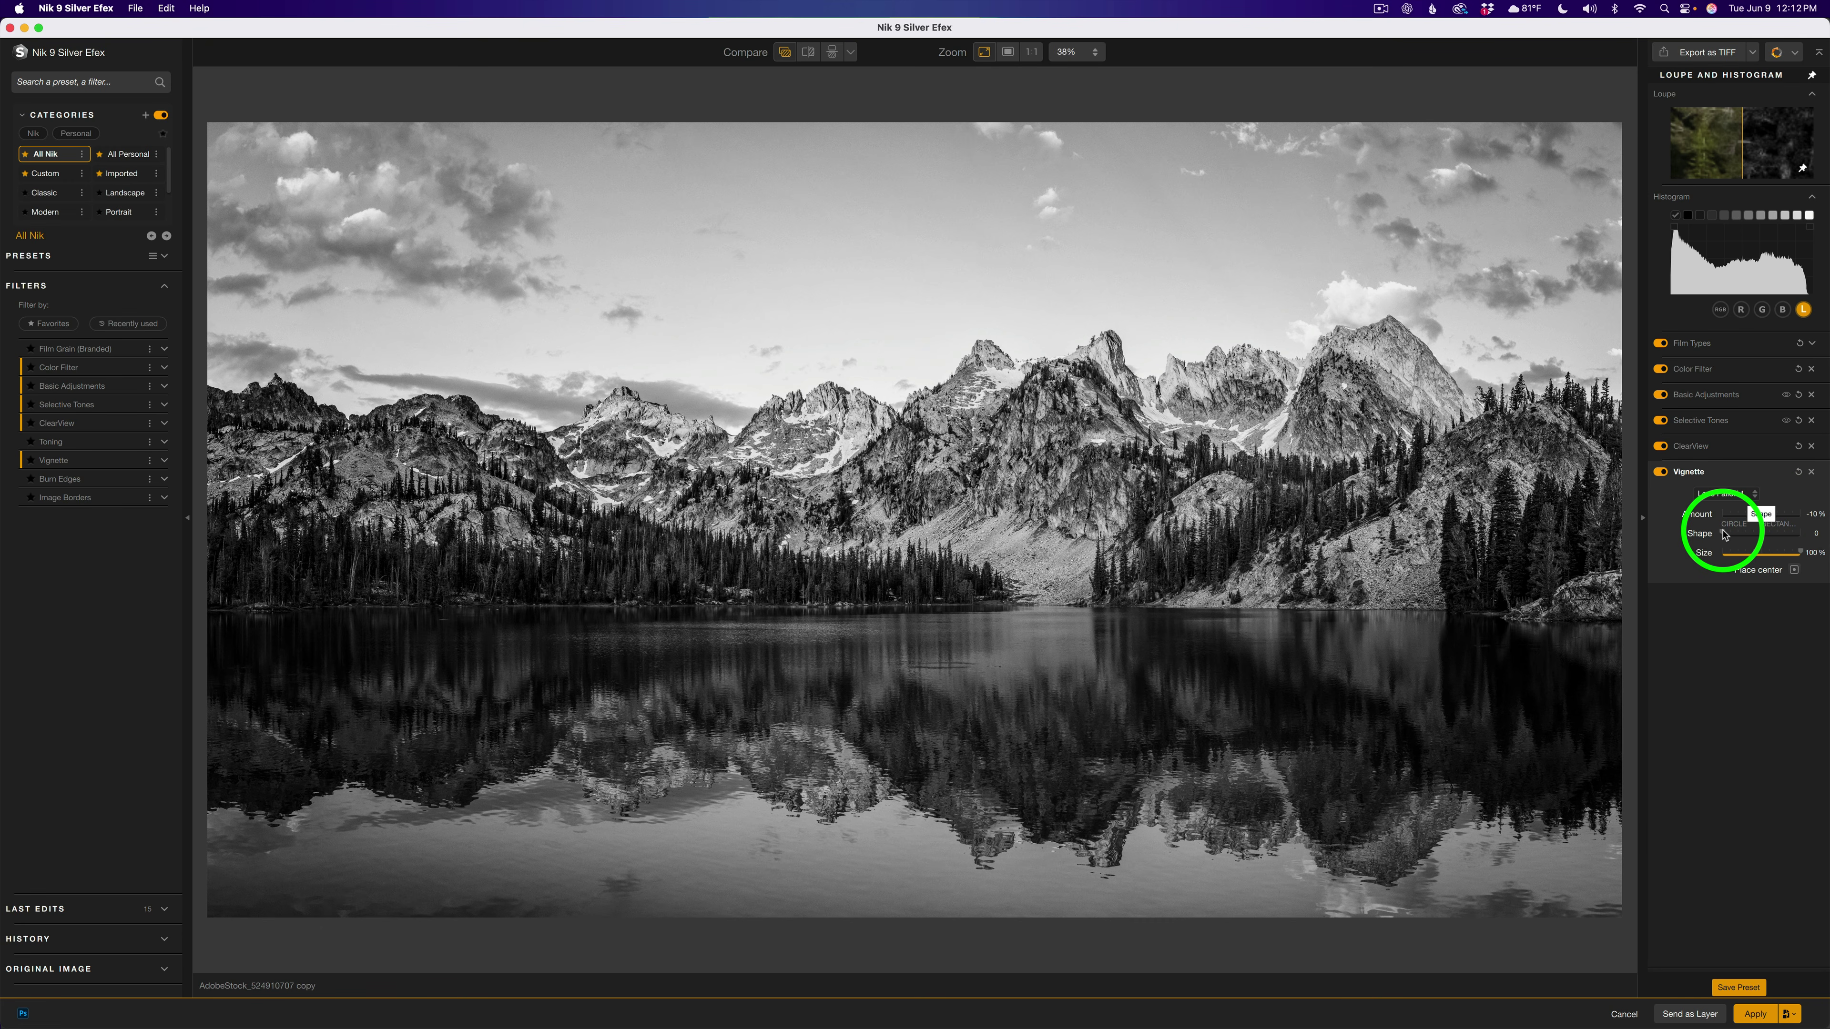
- Set the vignette's Shape to 56 with Size at 100 %, and compare the photo with and without the vignette
{"action": "left_click_drag", "start_coordinate": [1724, 533], "coordinate": [1816, 555]}
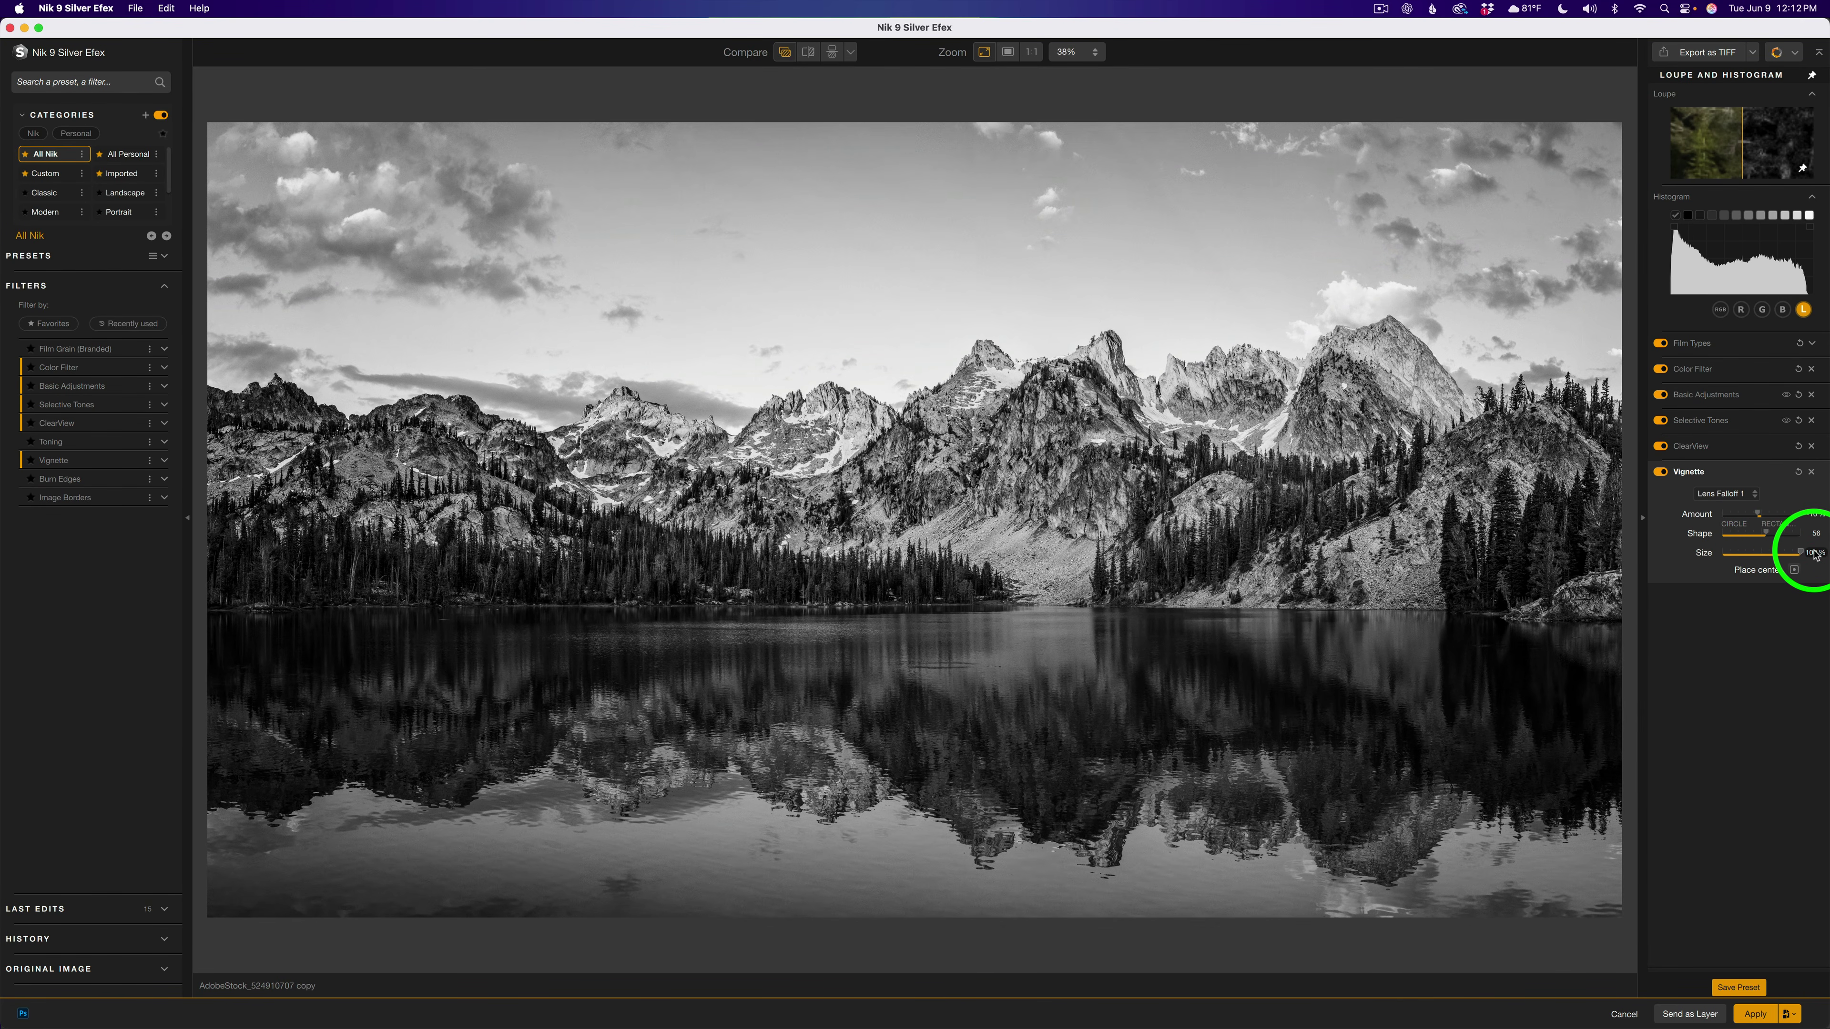
{"action": "left_click", "coordinate": [1662, 472]}
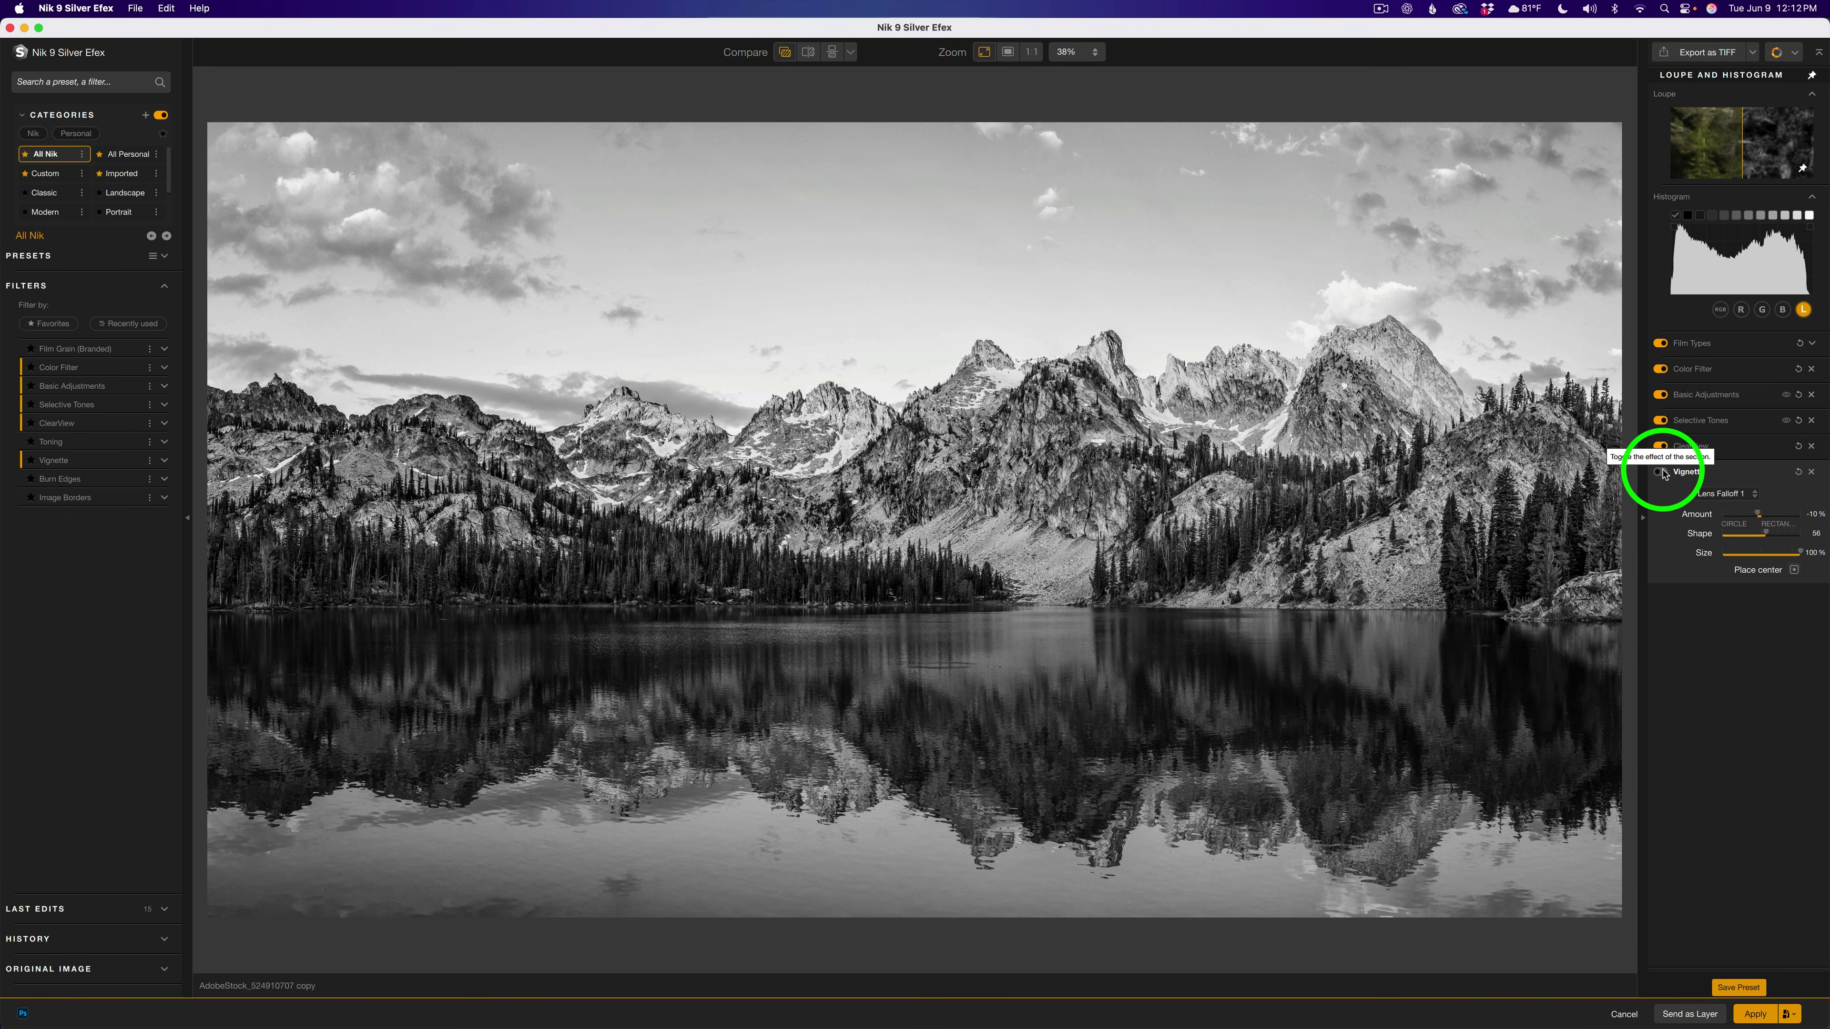
{"action": "left_click", "coordinate": [1662, 472]}
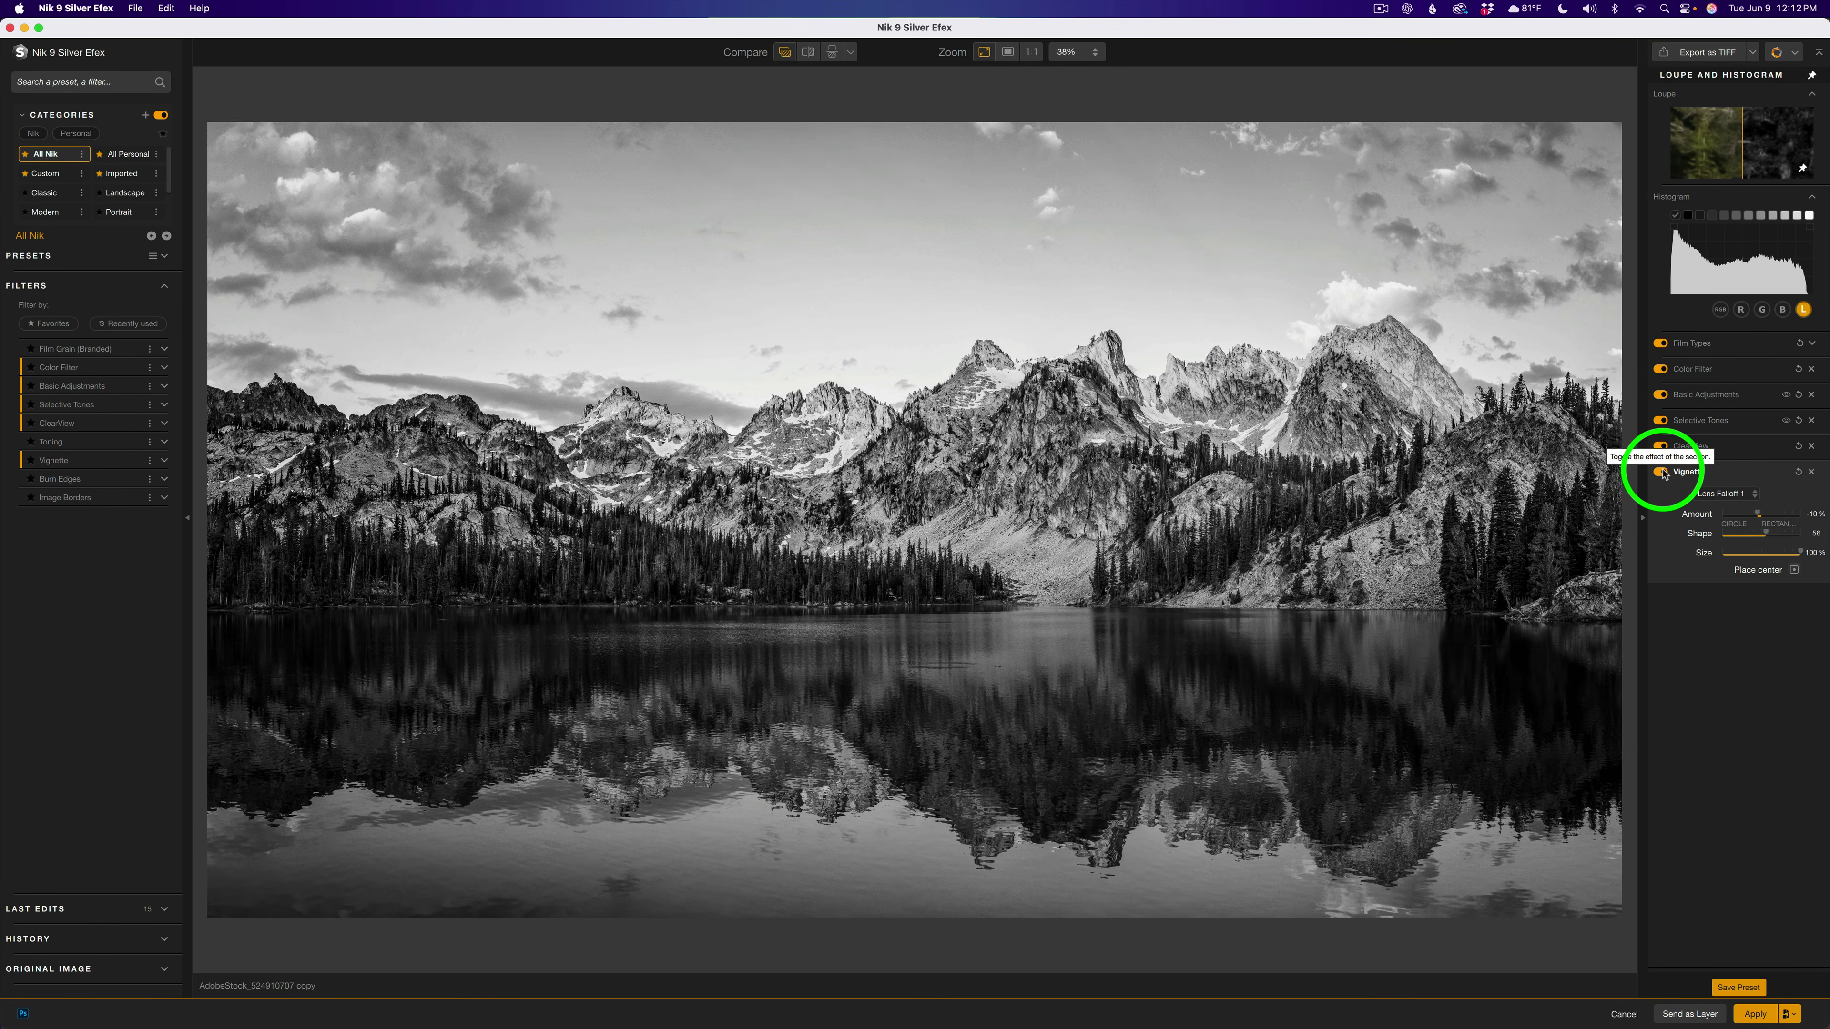
{"action": "left_click", "coordinate": [1722, 472]}
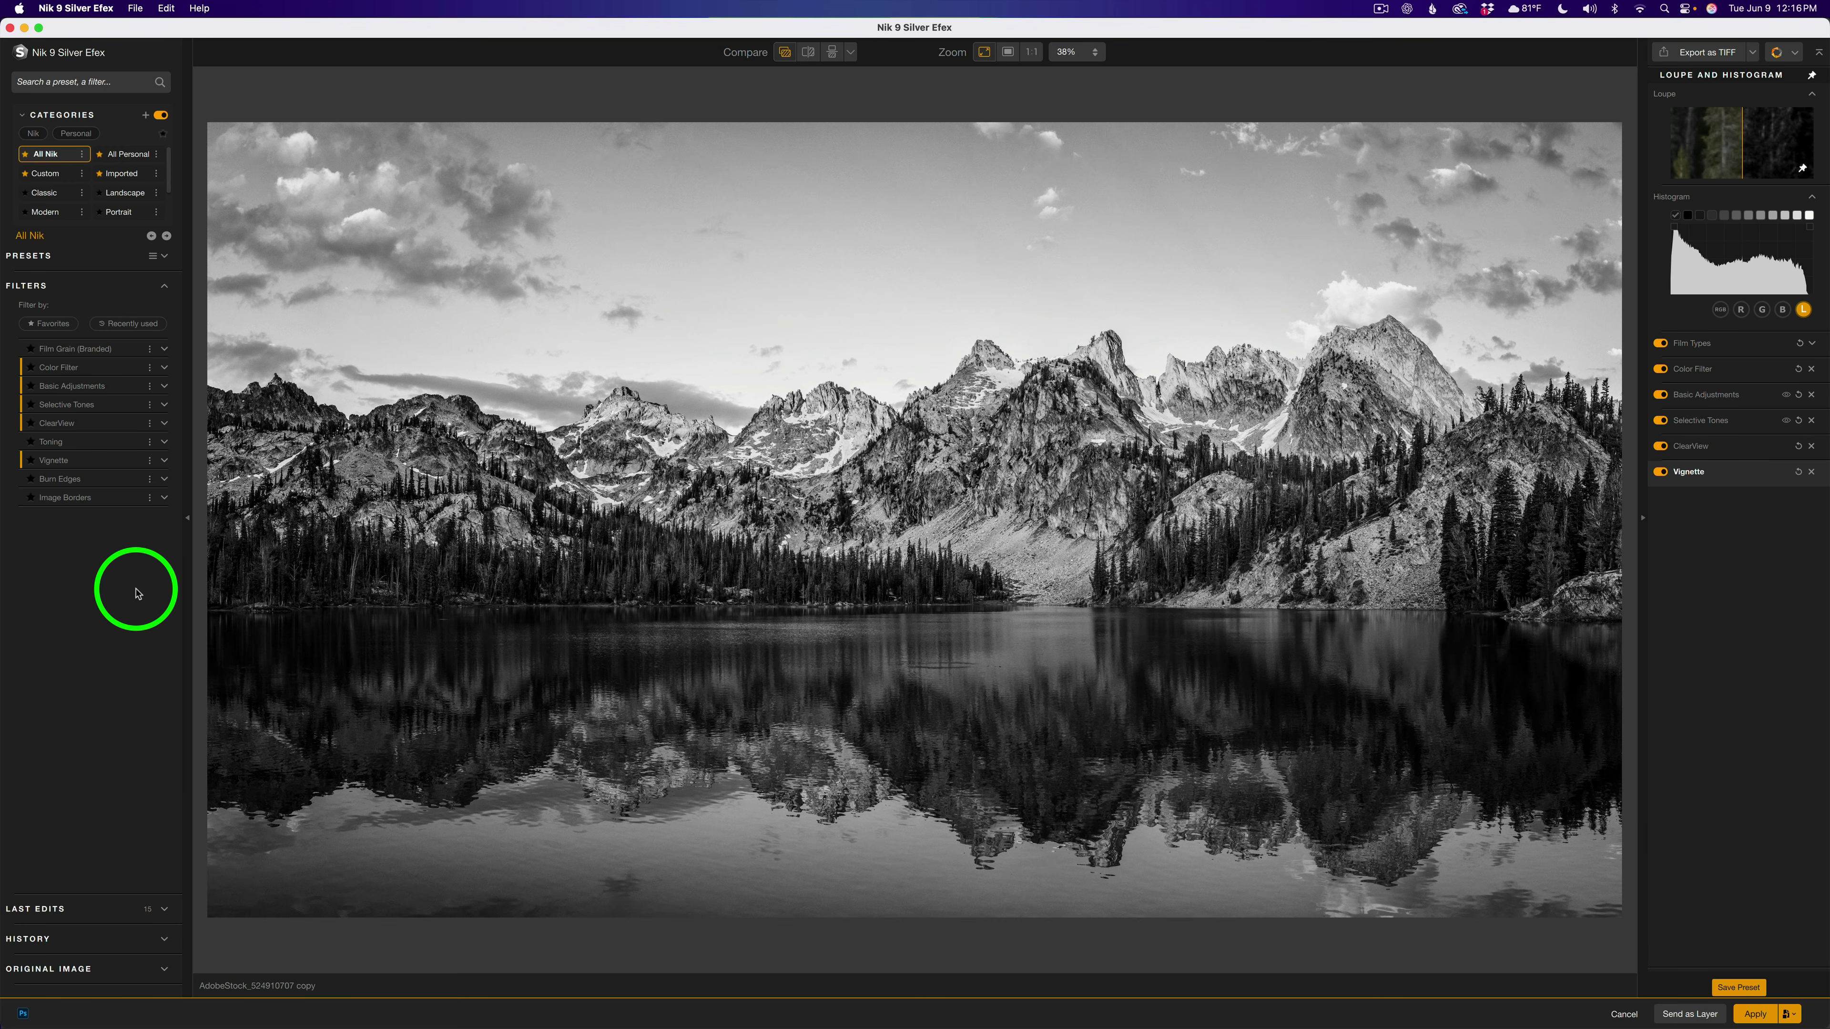
- Preview the Image Borders presets on the photo and apply IB03 Type 2
{"action": "mouse_move", "coordinate": [74, 499]}
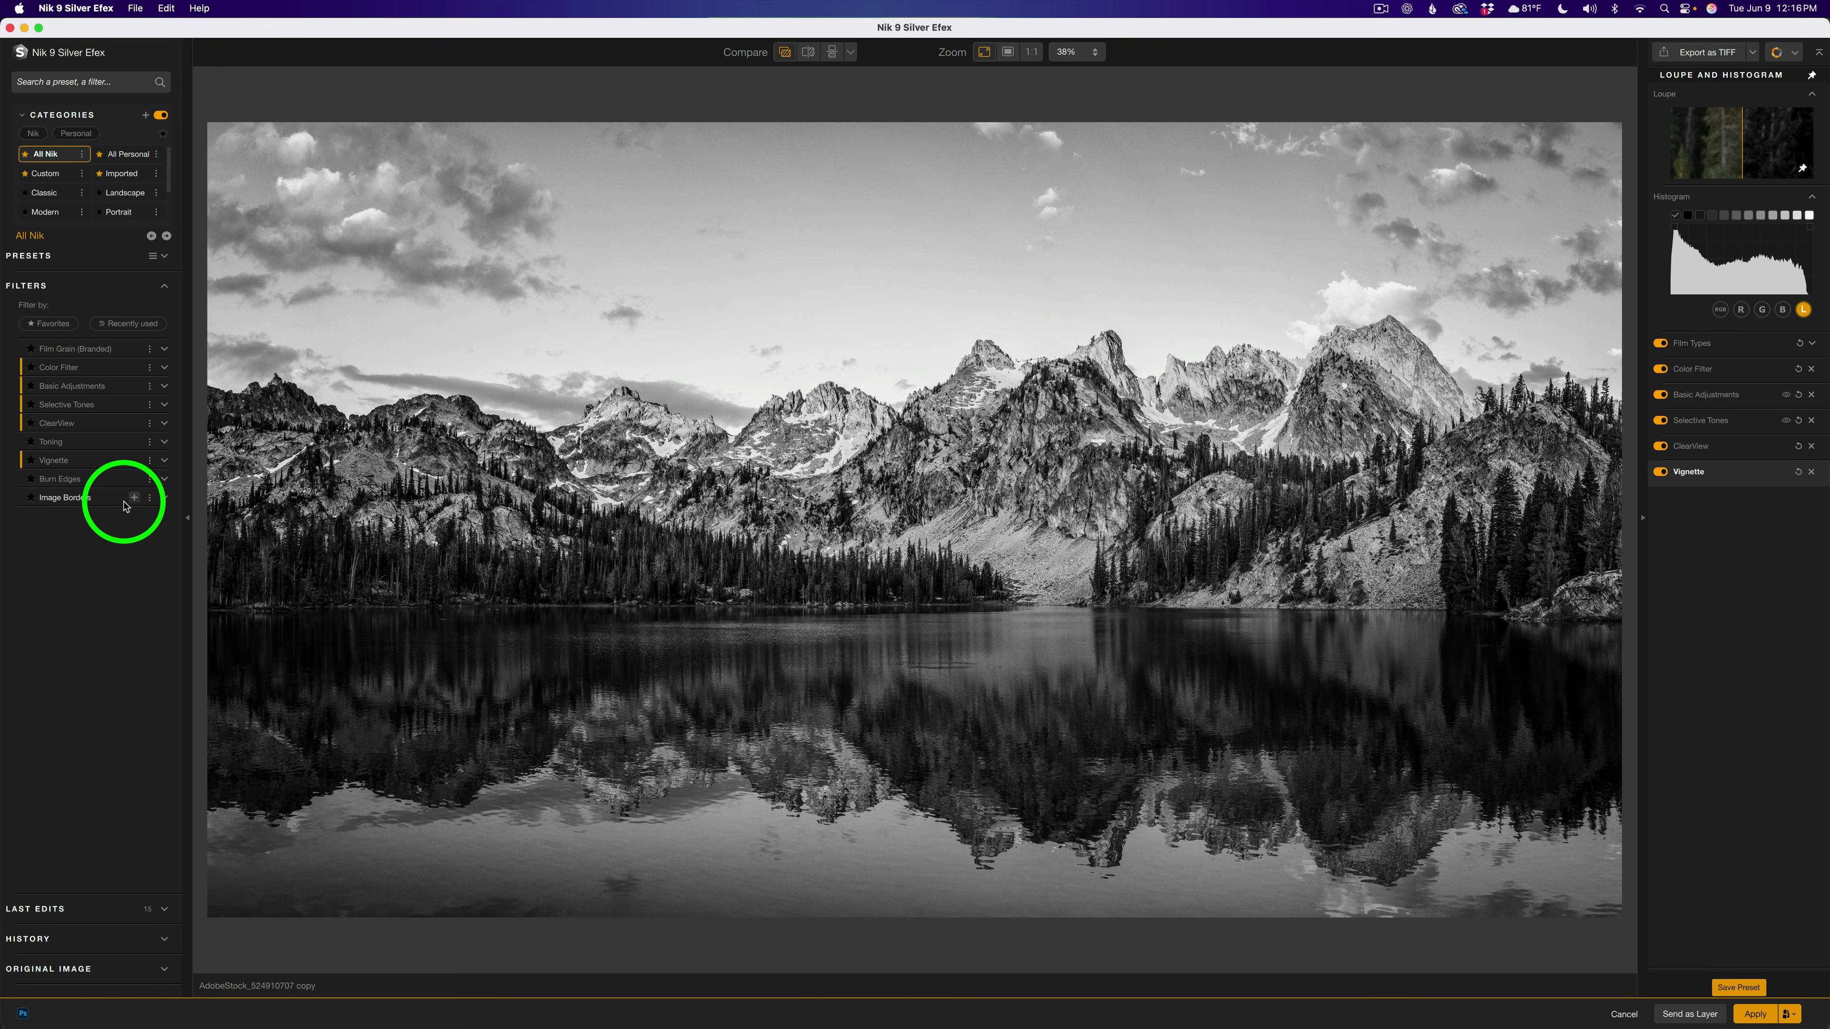
{"action": "left_click", "coordinate": [167, 499]}
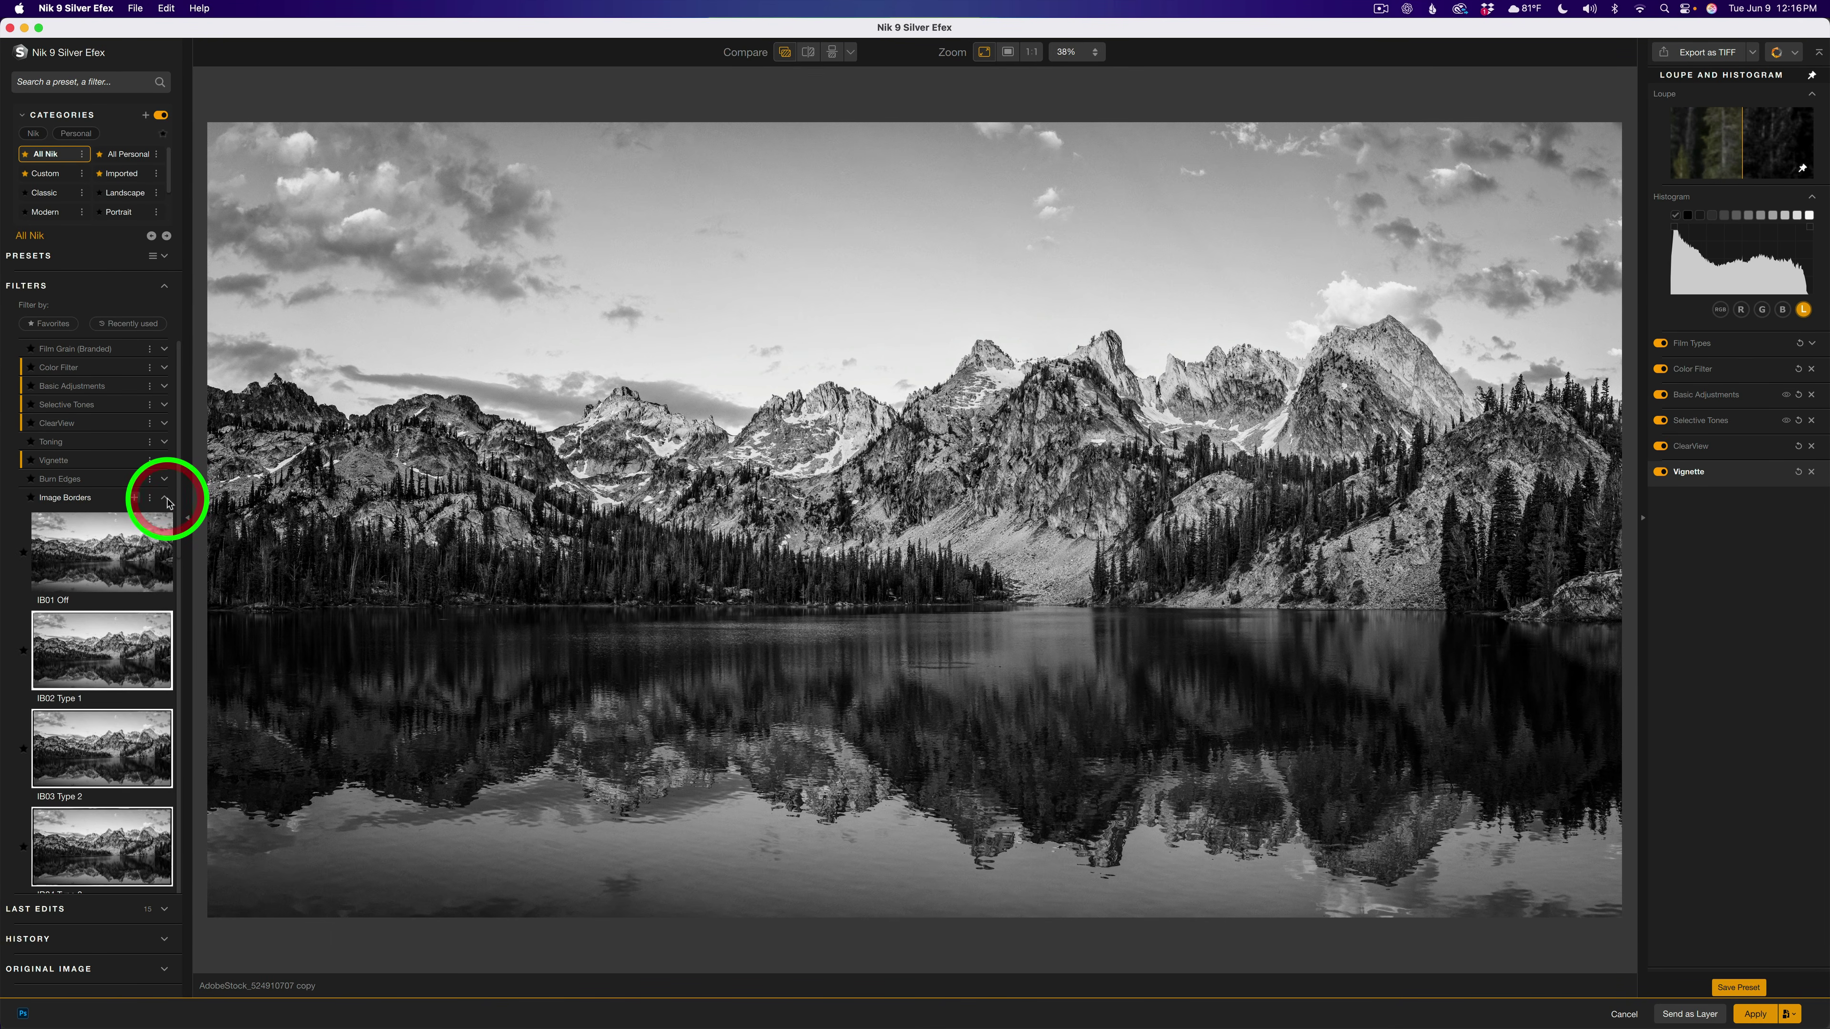
{"action": "left_click", "coordinate": [119, 634]}
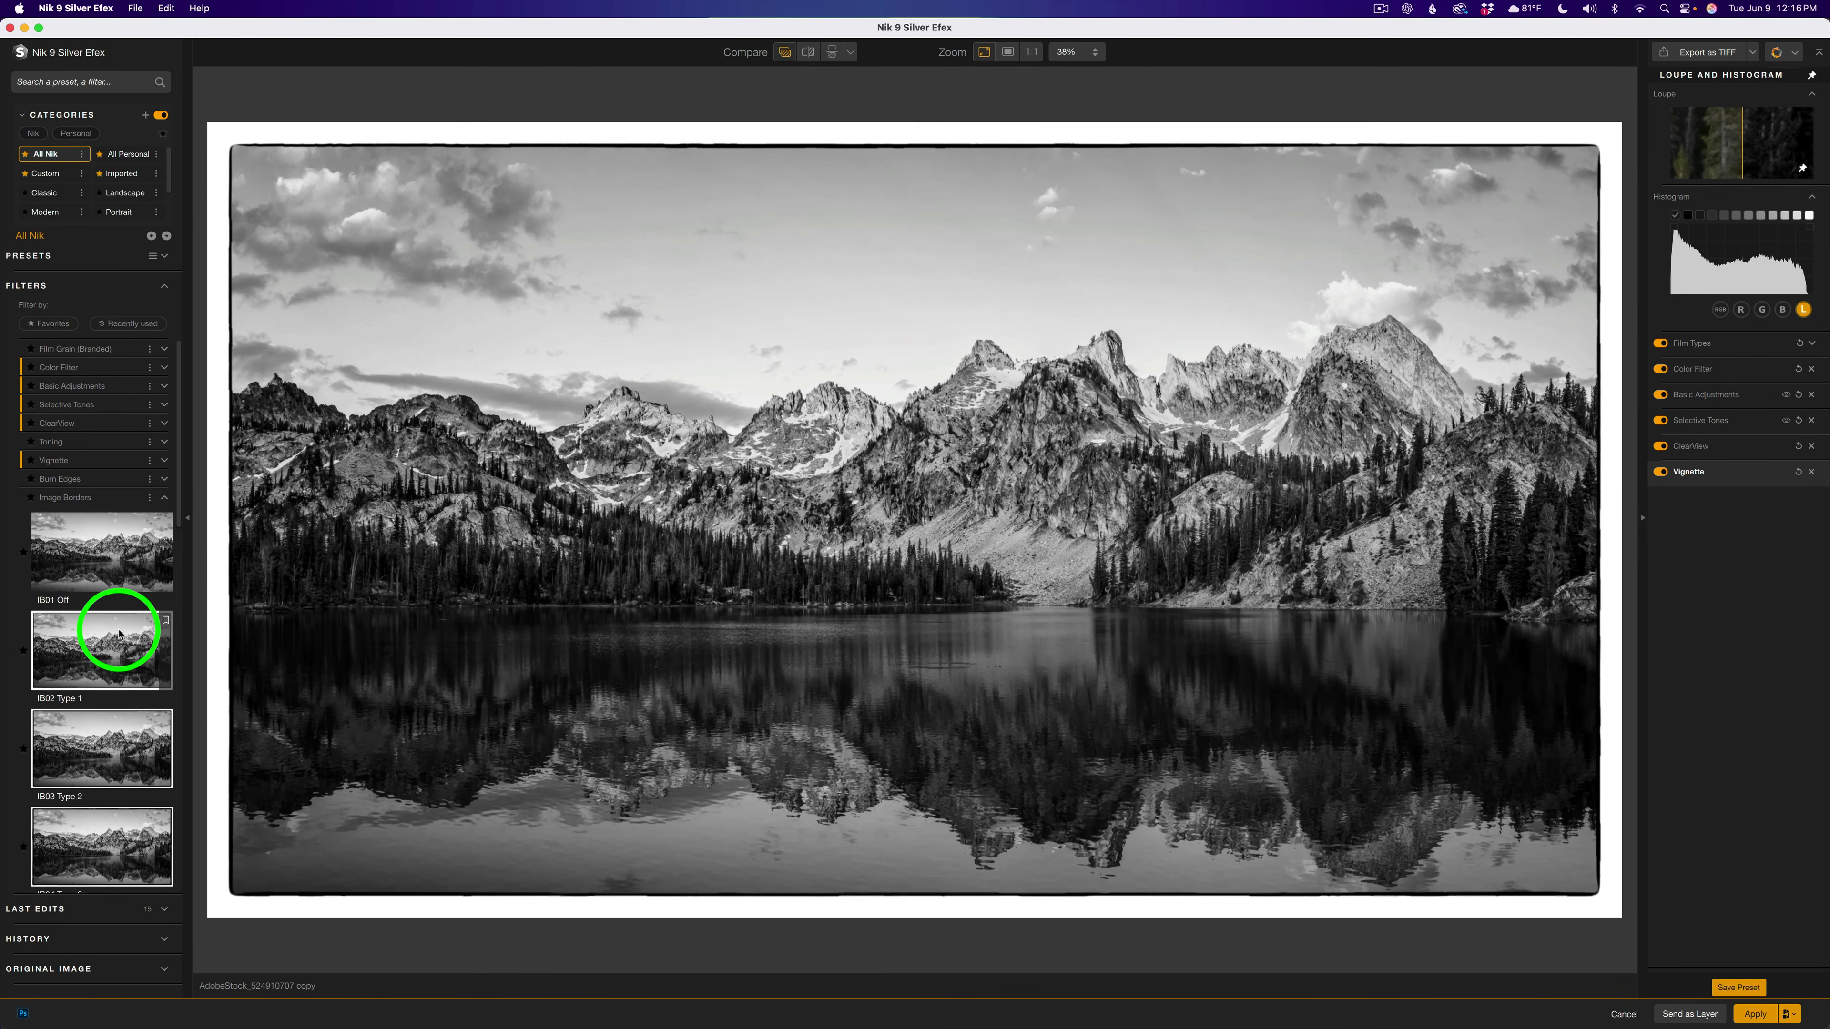
{"action": "left_click", "coordinate": [107, 755]}
{"action": "left_click", "coordinate": [119, 829]}
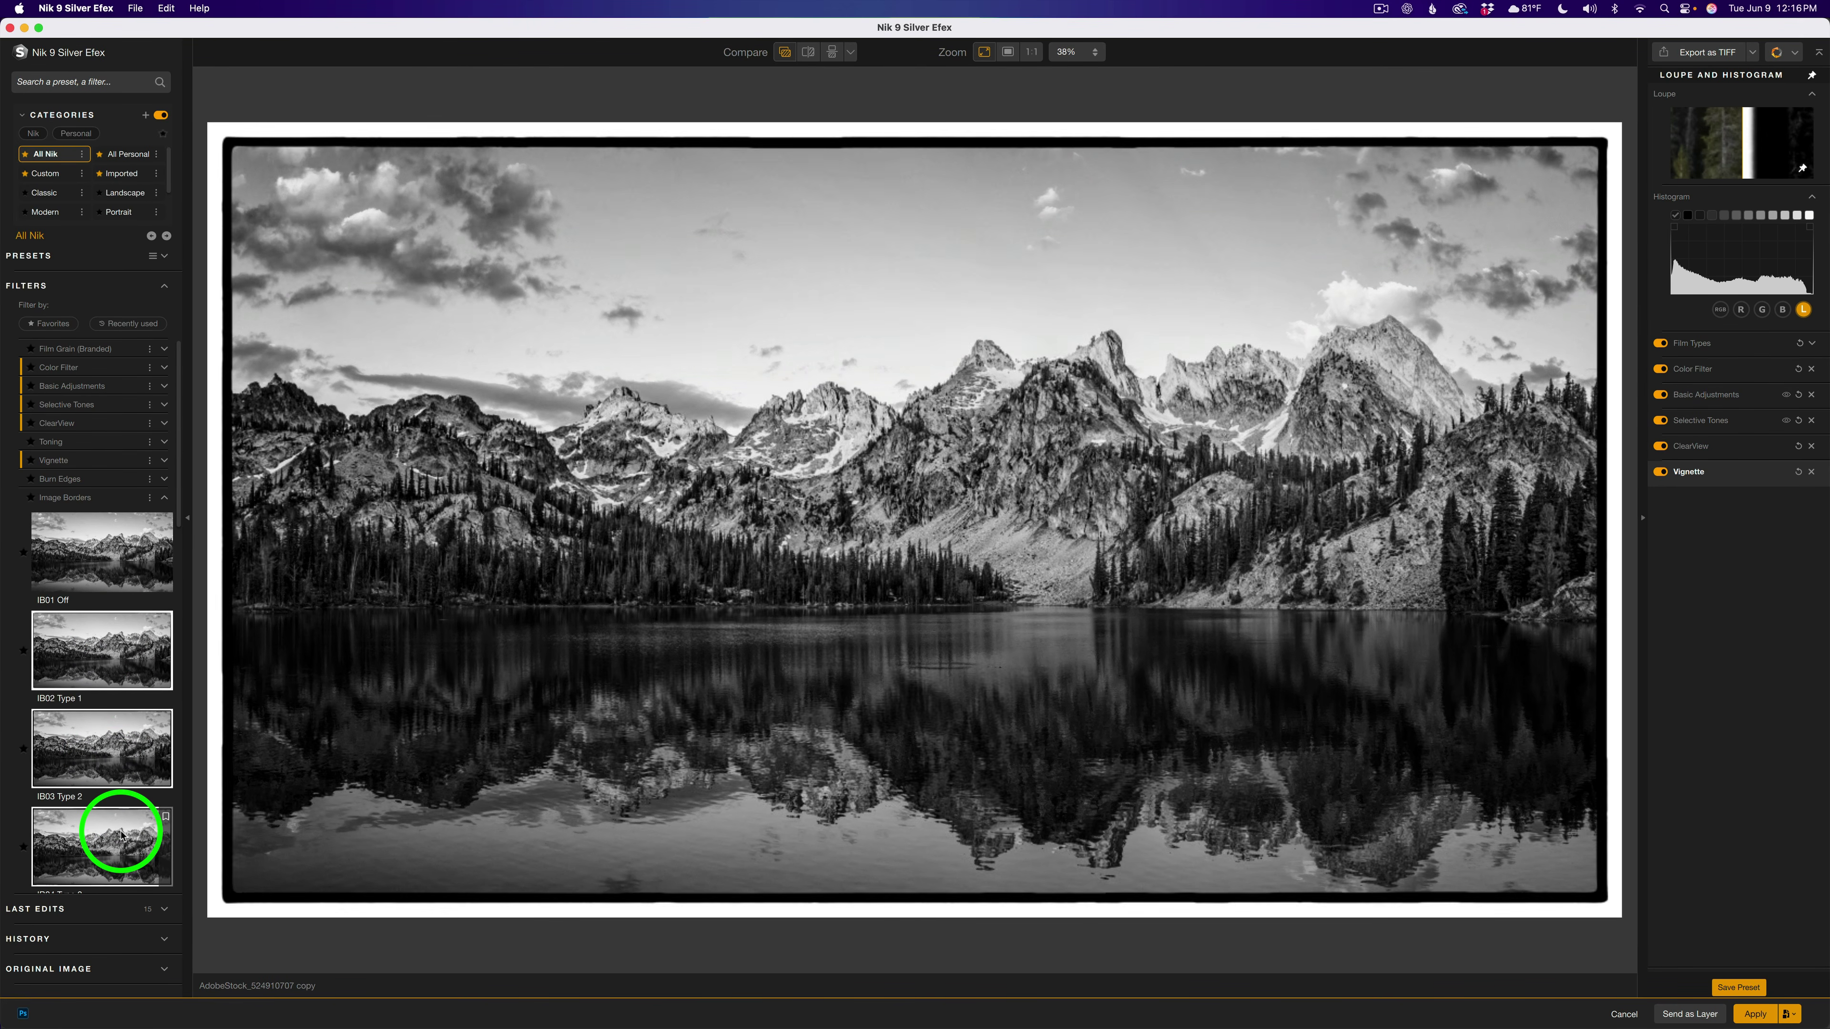
{"action": "scroll", "coordinate": [119, 829], "scroll_direction": "down", "scroll_amount": 3}
{"action": "left_click", "coordinate": [115, 770]}
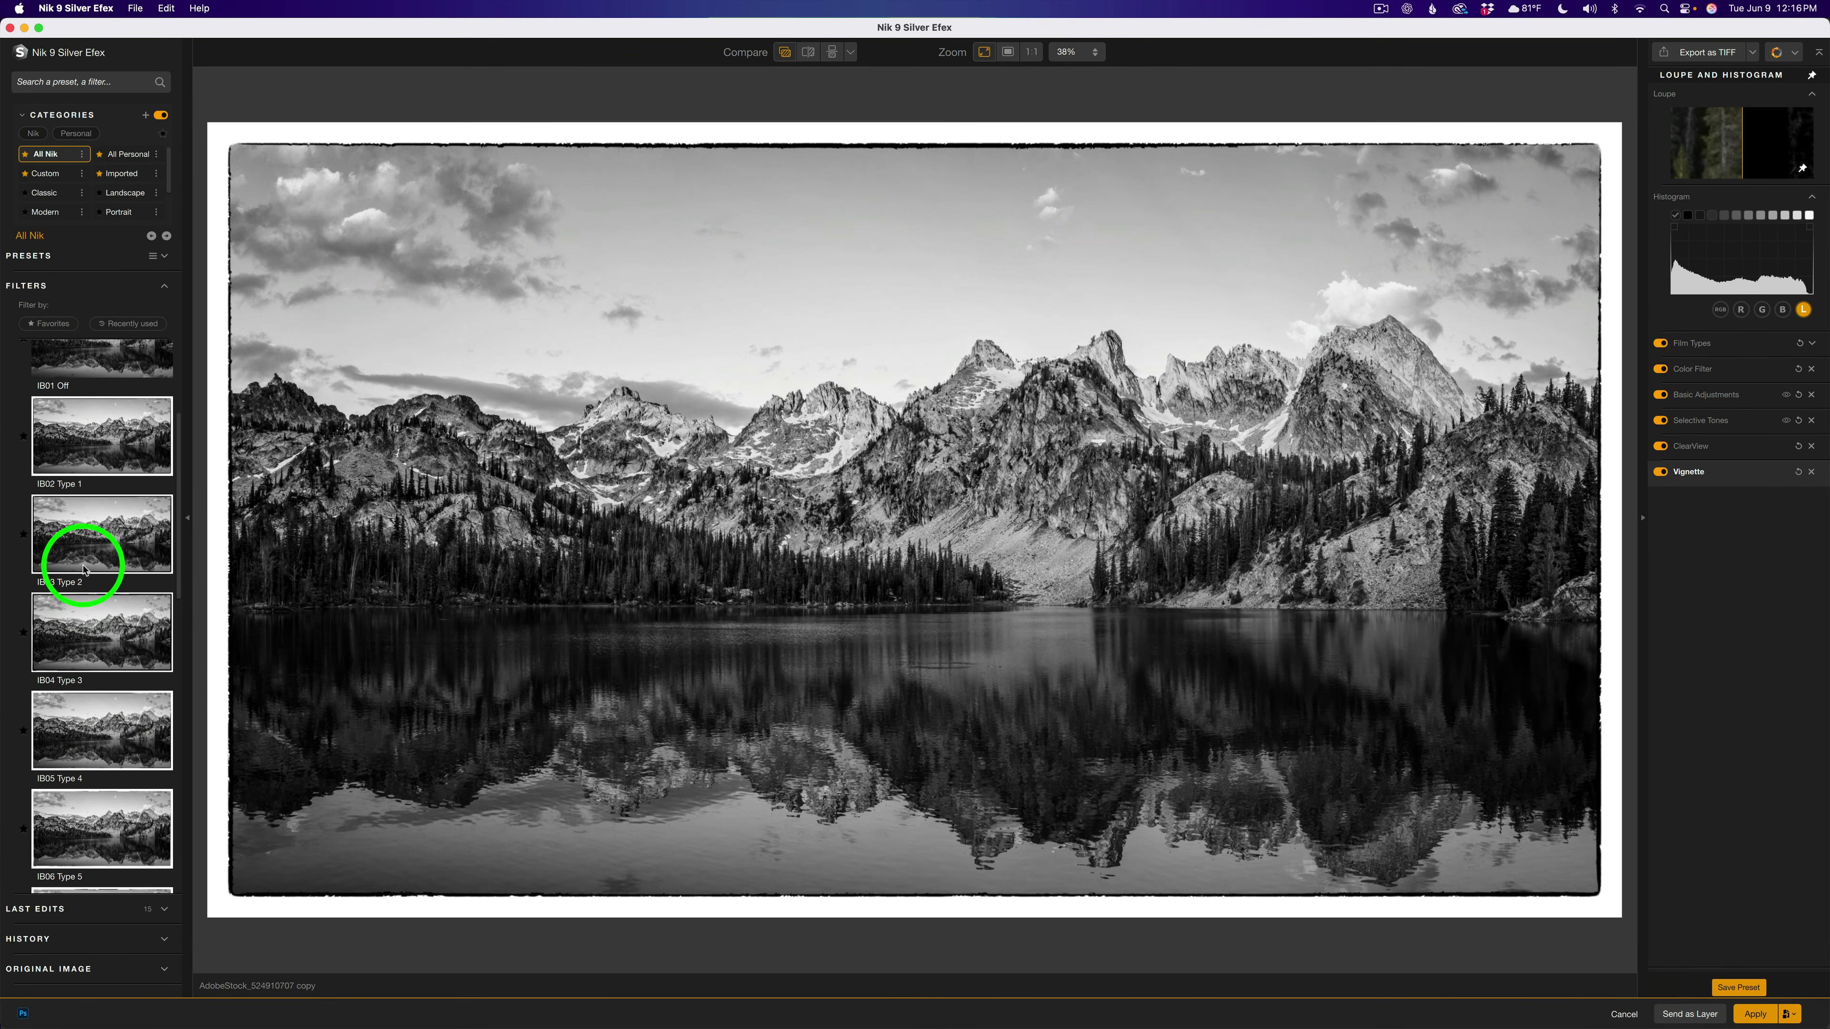
{"action": "left_click", "coordinate": [83, 533]}
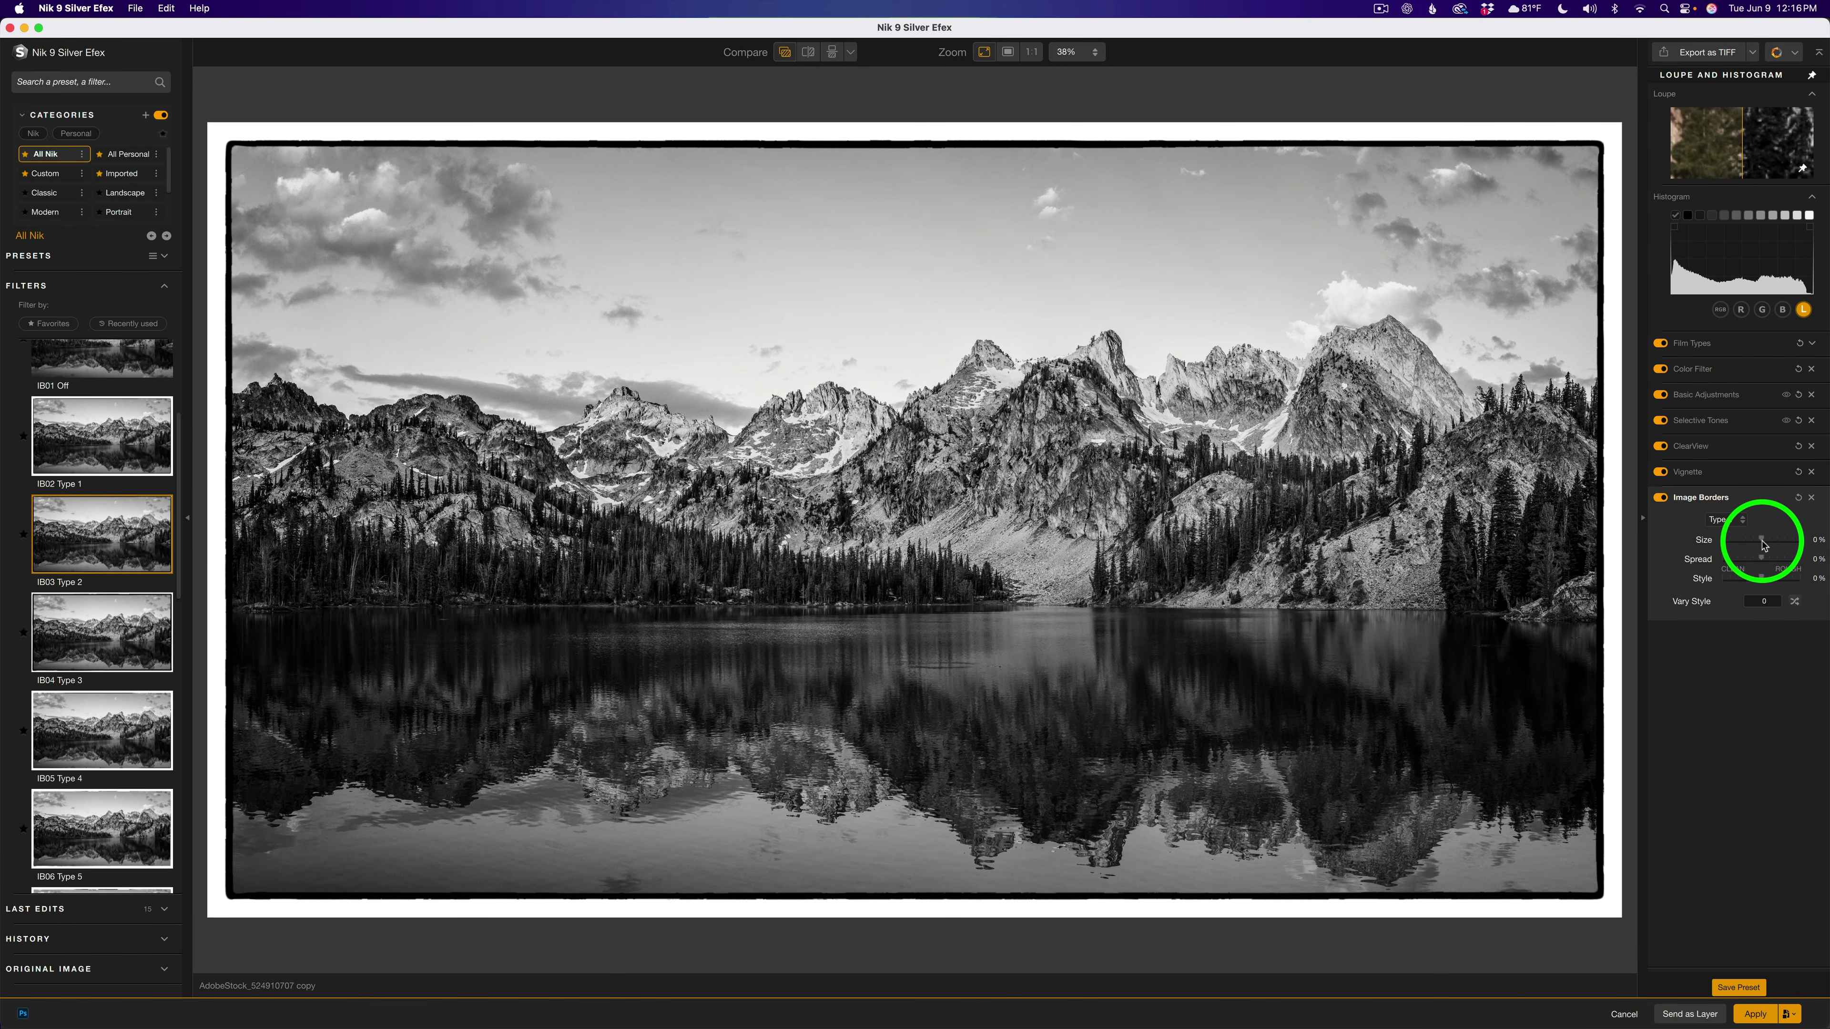
- Change the image border to Type 4 with Size -29 %, Spread 28 % and Style 18 %, and compare with and without it
{"action": "left_click", "coordinate": [1740, 525]}
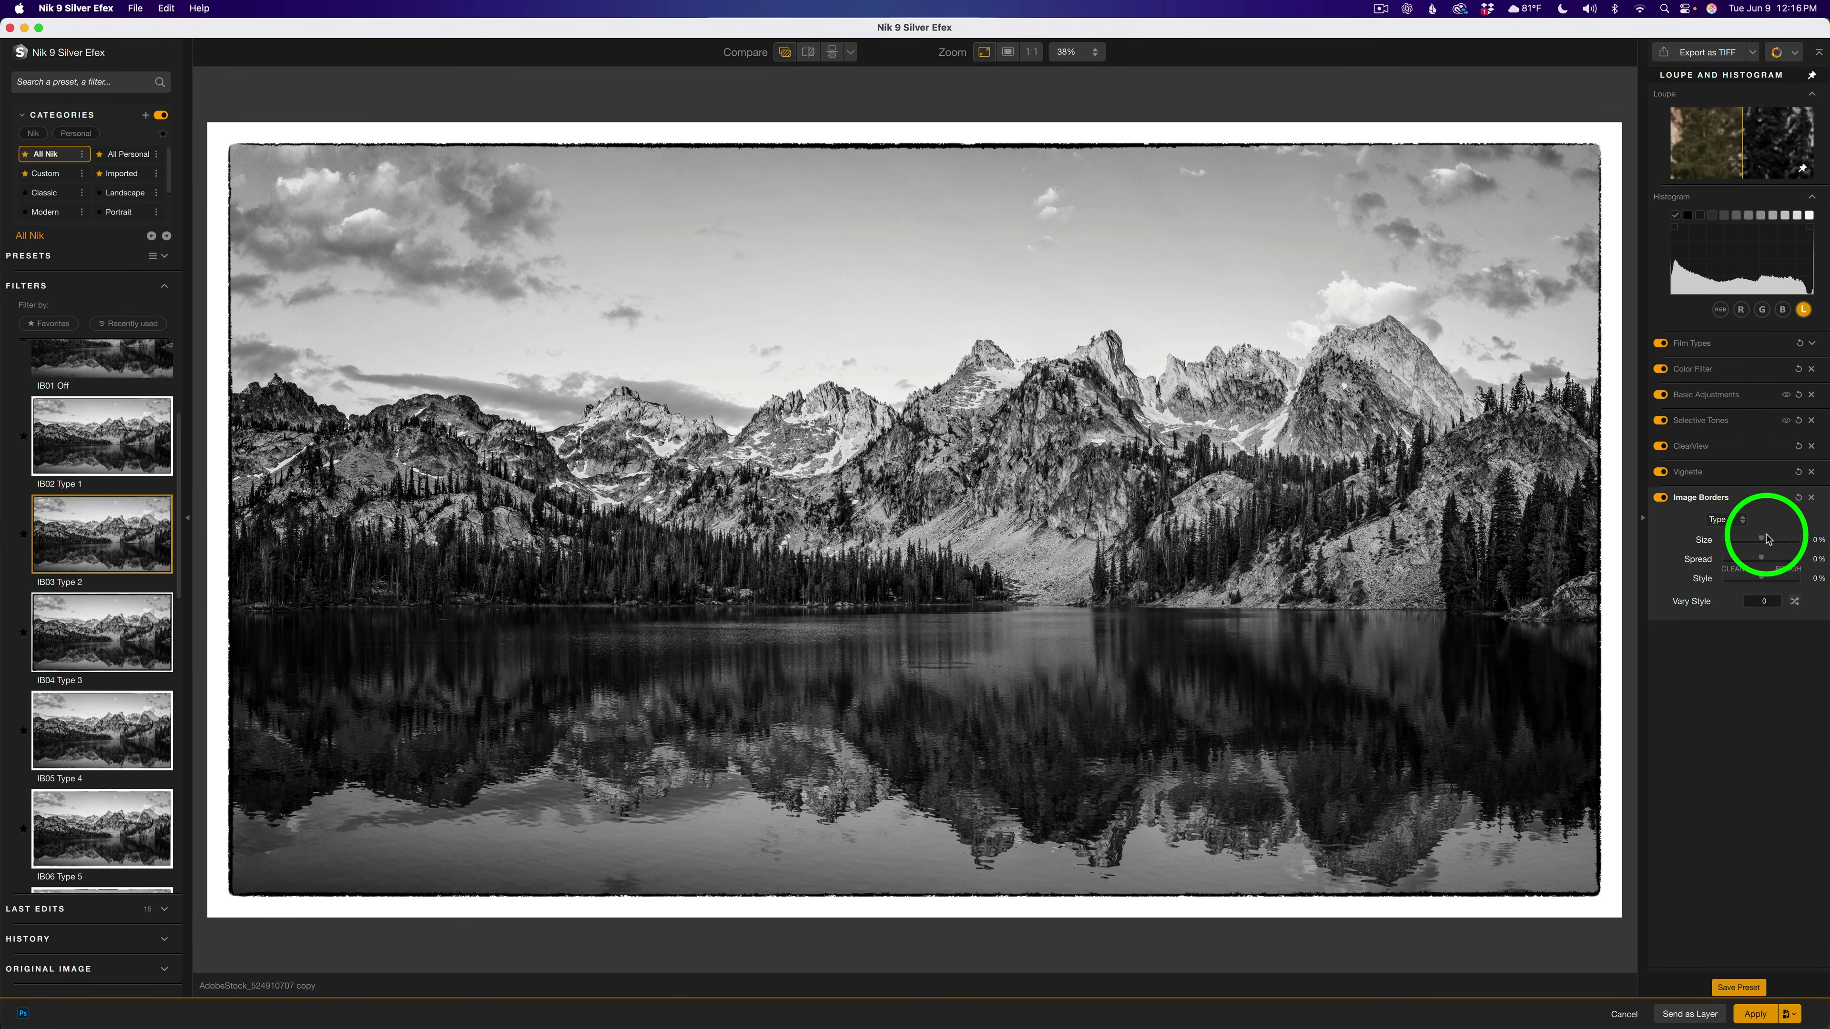
{"action": "left_click_drag", "start_coordinate": [1763, 542], "coordinate": [1769, 582]}
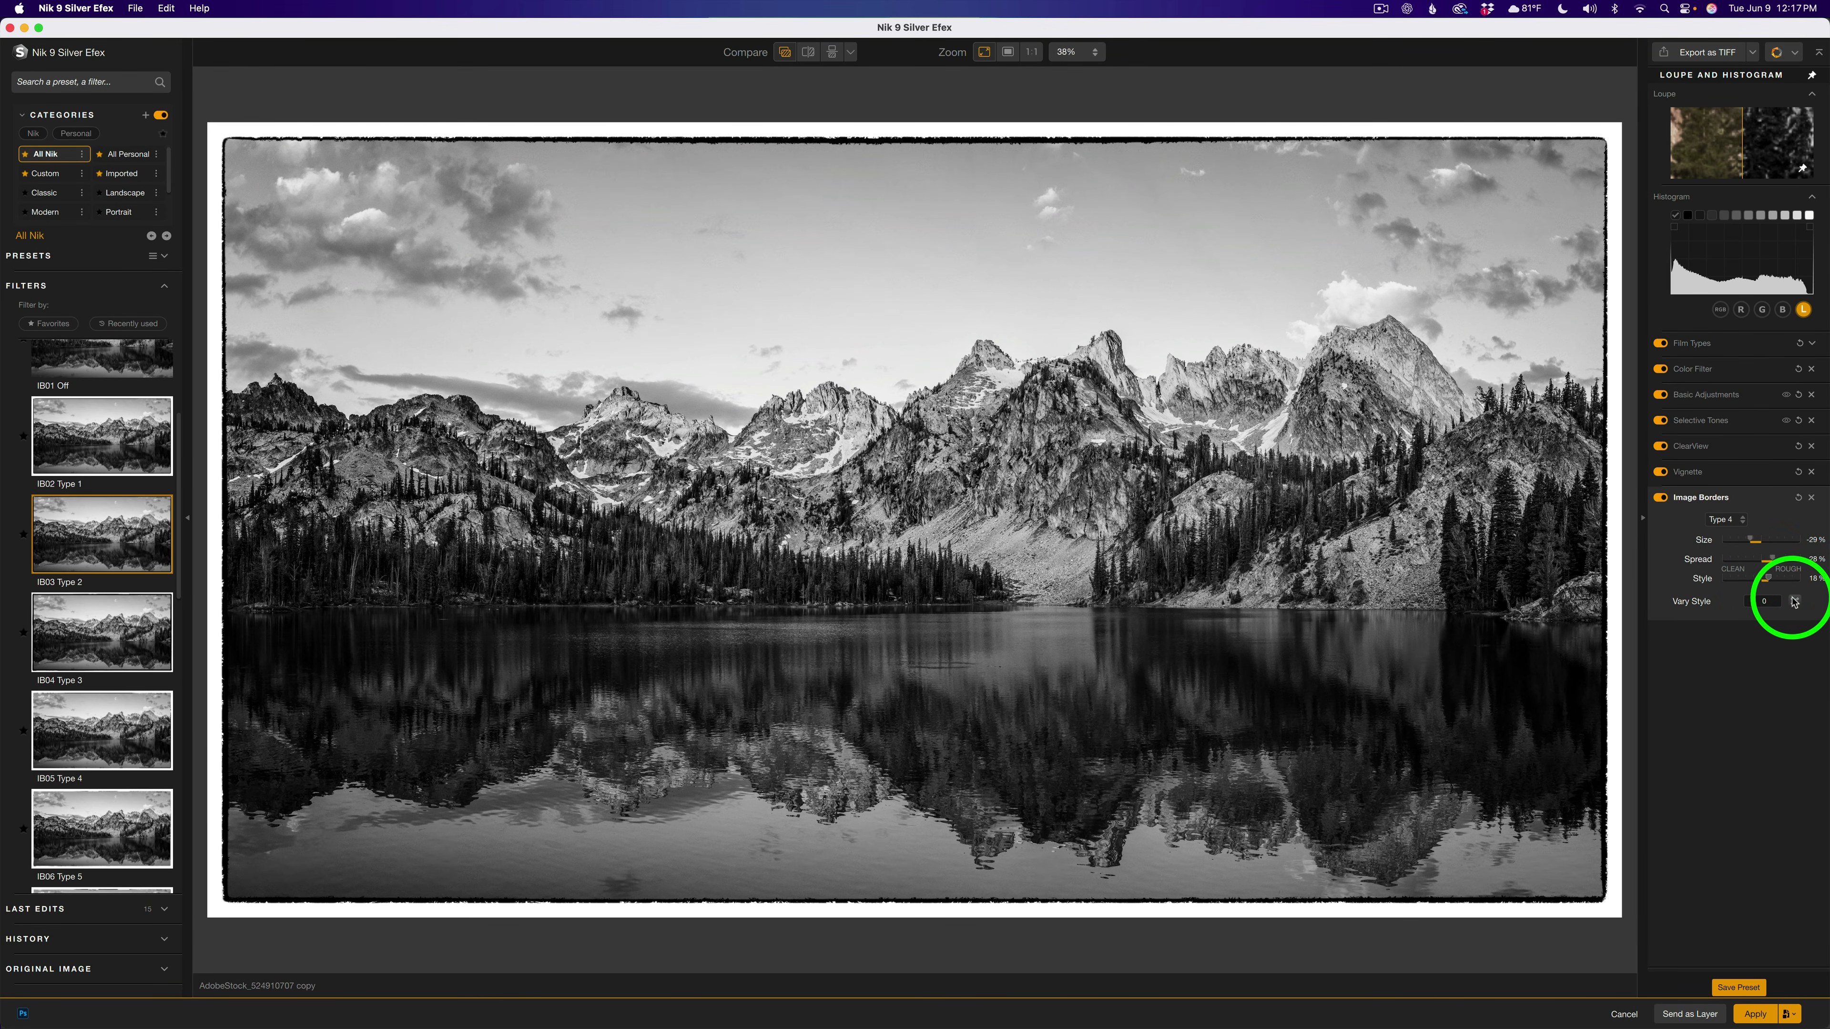
{"action": "left_click", "coordinate": [1661, 499]}
{"action": "left_click", "coordinate": [1661, 499]}
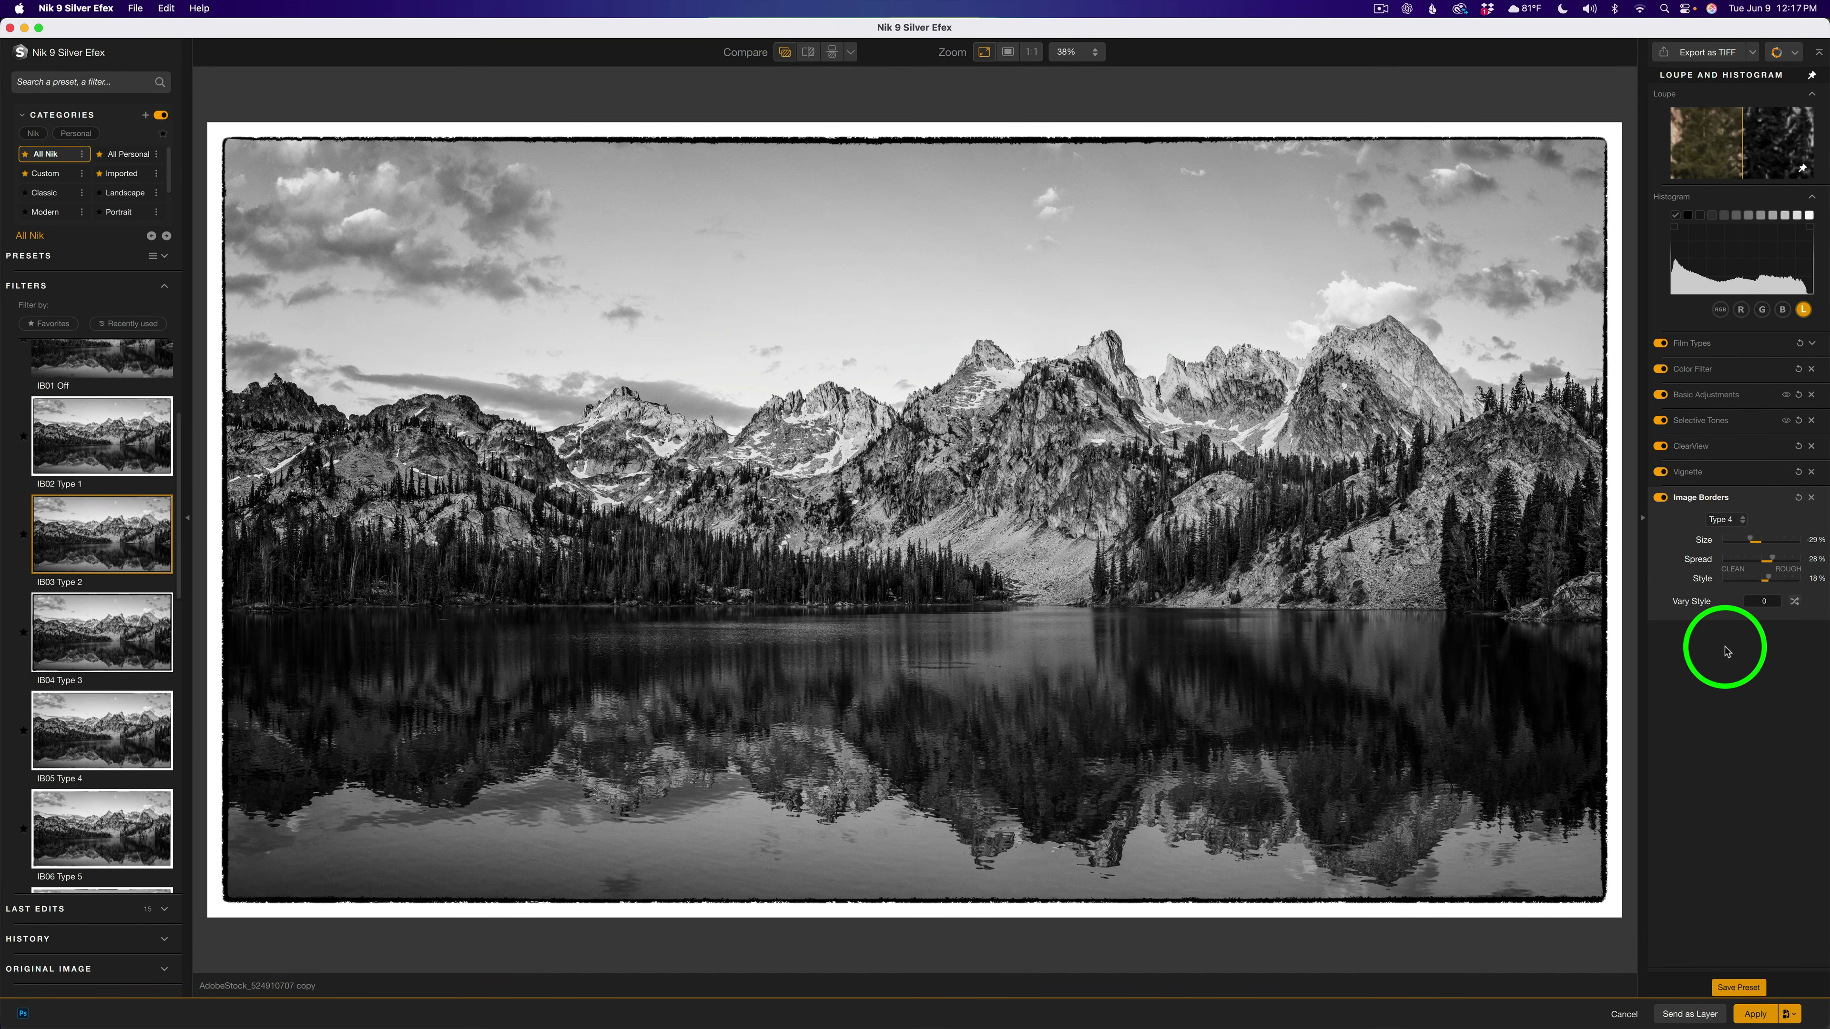
{"action": "left_click", "coordinate": [1737, 498]}
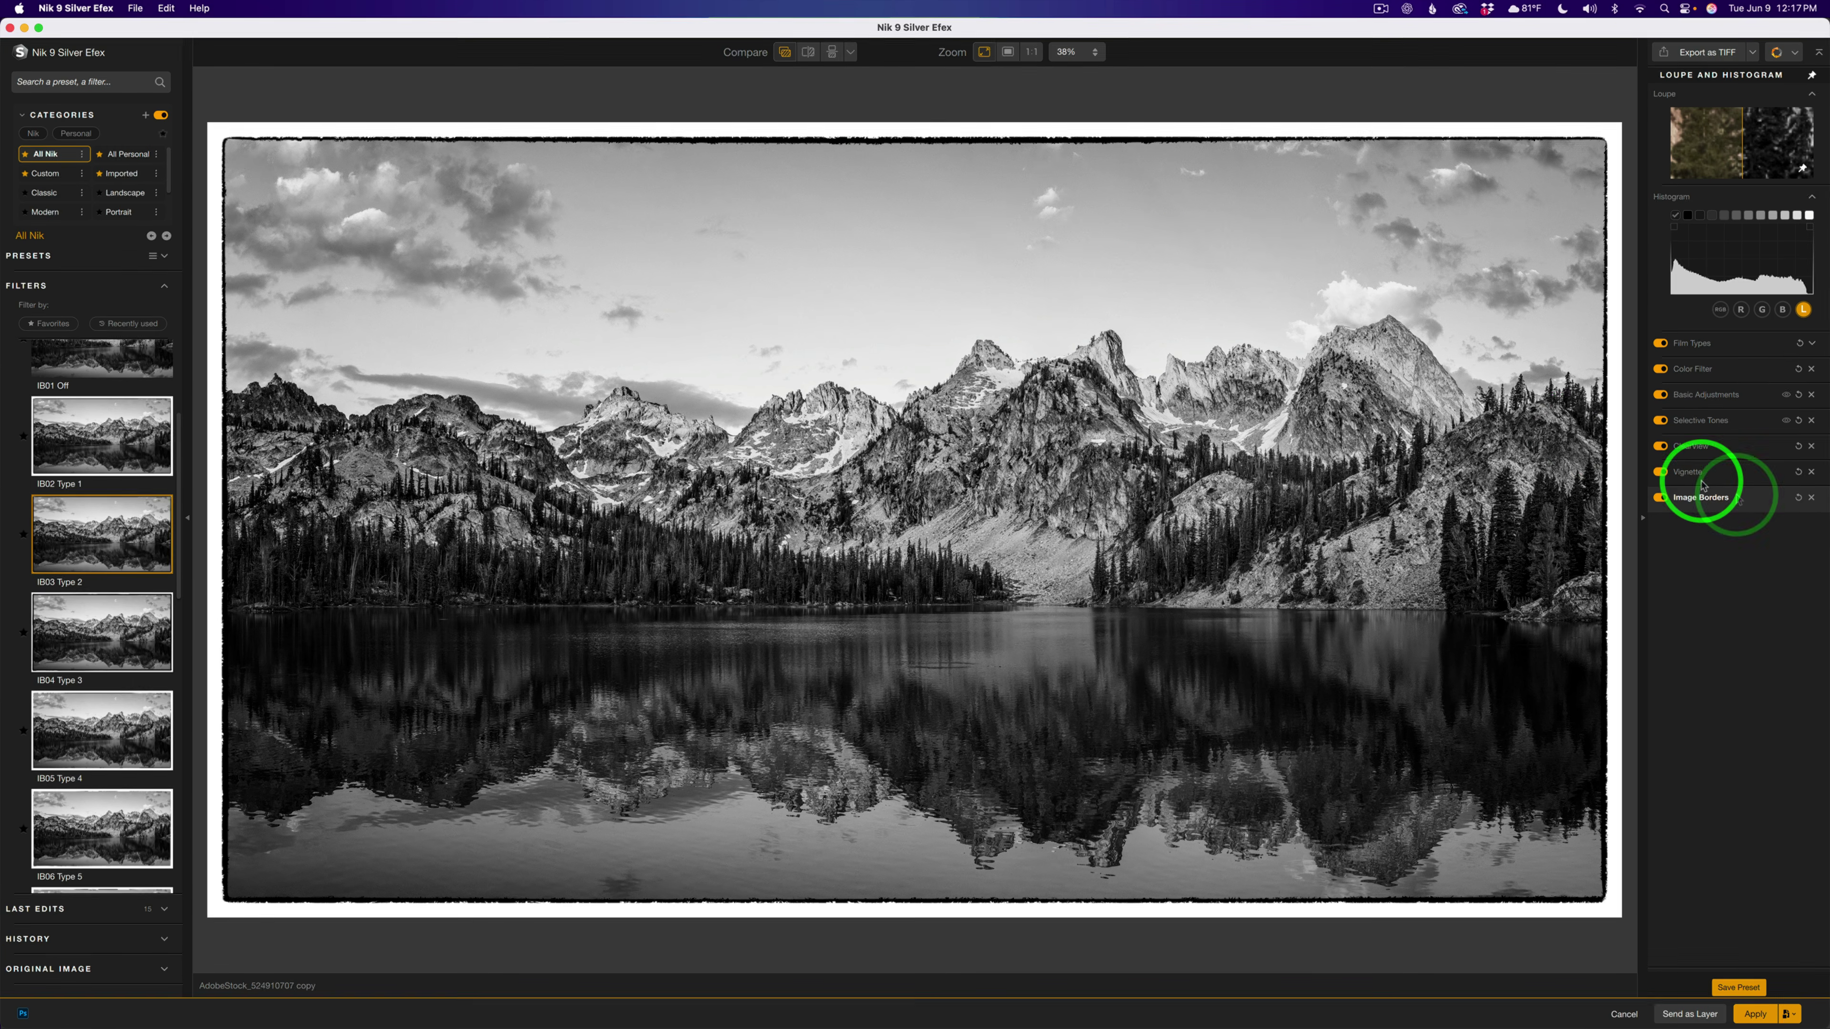
- Quick-compare the result with the original image, and repeat the comparison against Neutral B&W
{"action": "left_click", "coordinate": [785, 53]}
{"action": "left_click", "coordinate": [786, 53]}
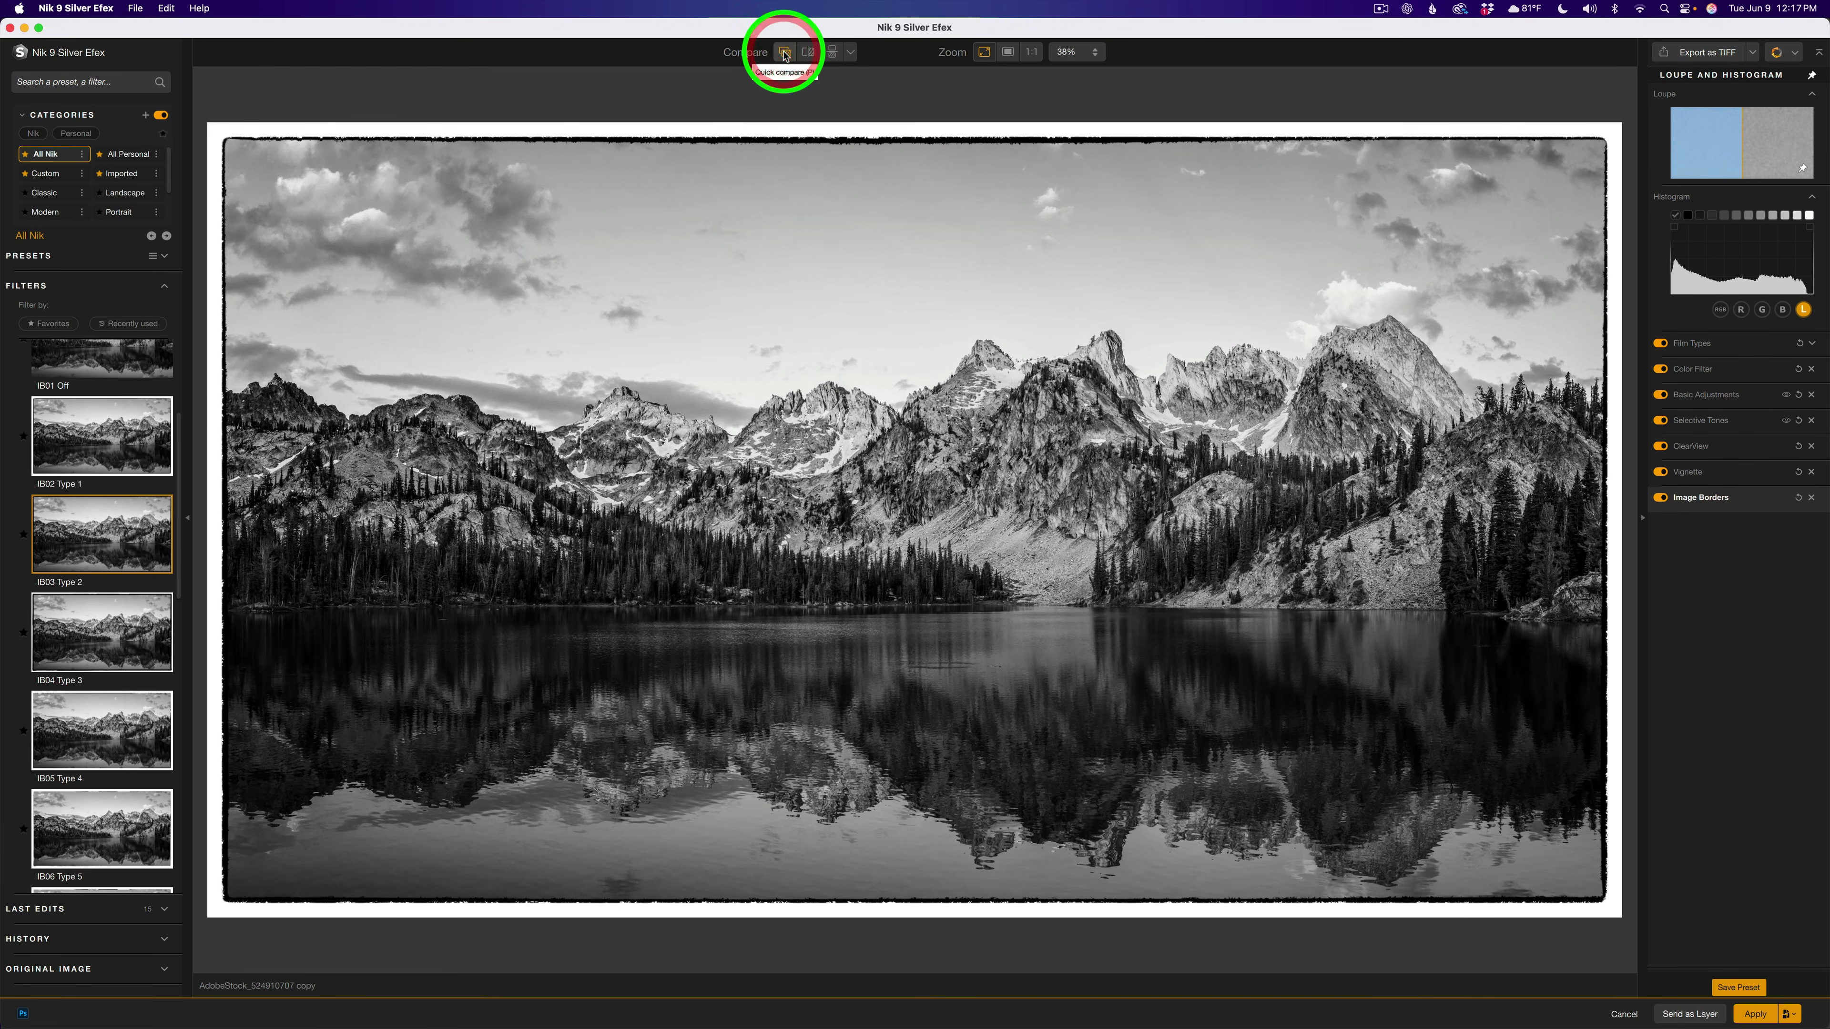
{"action": "left_click", "coordinate": [850, 53]}
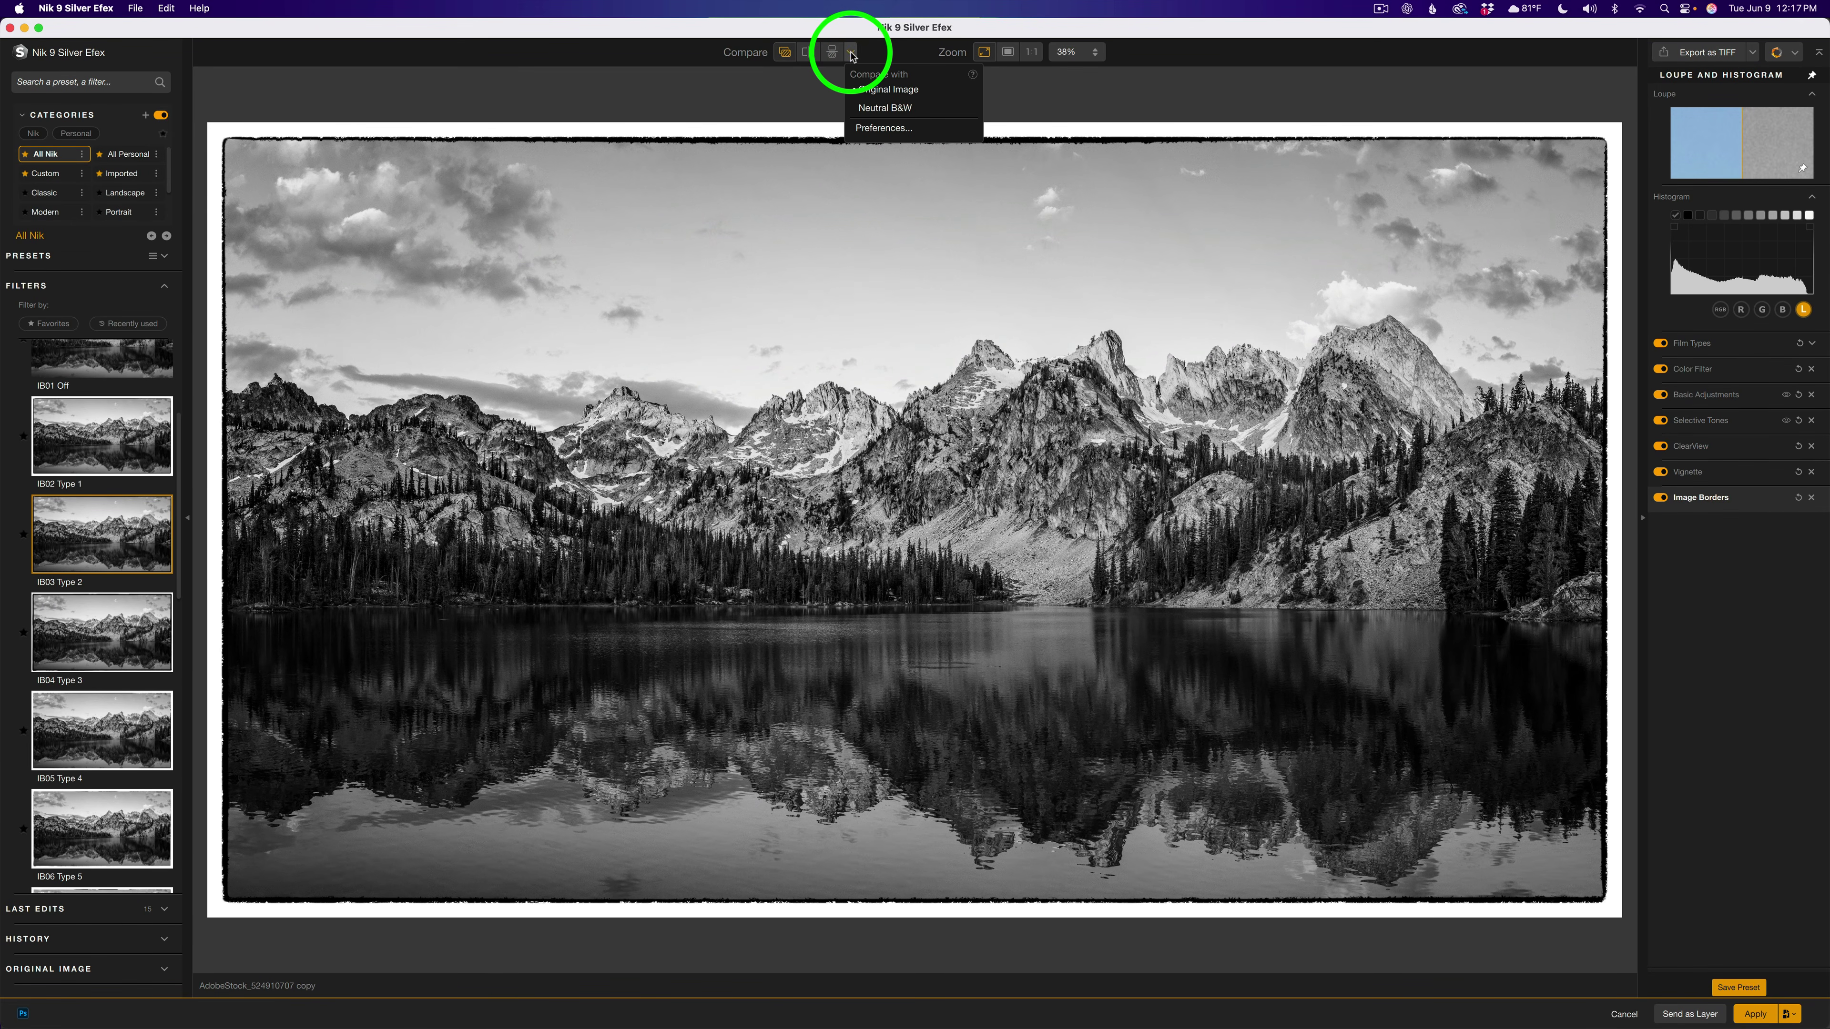
{"action": "left_click", "coordinate": [885, 108]}
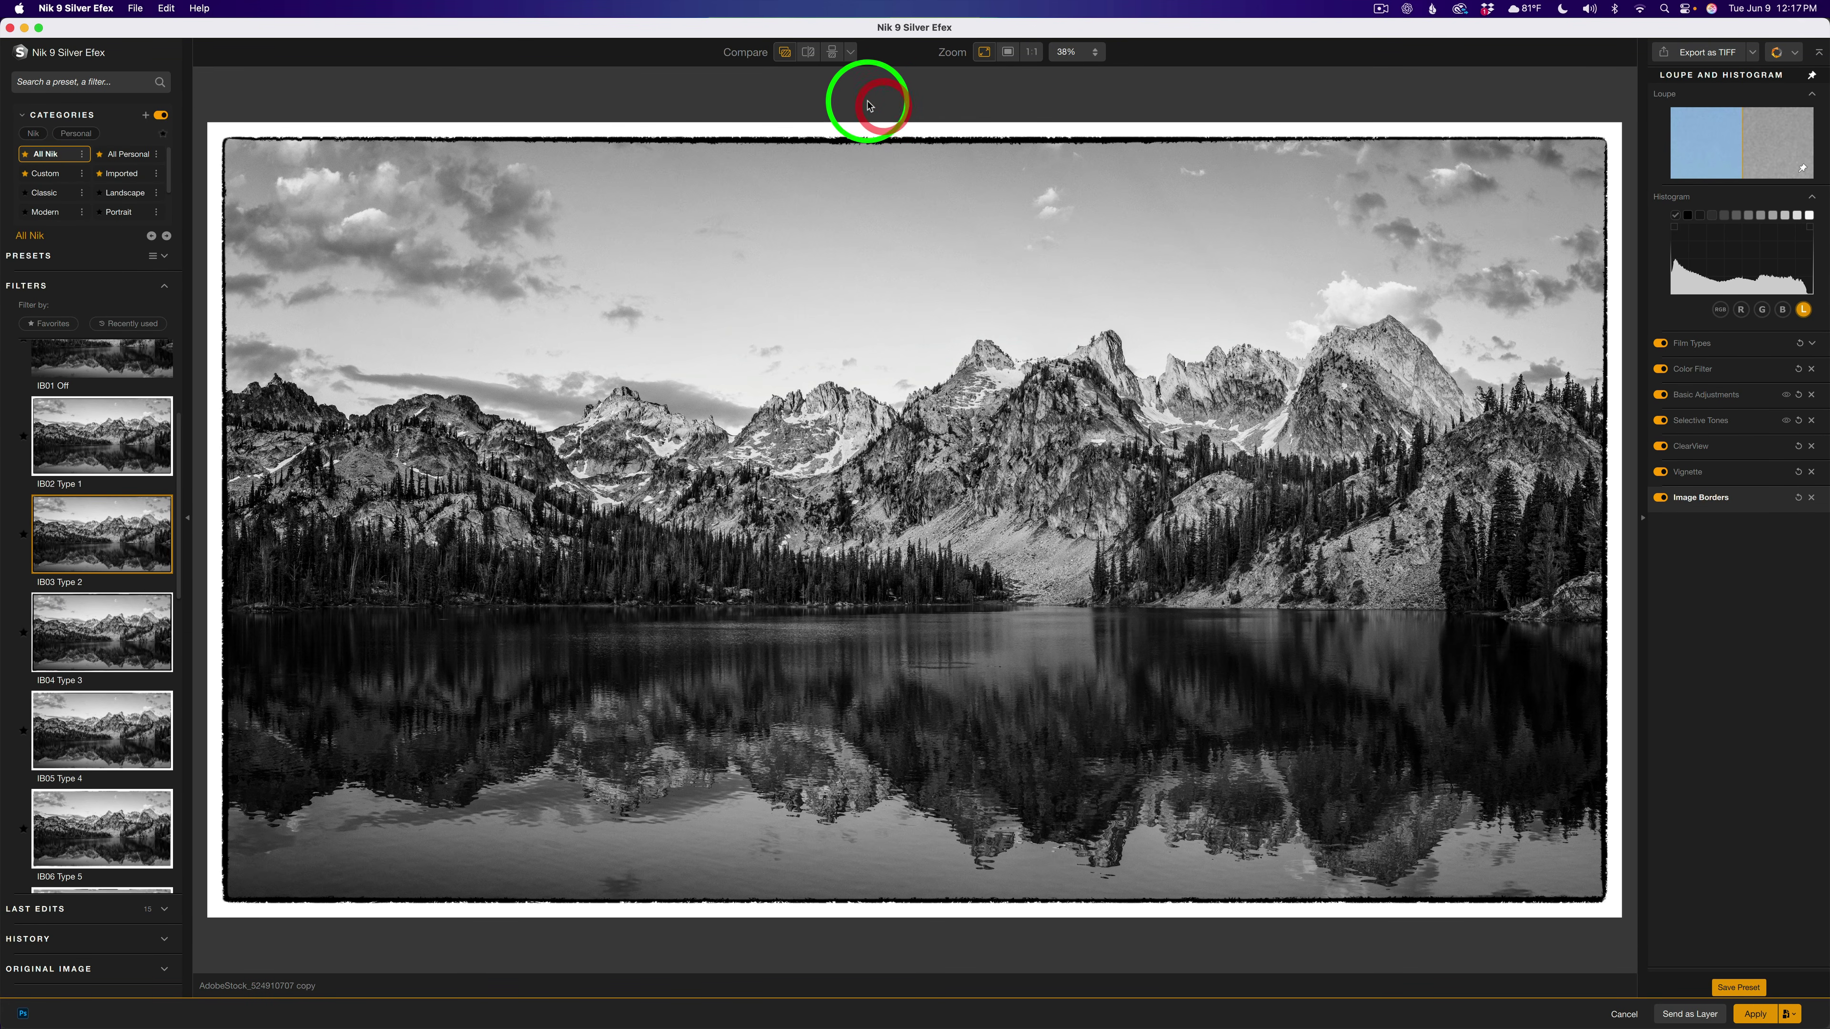
{"action": "left_click", "coordinate": [786, 57]}
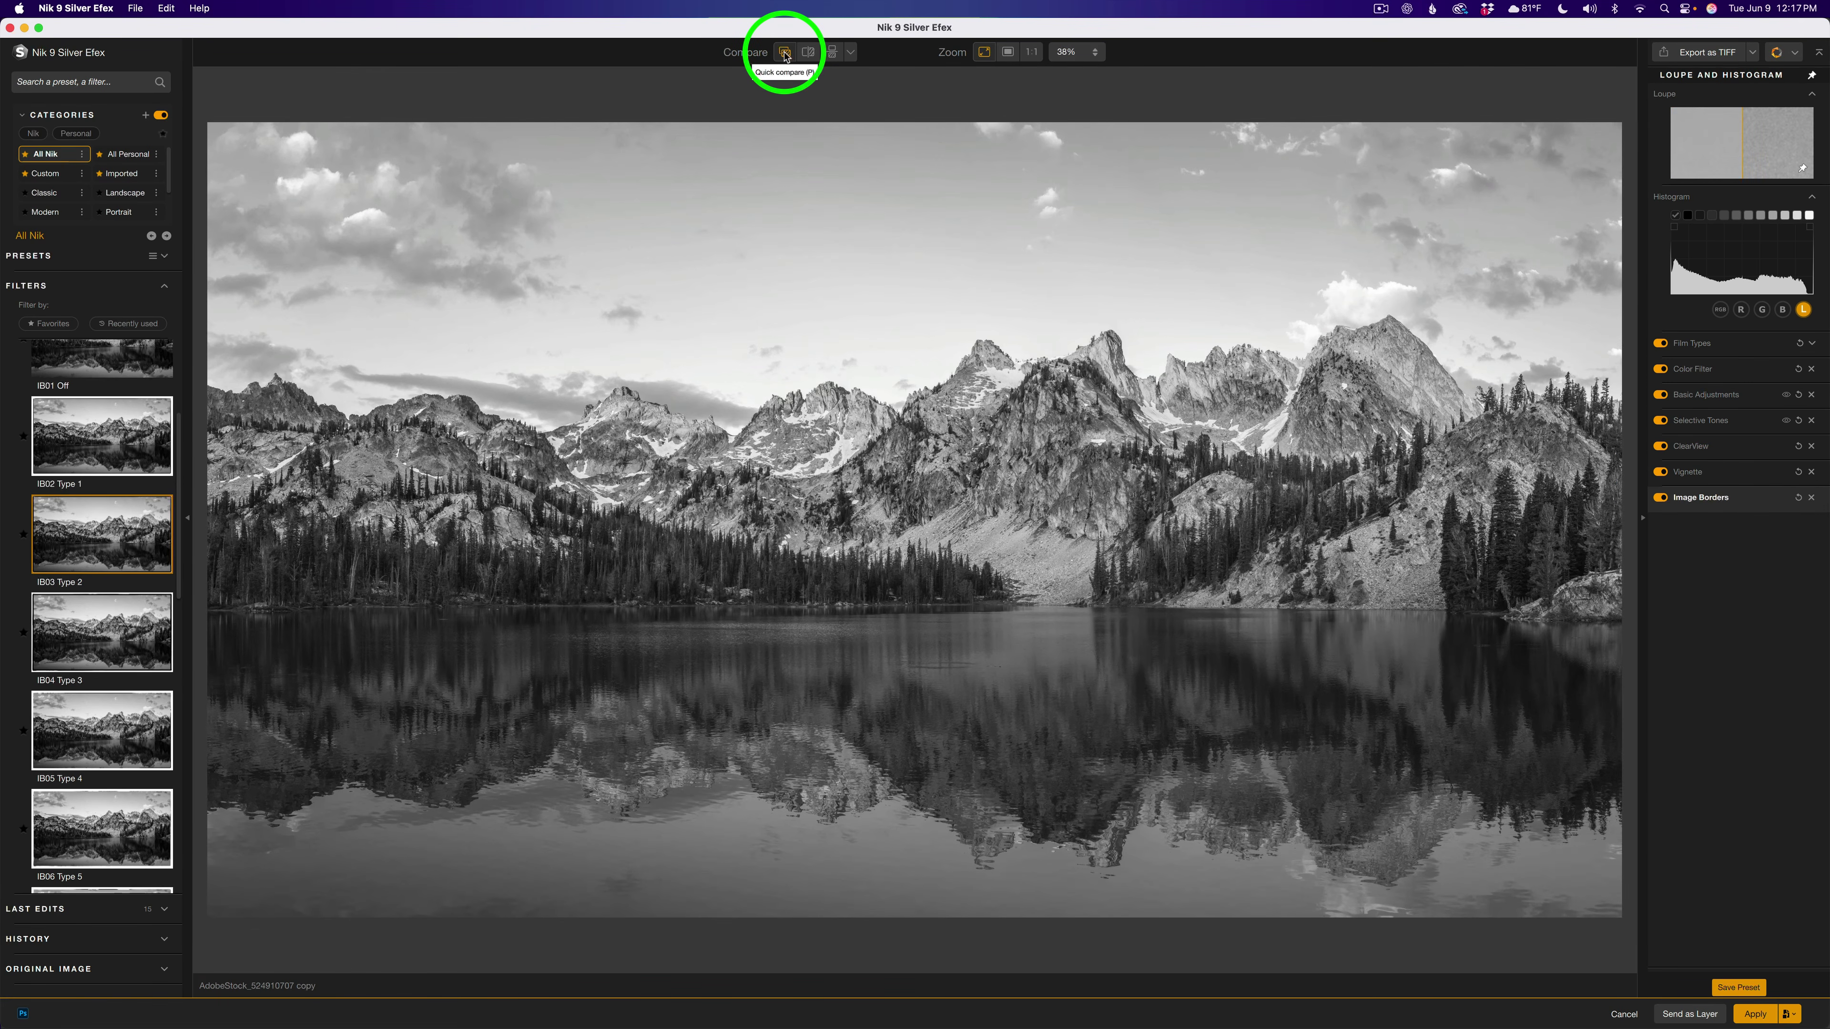
{"action": "left_click", "coordinate": [785, 57]}
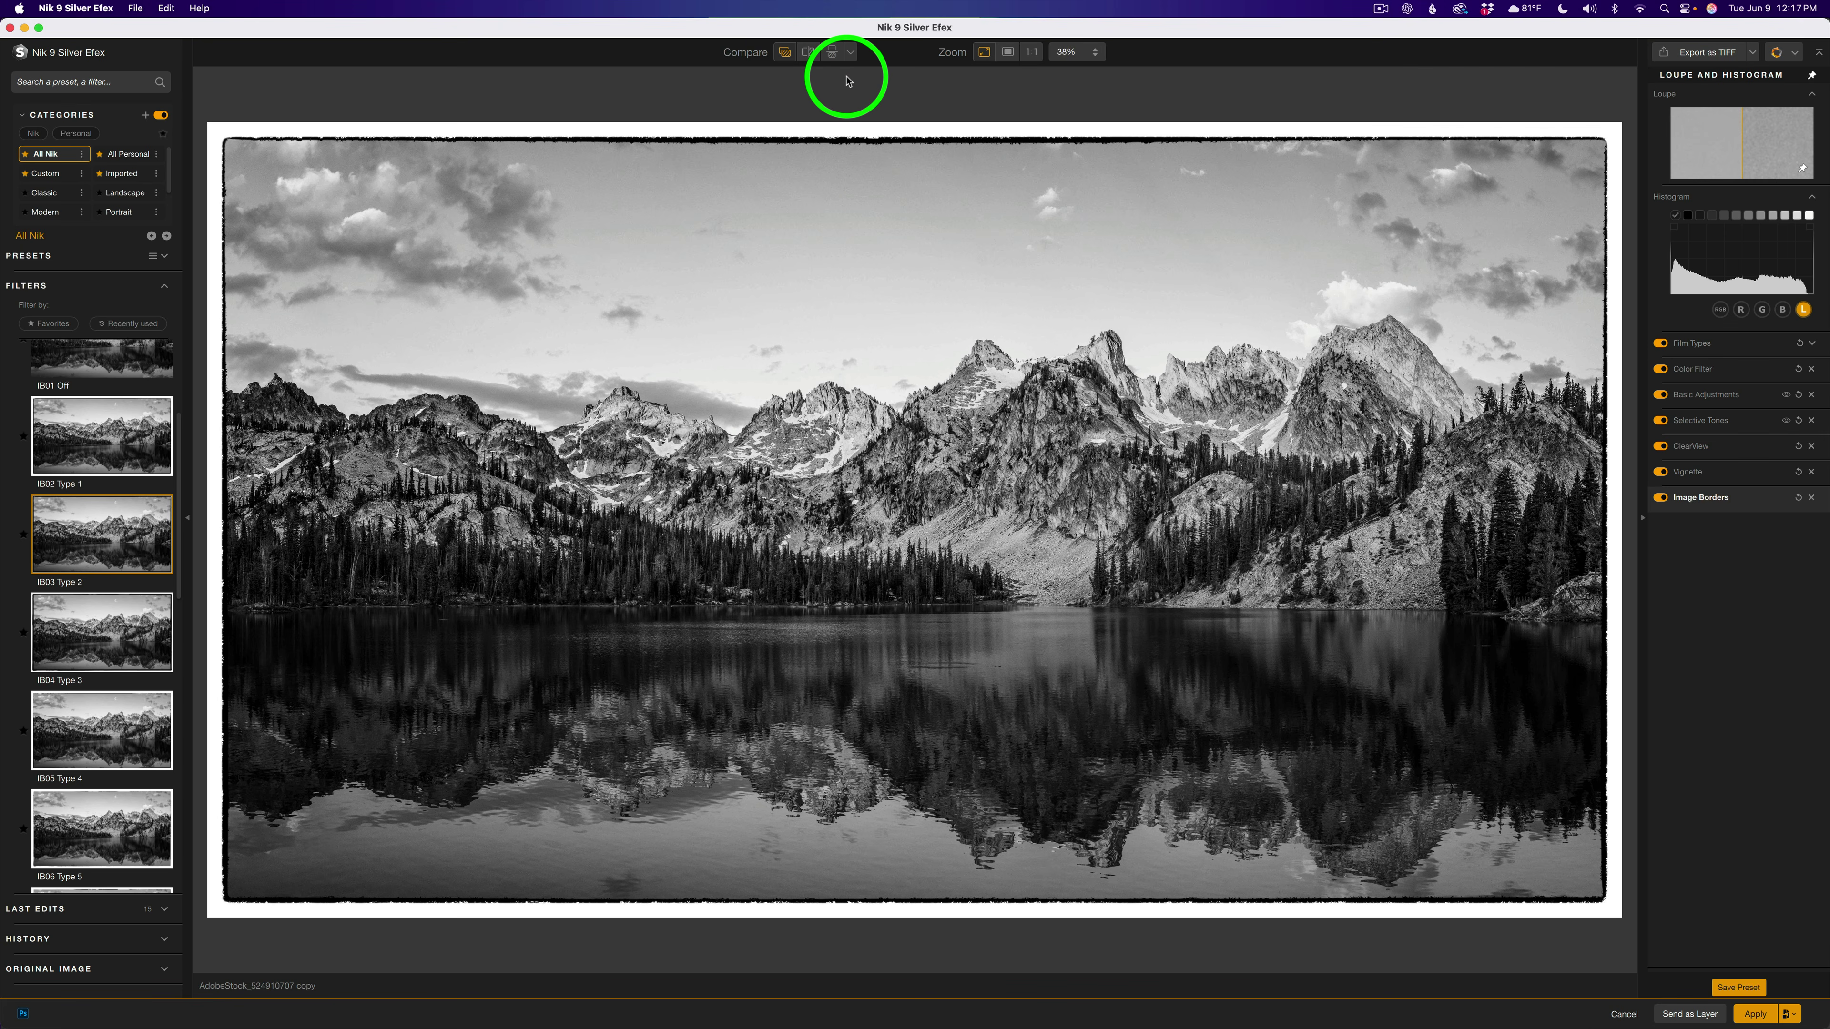
- Compare the edit with the neutral version in a split view and in a side-by-side layout
{"action": "left_click", "coordinate": [808, 52]}
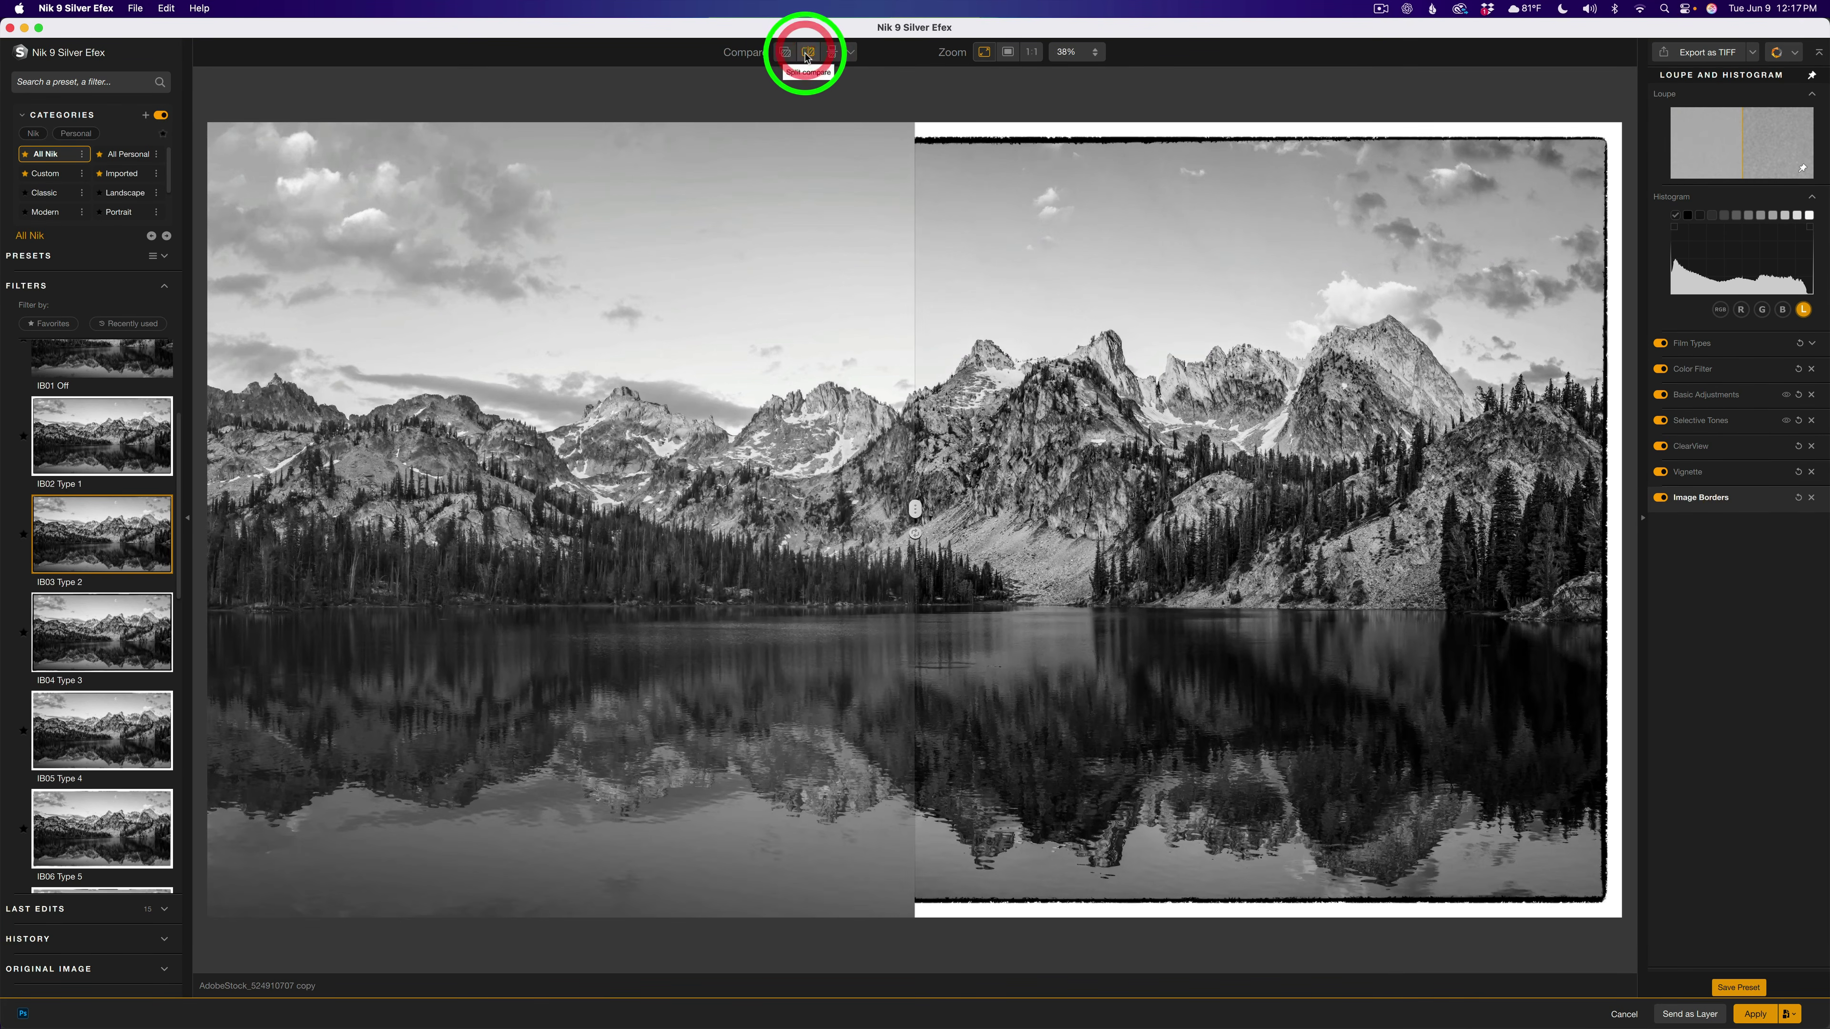
{"action": "left_click_drag", "start_coordinate": [896, 501], "coordinate": [845, 520]}
{"action": "left_click", "coordinate": [832, 52]}
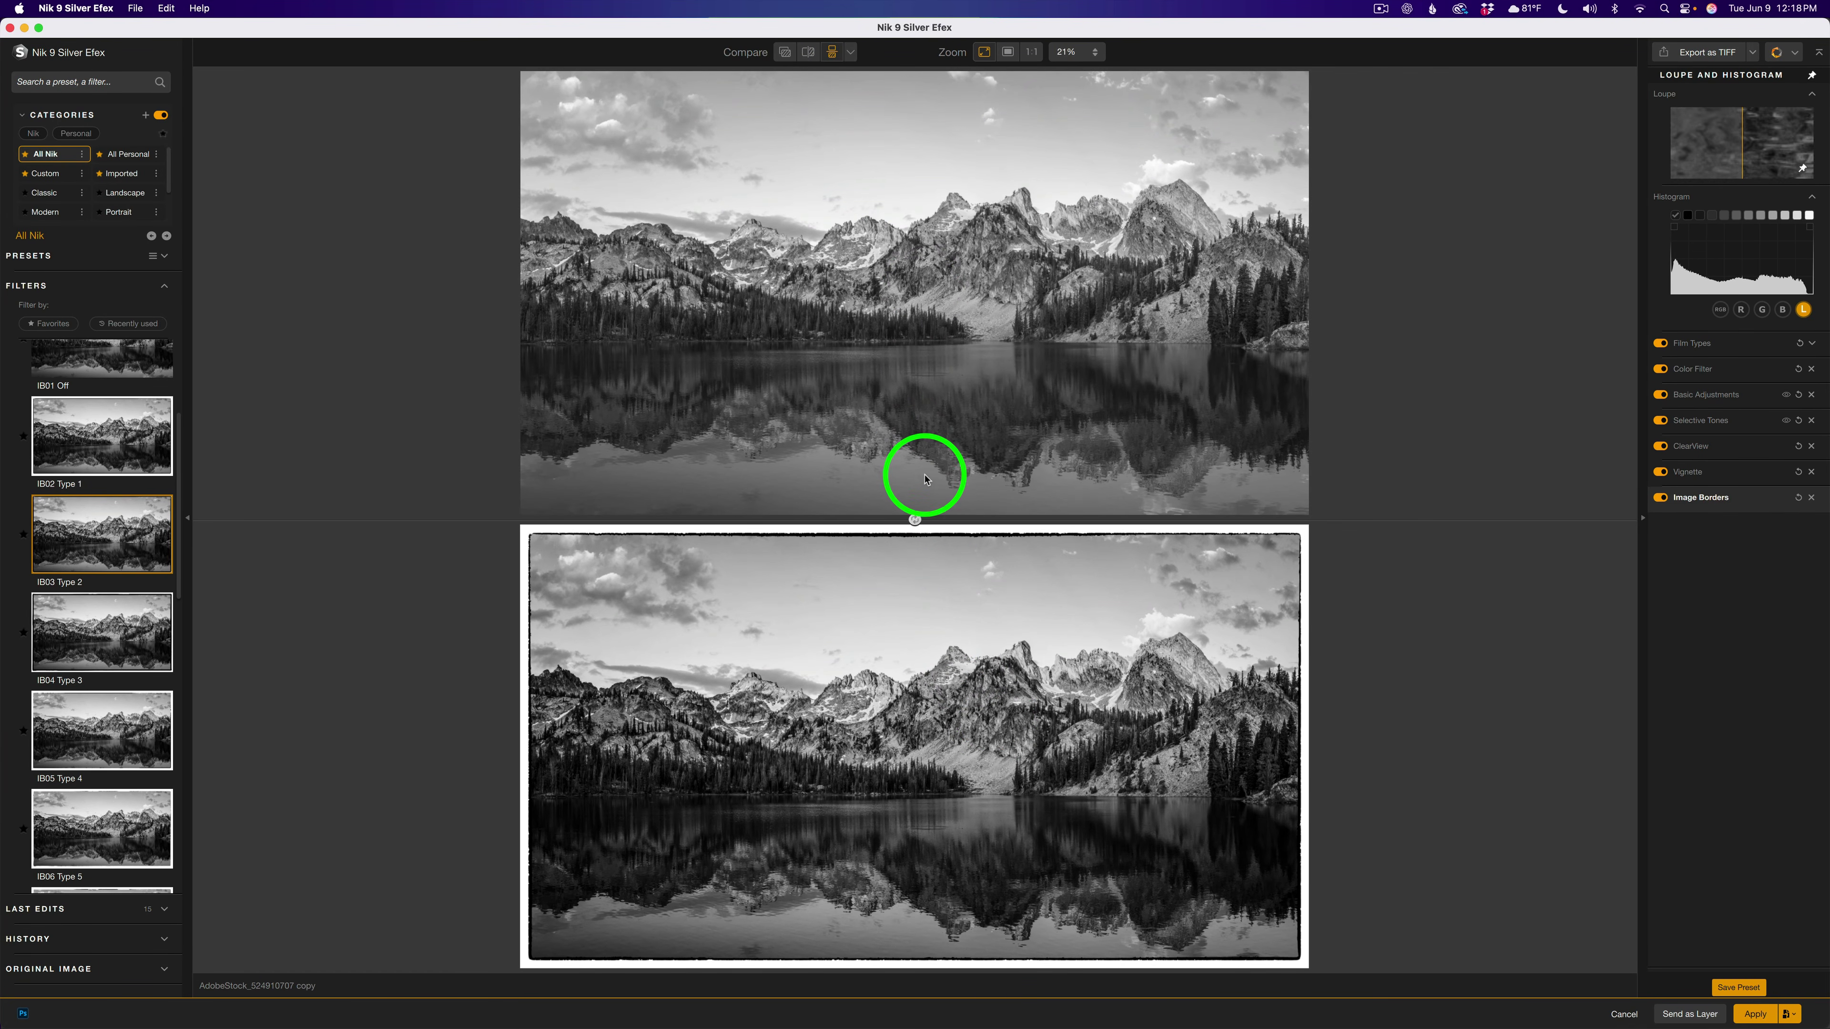
{"action": "left_click", "coordinate": [914, 520]}
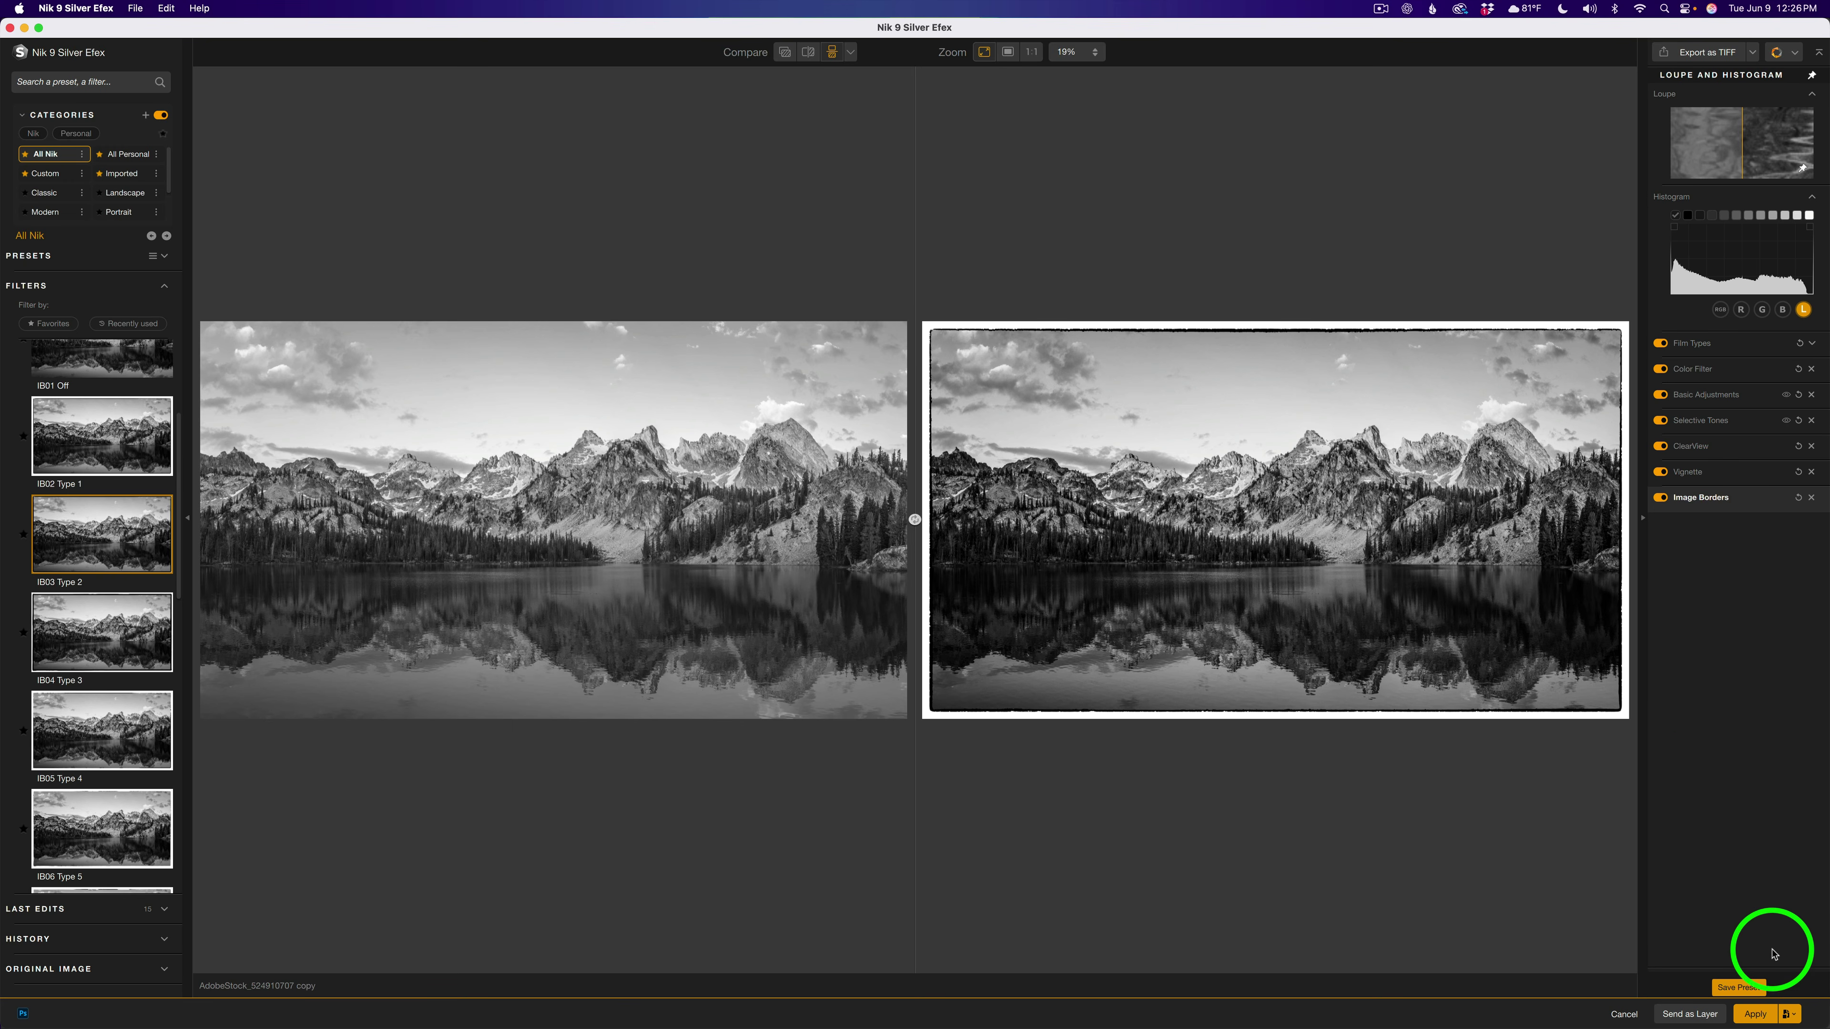
- Review the Photoshop host preferences' options for how edits are applied, keeping smart object
{"action": "left_click", "coordinate": [1790, 1014]}
{"action": "left_click", "coordinate": [1679, 987]}
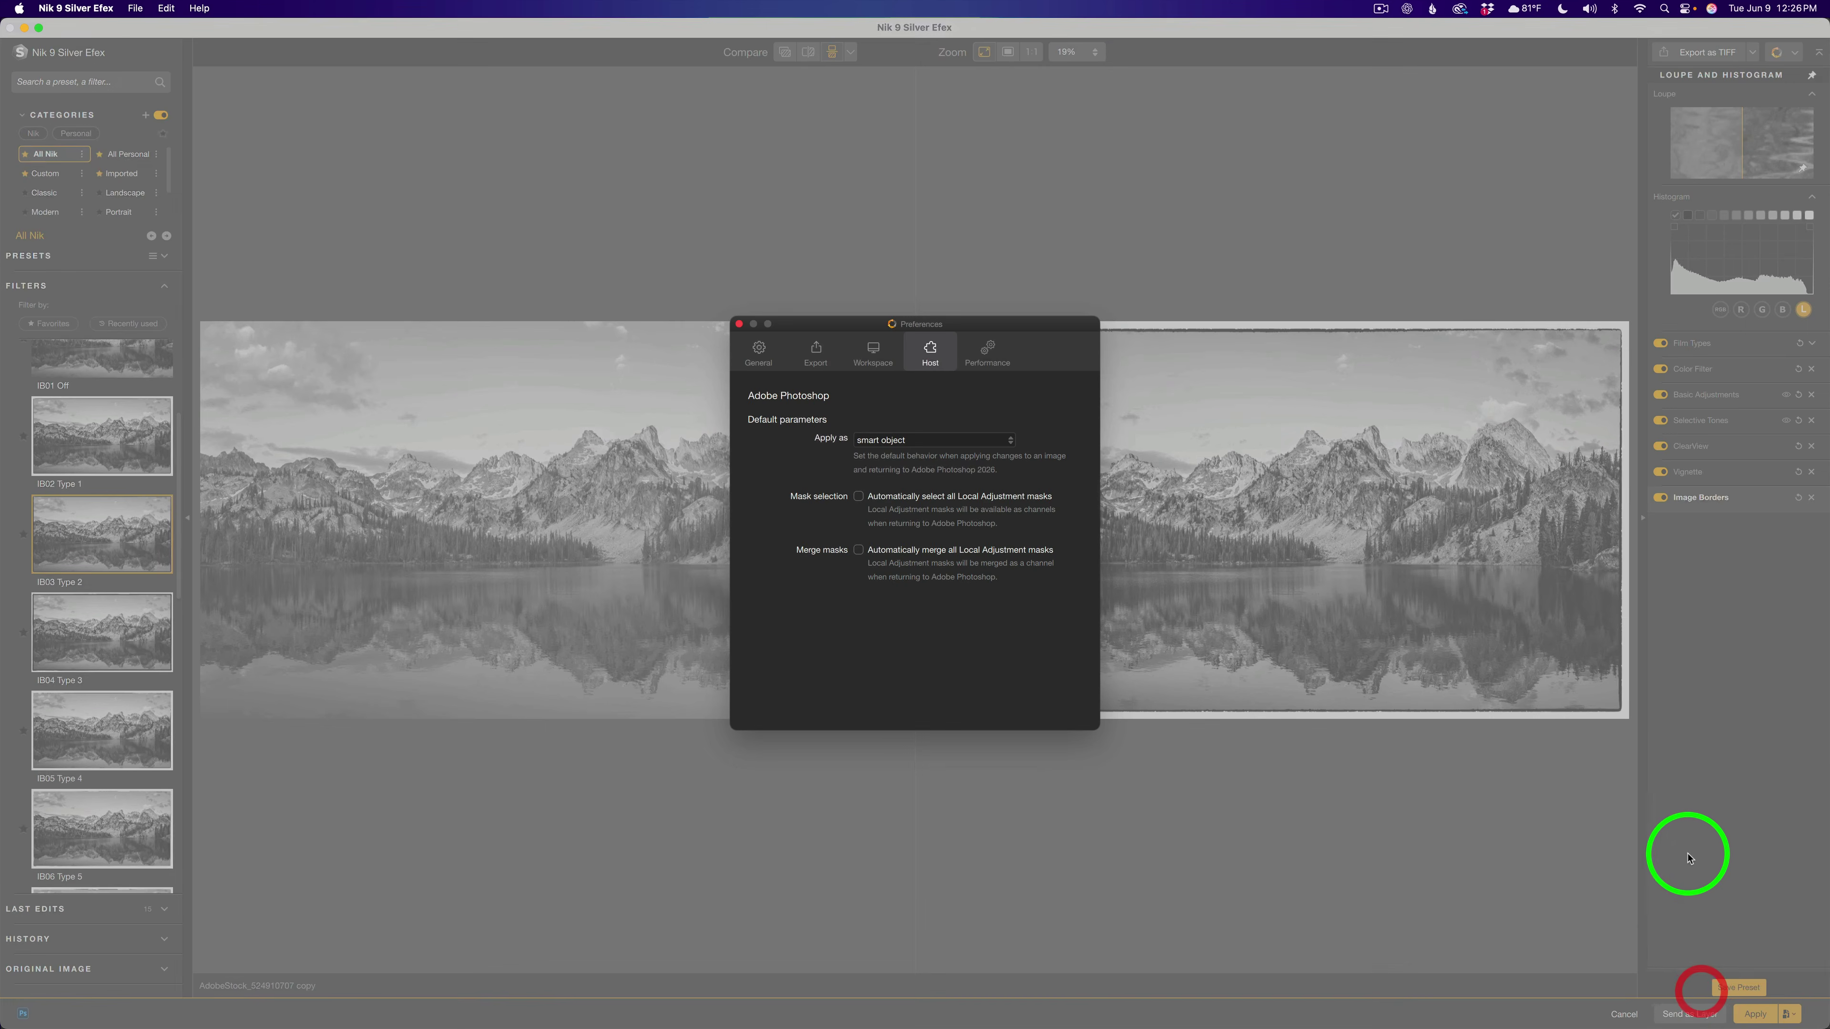
{"action": "left_click", "coordinate": [1008, 439]}
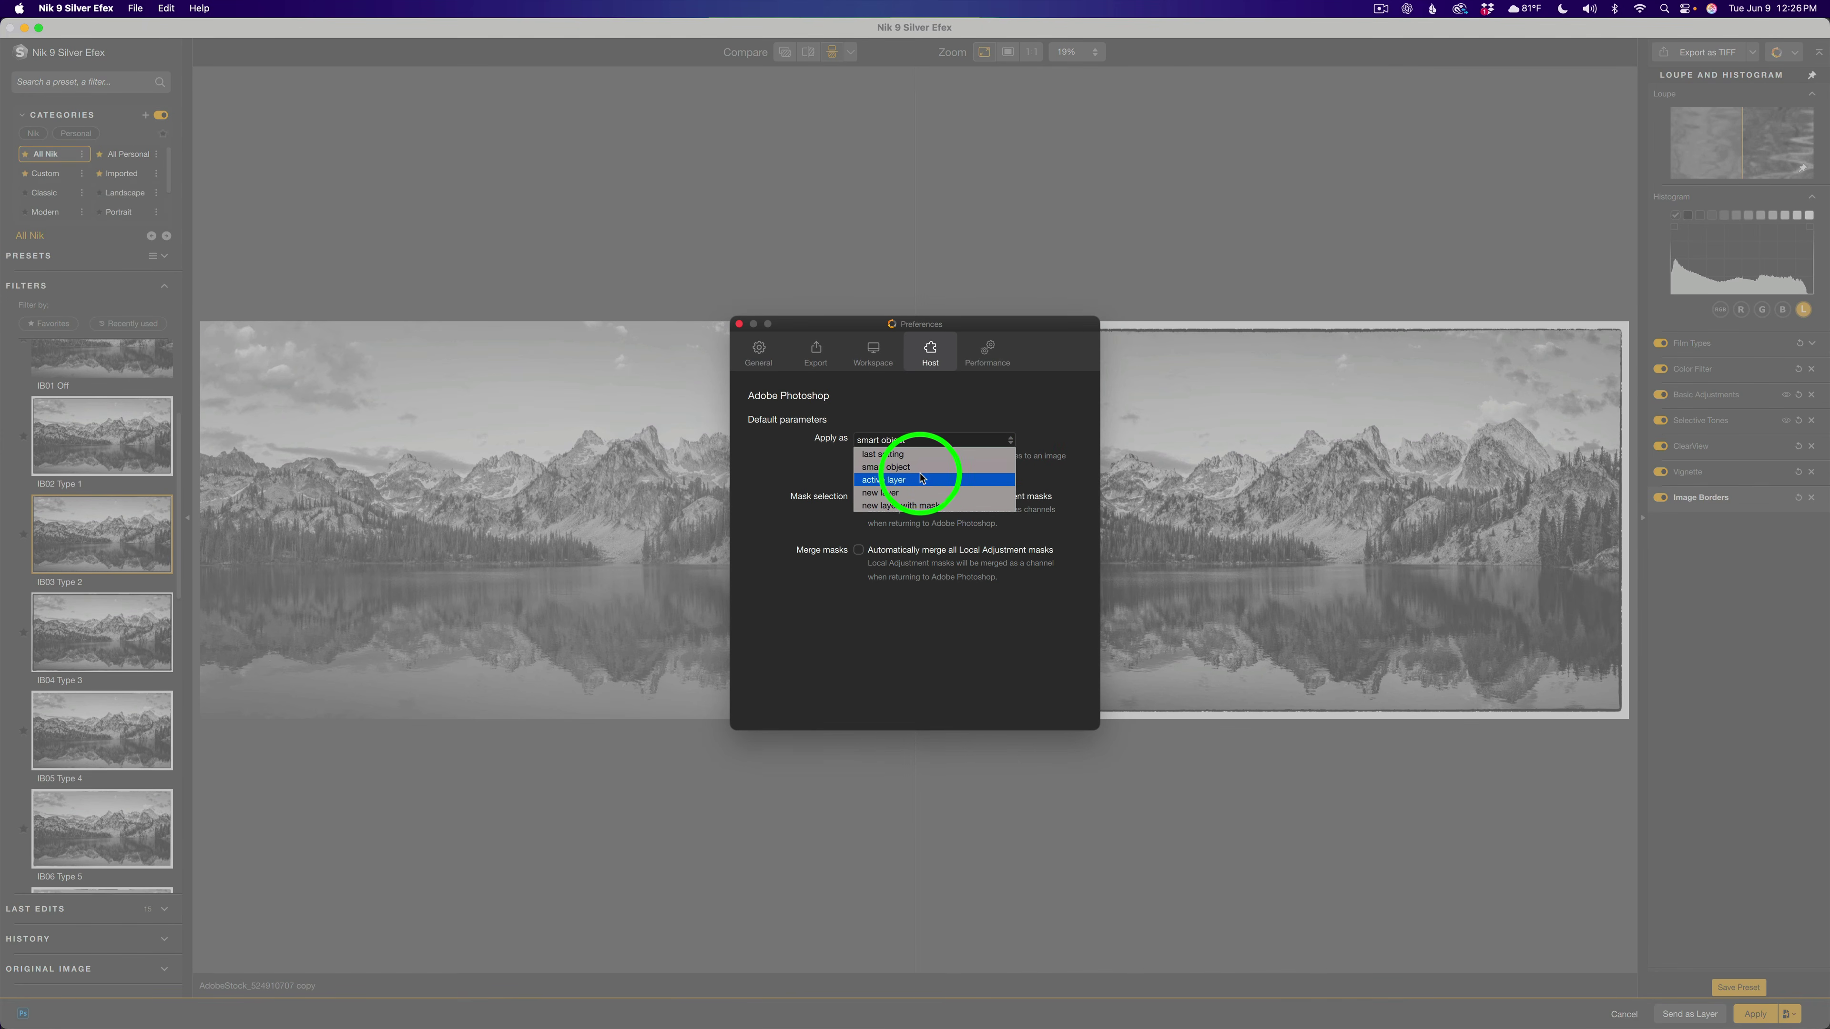
{"action": "left_click", "coordinate": [1002, 403]}
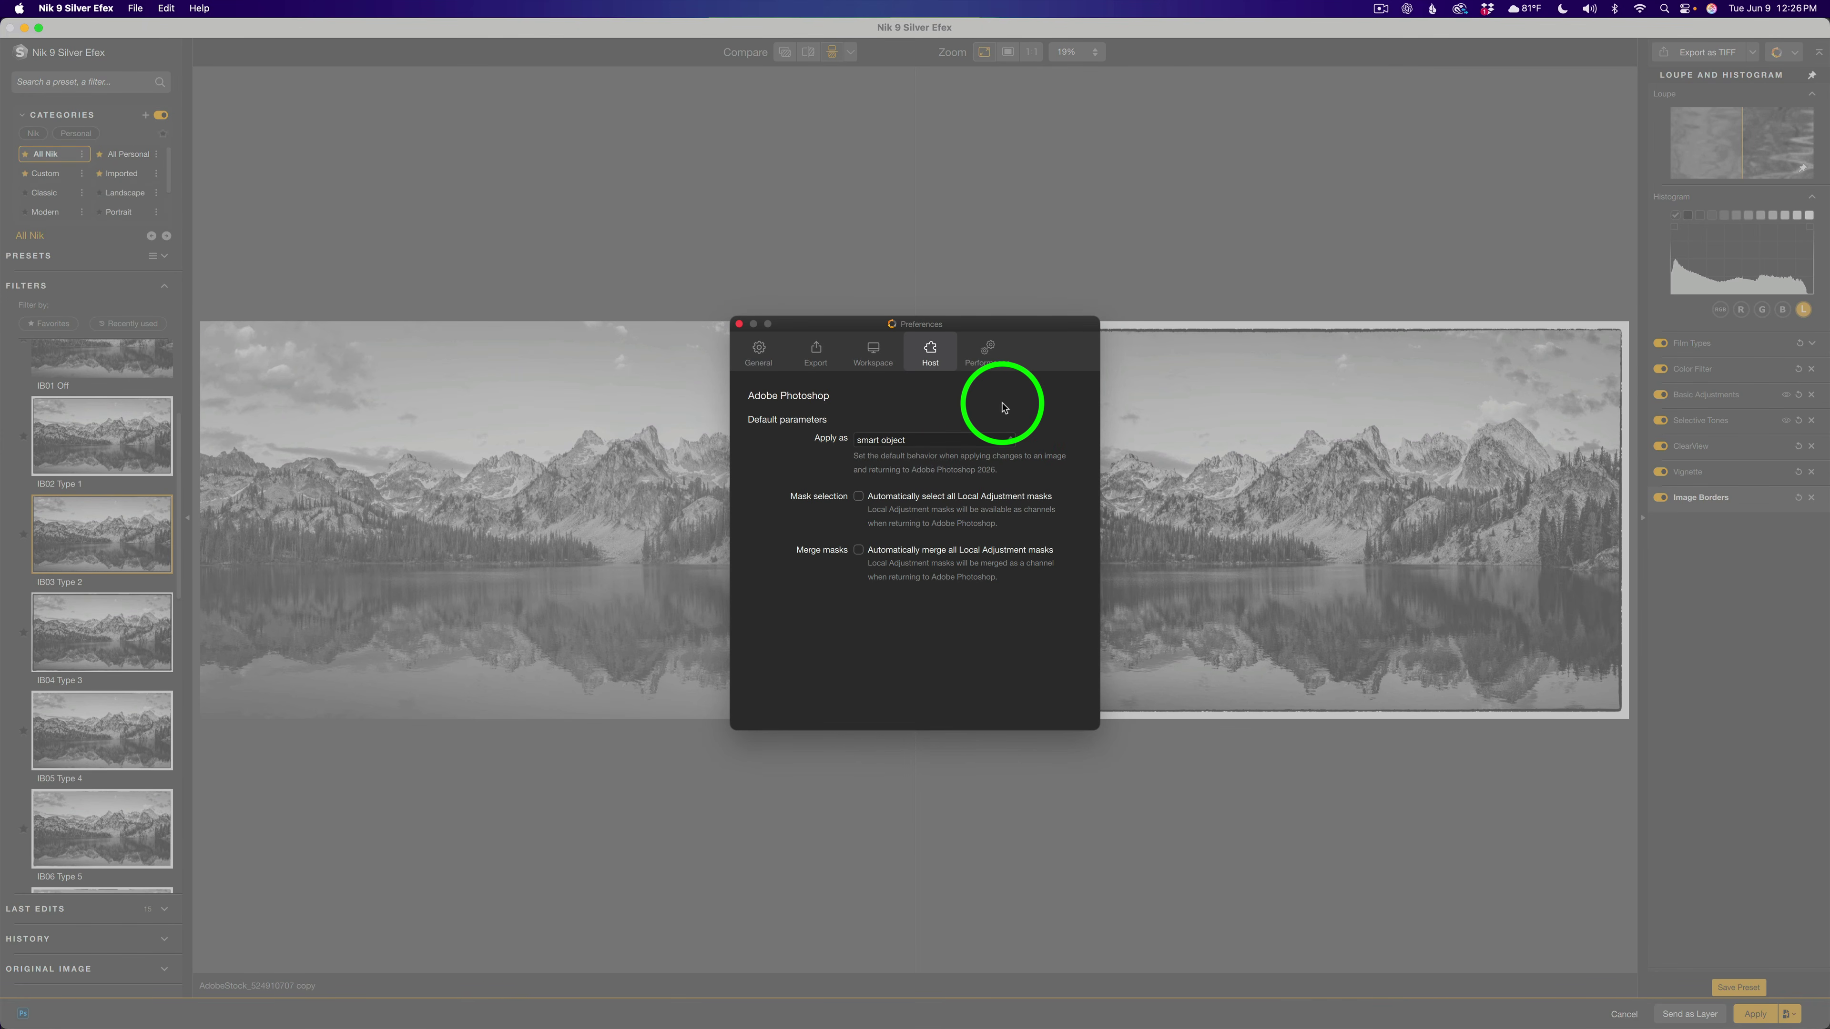
{"action": "left_click", "coordinate": [739, 324]}
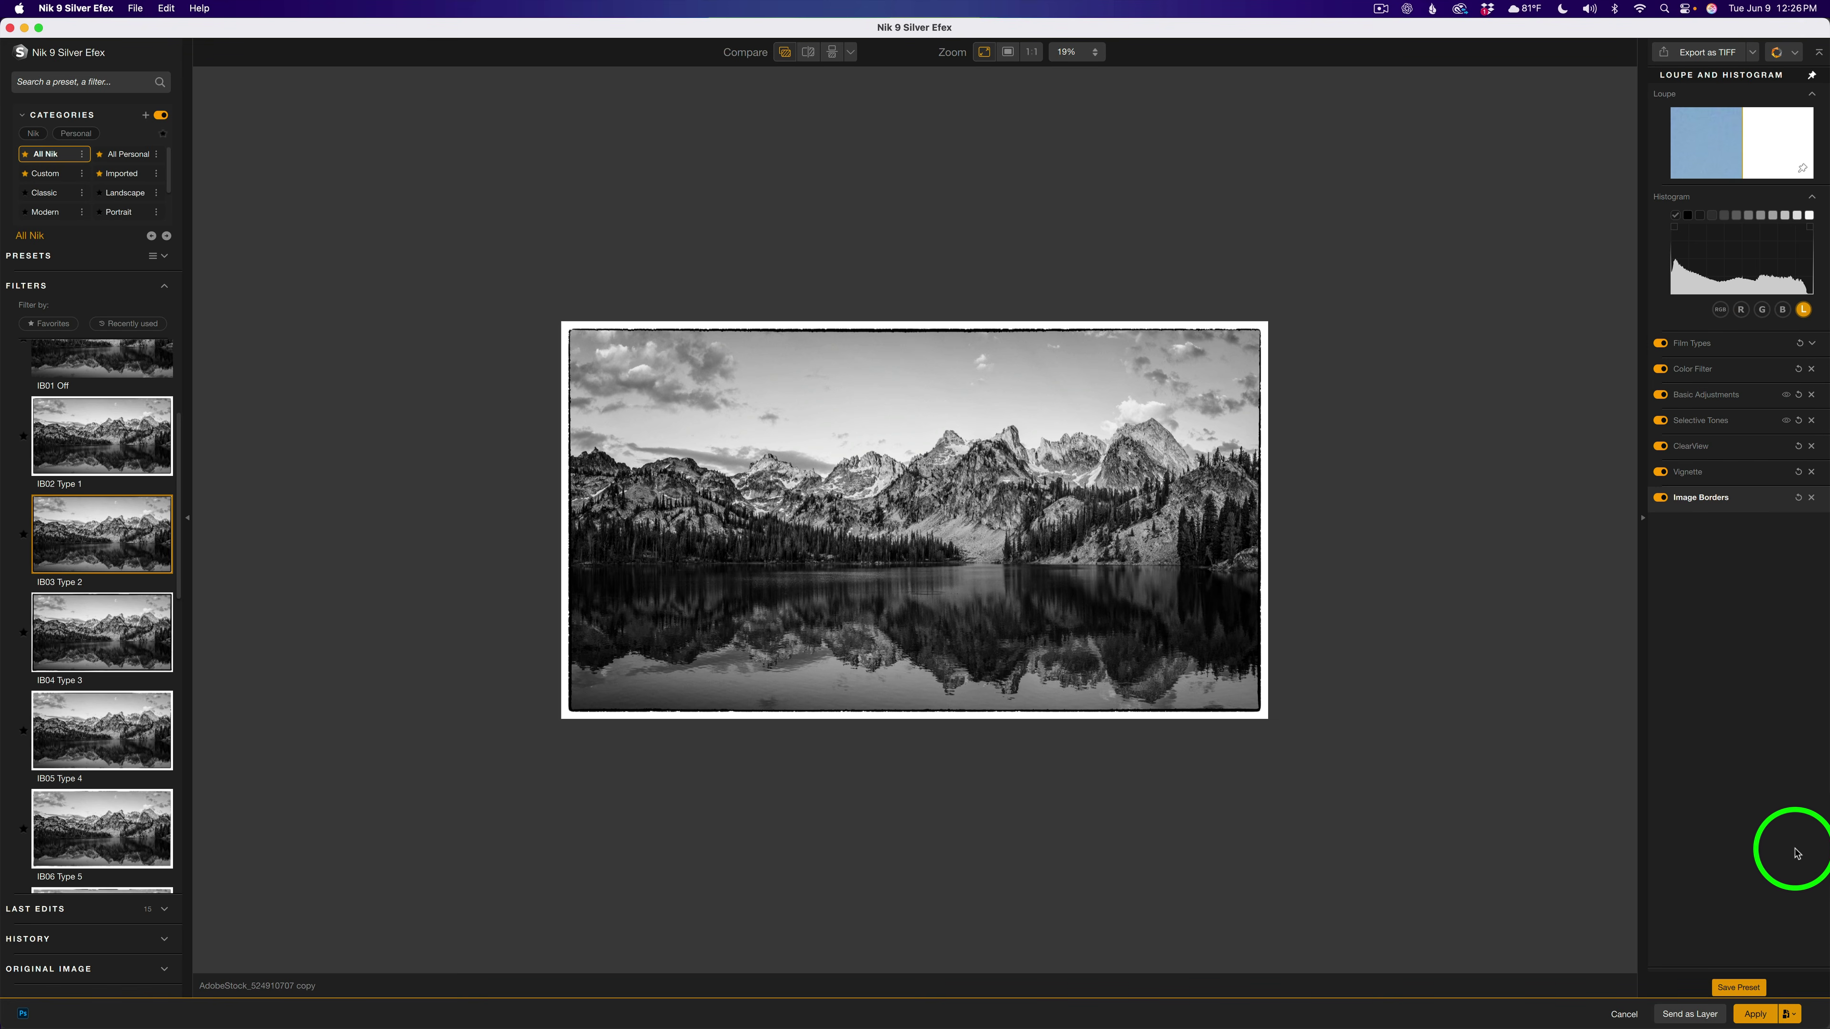
- Apply the Silver Efex edit back to Photoshop as a smart object, and compare the photo with its layer hidden and shown
{"action": "left_click", "coordinate": [1758, 1014]}
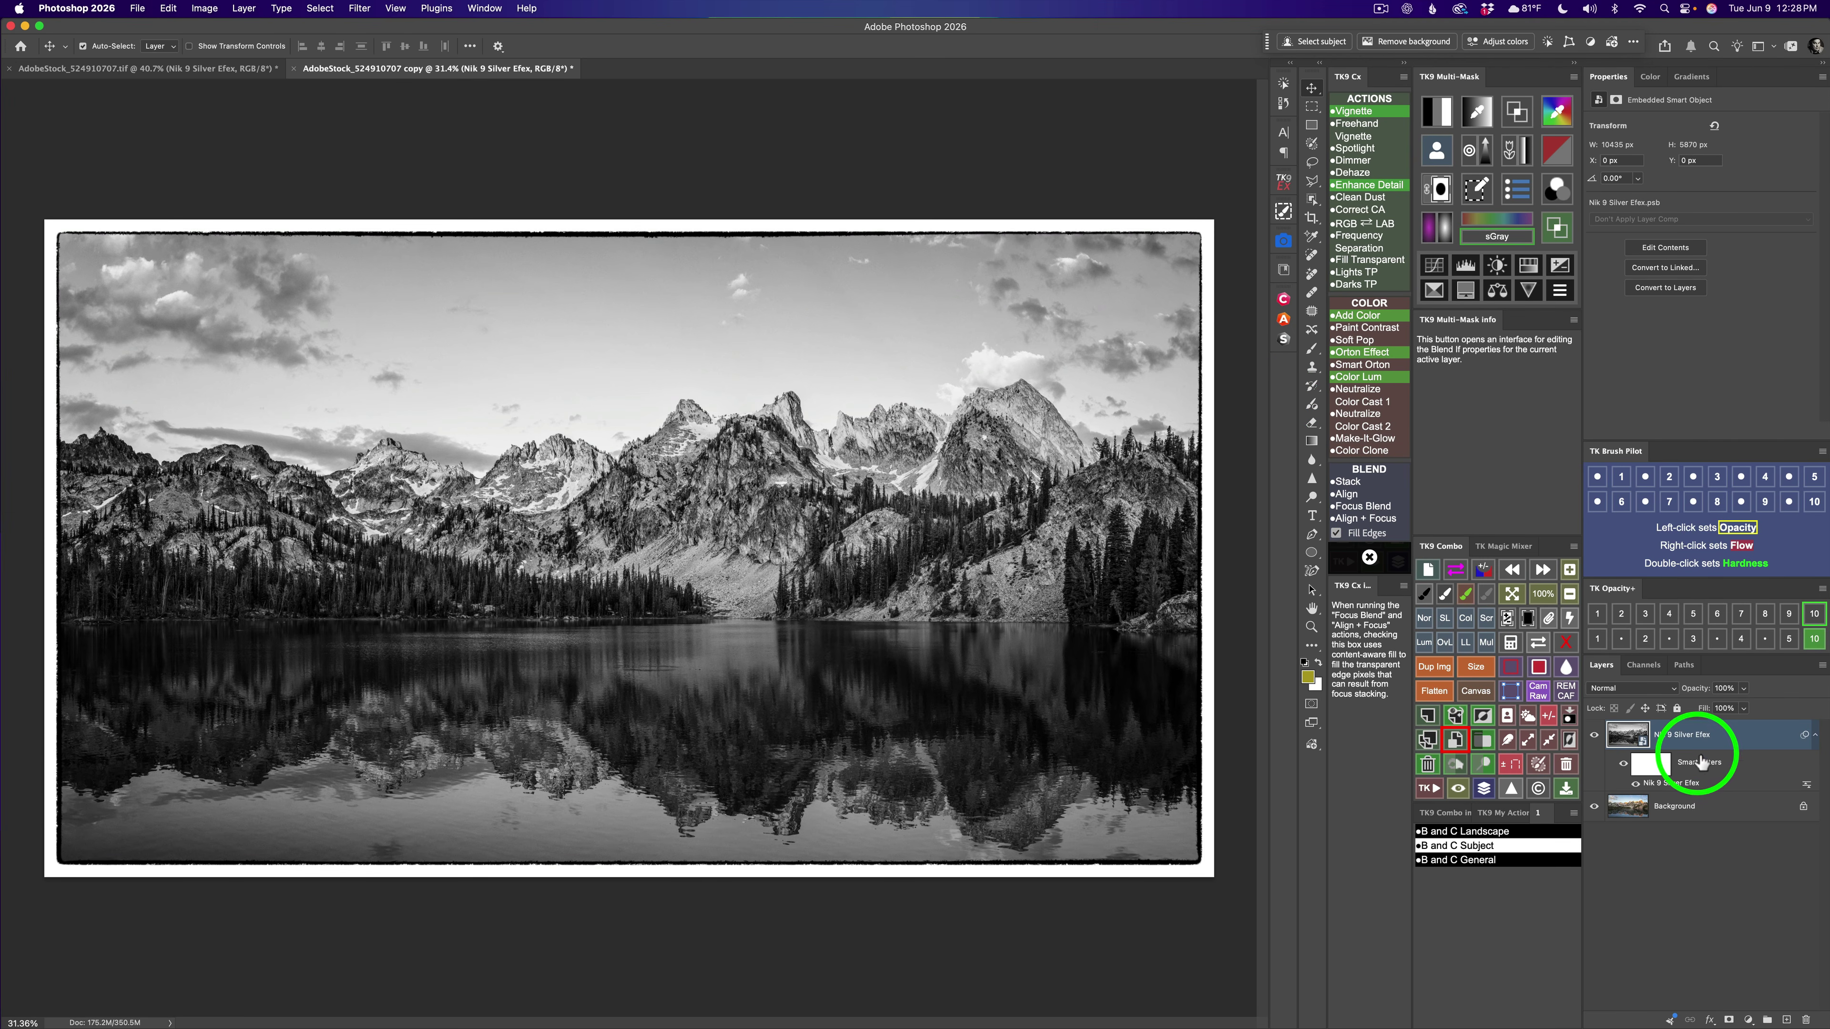
{"action": "left_click", "coordinate": [1593, 735]}
{"action": "left_click", "coordinate": [1593, 735]}
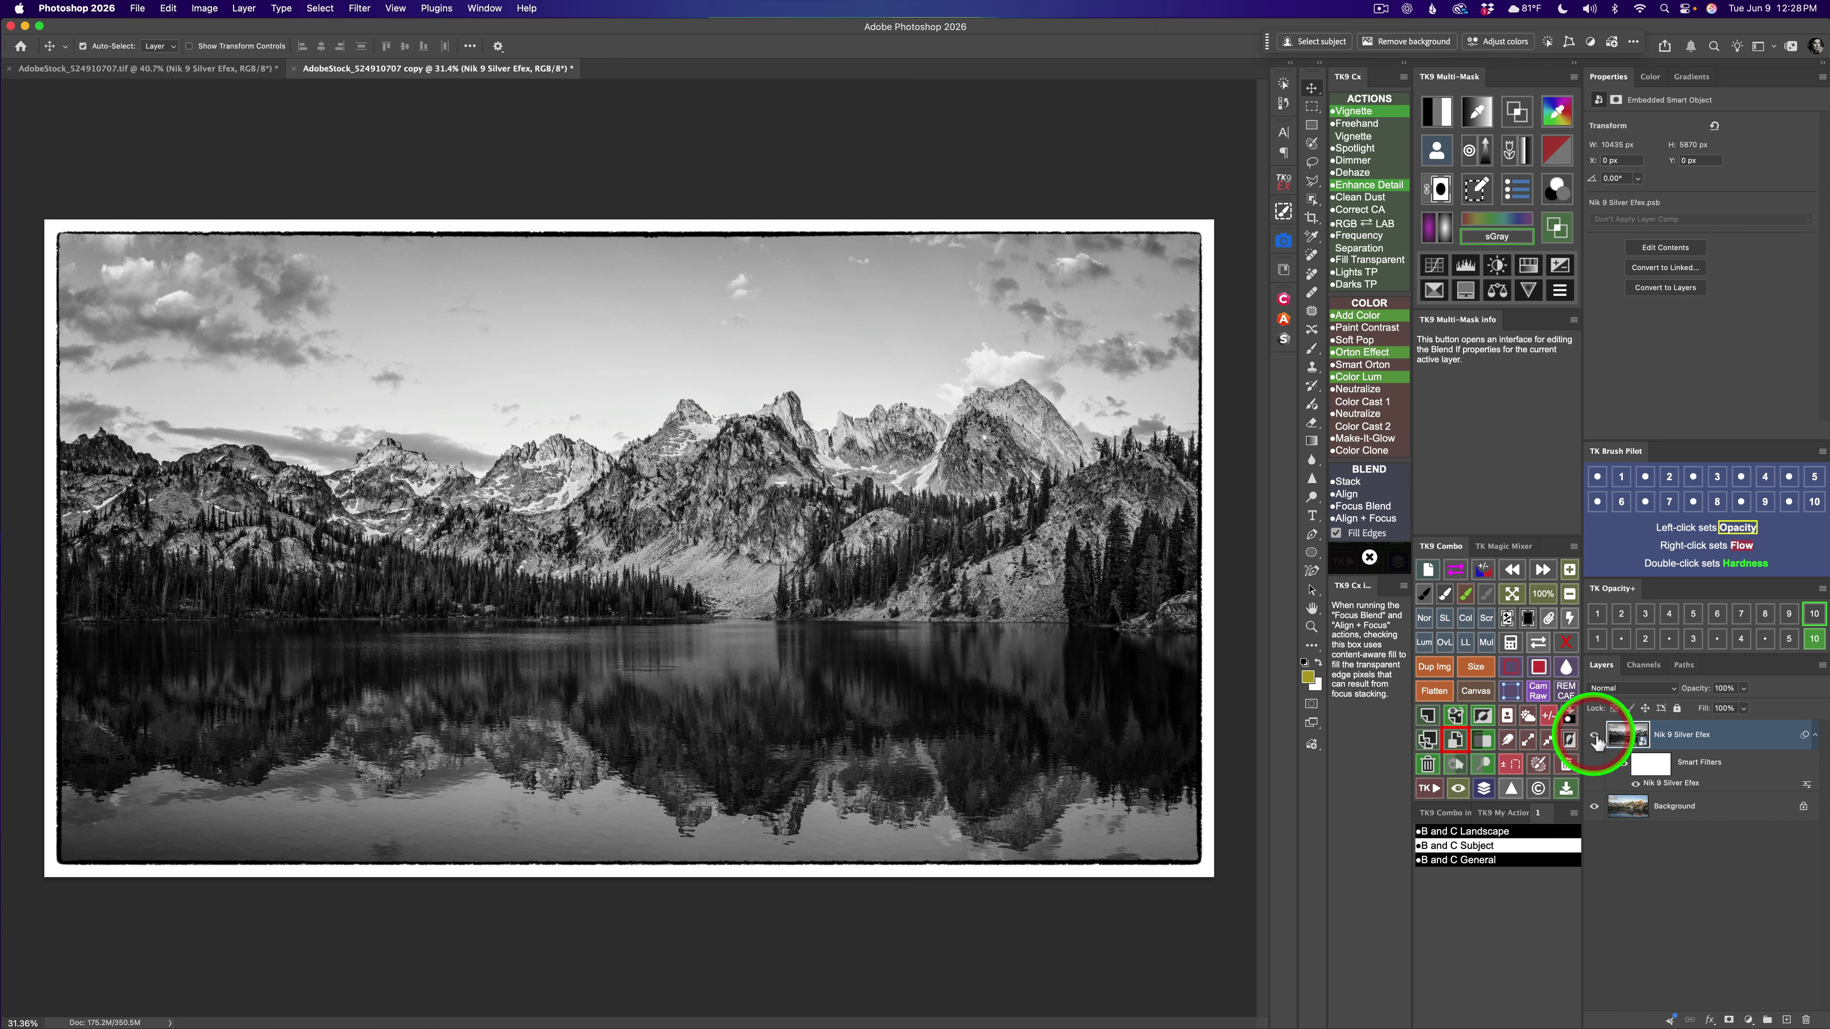